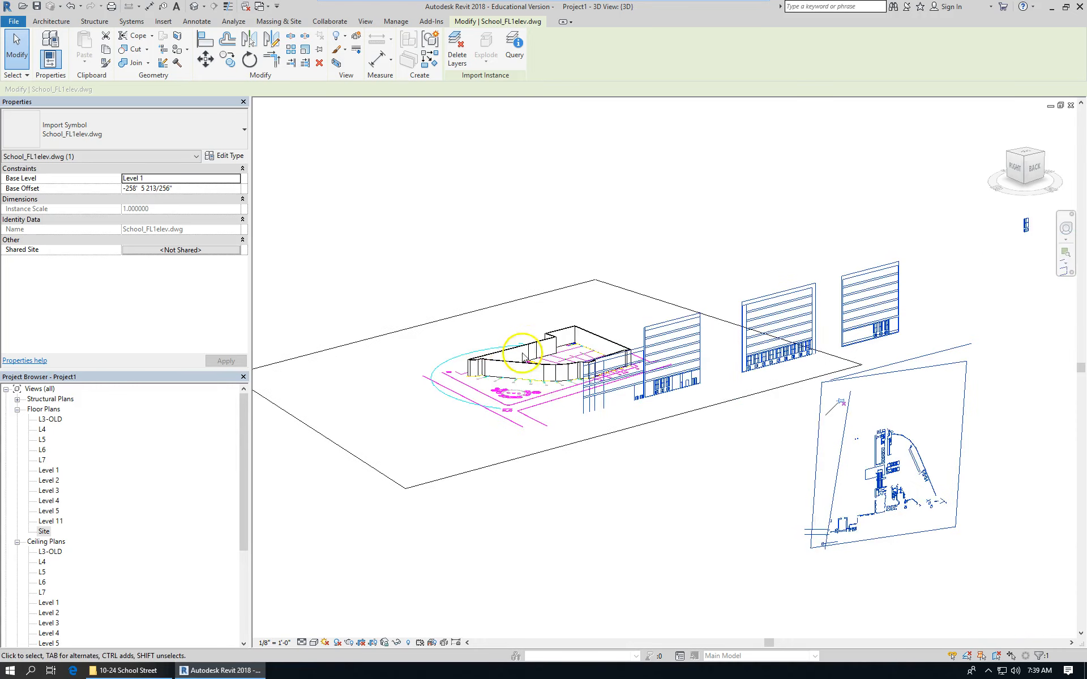
Select the School_FL1elev.dwg elevation import beside the building in the 3D view
{"action": "scroll", "coordinate": [622, 399], "scroll_direction": "up", "scroll_amount": 2}
{"action": "scroll", "coordinate": [623, 399], "scroll_direction": "up", "scroll_amount": 1}
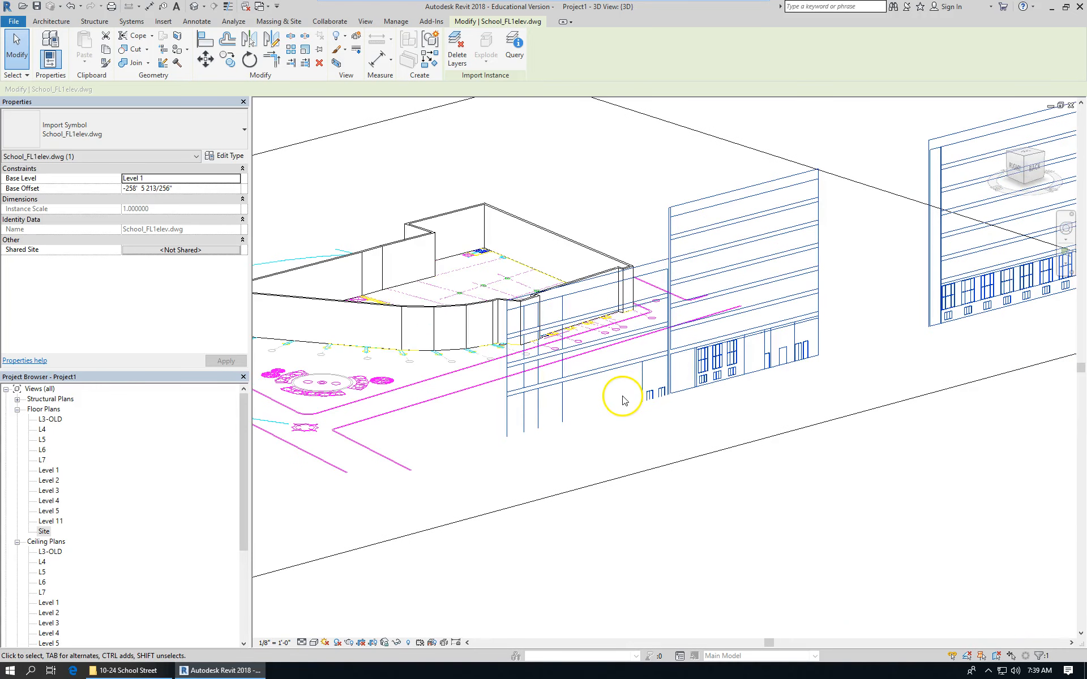
{"action": "mouse_move", "coordinate": [631, 396]}
{"action": "middle_mouse_down", "text": "shift"}
{"action": "mouse_move", "coordinate": [583, 381]}
{"action": "mouse_move", "coordinate": [572, 355]}
{"action": "mouse_move", "coordinate": [629, 372]}
{"action": "middle_mouse_up", "text": "shift"}
{"action": "left_click", "coordinate": [682, 467]}
{"action": "left_click", "coordinate": [720, 346]}
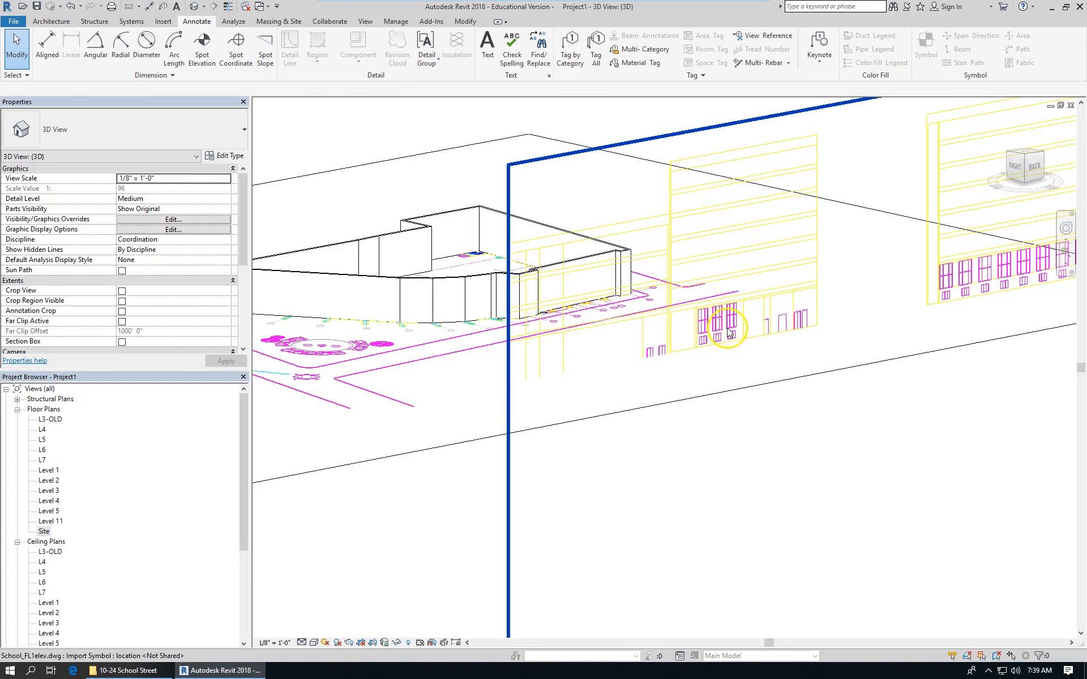
{"action": "left_click", "coordinate": [728, 325]}
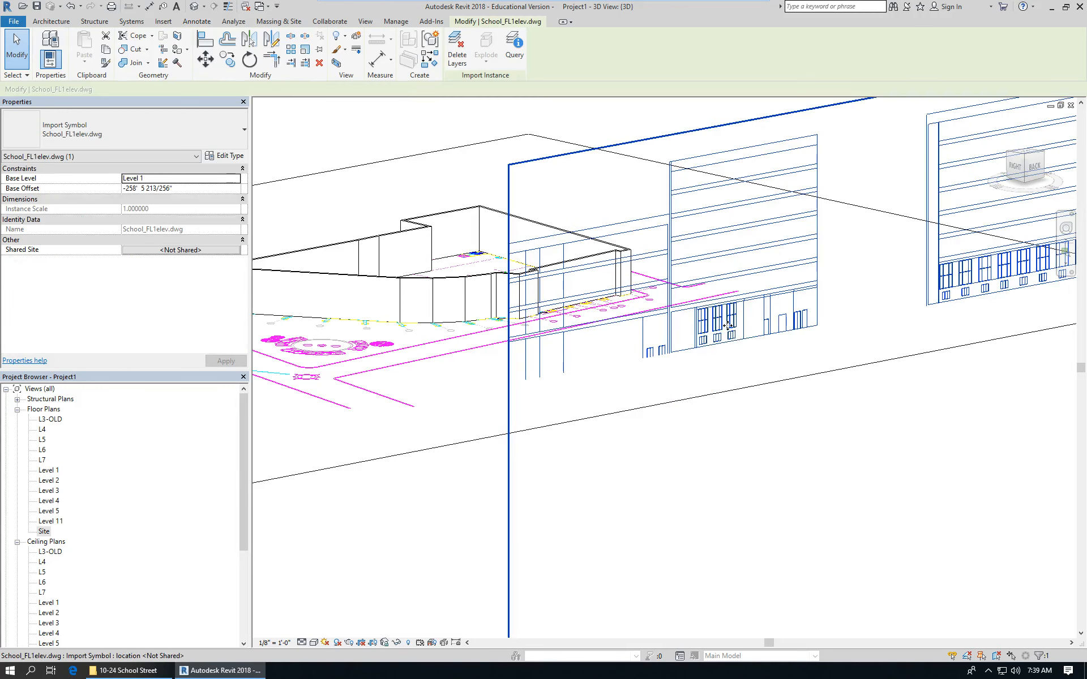
Override the projection line color of School_FL1elev.dwg and all its layers to dark green in the 3D view's visibility settings
{"action": "key", "text": "v"}
{"action": "key", "text": "v"}
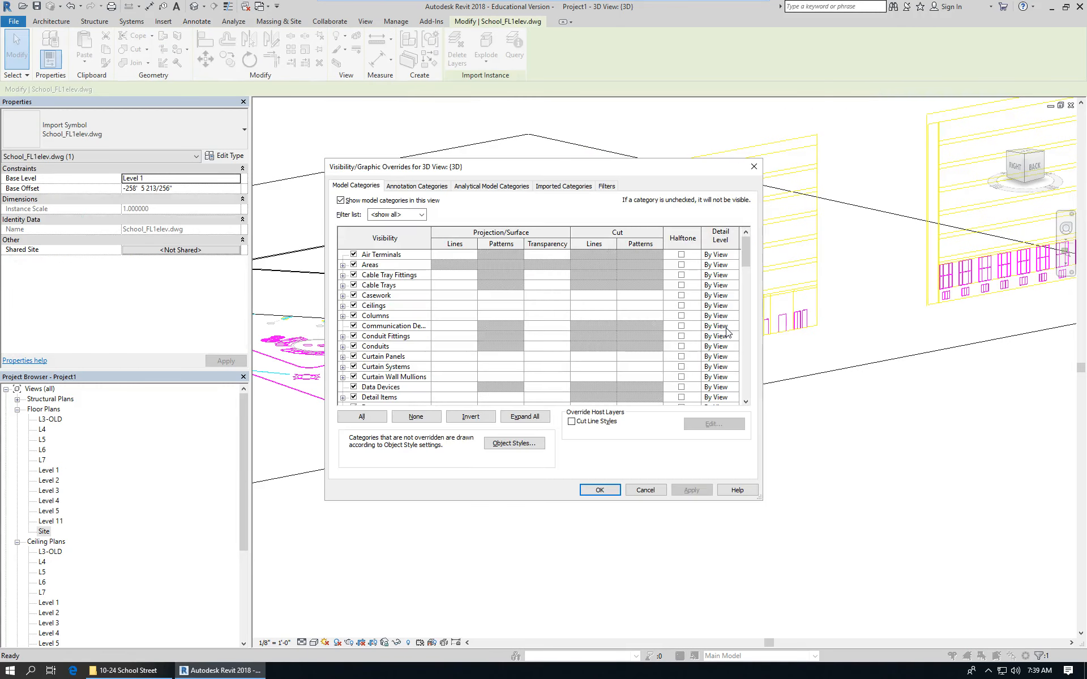
{"action": "left_click", "coordinate": [562, 187]}
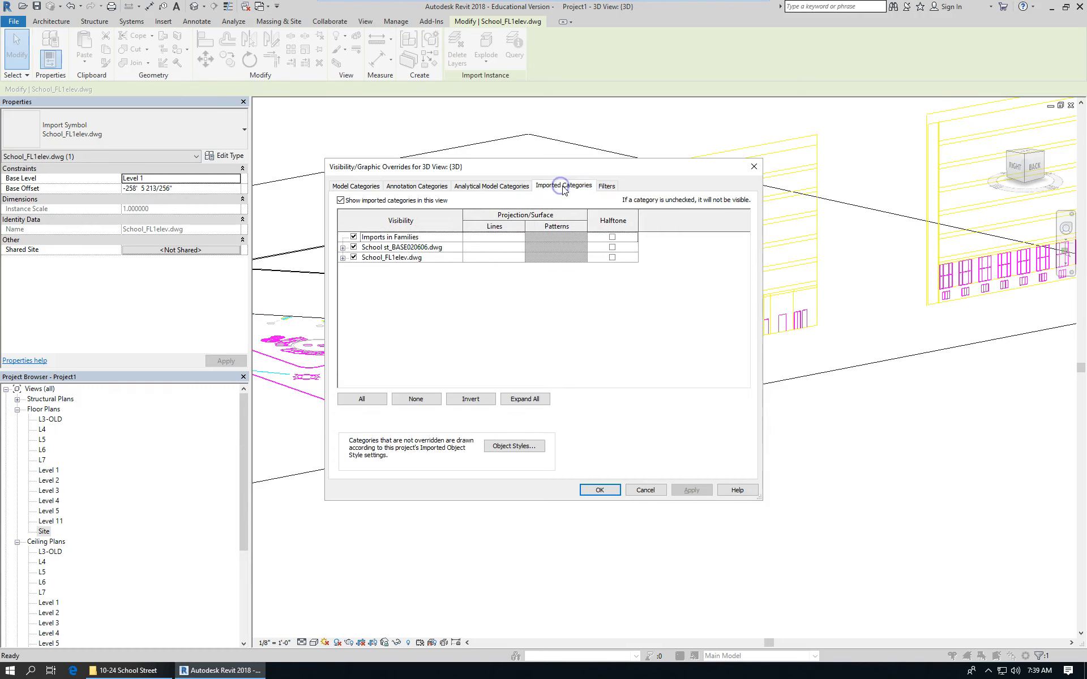
{"action": "left_click", "coordinate": [342, 258]}
{"action": "left_click", "coordinate": [418, 241]}
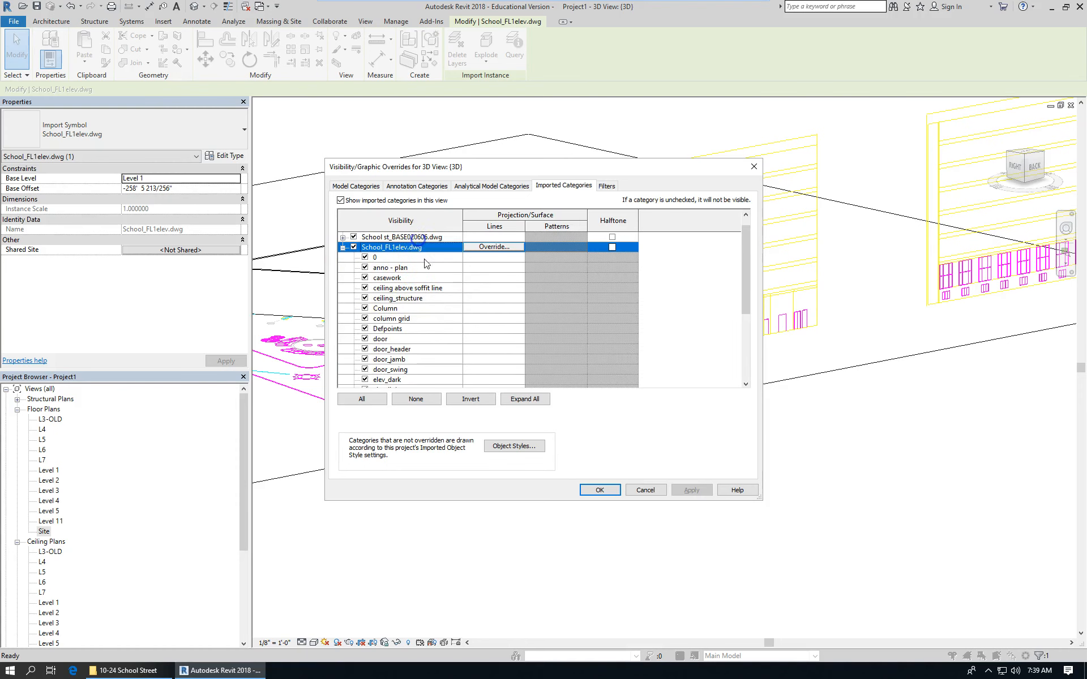
{"action": "scroll", "coordinate": [465, 309], "scroll_direction": "down", "scroll_amount": 4}
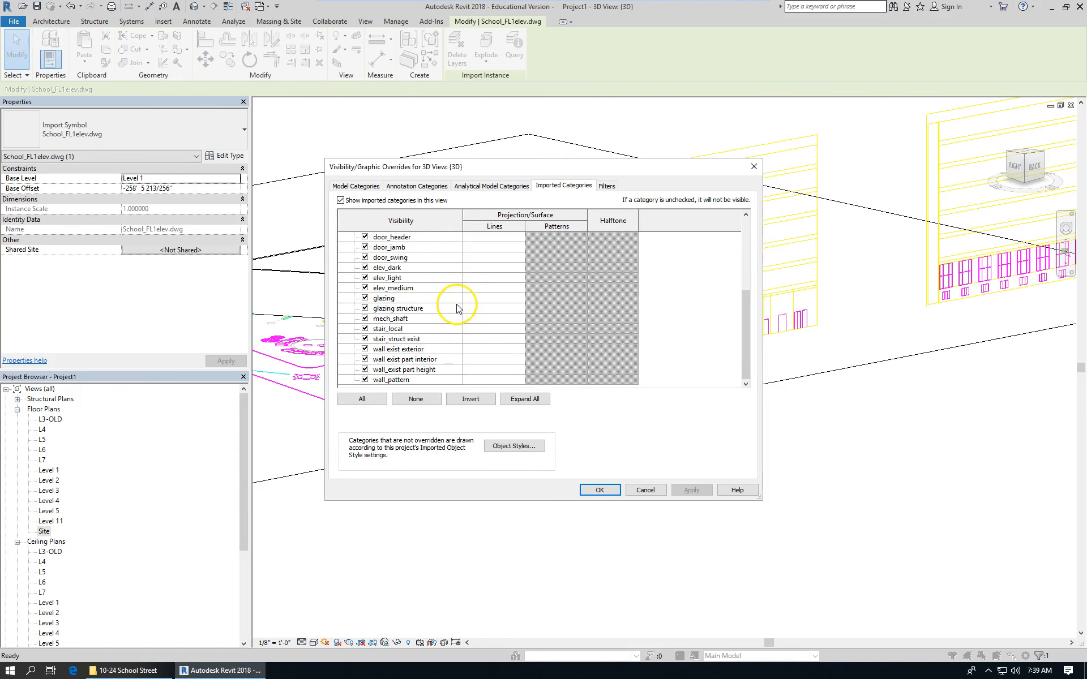
{"action": "left_click", "coordinate": [411, 378], "text": "shift"}
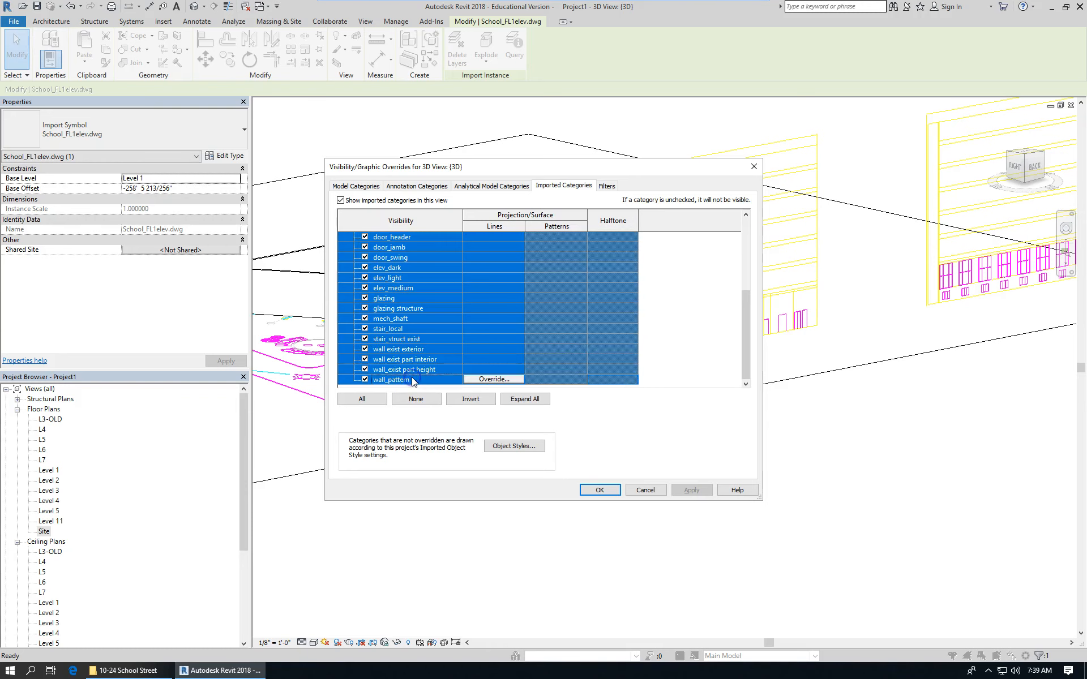
{"action": "left_click", "coordinate": [503, 319]}
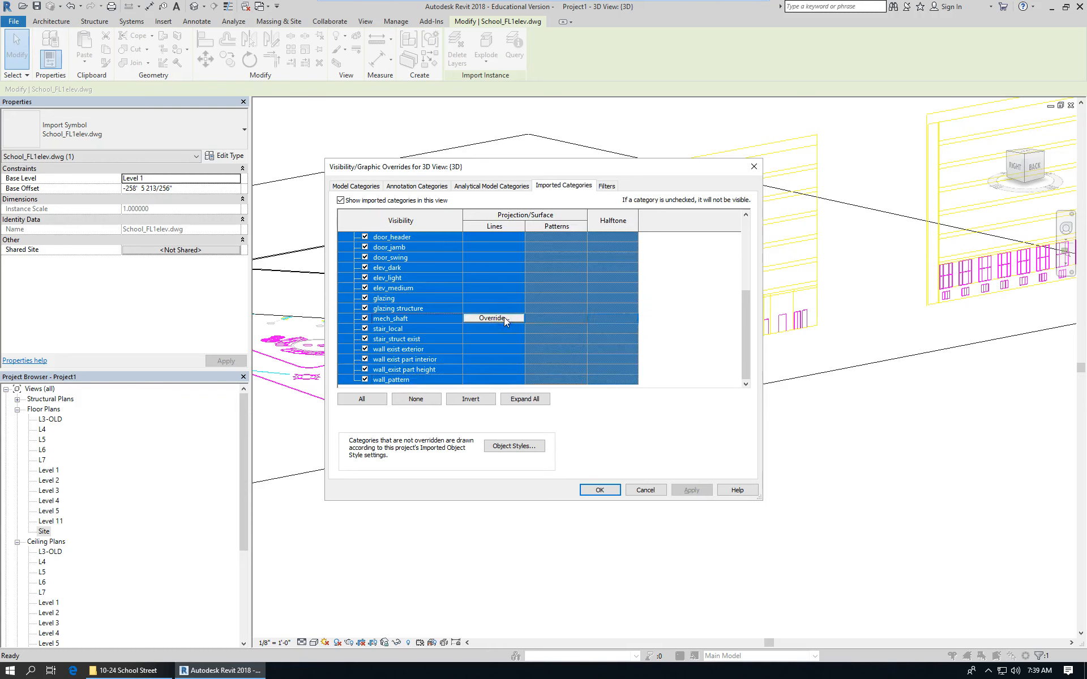
{"action": "left_click", "coordinate": [503, 318]}
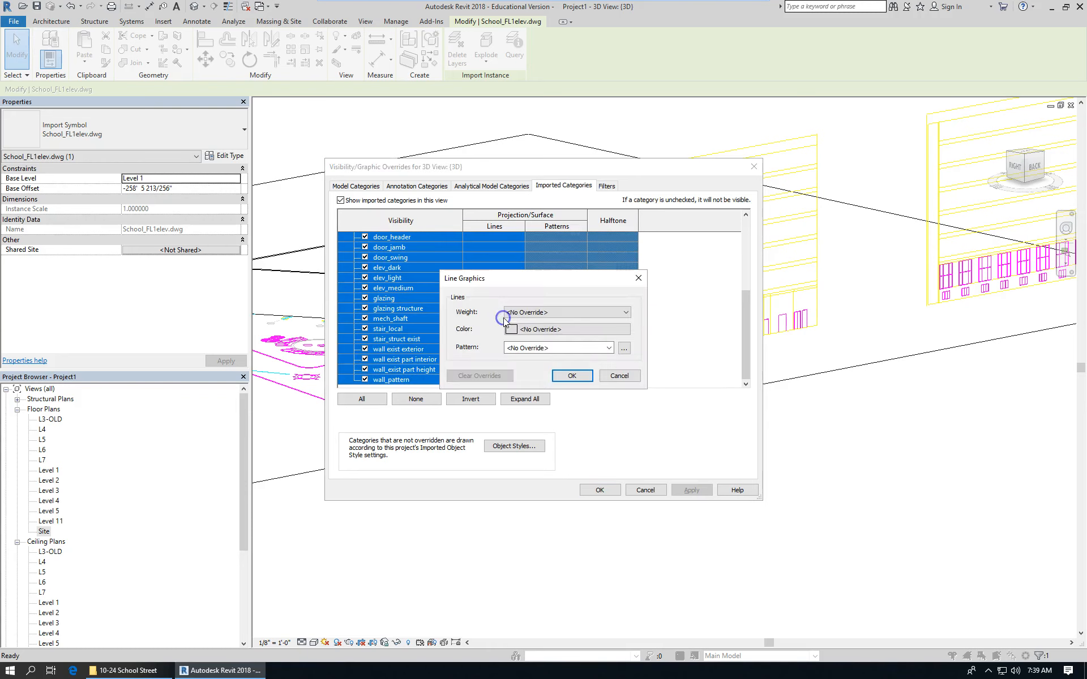
{"action": "left_click", "coordinate": [567, 329]}
{"action": "left_click", "coordinate": [571, 376]}
{"action": "left_click", "coordinate": [599, 490]}
{"action": "left_click", "coordinate": [739, 468]}
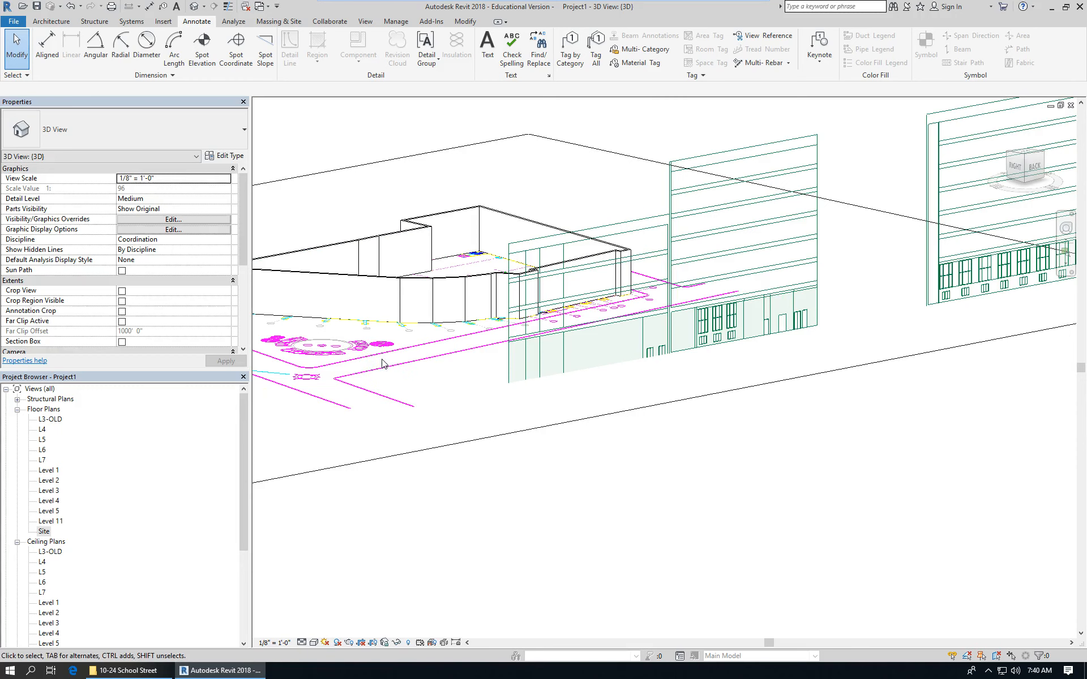
Override the projection line color of School st_BASE020606.dwg and all its layers to RGB 255-000-128 in the 3D view
{"action": "scroll", "coordinate": [573, 478], "scroll_direction": "down", "scroll_amount": 2}
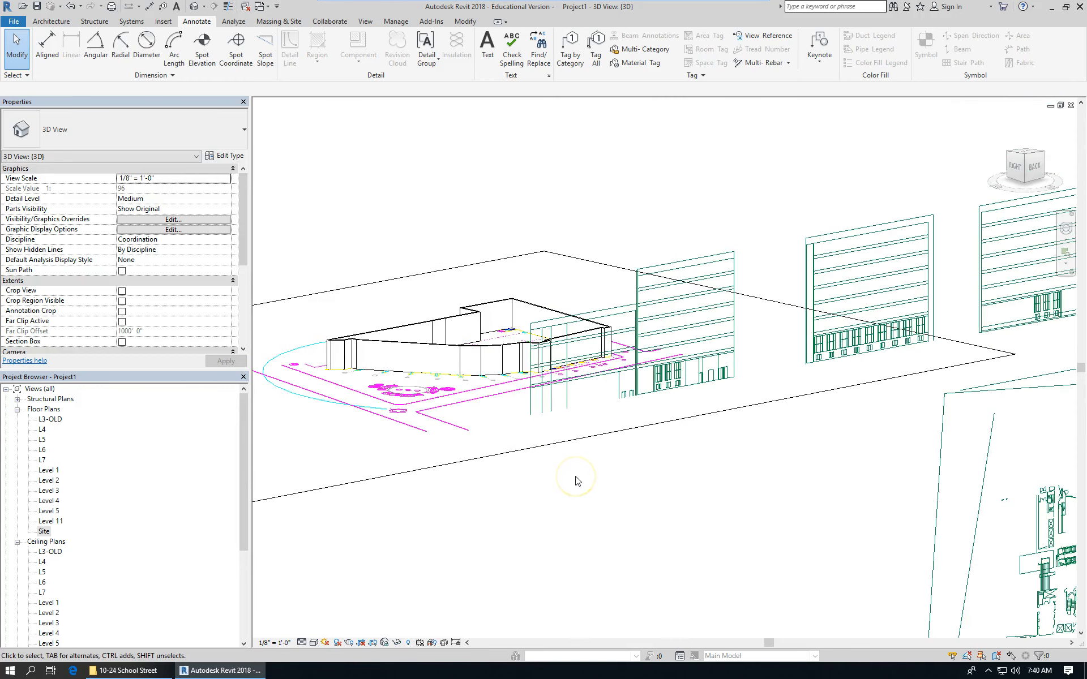
{"action": "key", "text": "v"}
{"action": "key", "text": "v"}
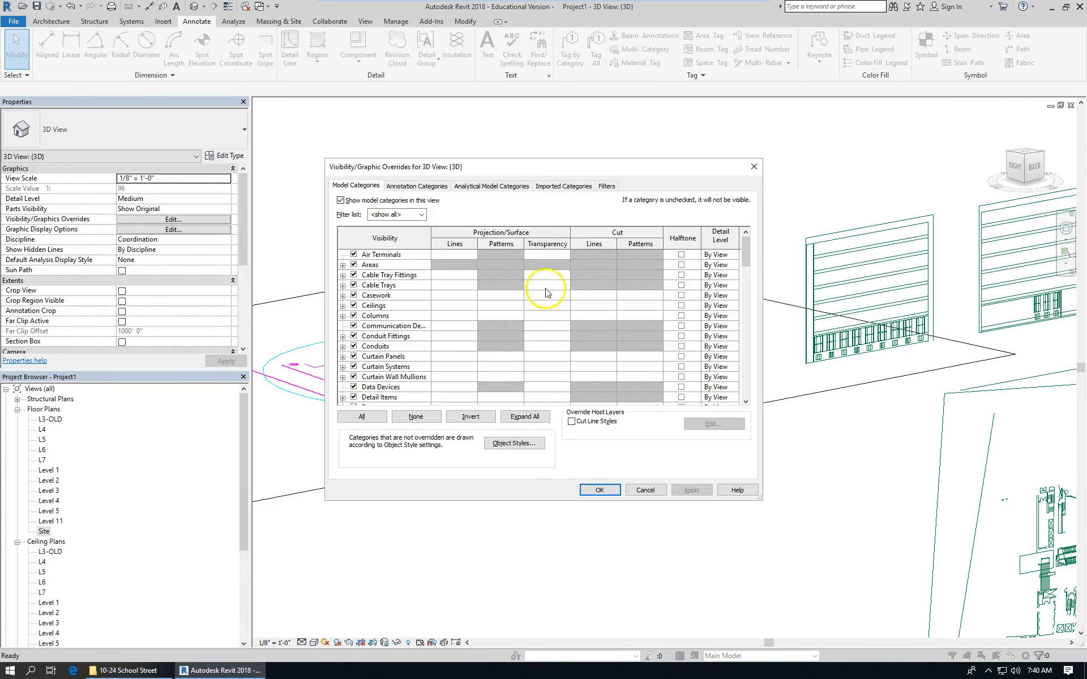
{"action": "left_click", "coordinate": [550, 190]}
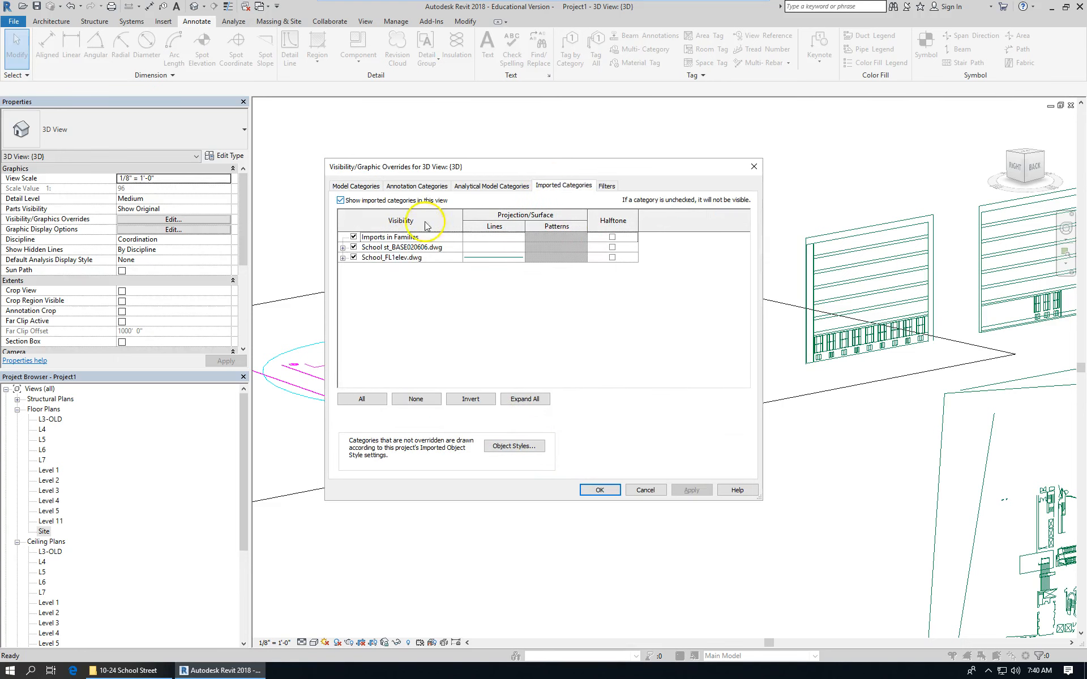
{"action": "left_click", "coordinate": [342, 247]}
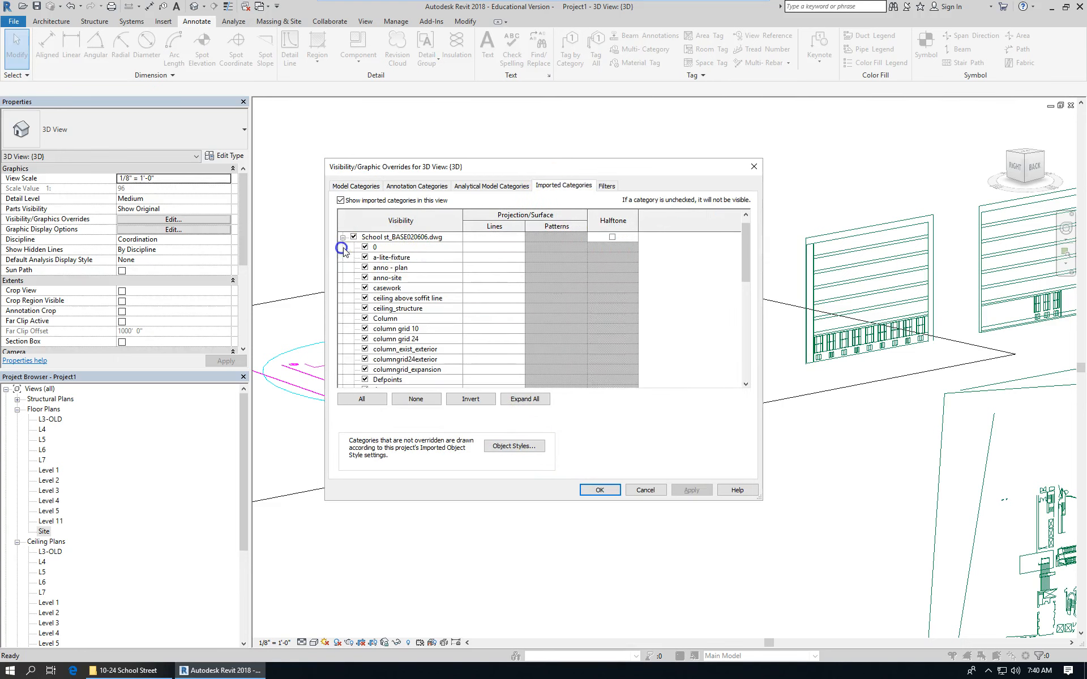
{"action": "left_click", "coordinate": [419, 237]}
{"action": "scroll", "coordinate": [450, 305], "scroll_direction": "down", "scroll_amount": 4}
{"action": "scroll", "coordinate": [447, 315], "scroll_direction": "down", "scroll_amount": 4}
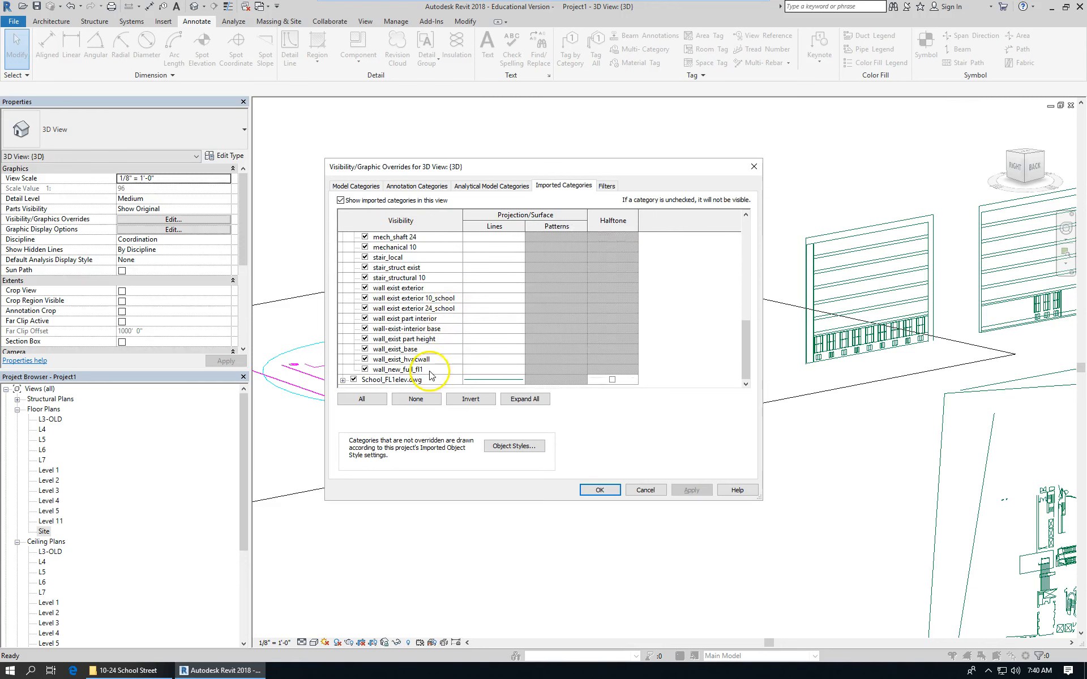
{"action": "left_click", "coordinate": [431, 370], "text": "shift"}
{"action": "left_click", "coordinate": [499, 289]}
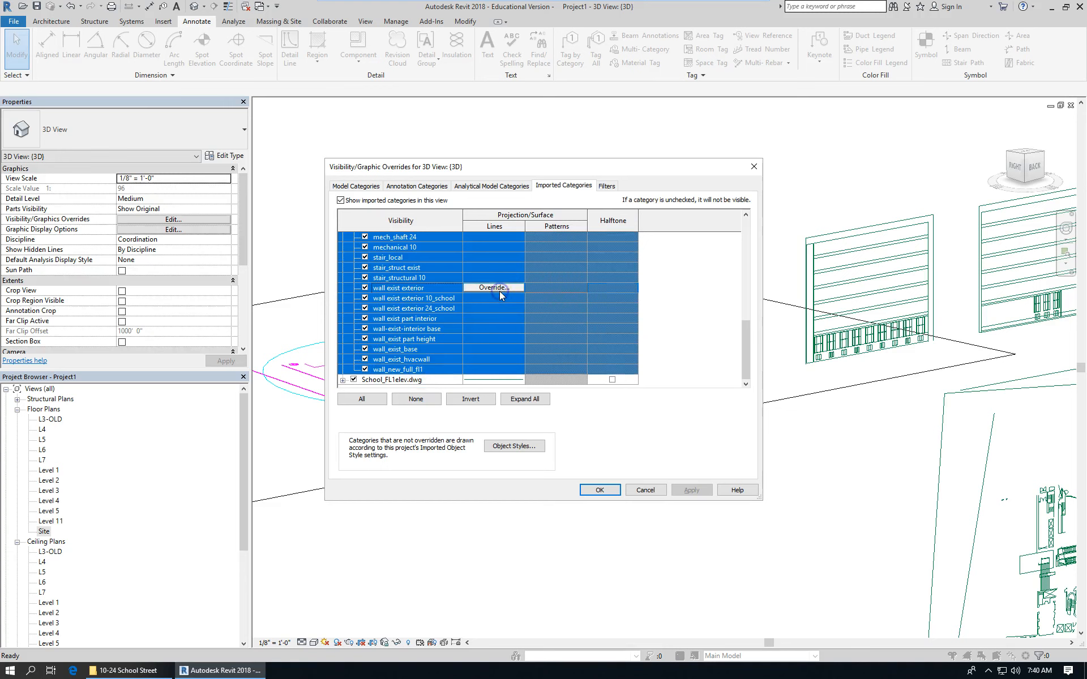
{"action": "left_click", "coordinate": [498, 288]}
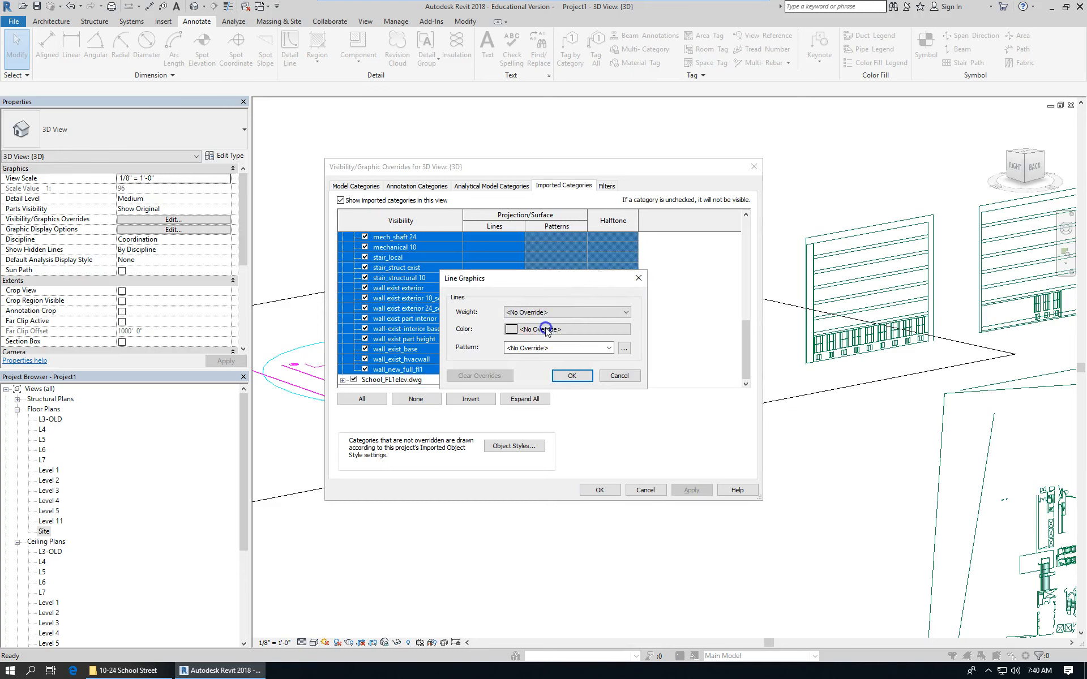
{"action": "left_click", "coordinate": [545, 329]}
{"action": "left_click", "coordinate": [528, 277]}
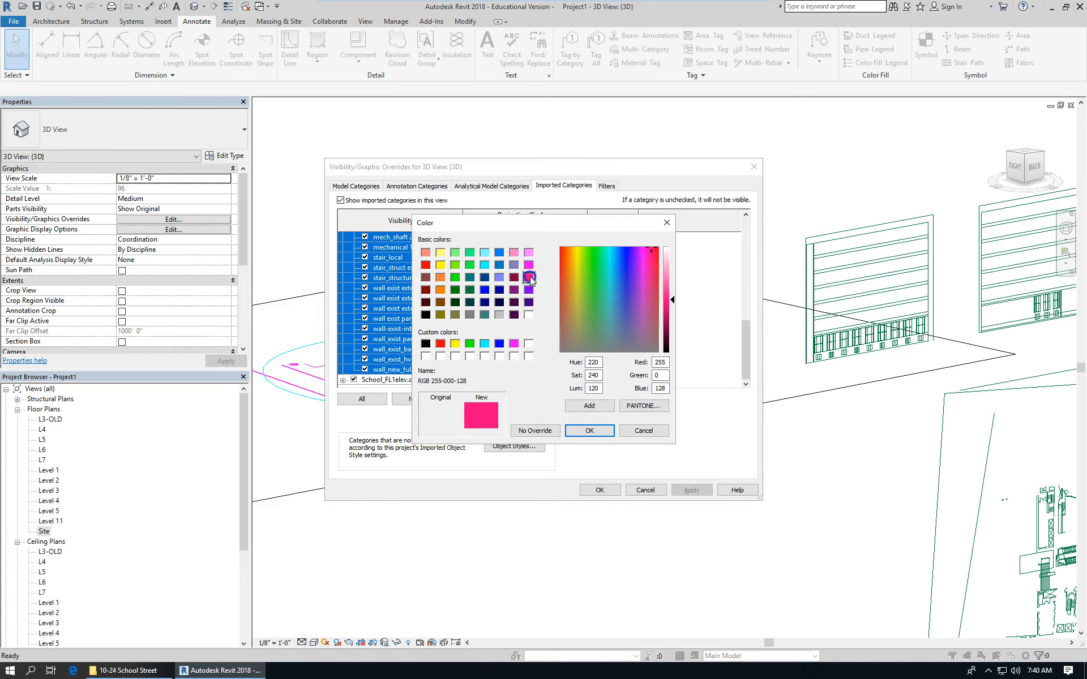
{"action": "left_click", "coordinate": [572, 433]}
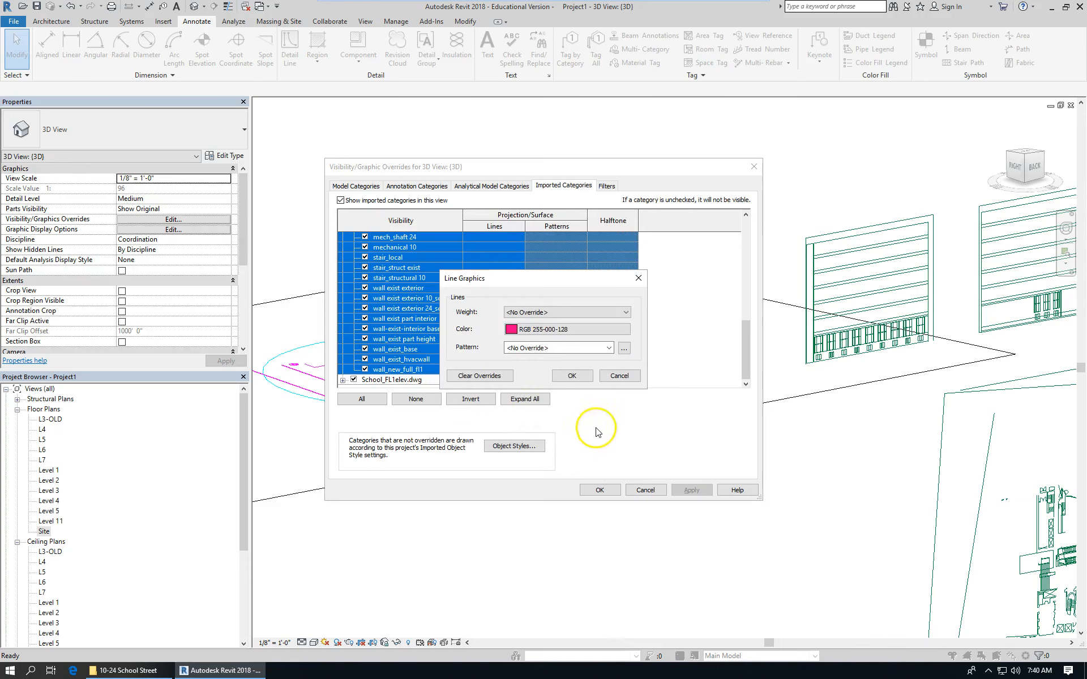
{"action": "left_click", "coordinate": [571, 376]}
{"action": "left_click", "coordinate": [599, 489]}
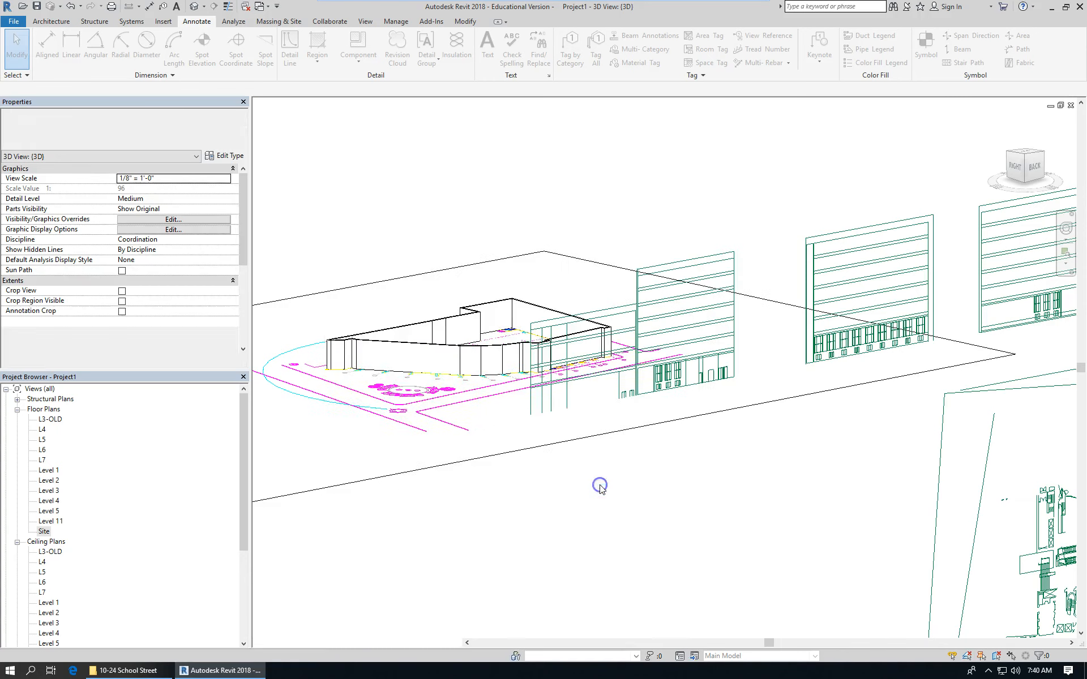
Open the Level 1 floor plan and bring the building plan with its imported column grid into view
{"action": "scroll", "coordinate": [447, 399], "scroll_direction": "up", "scroll_amount": 3}
{"action": "scroll", "coordinate": [565, 368], "scroll_direction": "up", "scroll_amount": 6}
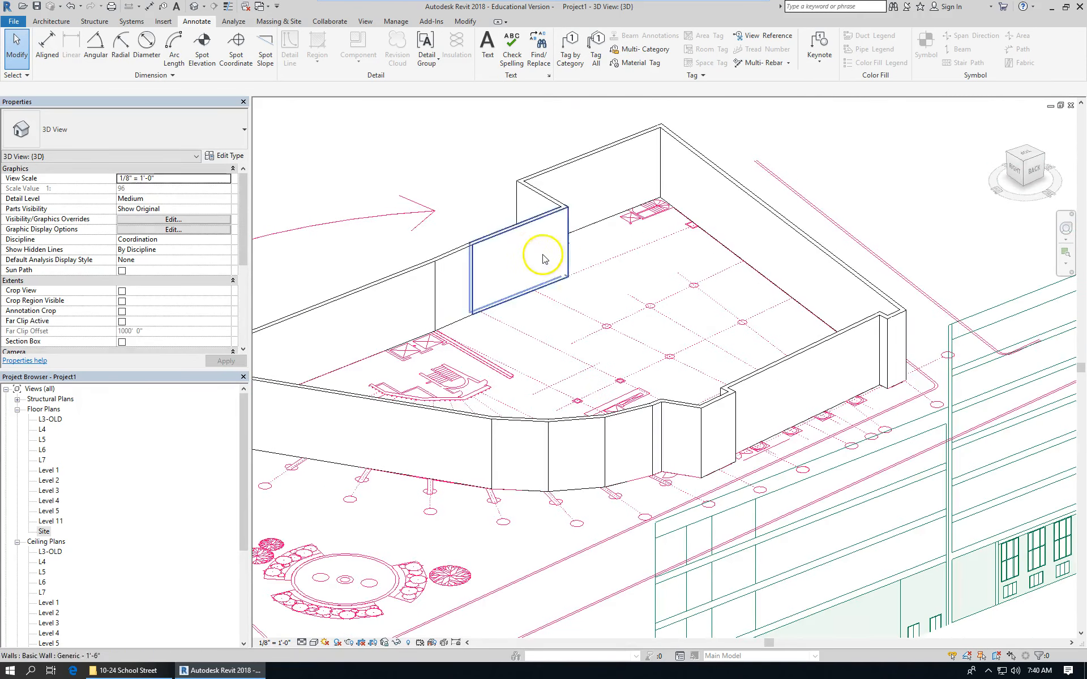
{"action": "scroll", "coordinate": [544, 258], "scroll_direction": "down", "scroll_amount": 4}
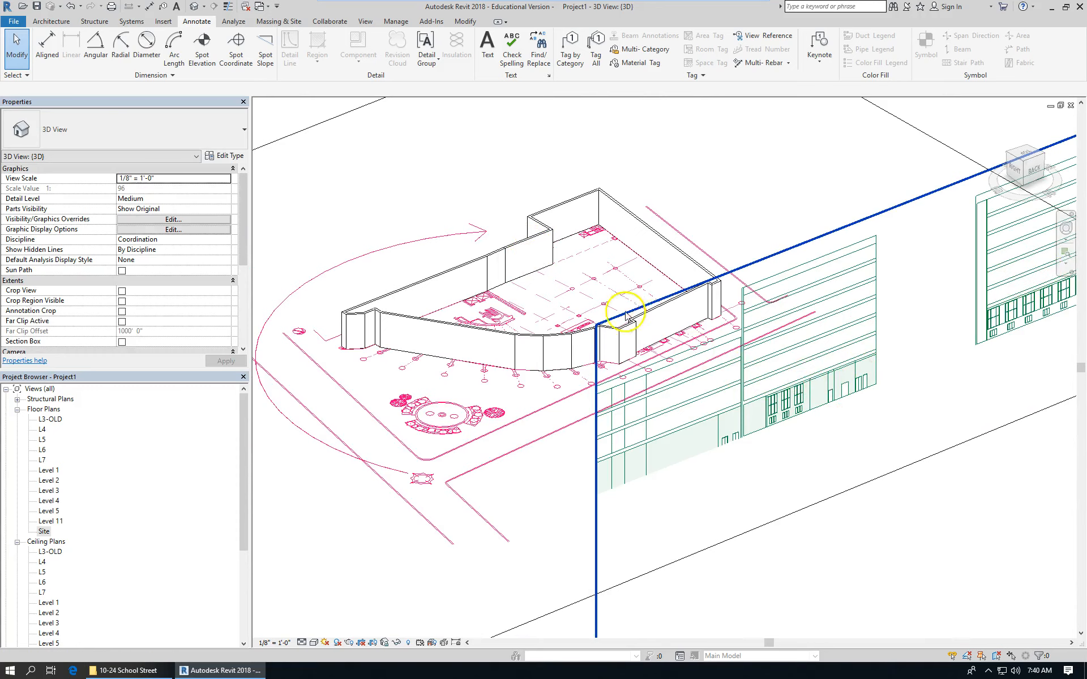
{"action": "scroll", "coordinate": [550, 412], "scroll_direction": "down", "scroll_amount": 2}
{"action": "scroll", "coordinate": [540, 416], "scroll_direction": "up", "scroll_amount": 1}
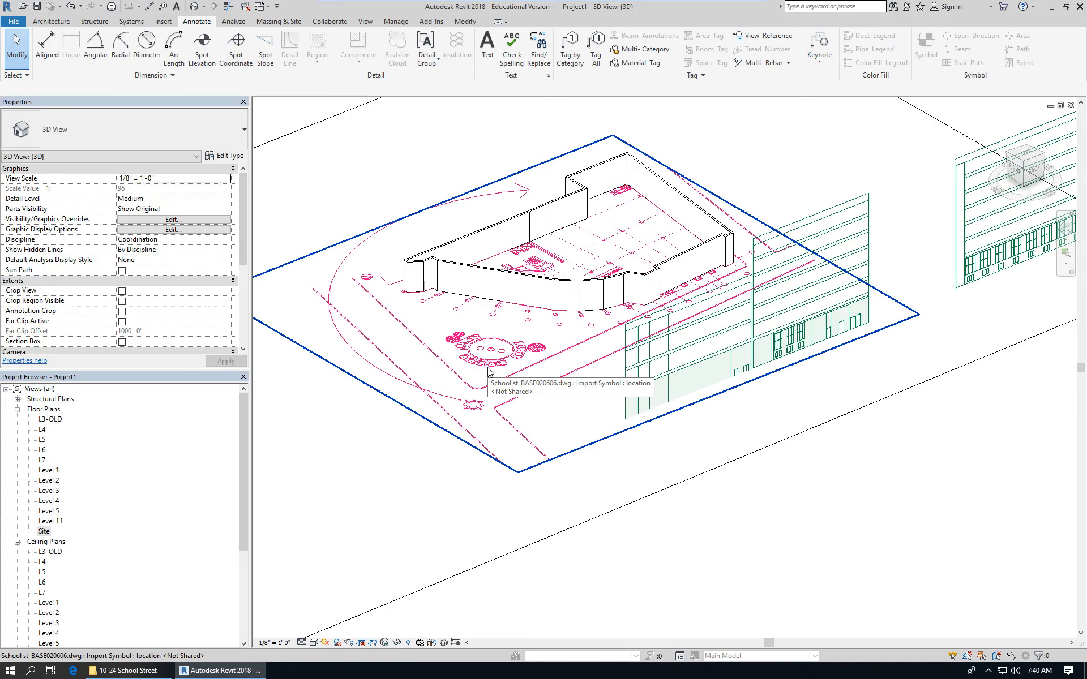
{"action": "middle_click_drag", "start_coordinate": [488, 372], "coordinate": [583, 300], "text": "shift"}
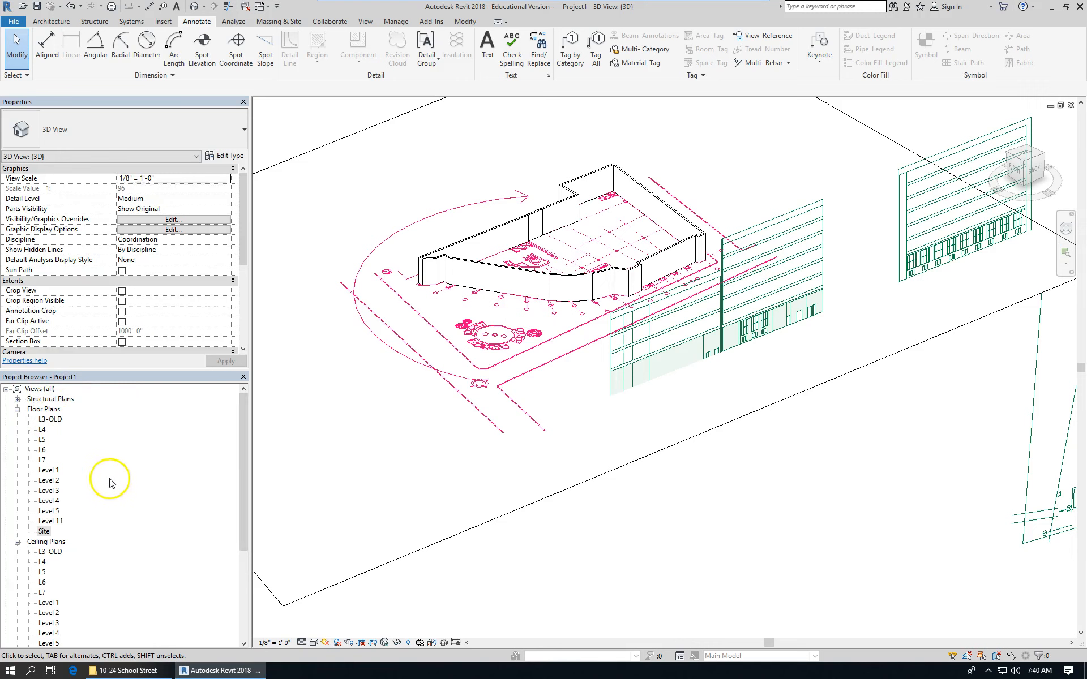
{"action": "double_click", "coordinate": [49, 470]}
{"action": "scroll", "coordinate": [194, 486], "scroll_direction": "down", "scroll_amount": 1}
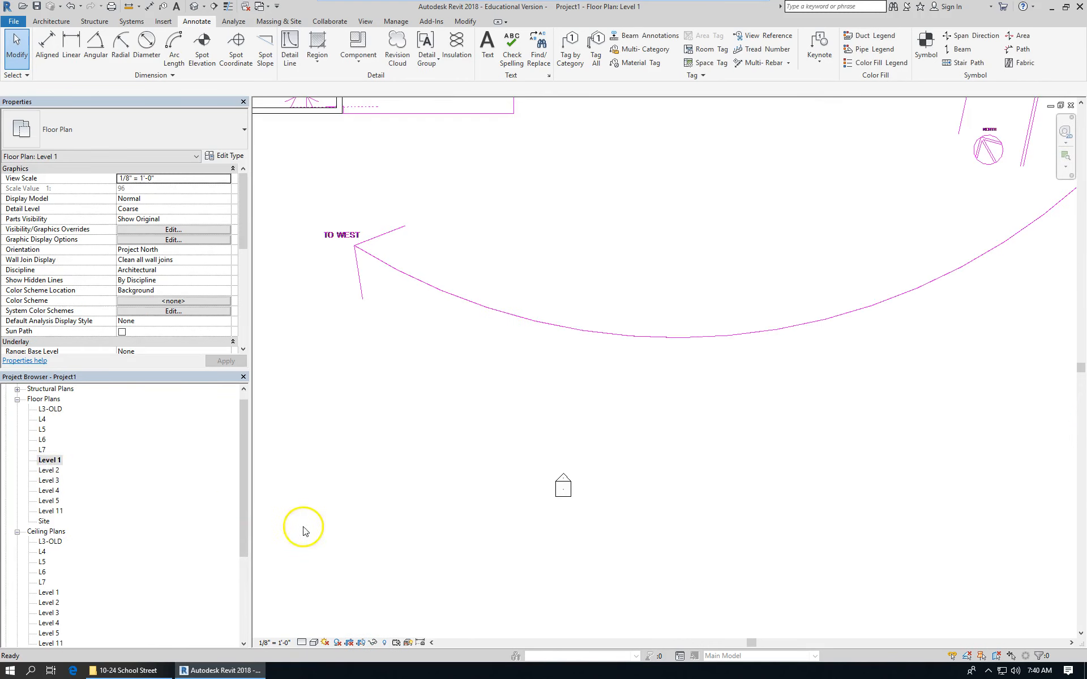
{"action": "scroll", "coordinate": [407, 521], "scroll_direction": "down", "scroll_amount": 4}
{"action": "scroll", "coordinate": [318, 468], "scroll_direction": "up", "scroll_amount": 4}
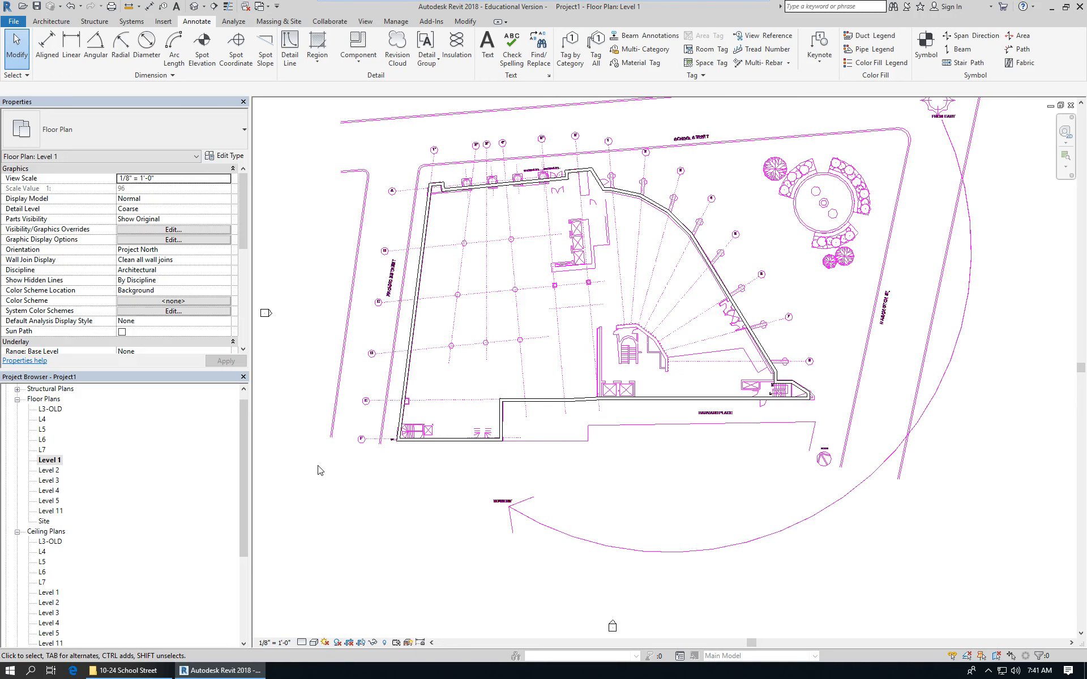
{"action": "scroll", "coordinate": [368, 223], "scroll_direction": "up", "scroll_amount": 2}
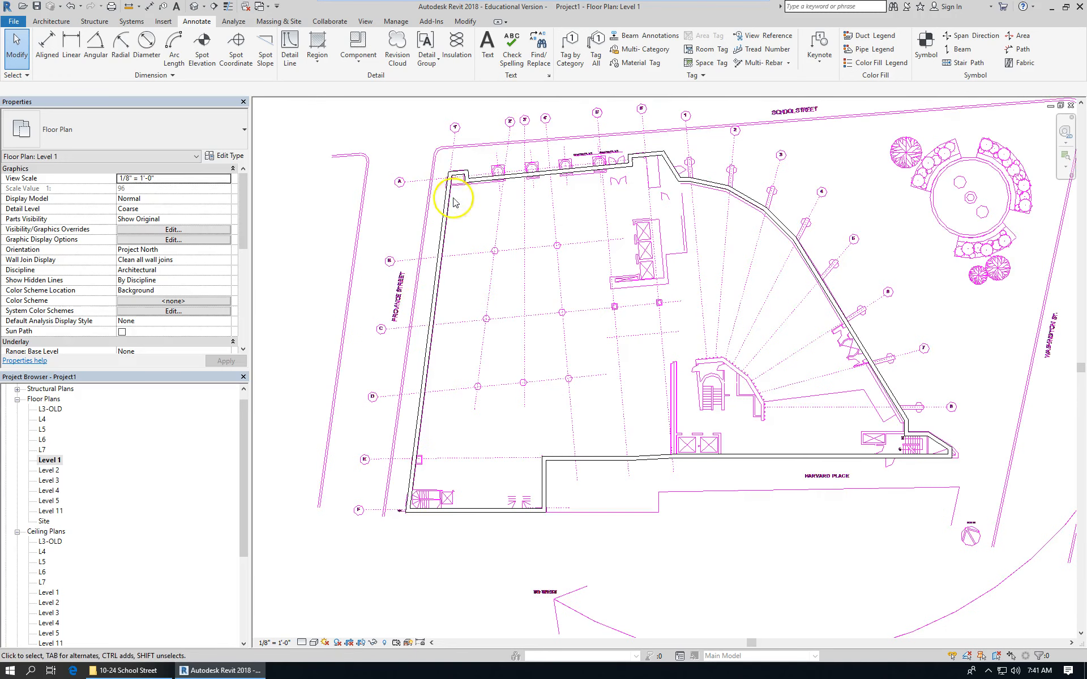
{"action": "scroll", "coordinate": [449, 146], "scroll_direction": "up", "scroll_amount": 4}
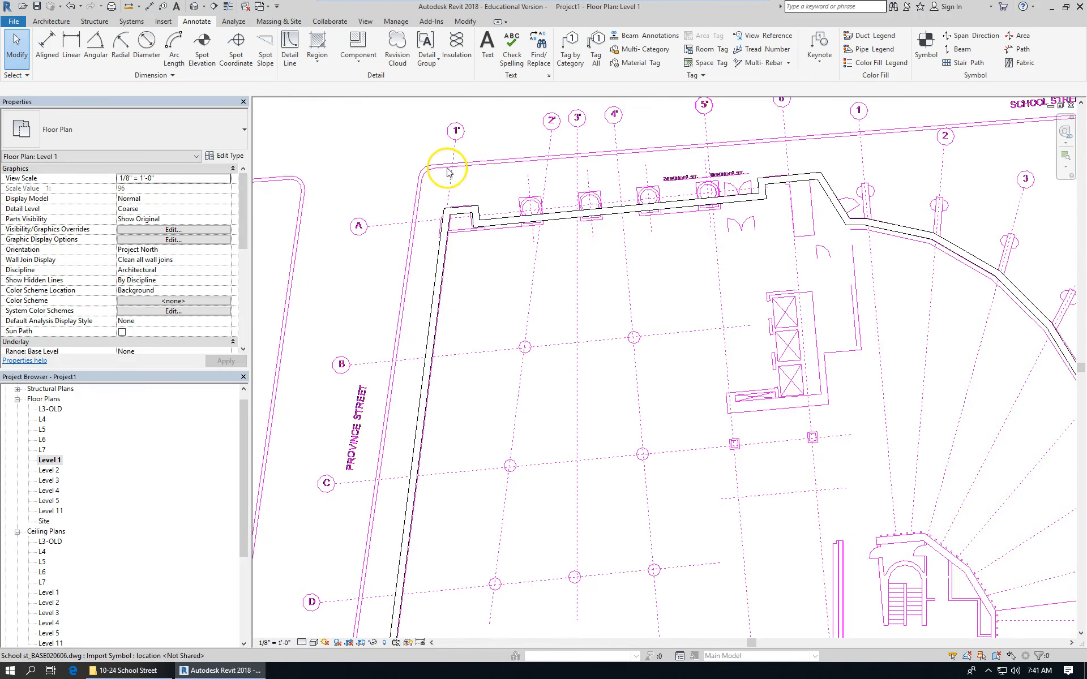
{"action": "scroll", "coordinate": [460, 158], "scroll_direction": "down", "scroll_amount": 2}
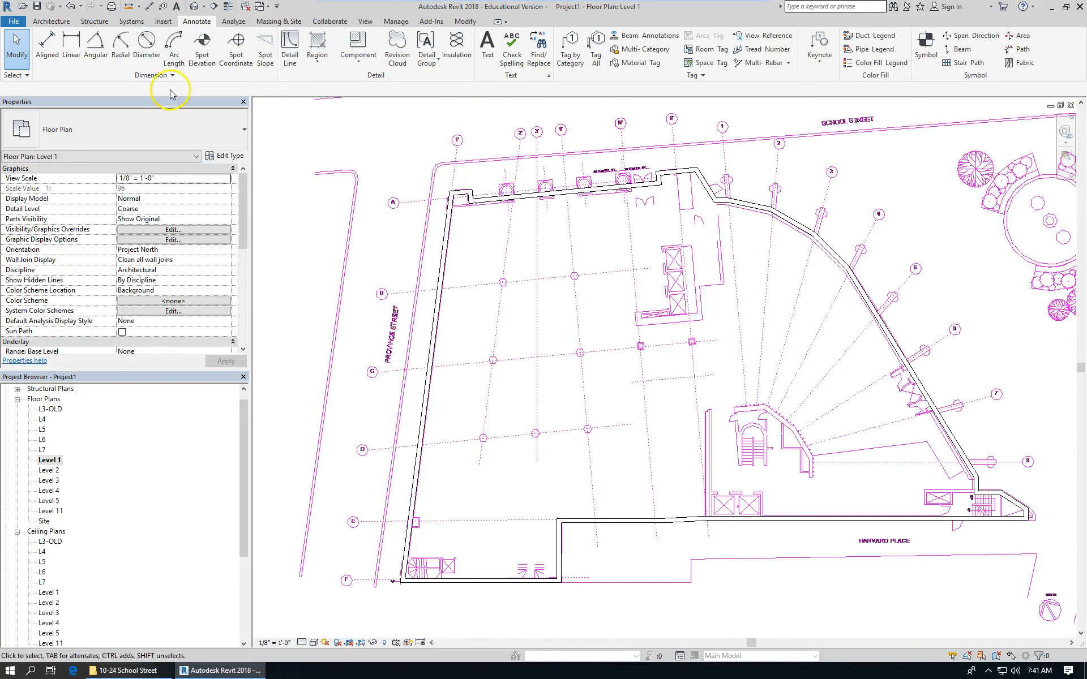
Draw a straight grid line over the imported 1' grid line, extending it past the building, and show the bubble at its upper end
{"action": "left_click", "coordinate": [56, 21]}
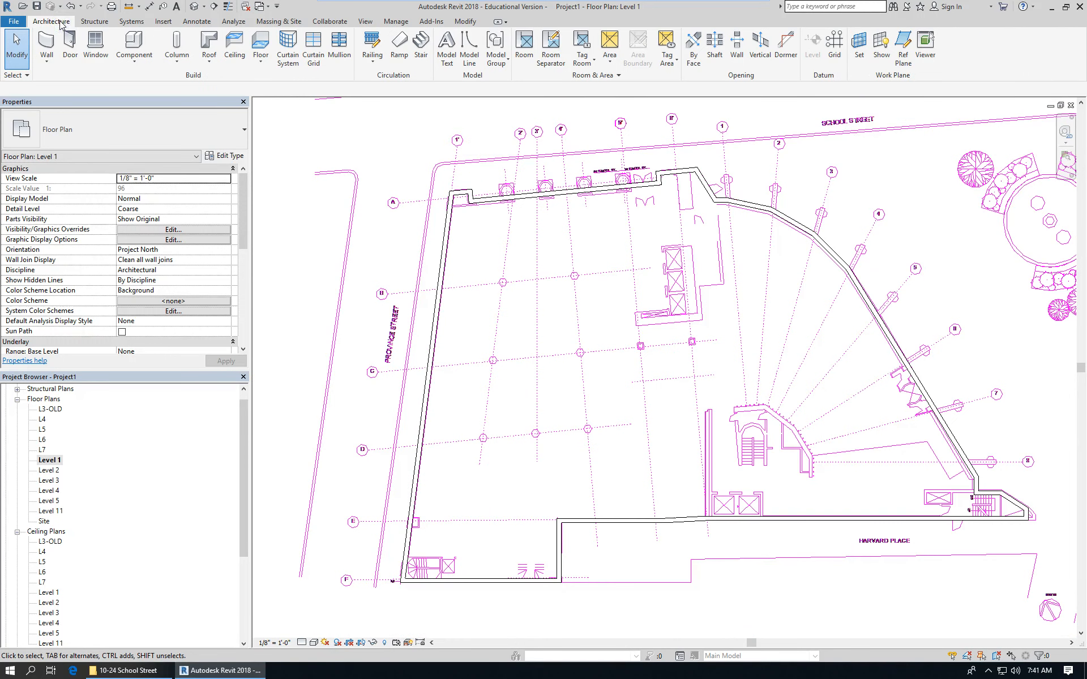
{"action": "left_click", "coordinate": [55, 23]}
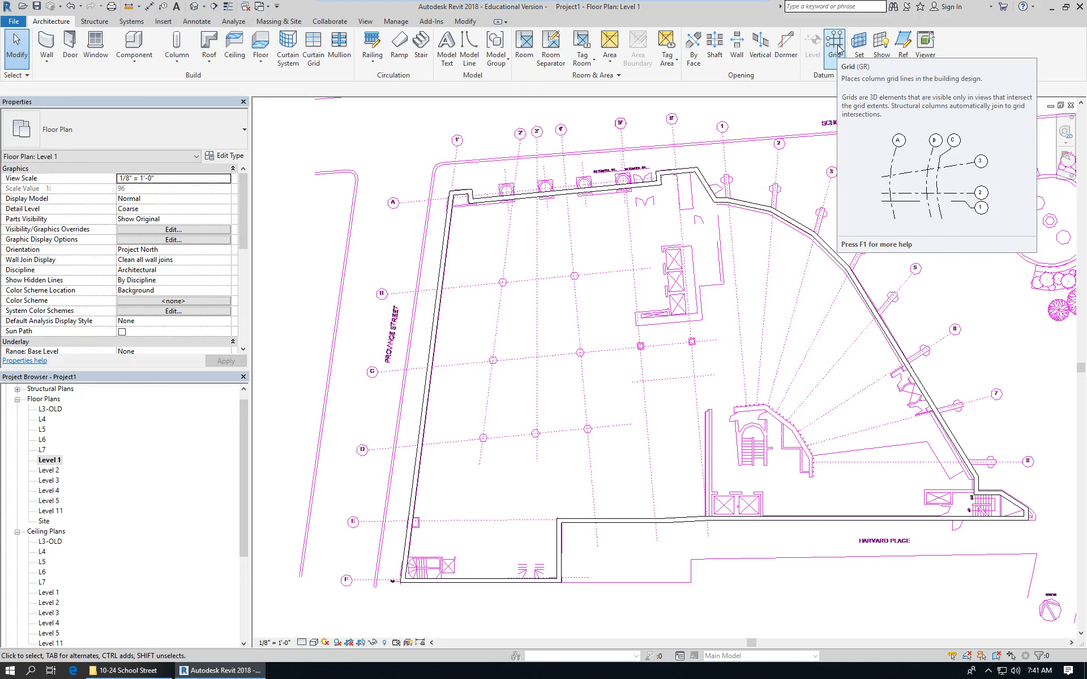
{"action": "left_click", "coordinate": [838, 50]}
{"action": "left_click", "coordinate": [456, 147]}
{"action": "scroll", "coordinate": [521, 155], "scroll_direction": "down", "scroll_amount": 4}
{"action": "left_click", "coordinate": [447, 470]}
{"action": "scroll", "coordinate": [524, 158], "scroll_direction": "up", "scroll_amount": 2}
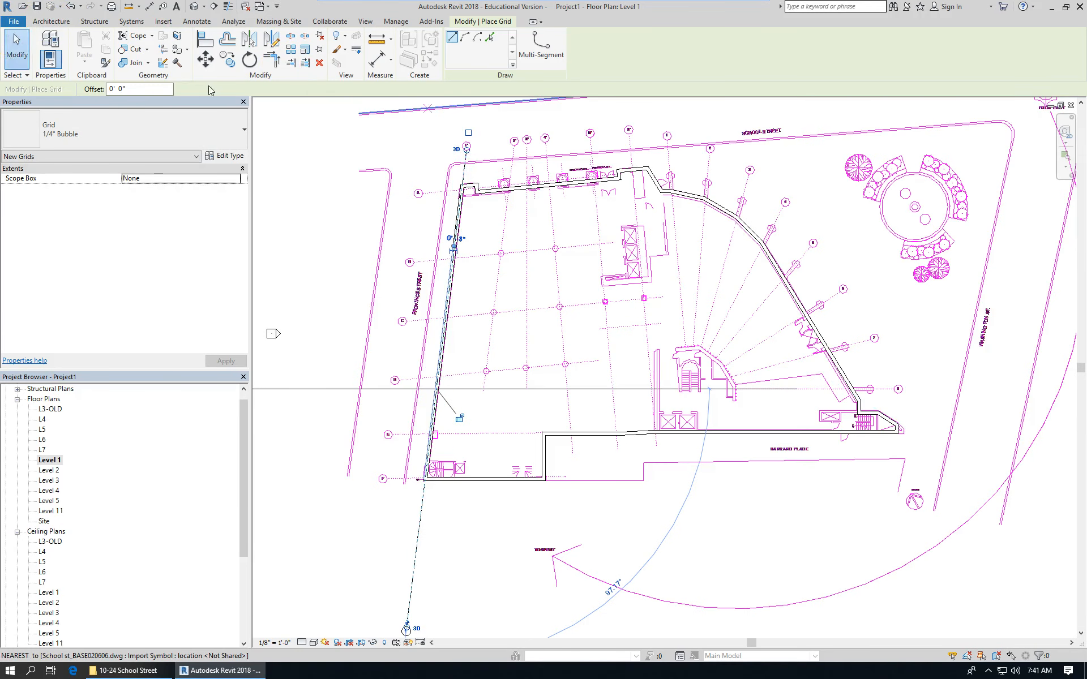
{"action": "left_click", "coordinate": [16, 48]}
{"action": "left_click", "coordinate": [462, 179]}
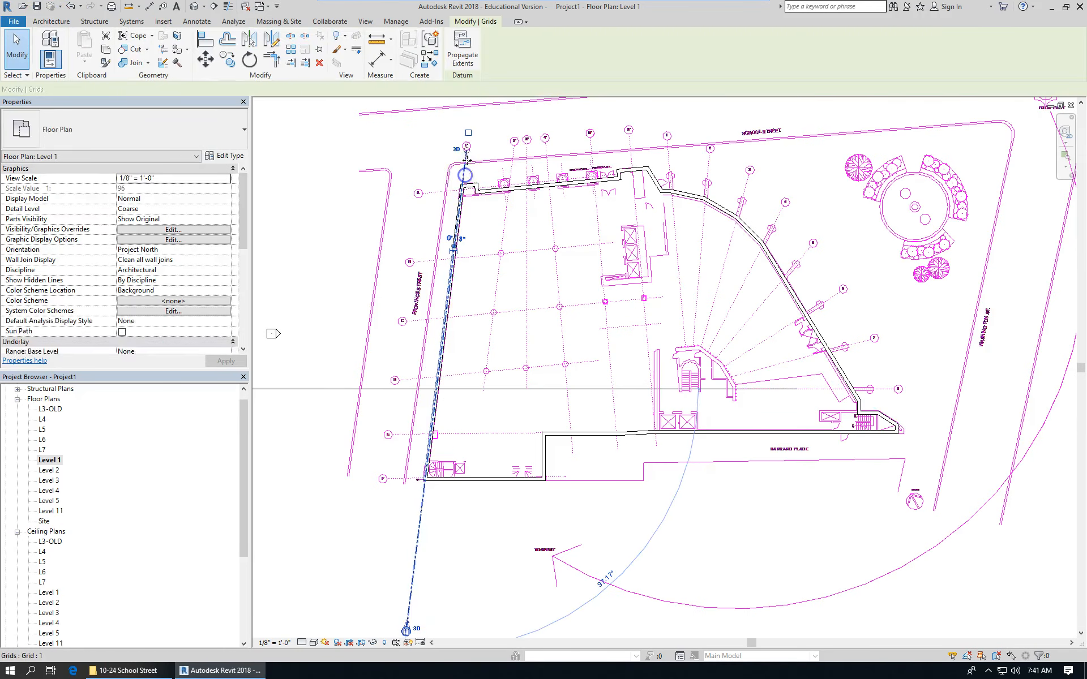
{"action": "left_click", "coordinate": [468, 134]}
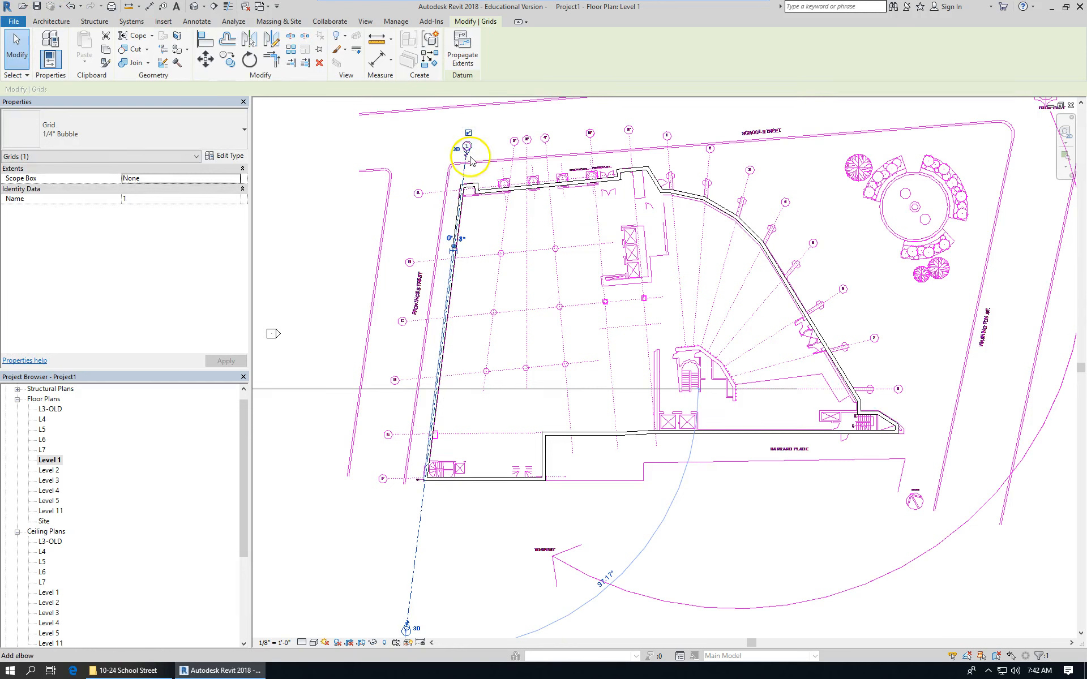
Extend grid 1's upper end farther beyond the building and trace the imported 2' grid line with a new straight grid
{"action": "left_click_drag", "start_coordinate": [468, 152], "coordinate": [472, 106]}
{"action": "left_click", "coordinate": [508, 217]}
{"action": "left_click", "coordinate": [834, 45]}
{"action": "scroll", "coordinate": [514, 169], "scroll_direction": "down", "scroll_amount": 1}
{"action": "left_click", "coordinate": [584, 122]}
{"action": "left_click", "coordinate": [539, 492]}
Trace the imported 3', 4' and 5' grid lines with straight grids running from their bubbles to below the building
{"action": "left_click", "coordinate": [595, 121]}
{"action": "left_click", "coordinate": [595, 439]}
{"action": "left_click", "coordinate": [612, 120]}
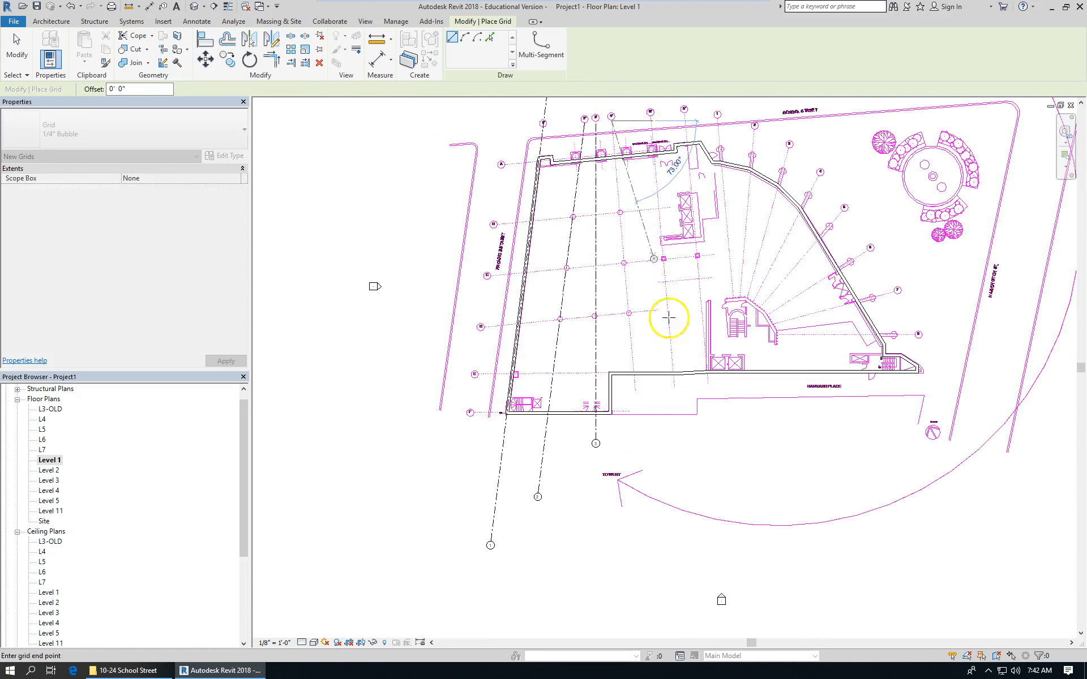
{"action": "left_click", "coordinate": [640, 449]}
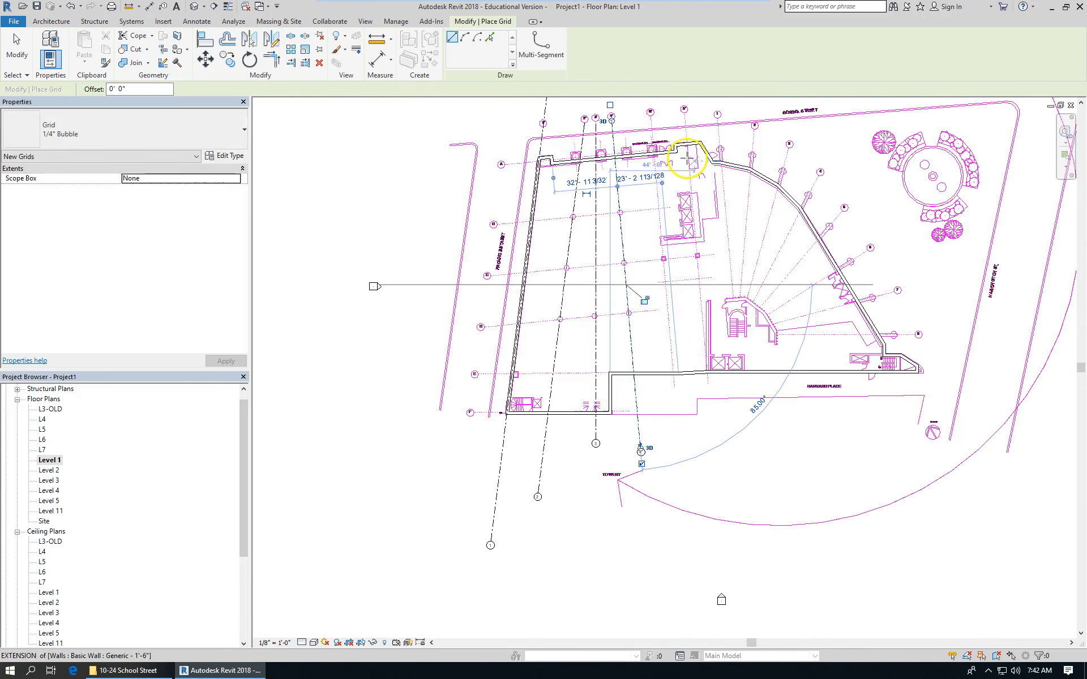
{"action": "left_click", "coordinate": [651, 119]}
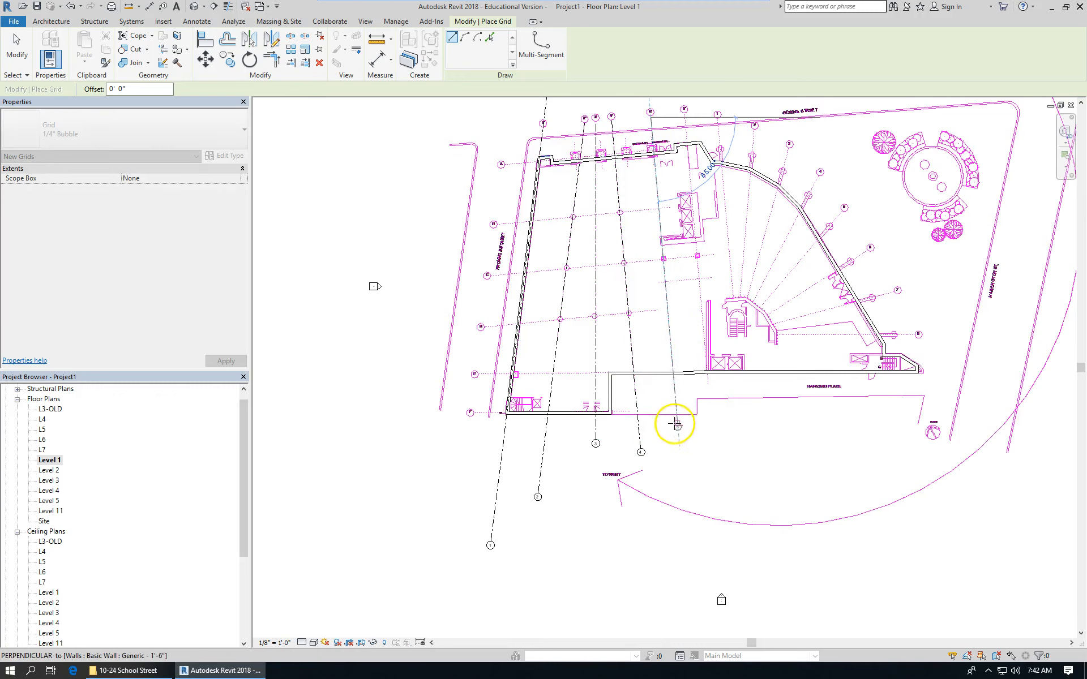
{"action": "left_click", "coordinate": [676, 426]}
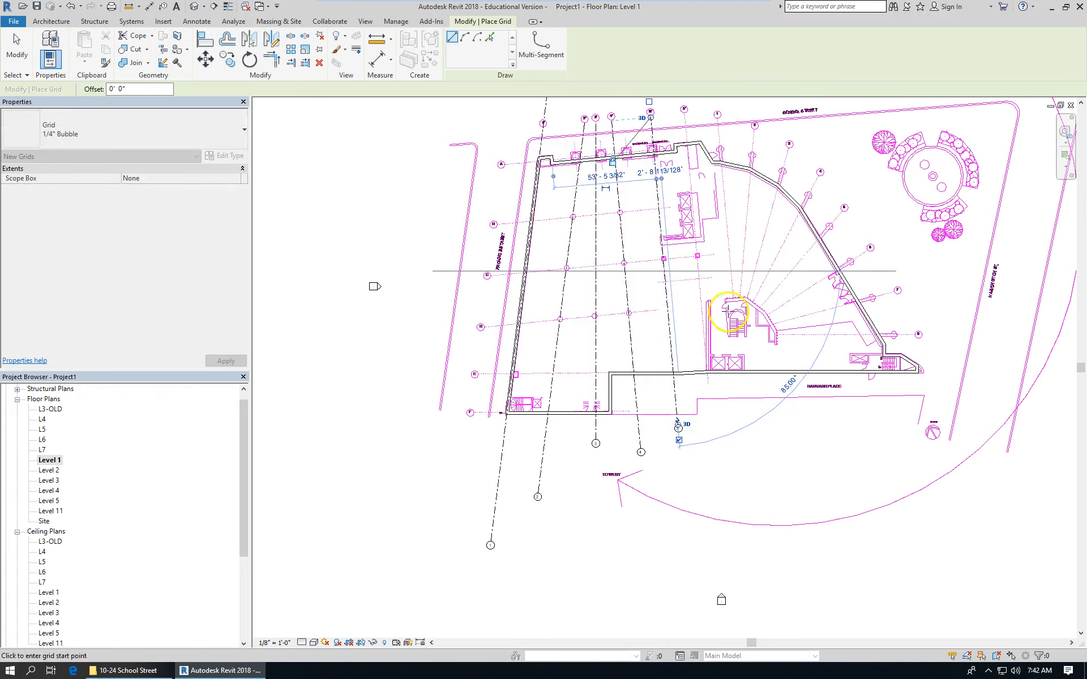
{"action": "left_click", "coordinate": [684, 115]}
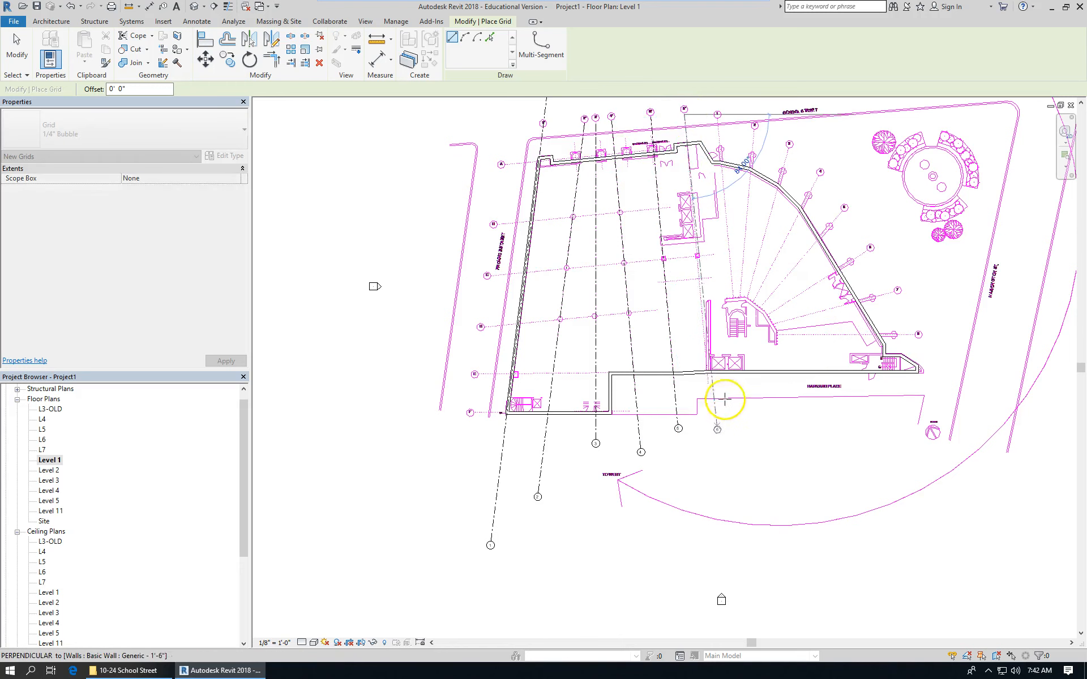
{"action": "scroll", "coordinate": [710, 383], "scroll_direction": "up", "scroll_amount": 4}
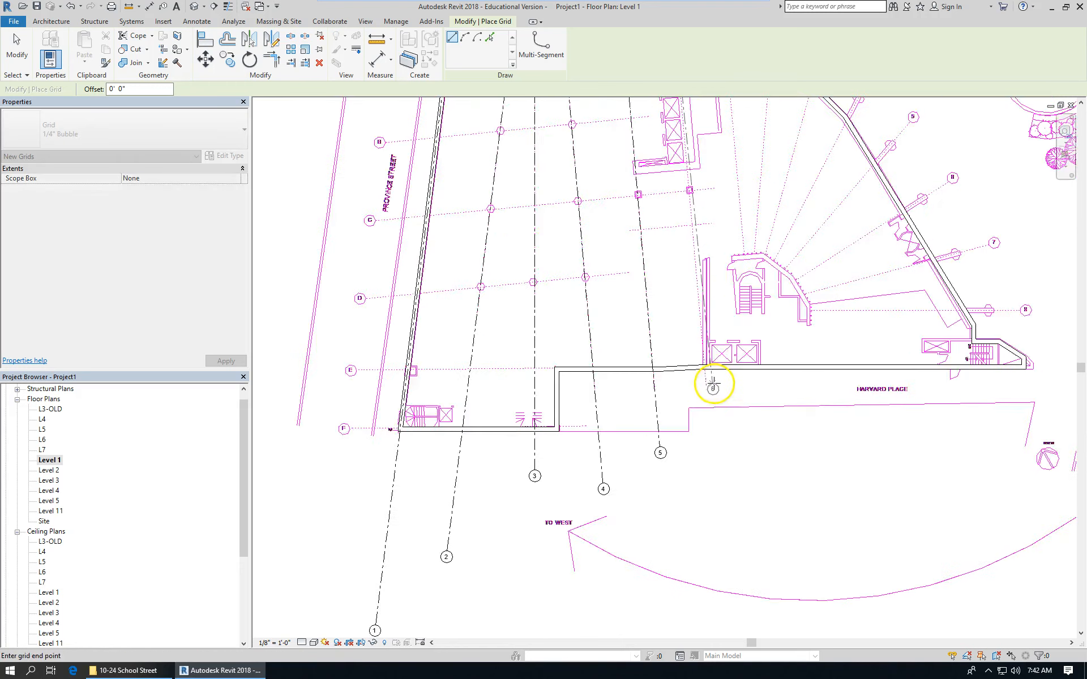
{"action": "key", "text": "Escape"}
{"action": "scroll", "coordinate": [708, 386], "scroll_direction": "down", "scroll_amount": 5}
{"action": "scroll", "coordinate": [639, 121], "scroll_direction": "up", "scroll_amount": 8}
{"action": "left_click", "coordinate": [636, 113]}
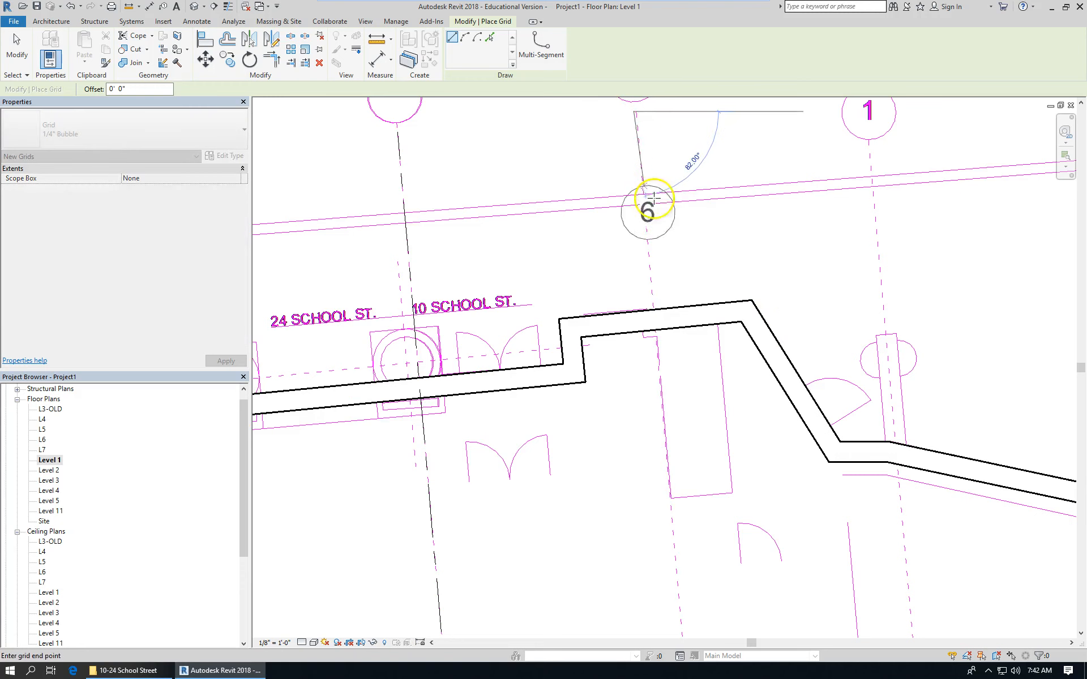
{"action": "key", "text": "Escape"}
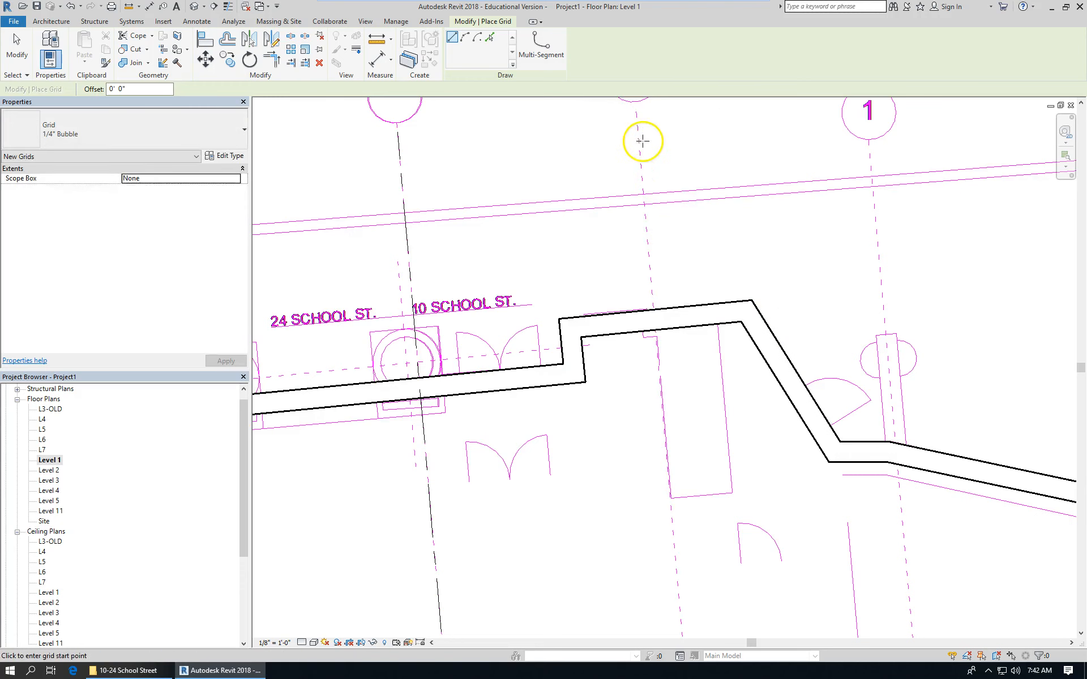
Start a new grid on the imported 6' grid line, just below its bubble
{"action": "left_click", "coordinate": [639, 130]}
{"action": "scroll", "coordinate": [707, 169], "scroll_direction": "down", "scroll_amount": 6}
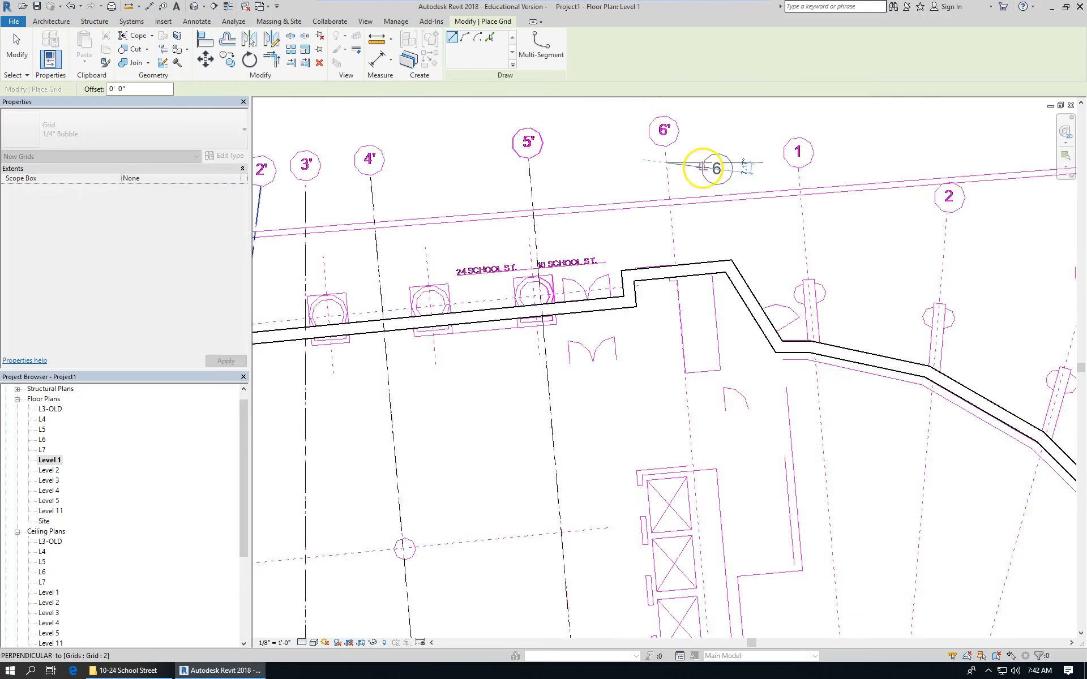
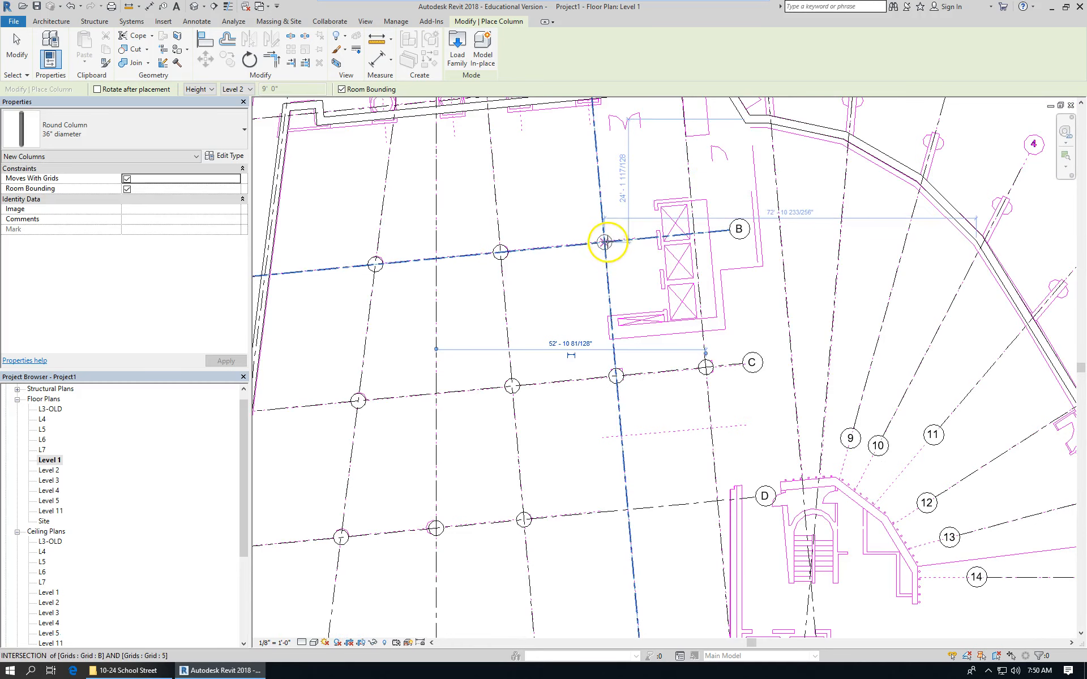
Measure the width of the first imported facade column's square outline on the School Street side with an aligned dimension
{"action": "scroll", "coordinate": [637, 430], "scroll_direction": "down", "scroll_amount": 2}
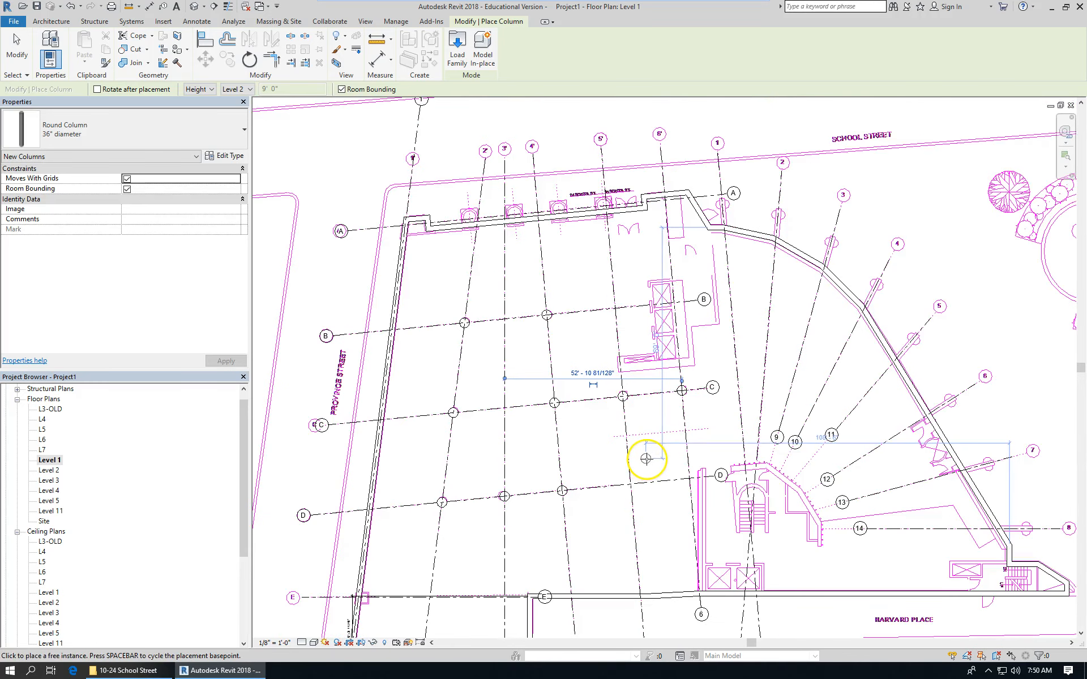
{"action": "scroll", "coordinate": [470, 243], "scroll_direction": "up", "scroll_amount": 4}
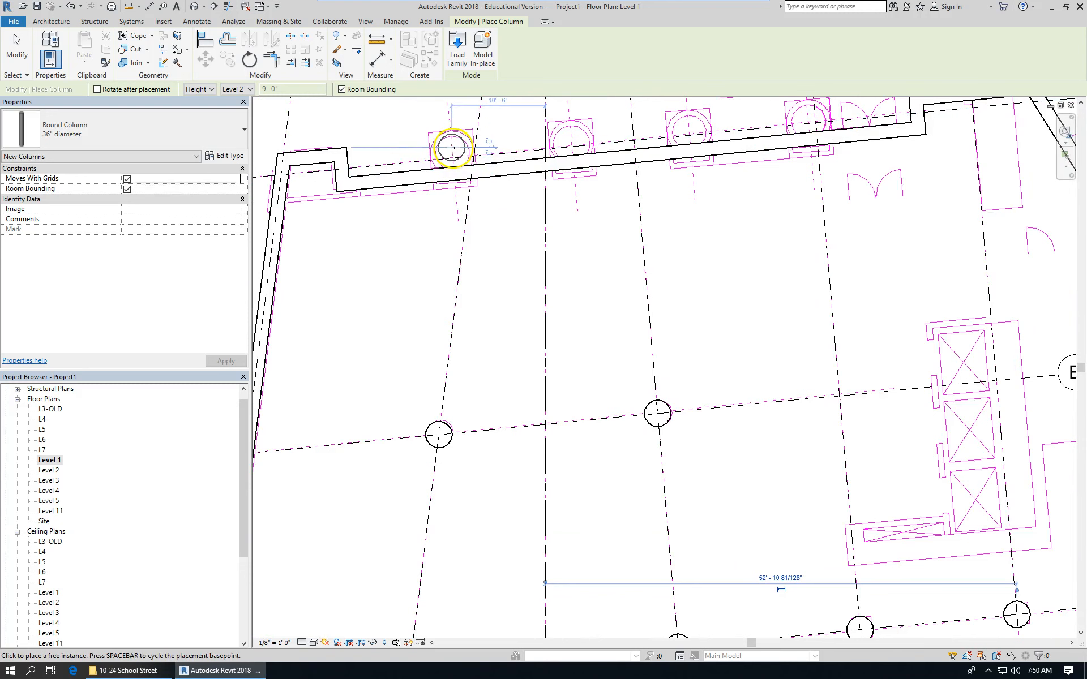
{"action": "scroll", "coordinate": [583, 141], "scroll_direction": "up", "scroll_amount": 3}
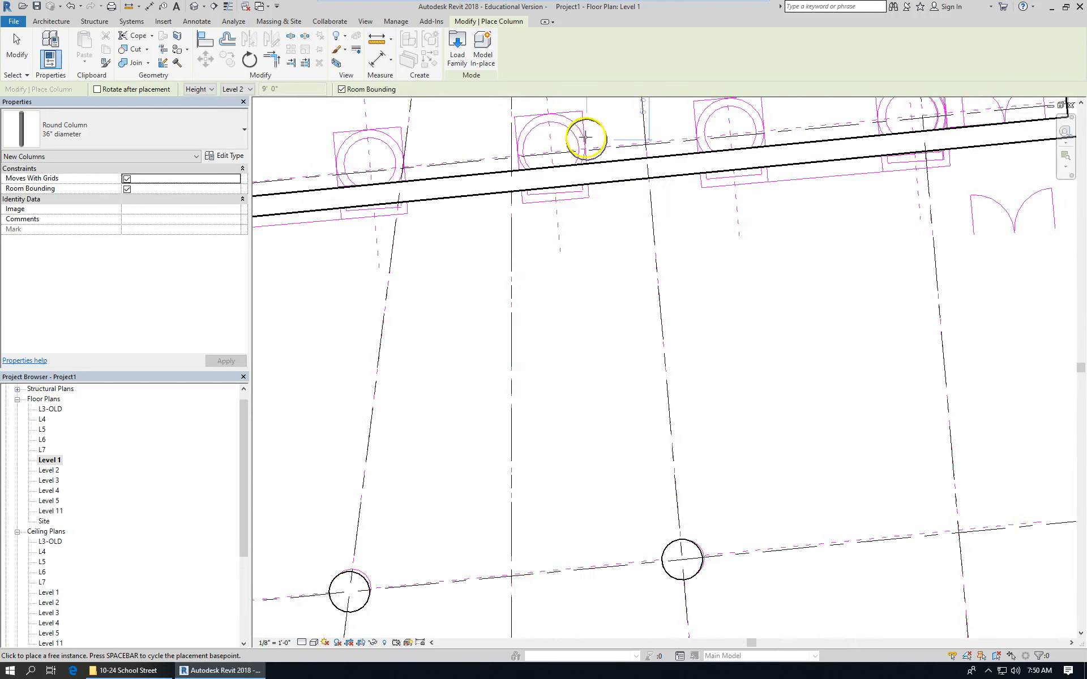
{"action": "left_click", "coordinate": [29, 44]}
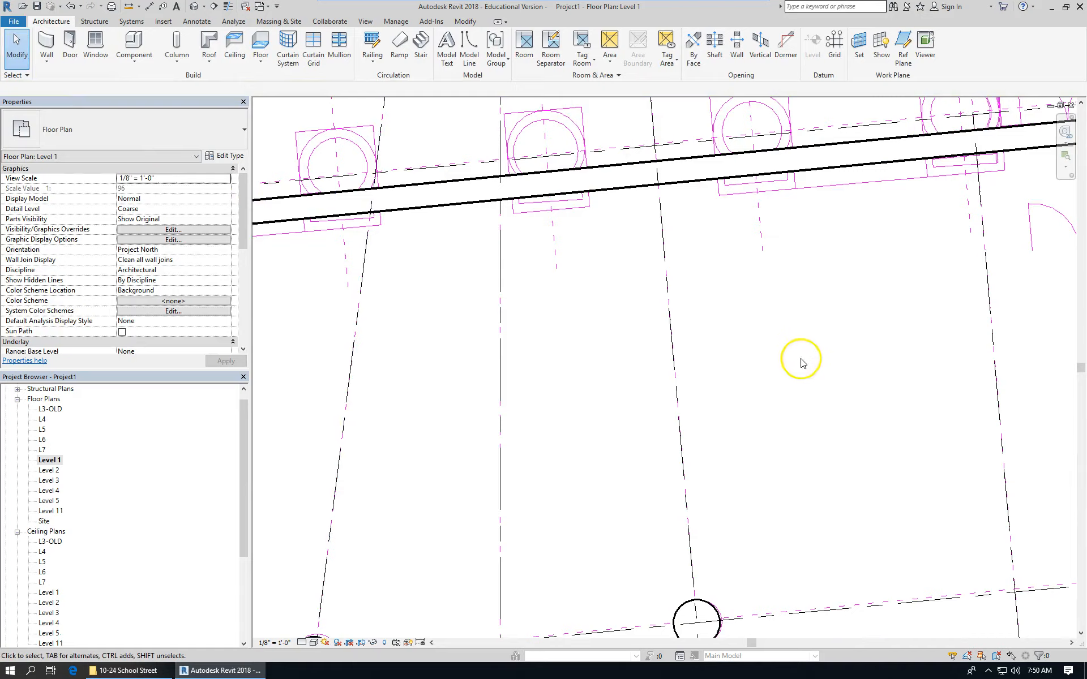
{"action": "scroll", "coordinate": [679, 334], "scroll_direction": "down", "scroll_amount": 4}
{"action": "scroll", "coordinate": [589, 265], "scroll_direction": "up", "scroll_amount": 3}
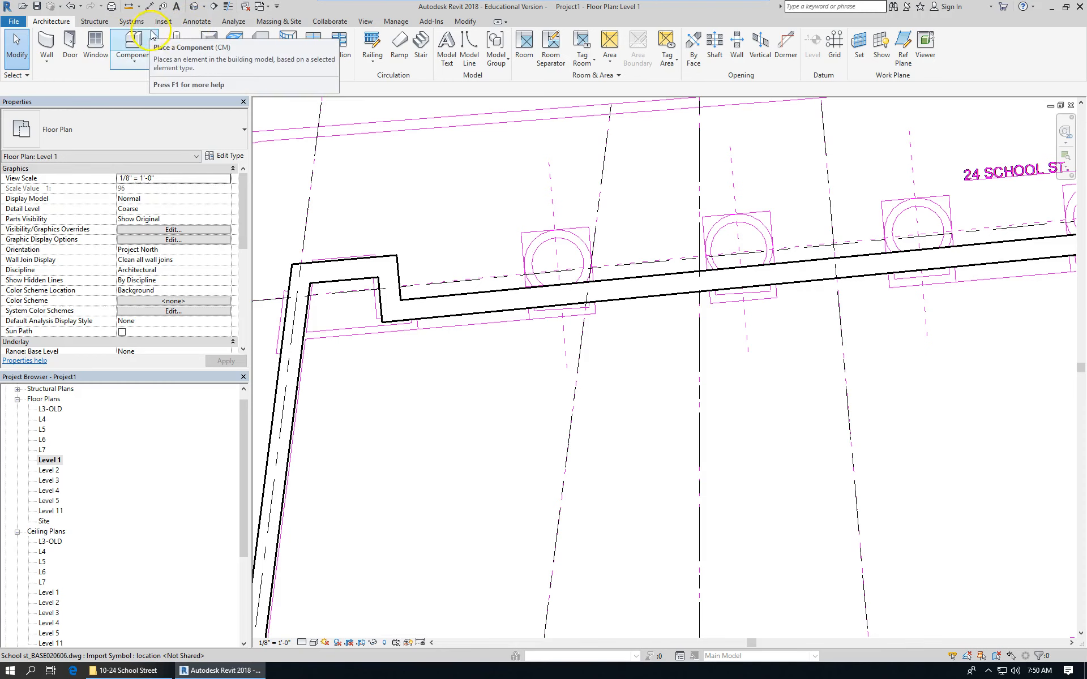
{"action": "left_click", "coordinate": [194, 28]}
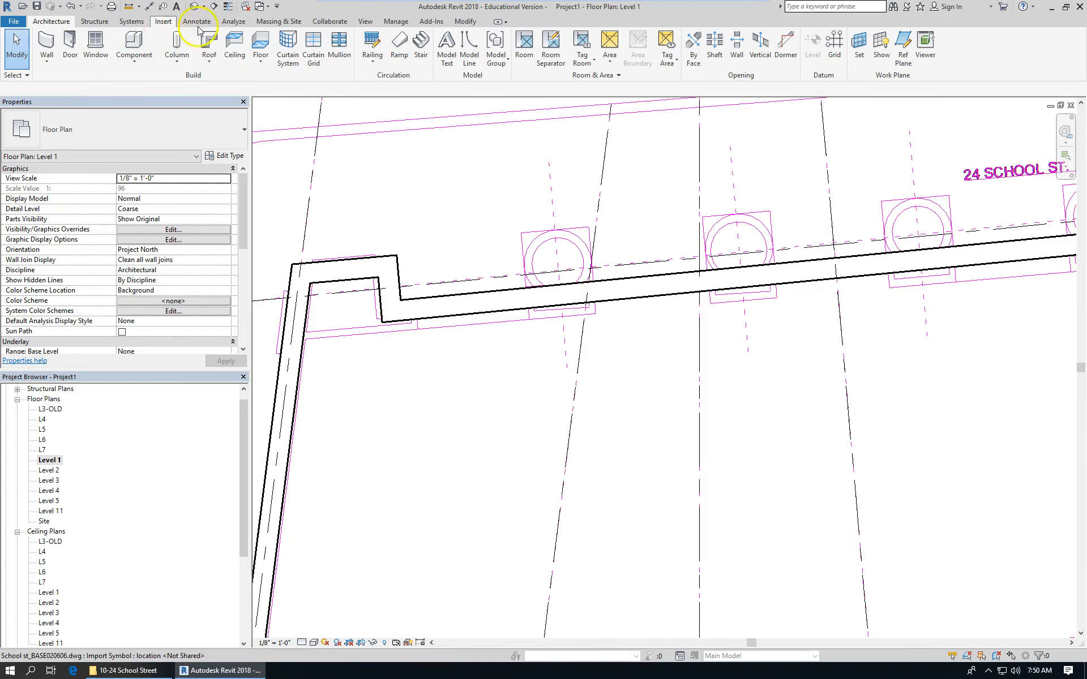
{"action": "left_click", "coordinate": [47, 44]}
{"action": "left_click", "coordinate": [521, 244]}
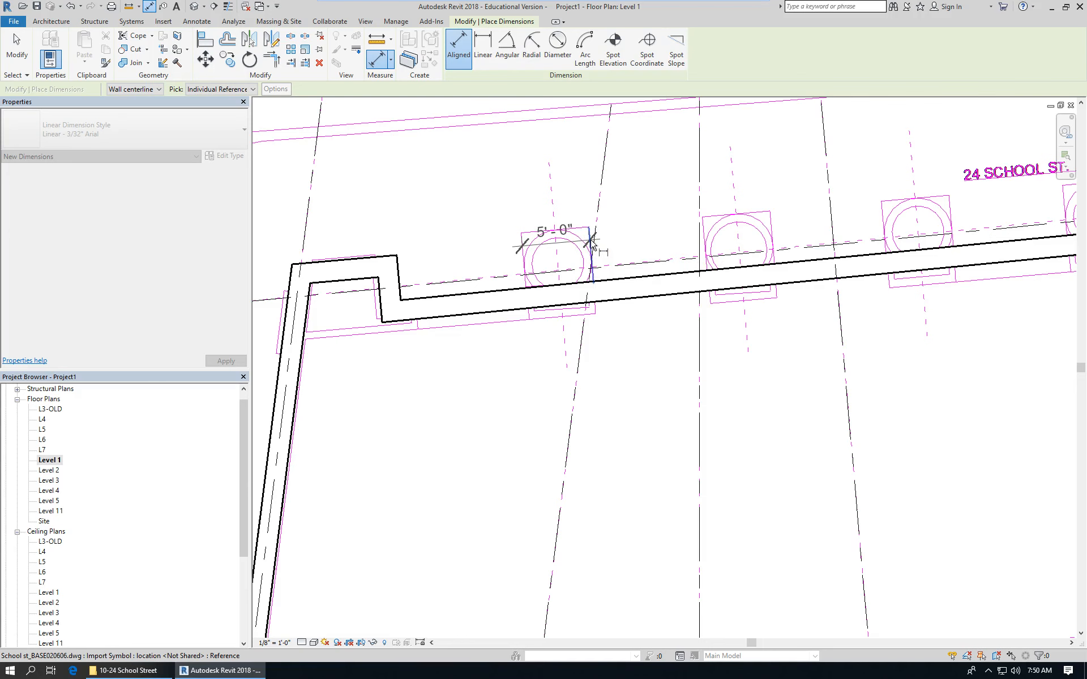
{"action": "left_click", "coordinate": [456, 242]}
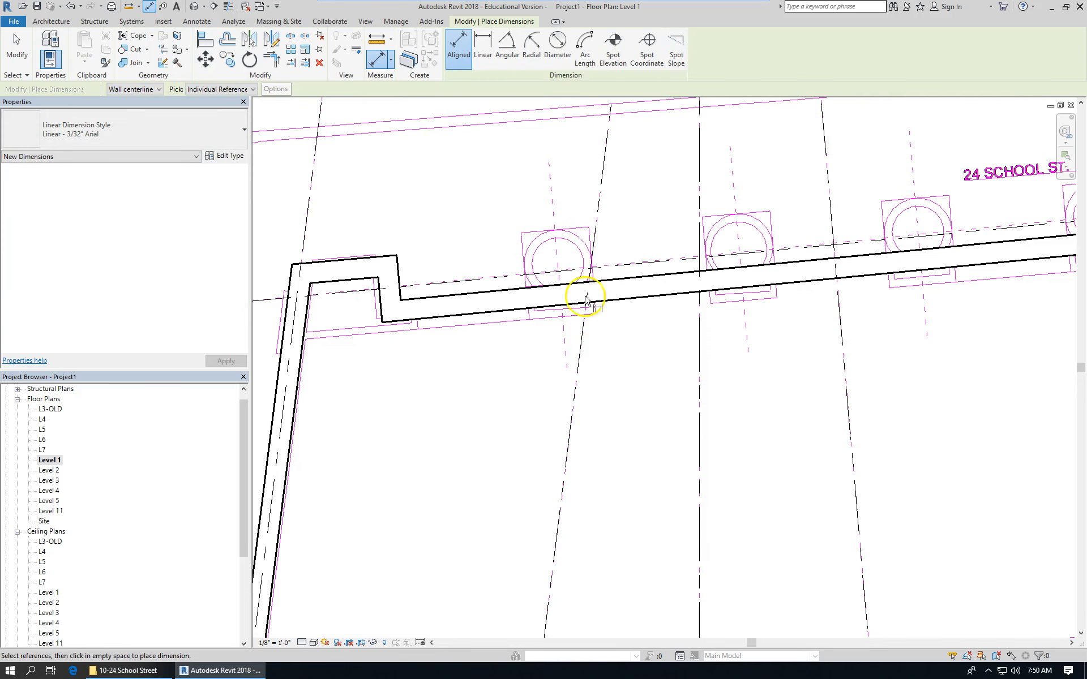
Duplicate the 36" round column type as 60" diameter and set its diameter to 5'
{"action": "scroll", "coordinate": [511, 227], "scroll_direction": "down", "scroll_amount": 3}
{"action": "left_click", "coordinate": [43, 21]}
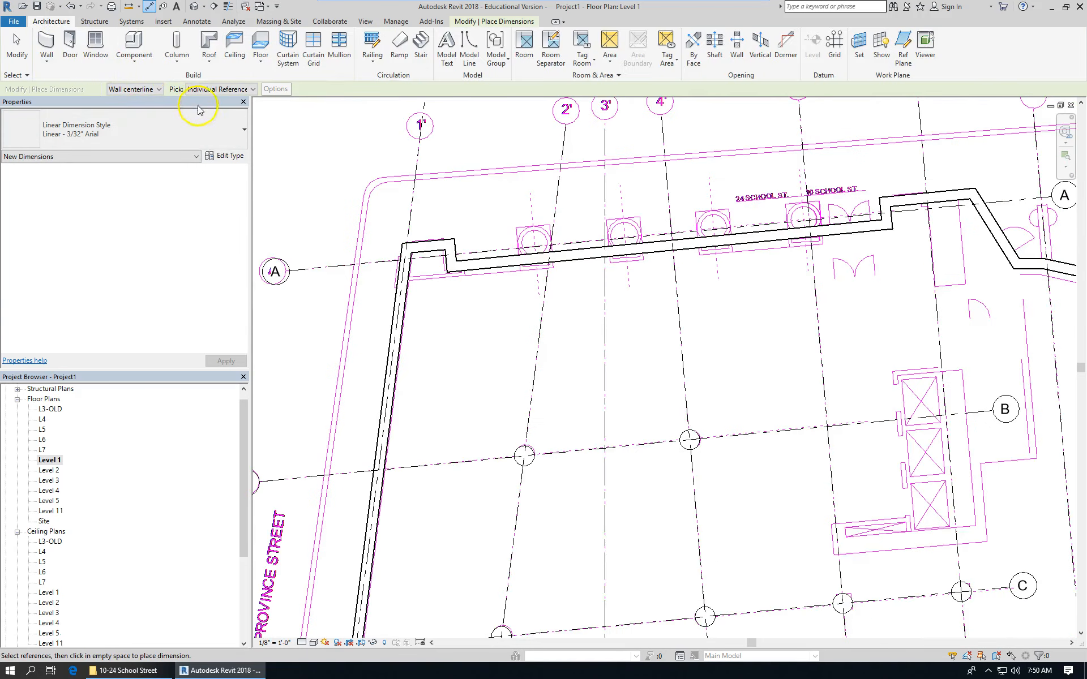
{"action": "left_click", "coordinate": [177, 59]}
{"action": "left_click", "coordinate": [187, 100]}
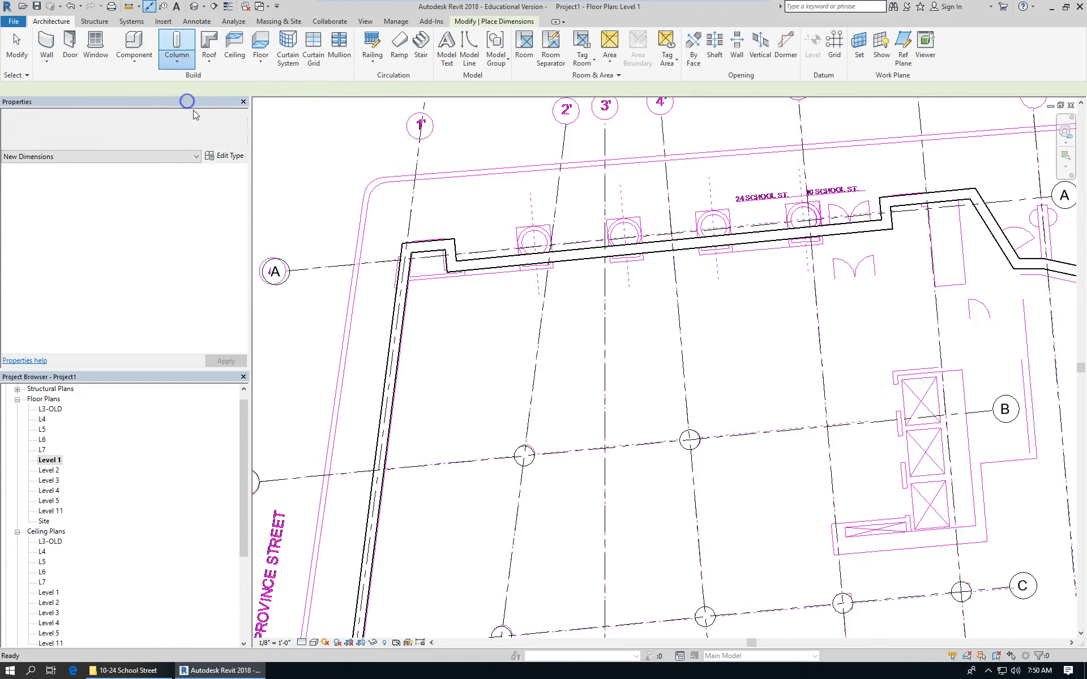
{"action": "left_click", "coordinate": [231, 161]}
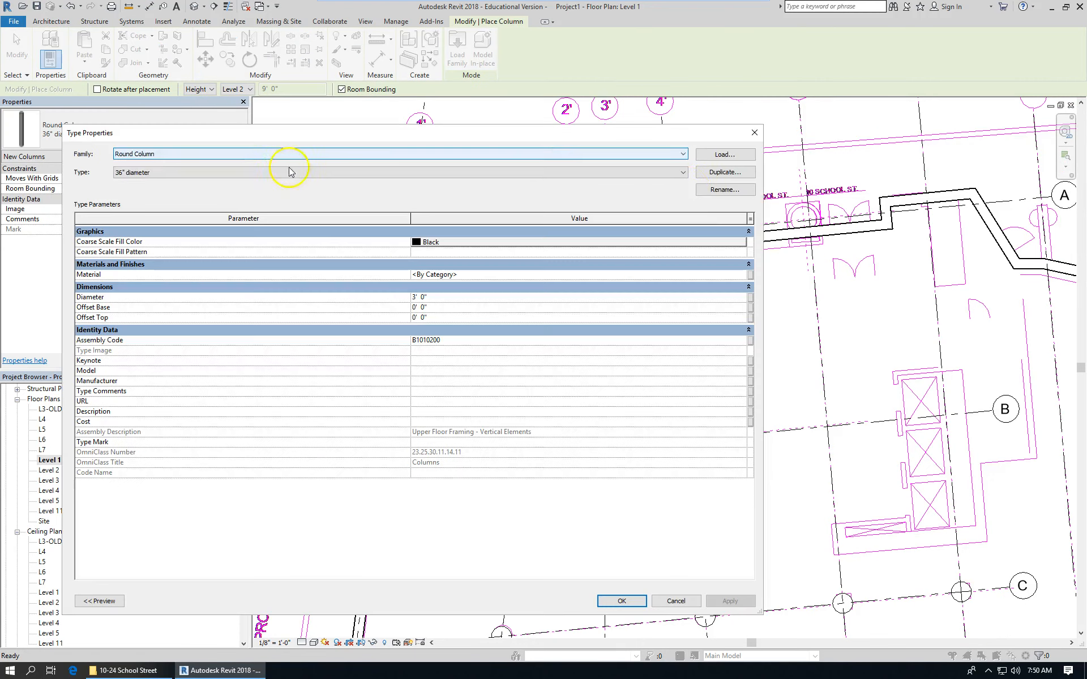
{"action": "left_click", "coordinate": [723, 172]}
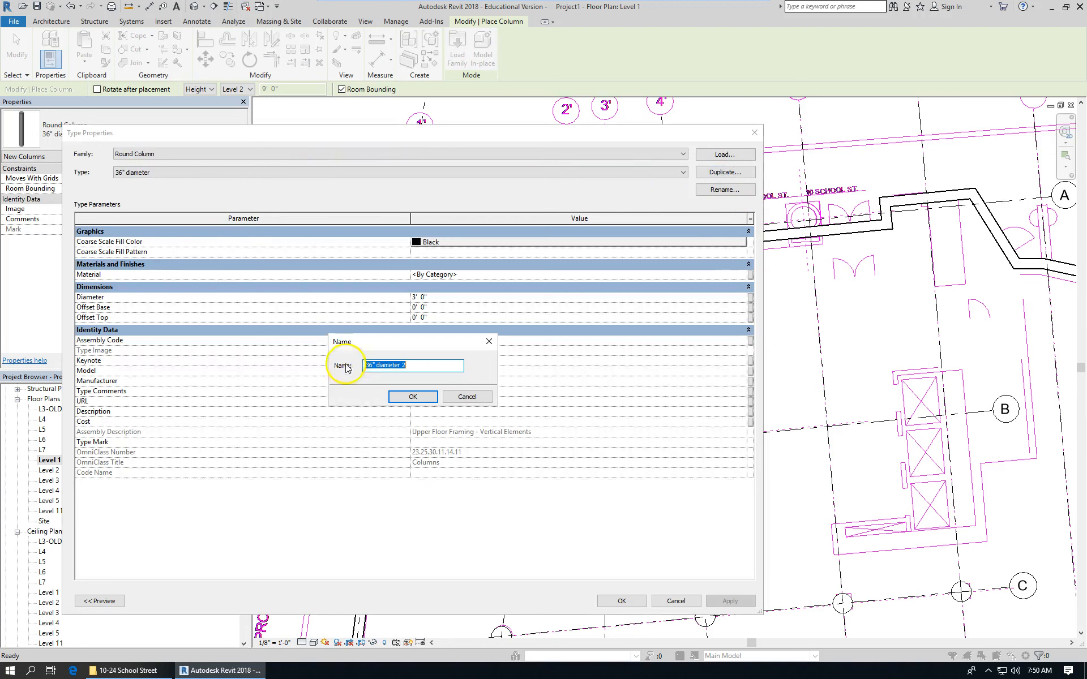
{"action": "type", "text": "60"}
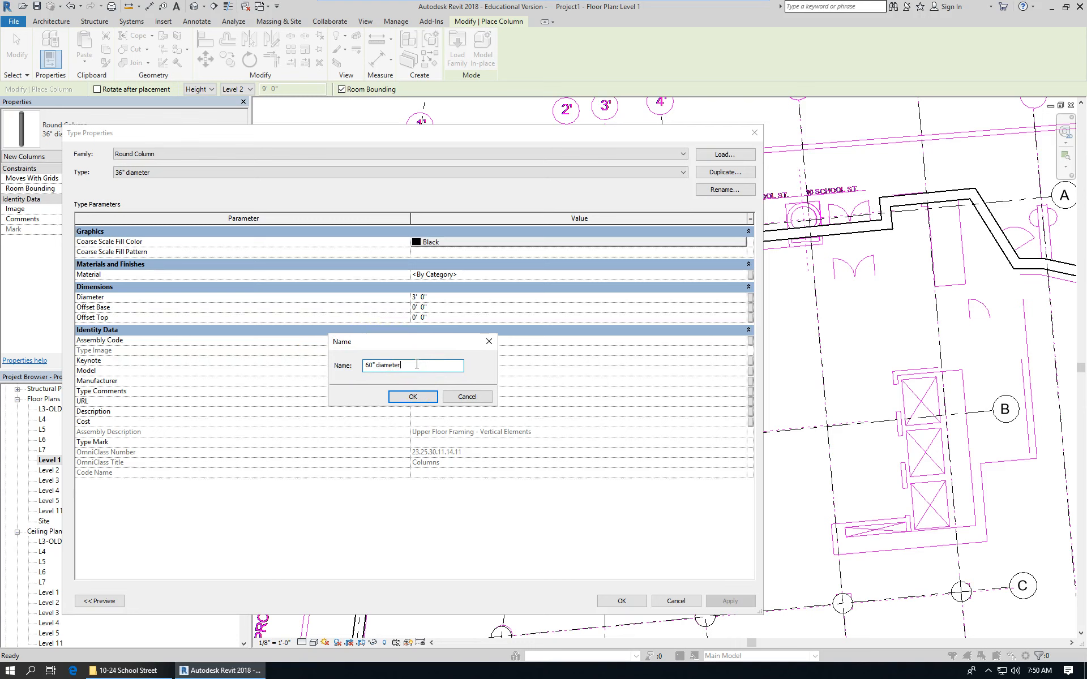
{"action": "left_click", "coordinate": [412, 396]}
{"action": "left_click", "coordinate": [452, 297]}
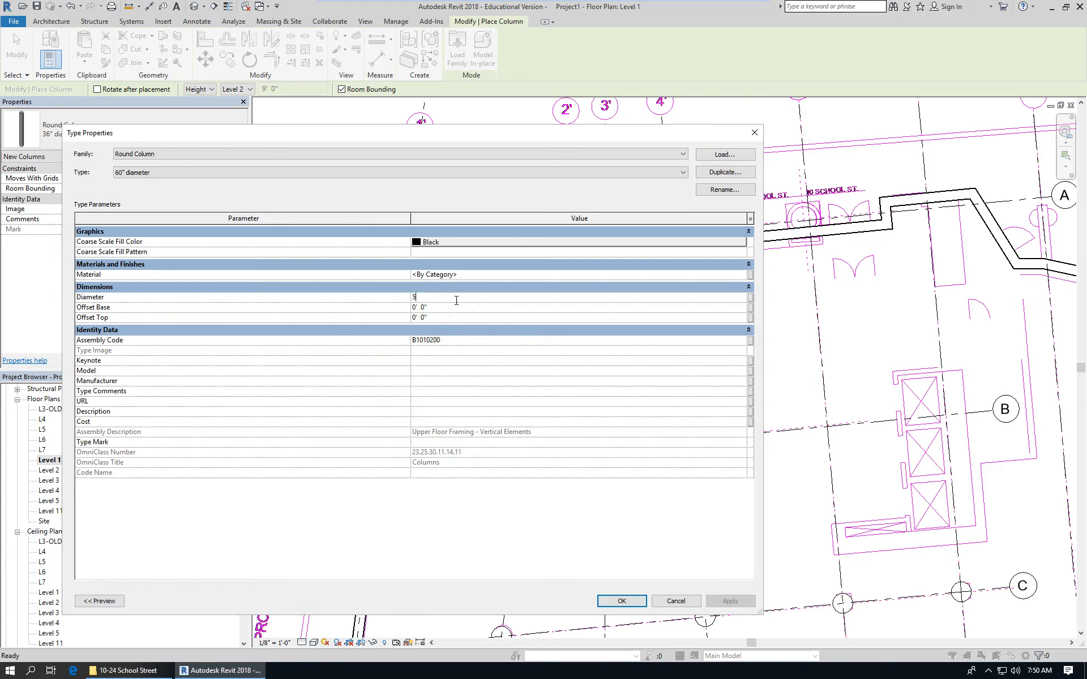
{"action": "left_click", "coordinate": [621, 611]}
Place 60" round columns over the first two imported facade columns along the School Street wall, near grids 2' and 3'
{"action": "scroll", "coordinate": [539, 227], "scroll_direction": "up", "scroll_amount": 5}
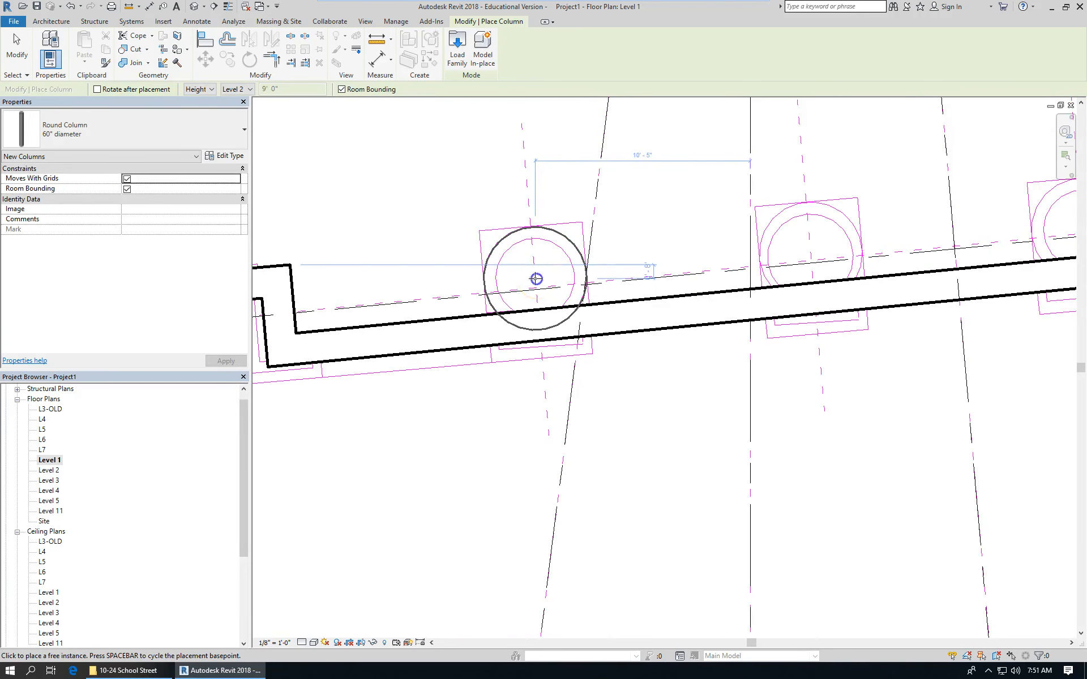
{"action": "left_click", "coordinate": [536, 278]}
{"action": "scroll", "coordinate": [741, 262], "scroll_direction": "down", "scroll_amount": 2}
{"action": "scroll", "coordinate": [668, 243], "scroll_direction": "up", "scroll_amount": 2}
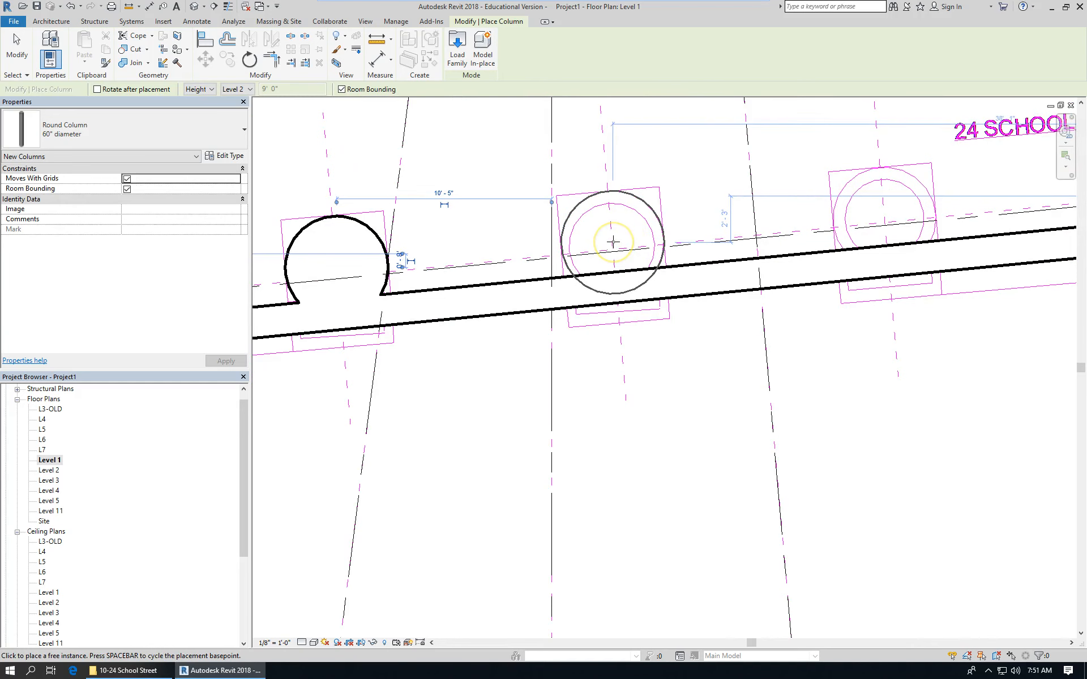
{"action": "left_click", "coordinate": [613, 242]}
{"action": "scroll", "coordinate": [478, 198], "scroll_direction": "down", "scroll_amount": 2}
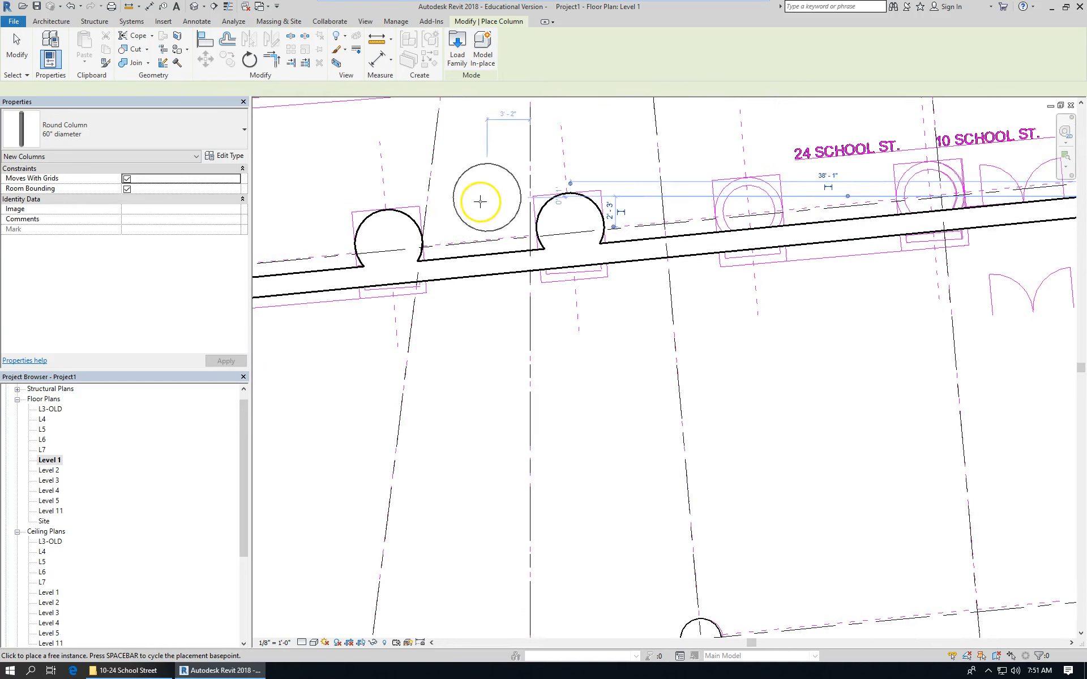
Place 60" round columns over the two remaining imported facade columns beside the 24 School St. and 10 School St. labels
{"action": "scroll", "coordinate": [459, 209], "scroll_direction": "down", "scroll_amount": 2}
{"action": "scroll", "coordinate": [478, 230], "scroll_direction": "up", "scroll_amount": 1}
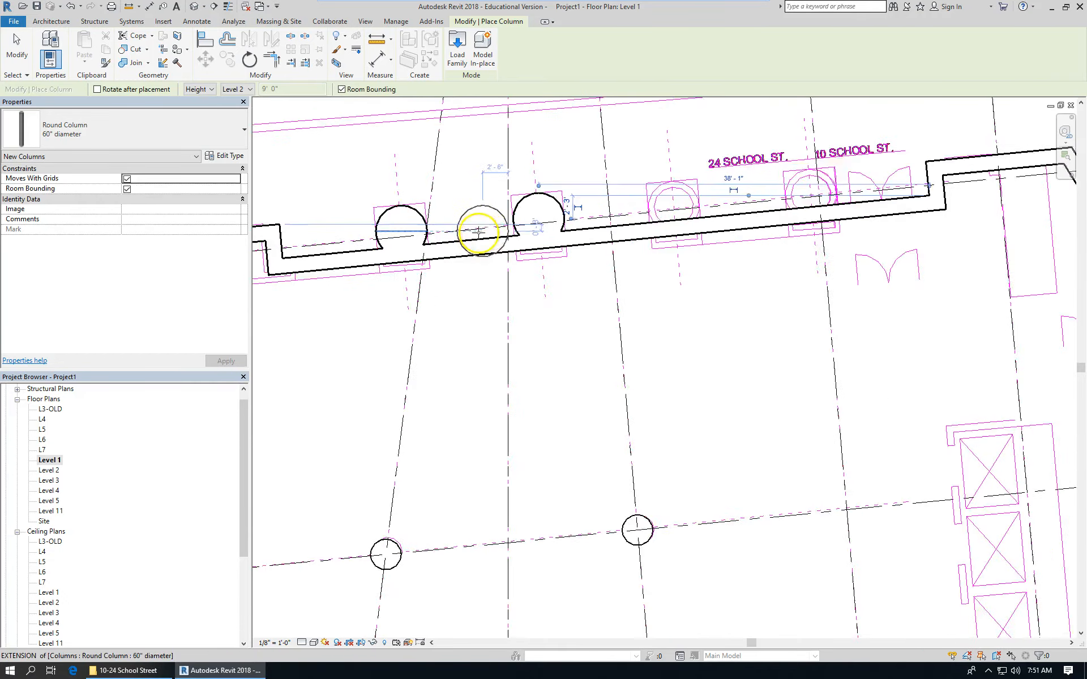
{"action": "scroll", "coordinate": [603, 229], "scroll_direction": "up", "scroll_amount": 4}
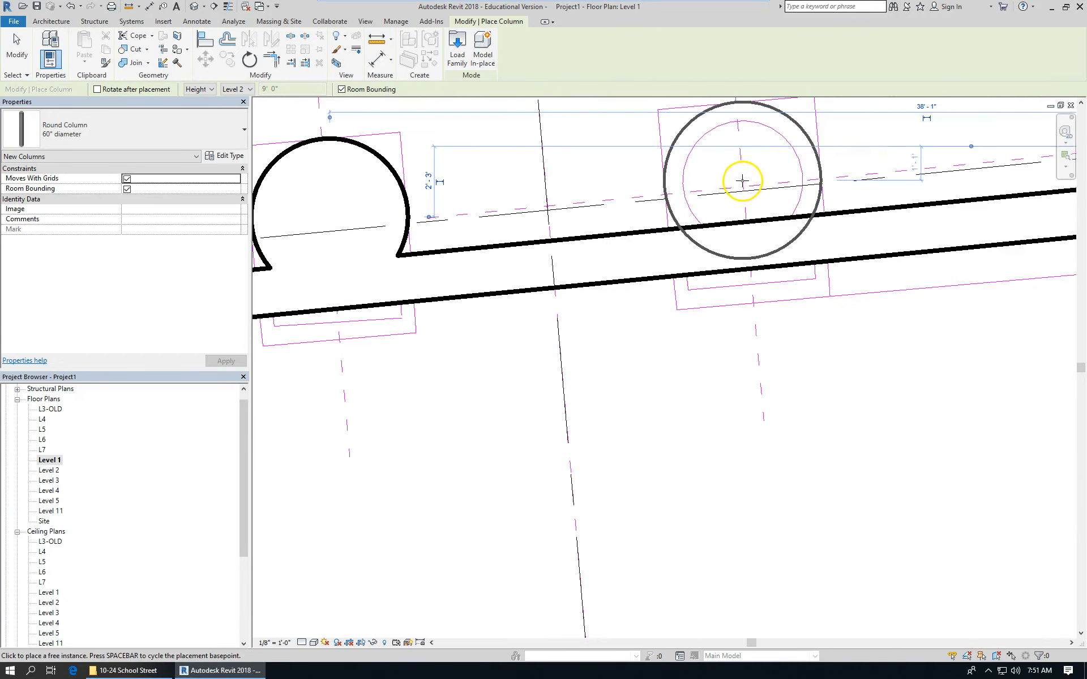
{"action": "left_click", "coordinate": [742, 182]}
{"action": "scroll", "coordinate": [582, 286], "scroll_direction": "down", "scroll_amount": 4}
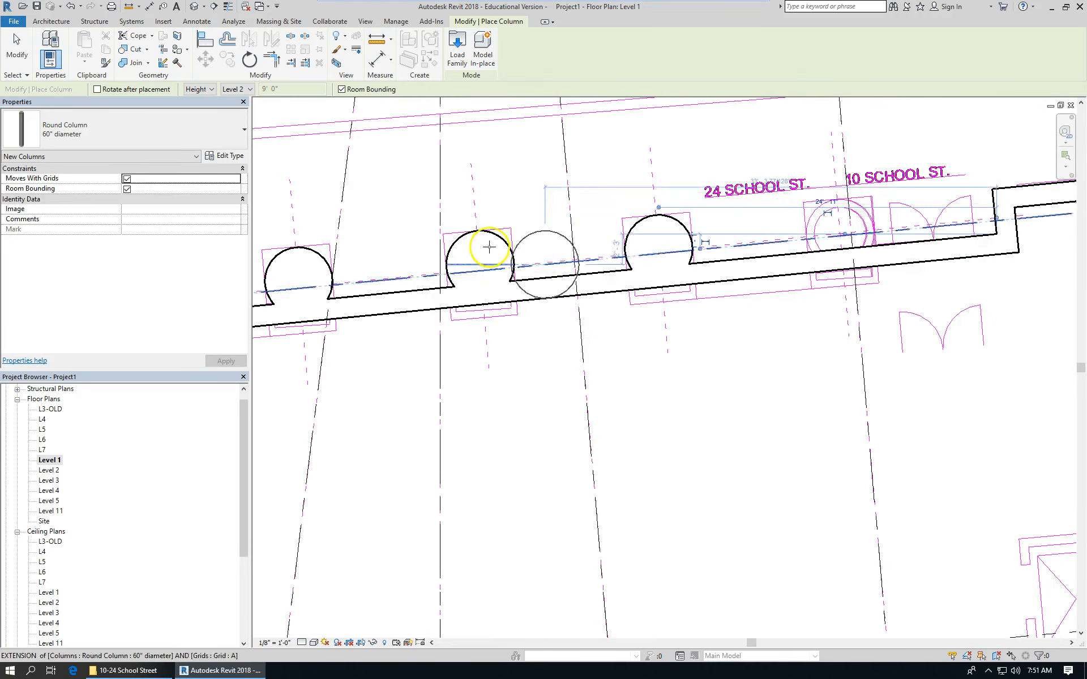
{"action": "scroll", "coordinate": [858, 239], "scroll_direction": "up", "scroll_amount": 3}
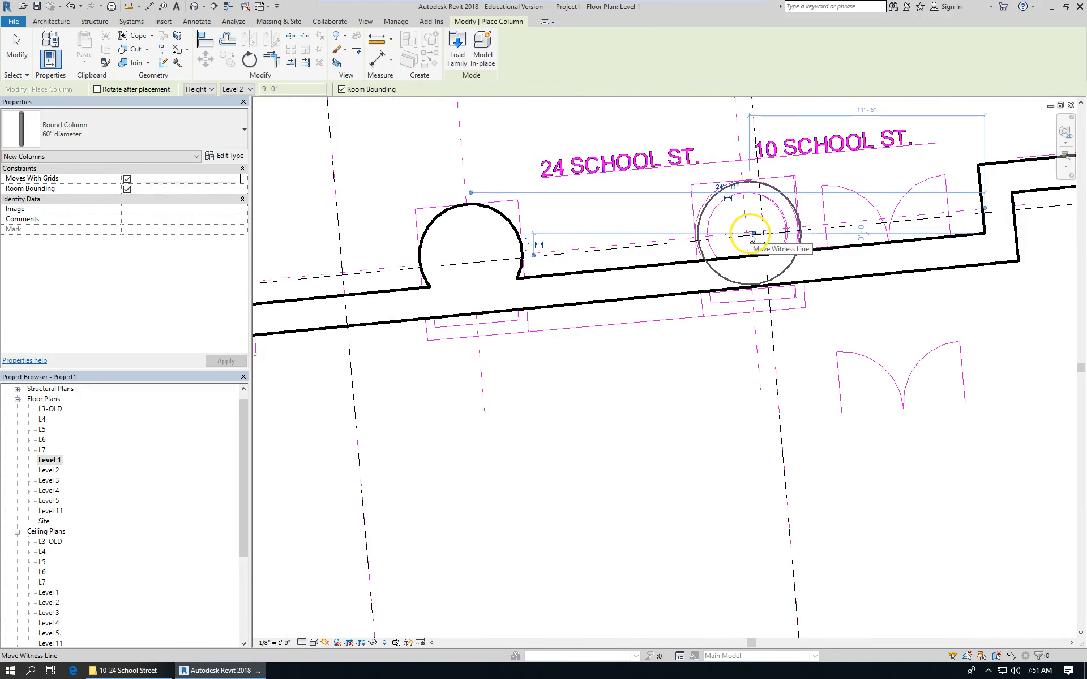
{"action": "left_click", "coordinate": [750, 233]}
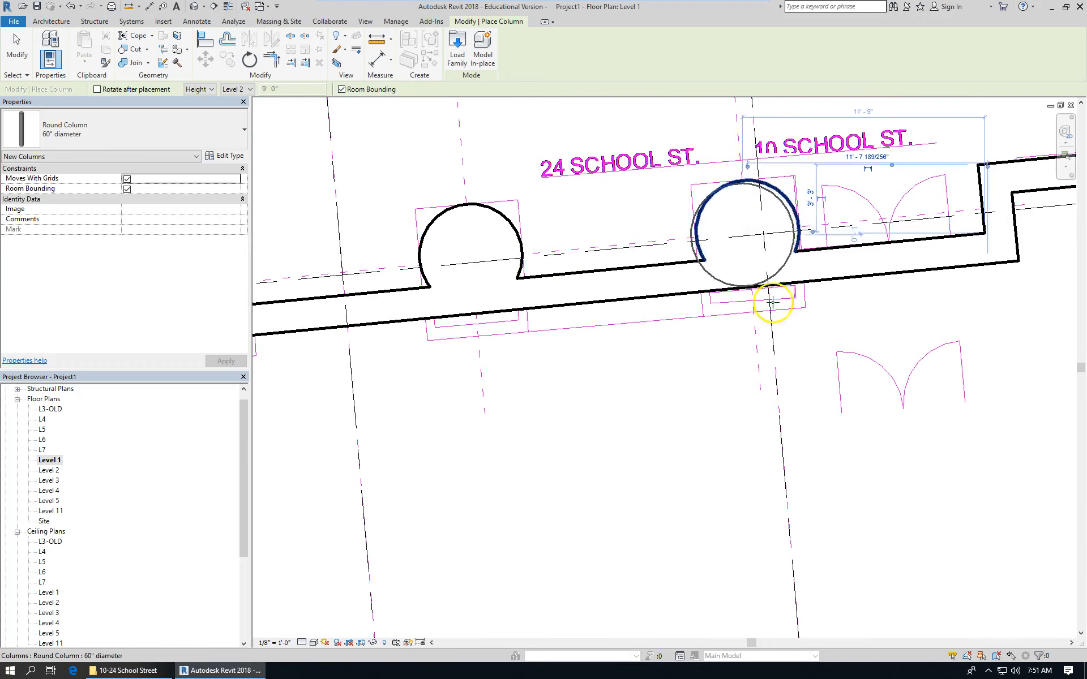
{"action": "scroll", "coordinate": [675, 245], "scroll_direction": "down", "scroll_amount": 3}
{"action": "scroll", "coordinate": [676, 245], "scroll_direction": "down", "scroll_amount": 5}
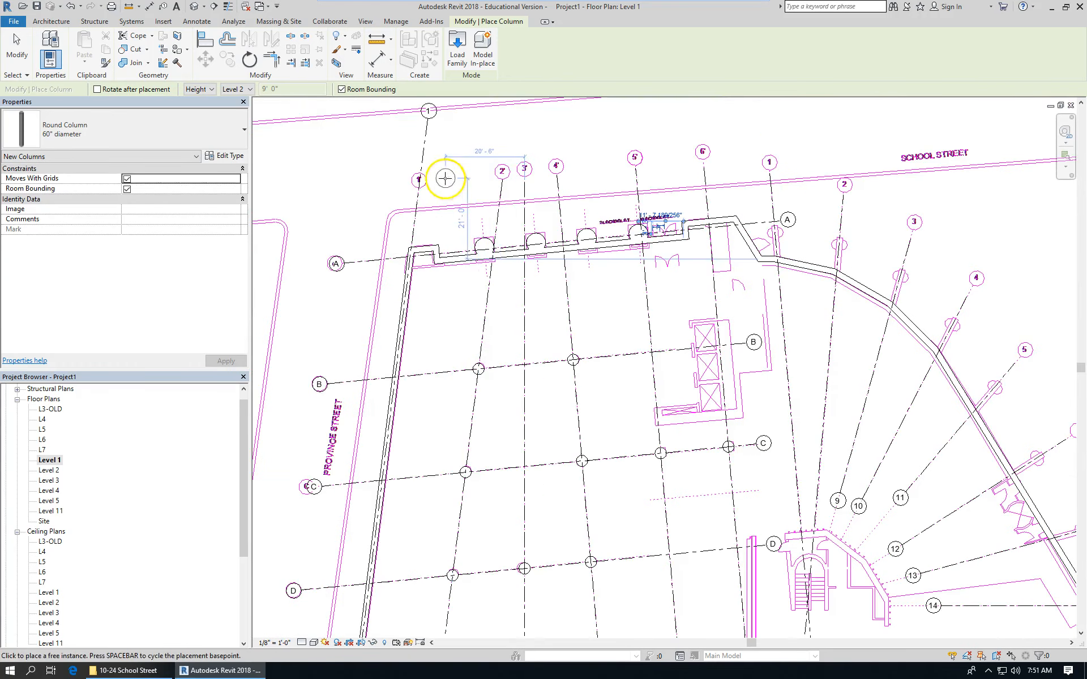
{"action": "scroll", "coordinate": [834, 338], "scroll_direction": "up", "scroll_amount": 3}
{"action": "scroll", "coordinate": [486, 329], "scroll_direction": "down", "scroll_amount": 1}
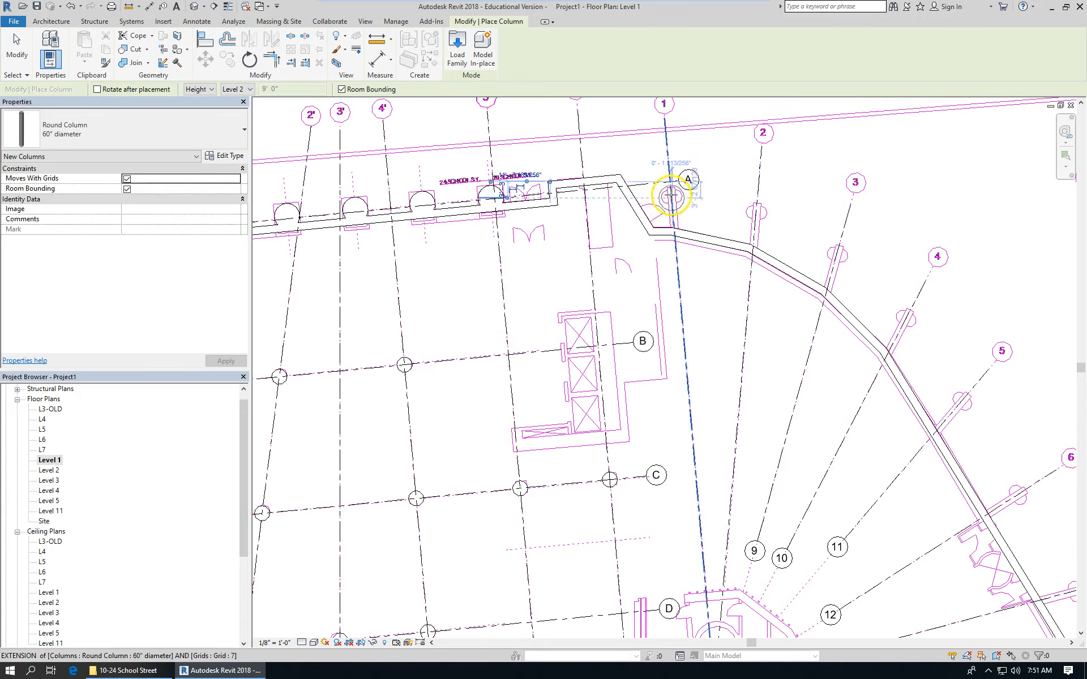
{"action": "scroll", "coordinate": [685, 204], "scroll_direction": "up", "scroll_amount": 4}
{"action": "scroll", "coordinate": [400, 383], "scroll_direction": "down", "scroll_amount": 3}
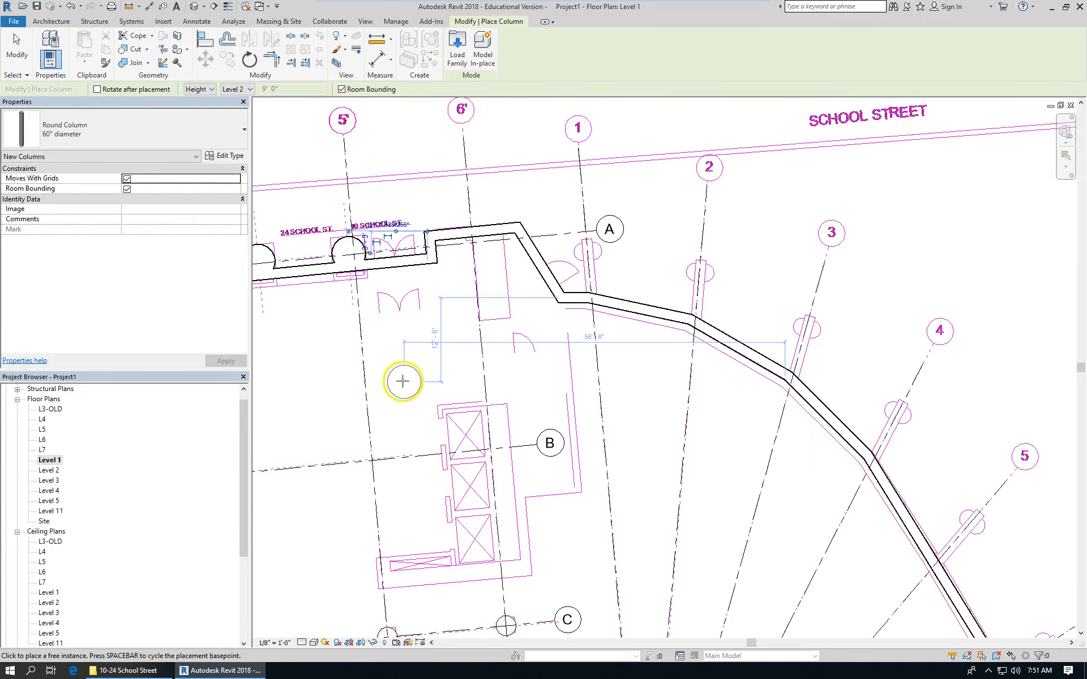
Duplicate the 60" round column type as 48" diameter and set its diameter to 4'
{"action": "scroll", "coordinate": [588, 248], "scroll_direction": "up", "scroll_amount": 1}
{"action": "scroll", "coordinate": [589, 247], "scroll_direction": "up", "scroll_amount": 1}
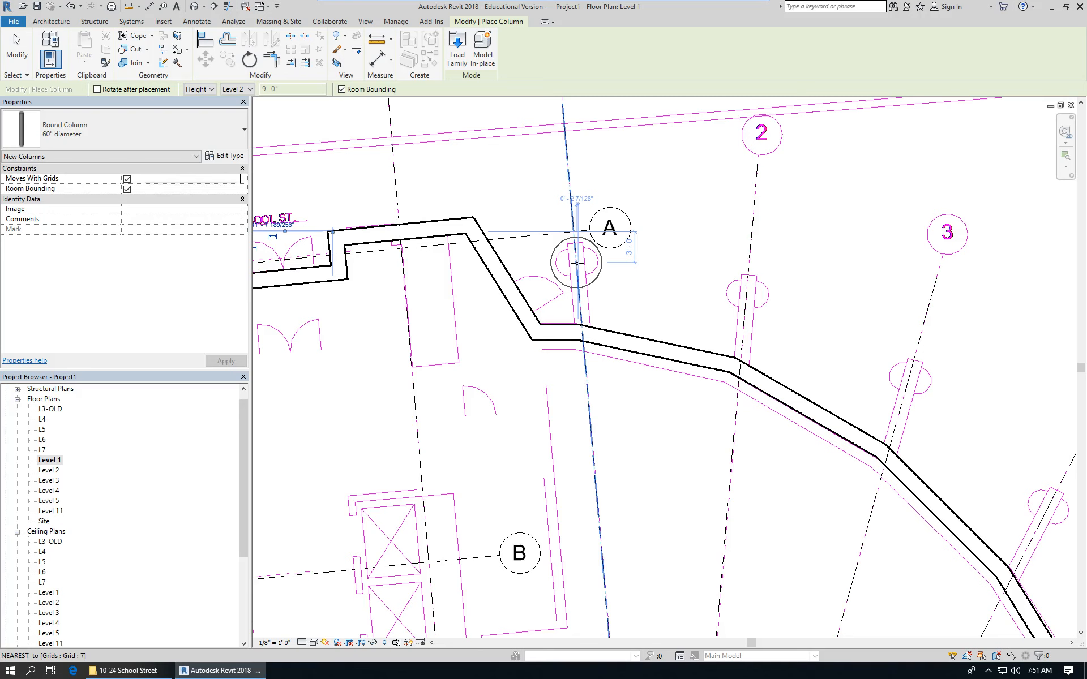
{"action": "left_click", "coordinate": [226, 156]}
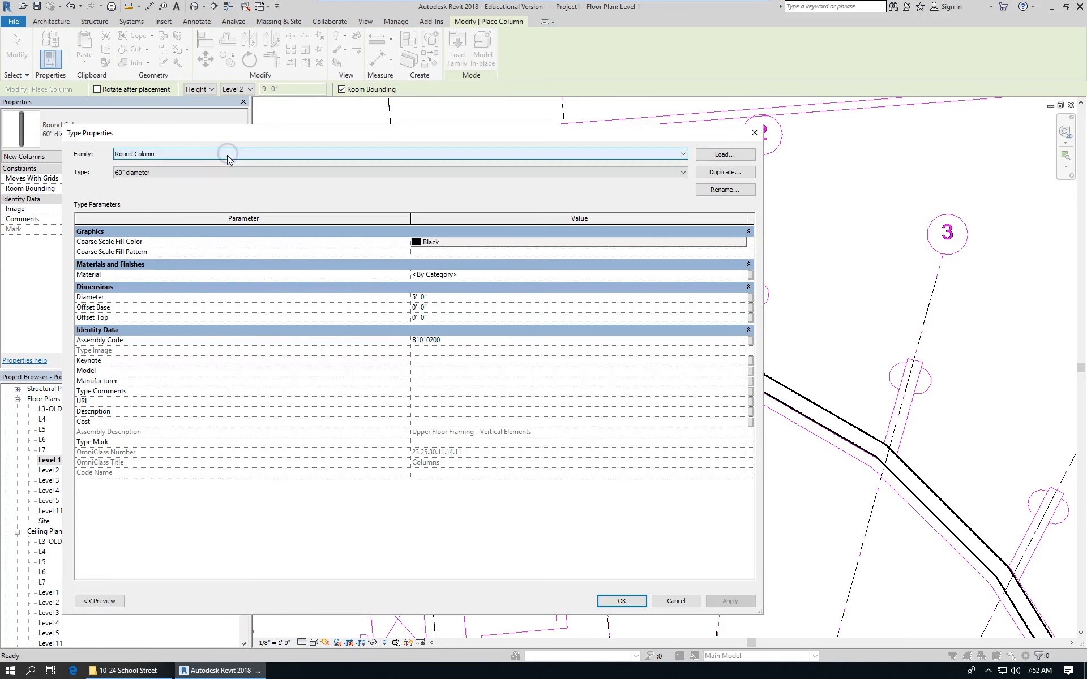
{"action": "left_click", "coordinate": [724, 172]}
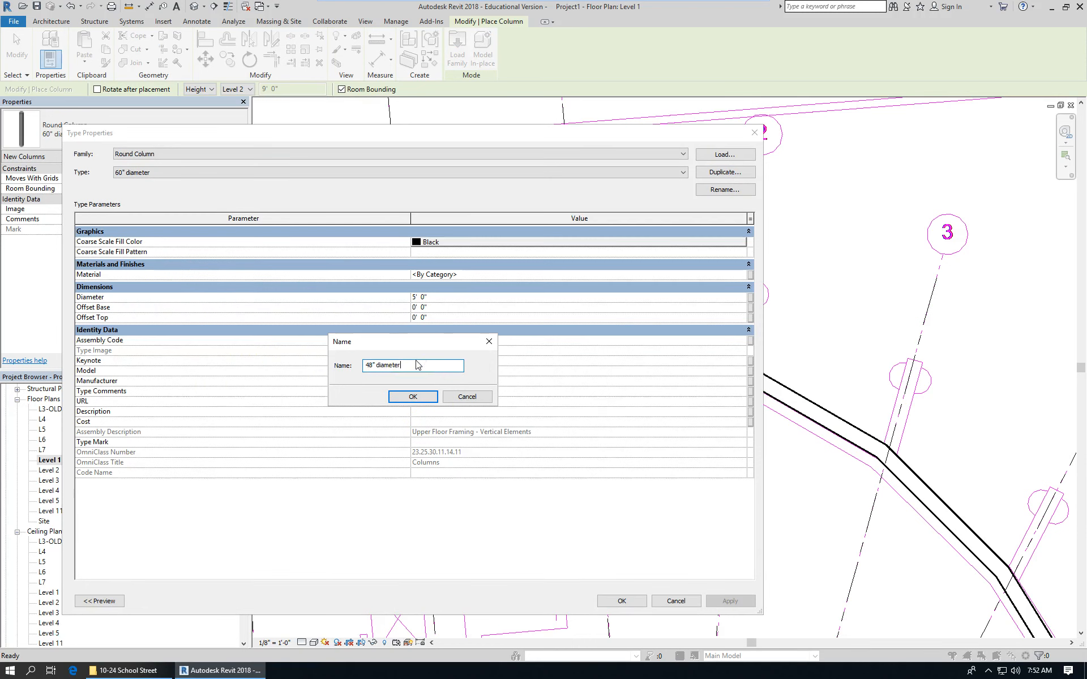
{"action": "left_click", "coordinate": [426, 402]}
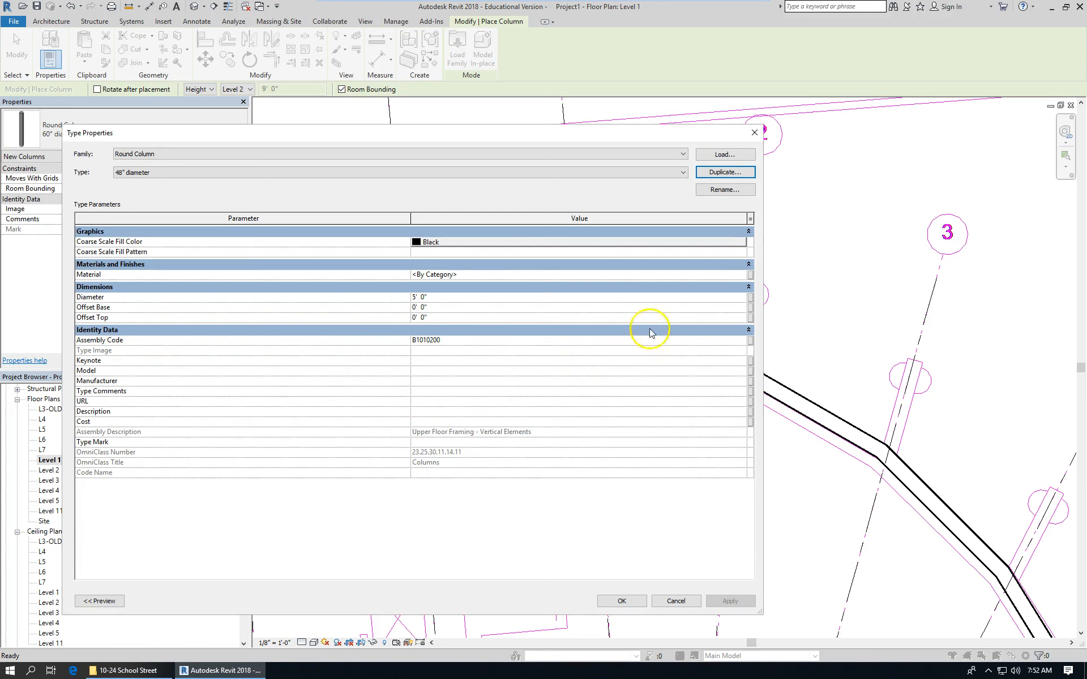
{"action": "left_click", "coordinate": [589, 298]}
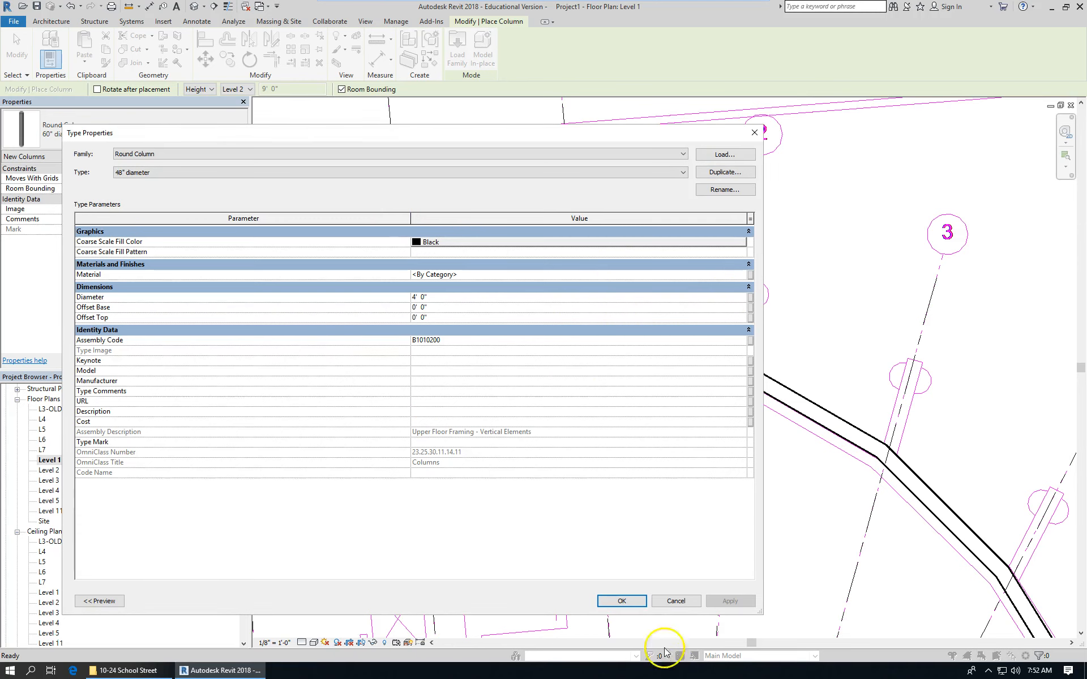
{"action": "left_click", "coordinate": [621, 601]}
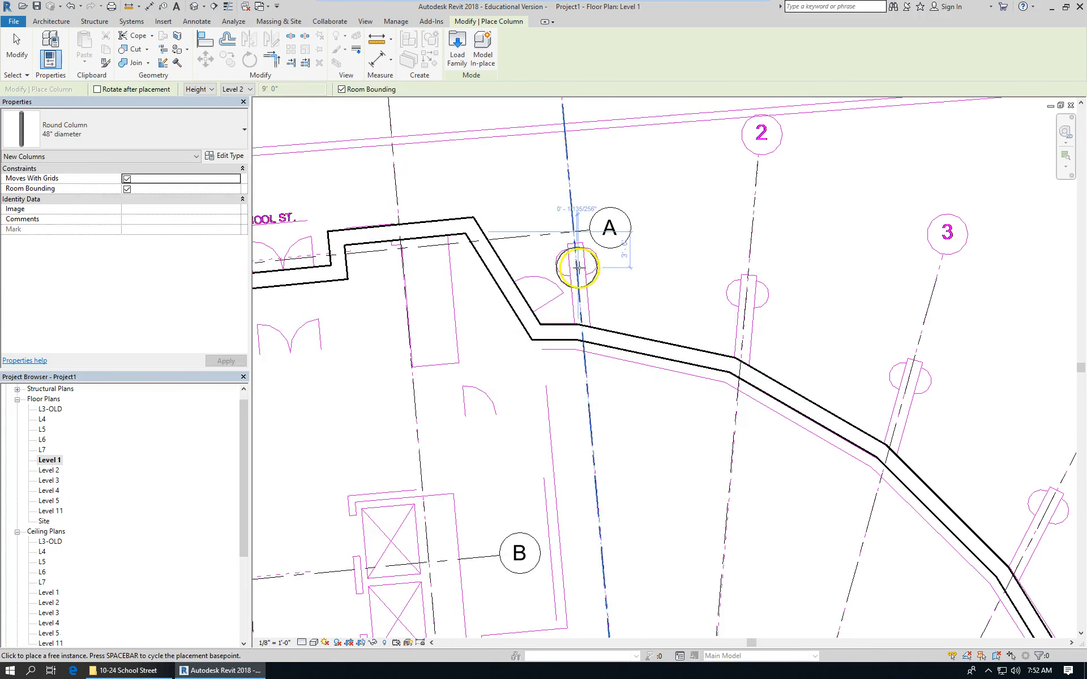
Place 48" round columns on the grid lines over the imported curved-facade columns at DWG grids 1, 2 and 3
{"action": "scroll", "coordinate": [582, 262], "scroll_direction": "up", "scroll_amount": 2}
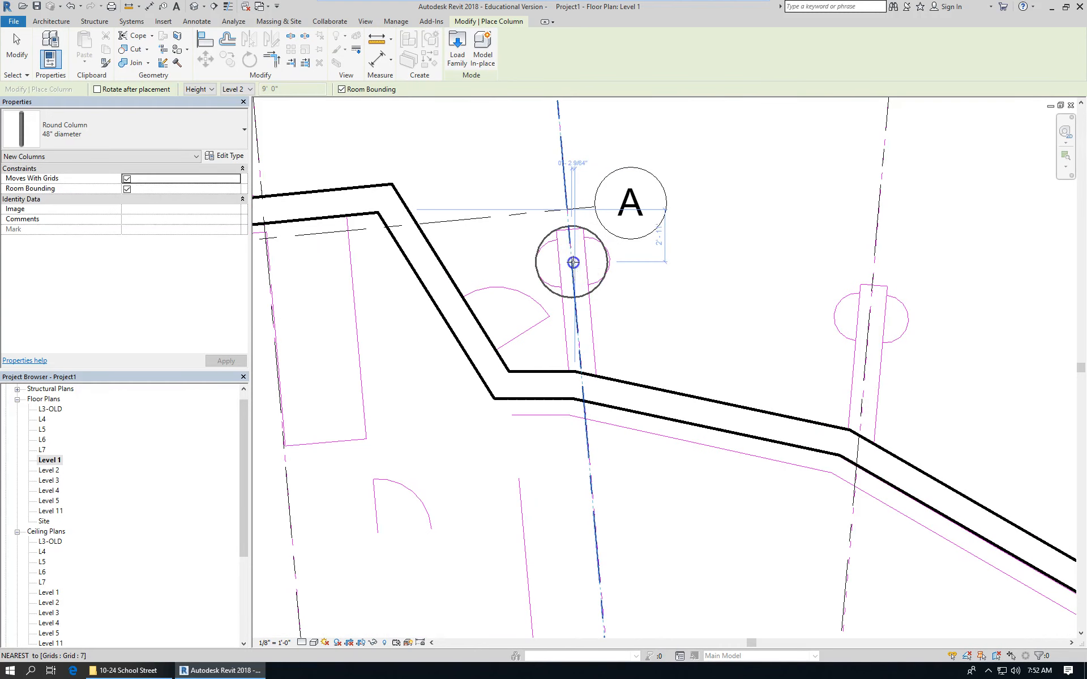
{"action": "left_click", "coordinate": [573, 262]}
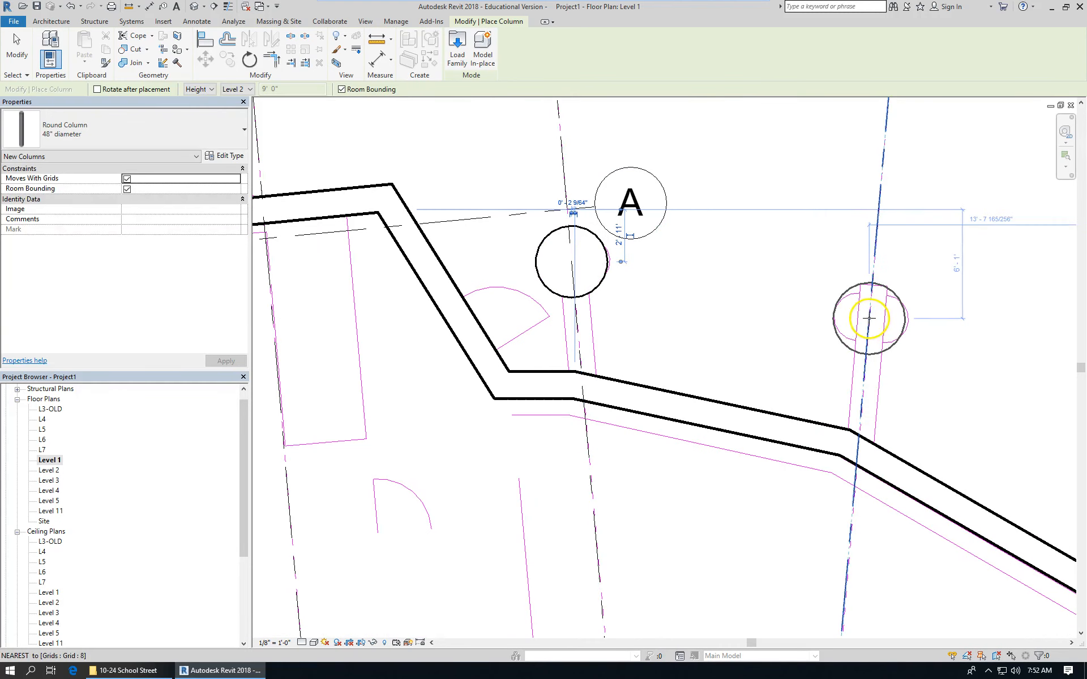
{"action": "left_click", "coordinate": [870, 318]}
{"action": "scroll", "coordinate": [600, 175], "scroll_direction": "down", "scroll_amount": 3}
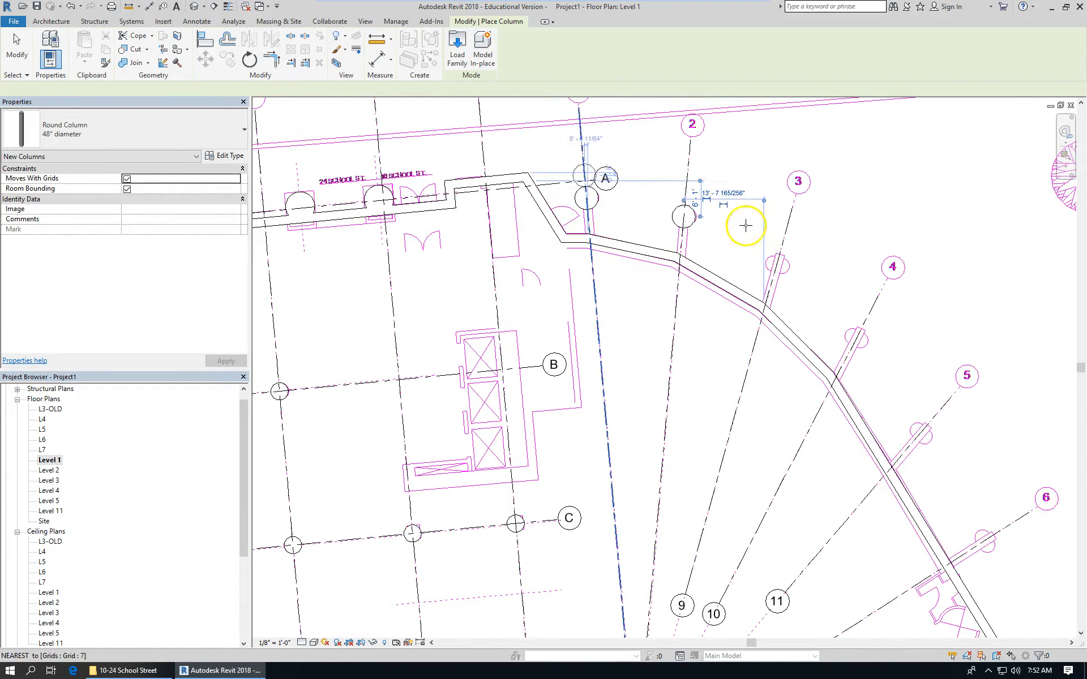
{"action": "scroll", "coordinate": [774, 249], "scroll_direction": "up", "scroll_amount": 2}
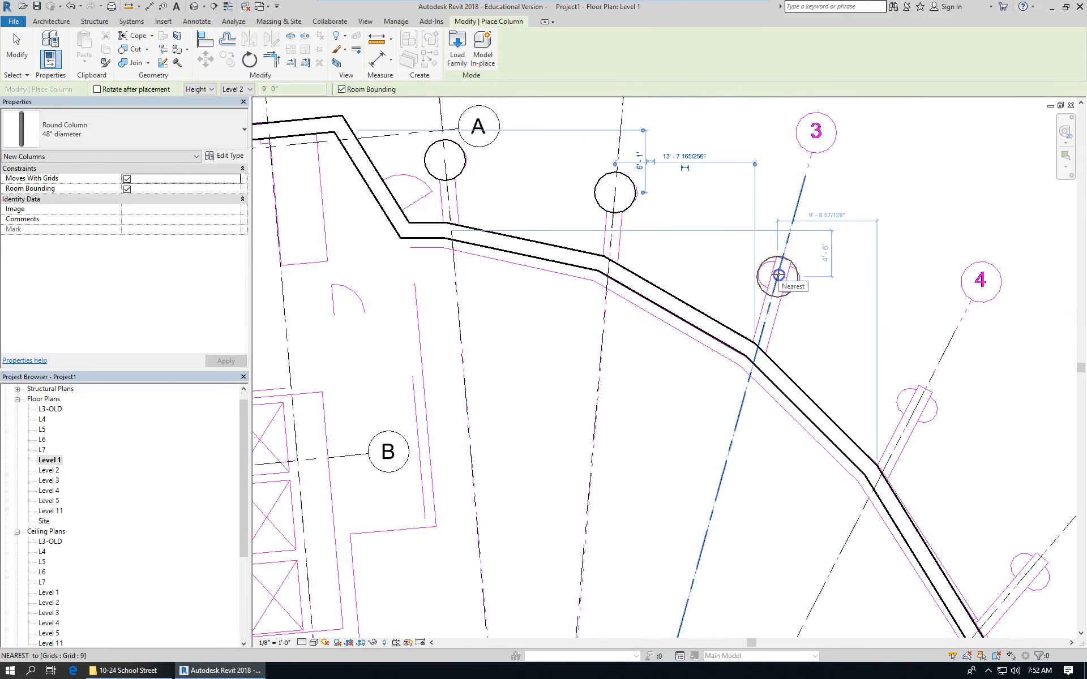
{"action": "left_click", "coordinate": [778, 275]}
Place 48" round columns on the grid lines over the imported facade columns at DWG grids 4, 5 and 6
{"action": "scroll", "coordinate": [1030, 412], "scroll_direction": "down", "scroll_amount": 3}
{"action": "scroll", "coordinate": [779, 267], "scroll_direction": "up", "scroll_amount": 3}
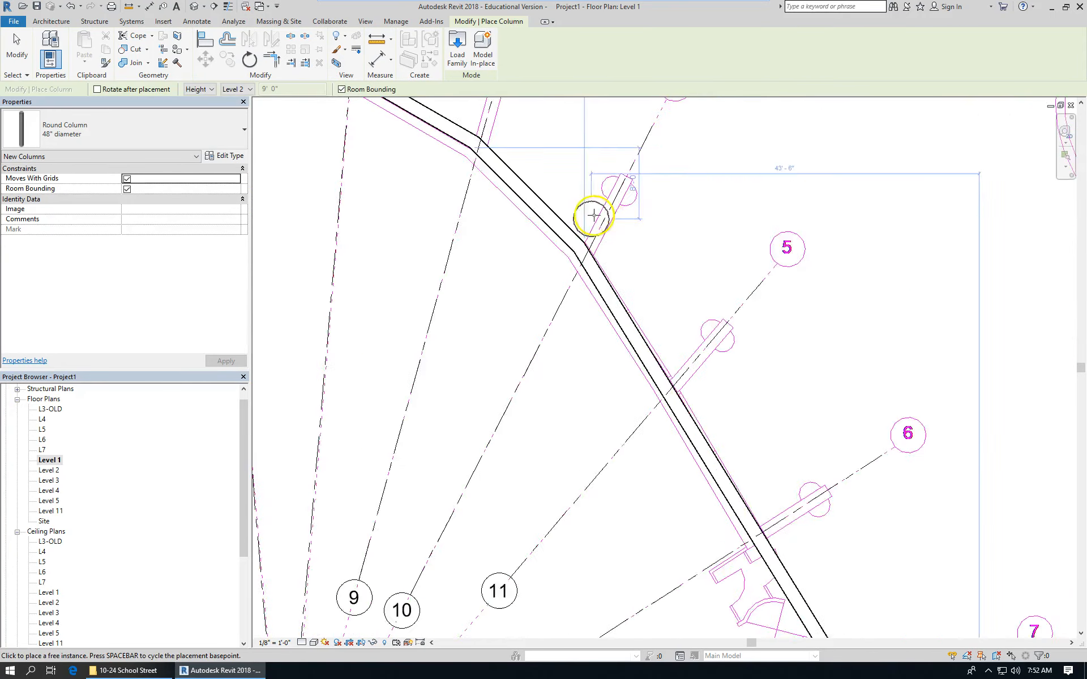
{"action": "scroll", "coordinate": [592, 215], "scroll_direction": "up", "scroll_amount": 2}
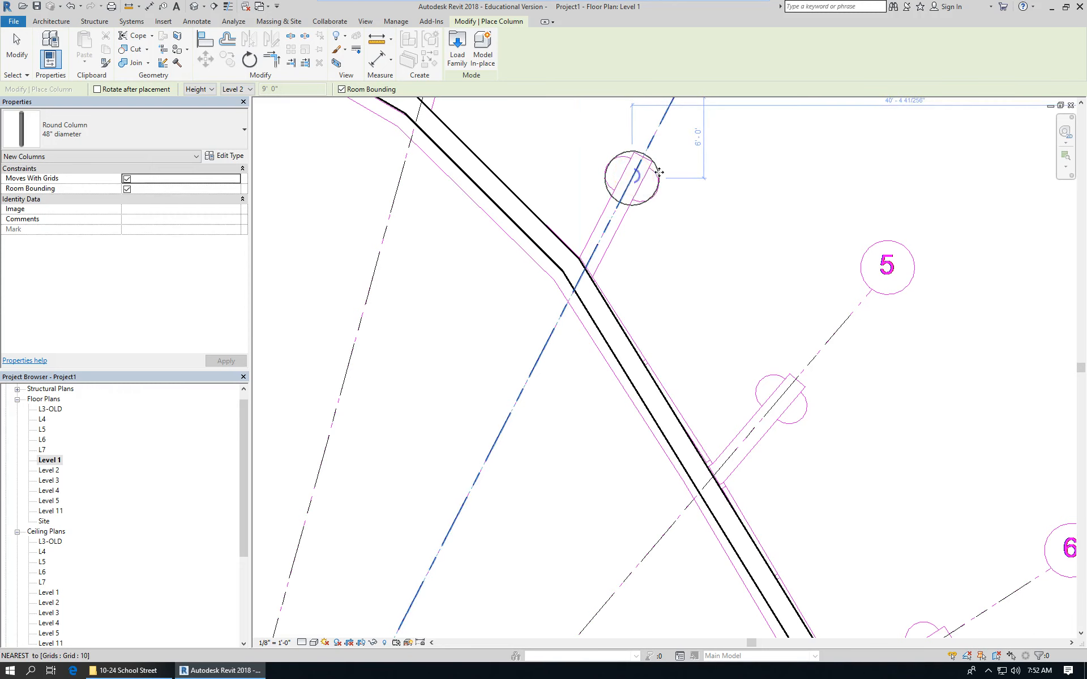
{"action": "left_click", "coordinate": [660, 172]}
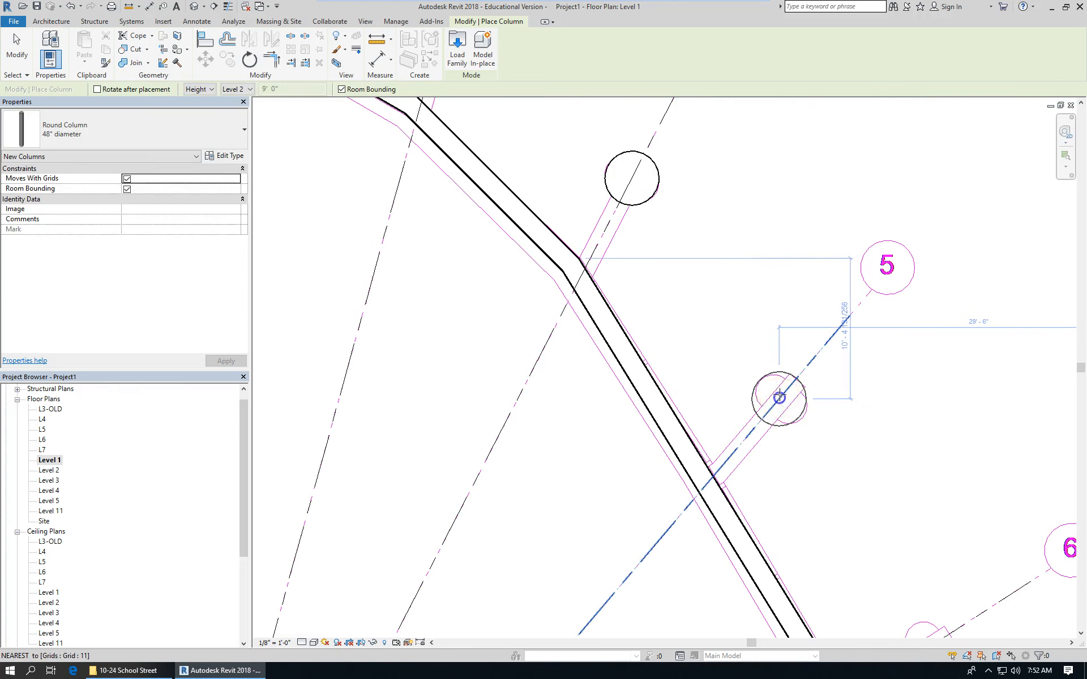
{"action": "left_click", "coordinate": [778, 398]}
{"action": "scroll", "coordinate": [636, 151], "scroll_direction": "down", "scroll_amount": 3}
{"action": "scroll", "coordinate": [703, 238], "scroll_direction": "up", "scroll_amount": 3}
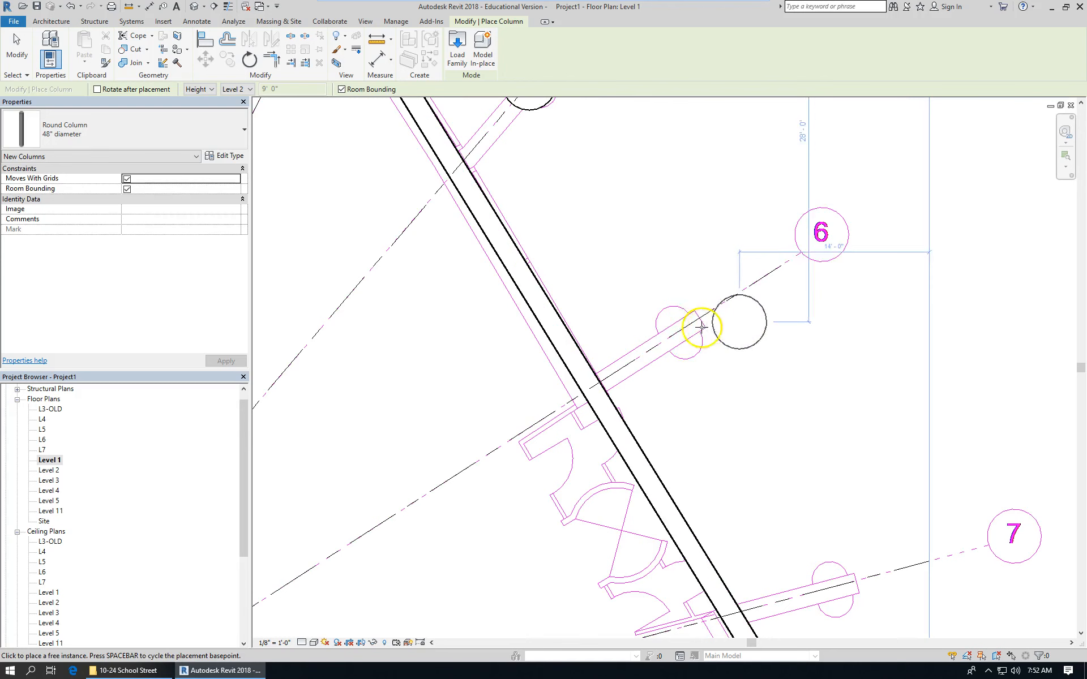
{"action": "left_click", "coordinate": [675, 328]}
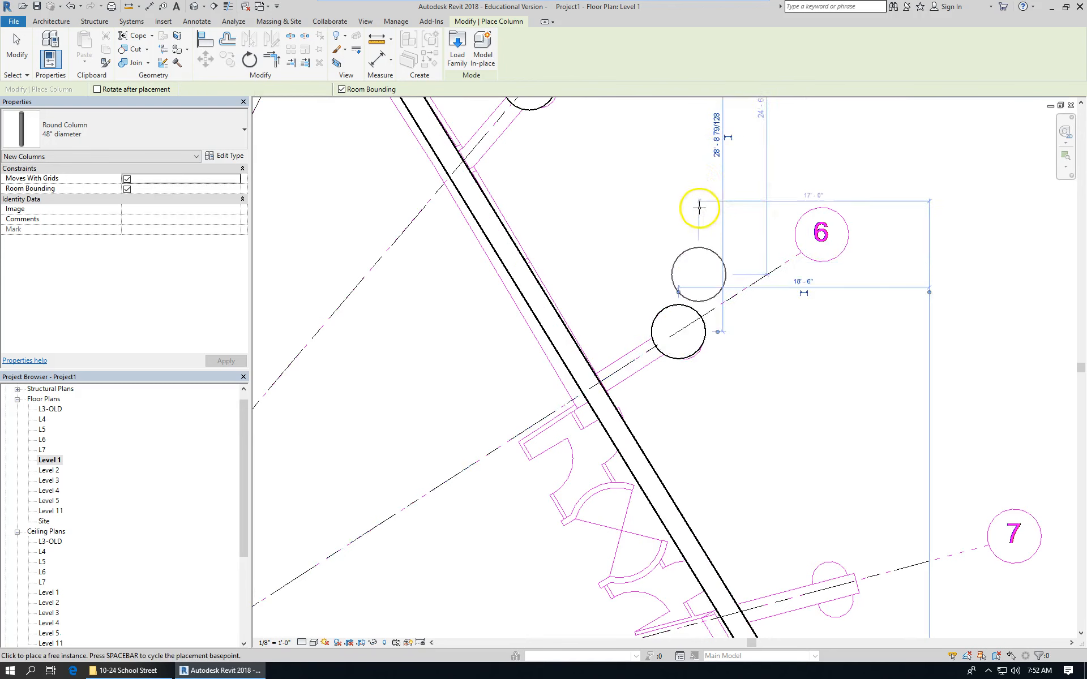
Place 48" round columns over the imported facade columns at DWG grids 7 and 8, and end column placement
{"action": "scroll", "coordinate": [702, 187], "scroll_direction": "down", "scroll_amount": 4}
{"action": "scroll", "coordinate": [751, 315], "scroll_direction": "up", "scroll_amount": 3}
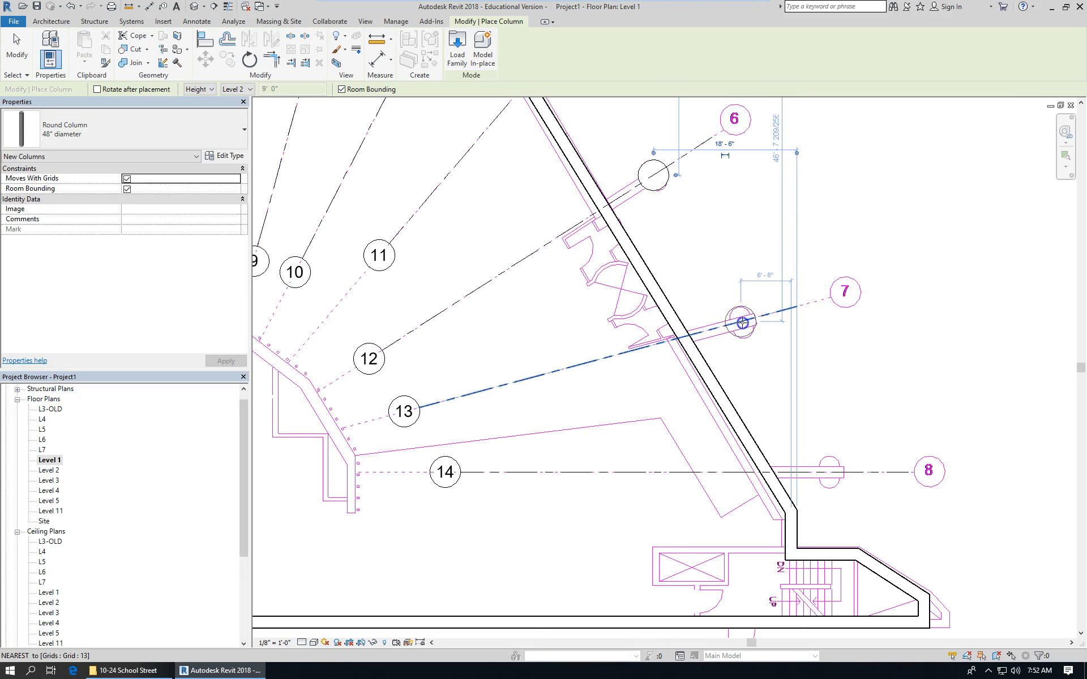
{"action": "left_click", "coordinate": [742, 322]}
{"action": "scroll", "coordinate": [851, 321], "scroll_direction": "down", "scroll_amount": 3}
{"action": "scroll", "coordinate": [783, 334], "scroll_direction": "up", "scroll_amount": 4}
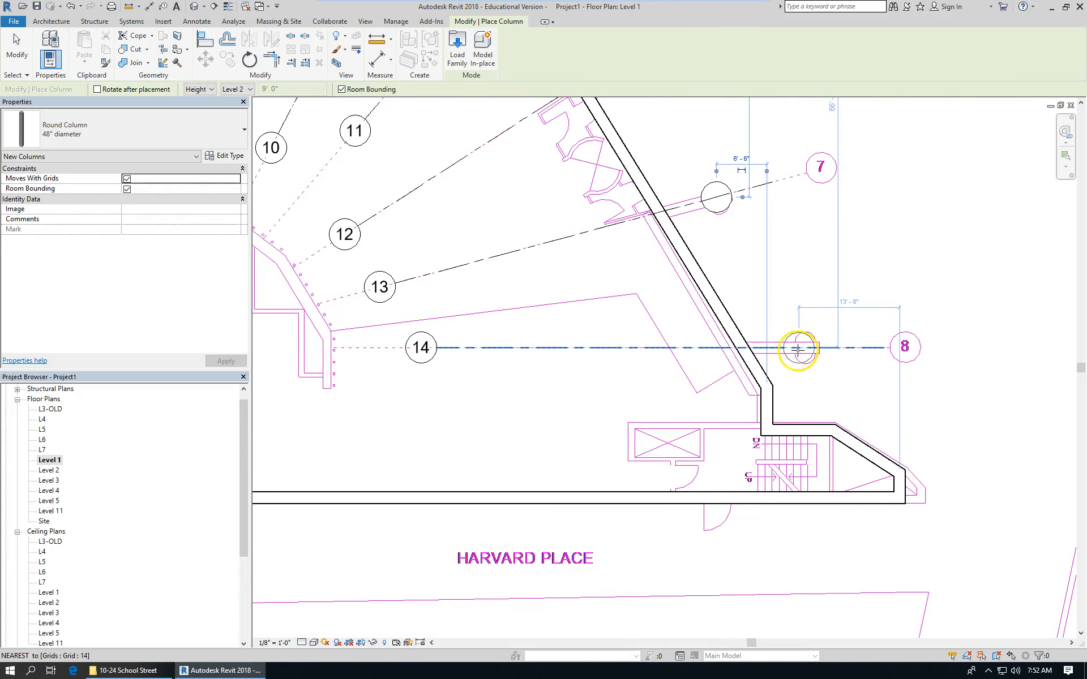
{"action": "left_click", "coordinate": [805, 348]}
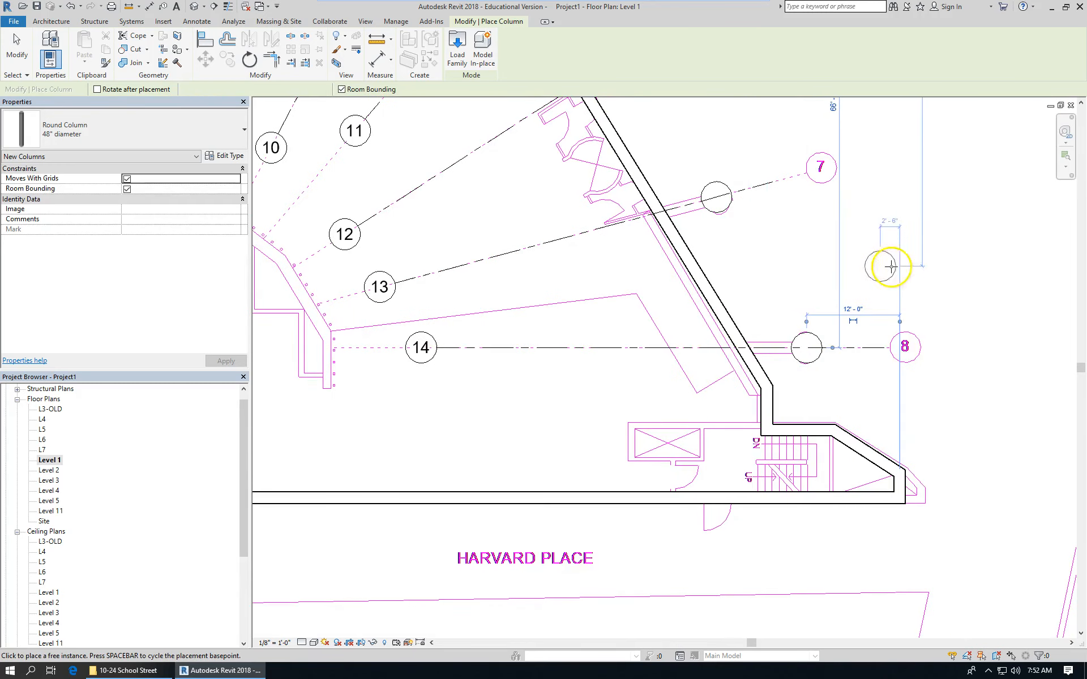
{"action": "scroll", "coordinate": [957, 320], "scroll_direction": "down", "scroll_amount": 5}
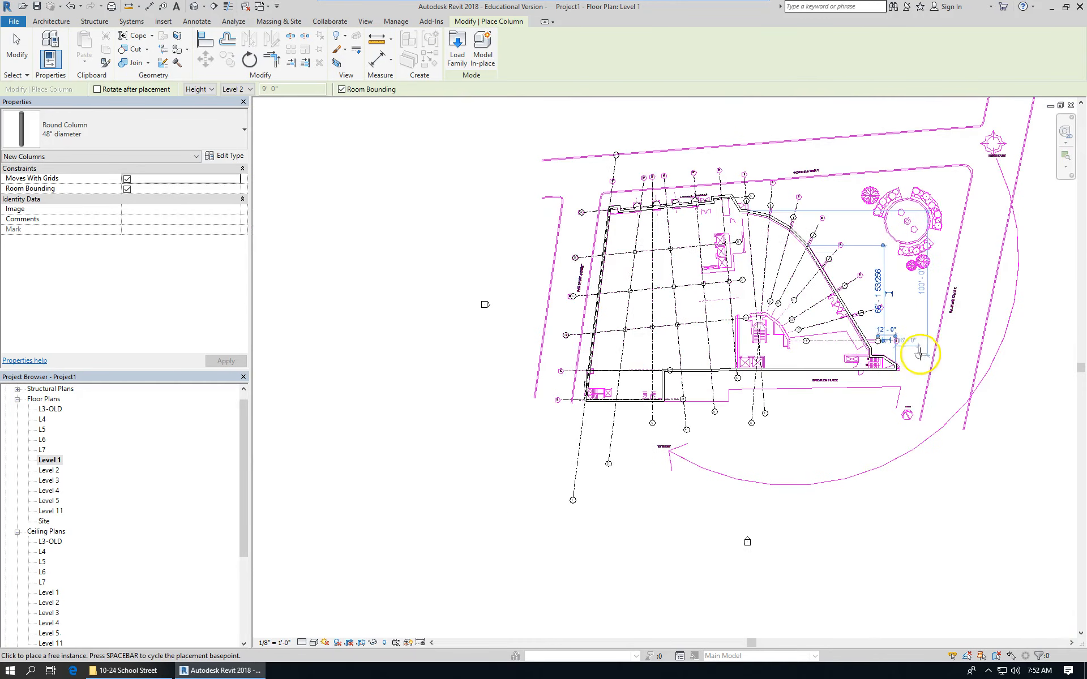
{"action": "left_click", "coordinate": [17, 48]}
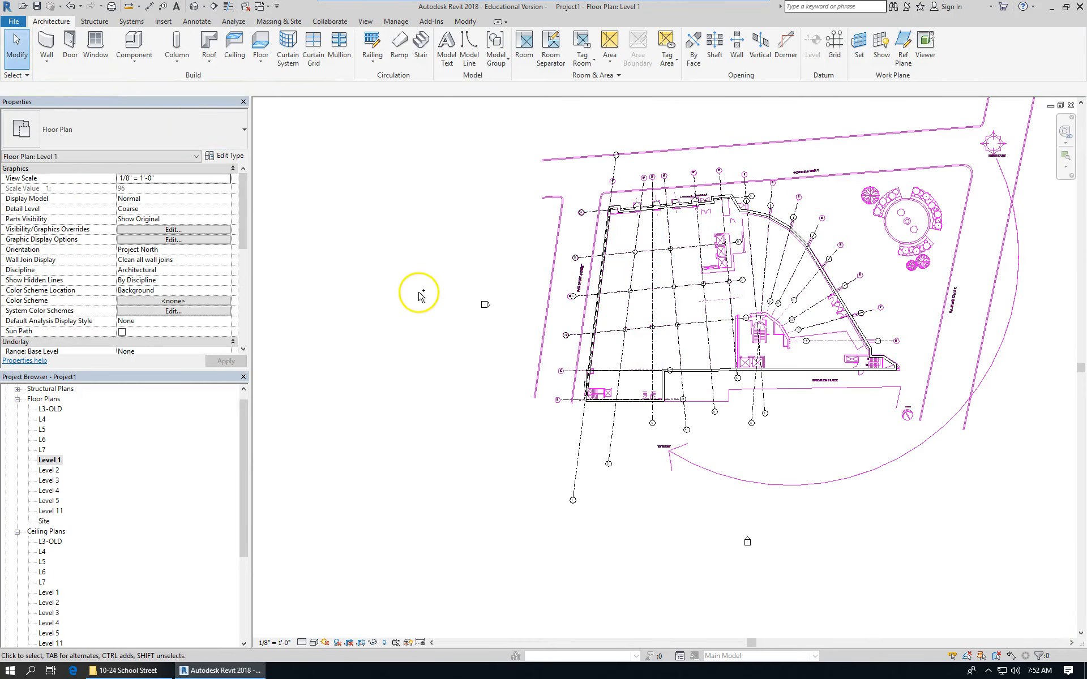
Switch to the 3D view and examine the placed interior and facade columns from a higher angle
{"action": "key", "text": "ctrl+Tab"}
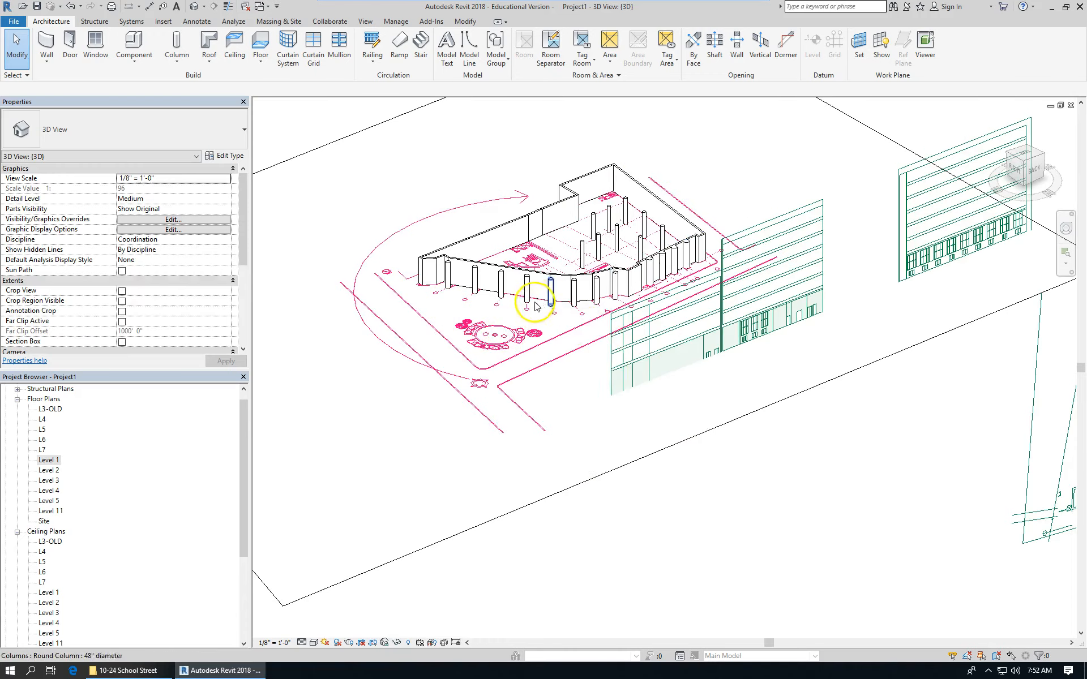
{"action": "scroll", "coordinate": [535, 306], "scroll_direction": "up", "scroll_amount": 1}
{"action": "scroll", "coordinate": [781, 439], "scroll_direction": "up", "scroll_amount": 1}
{"action": "scroll", "coordinate": [783, 421], "scroll_direction": "up", "scroll_amount": 1}
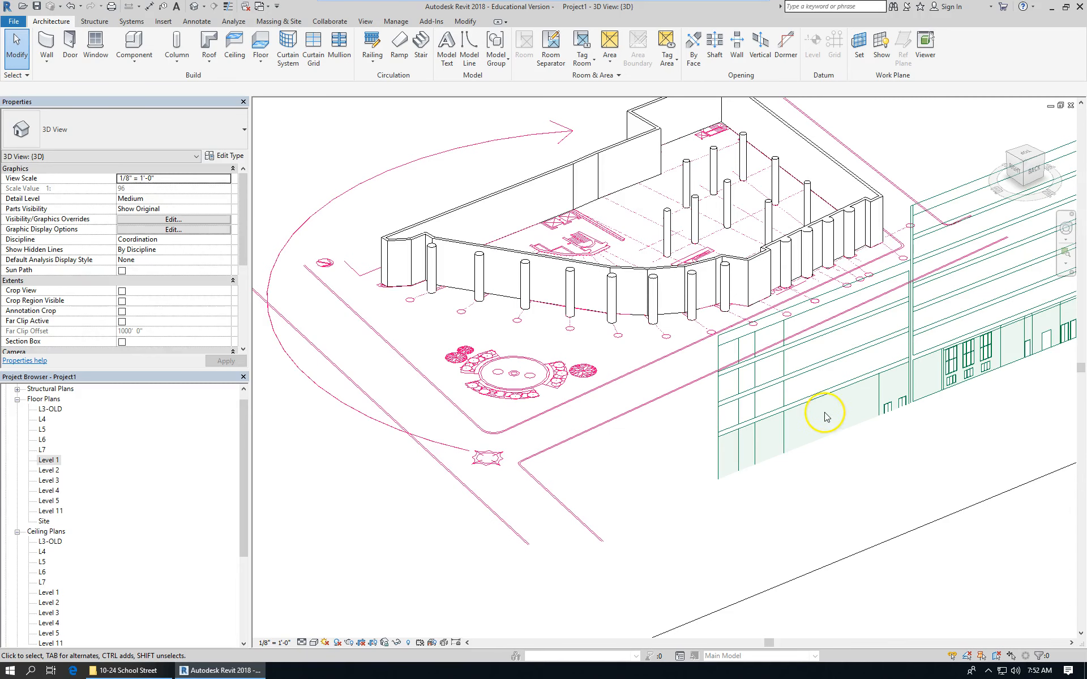
{"action": "middle_click_drag", "start_coordinate": [703, 340], "coordinate": [609, 232], "text": "shift"}
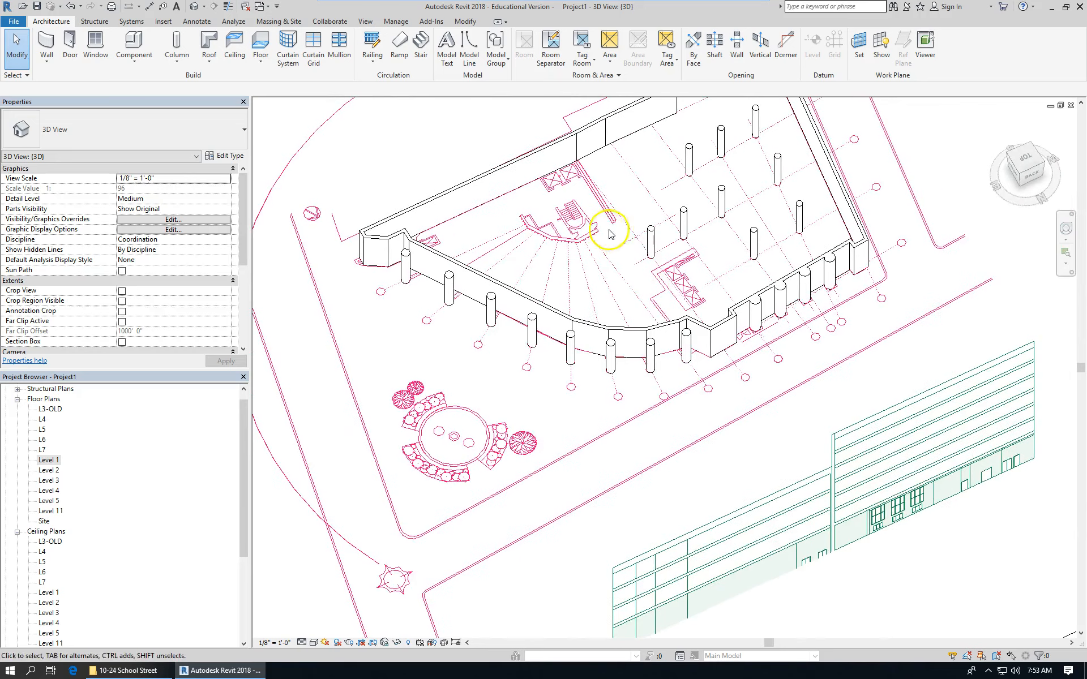
{"action": "scroll", "coordinate": [609, 232], "scroll_direction": "up", "scroll_amount": 2}
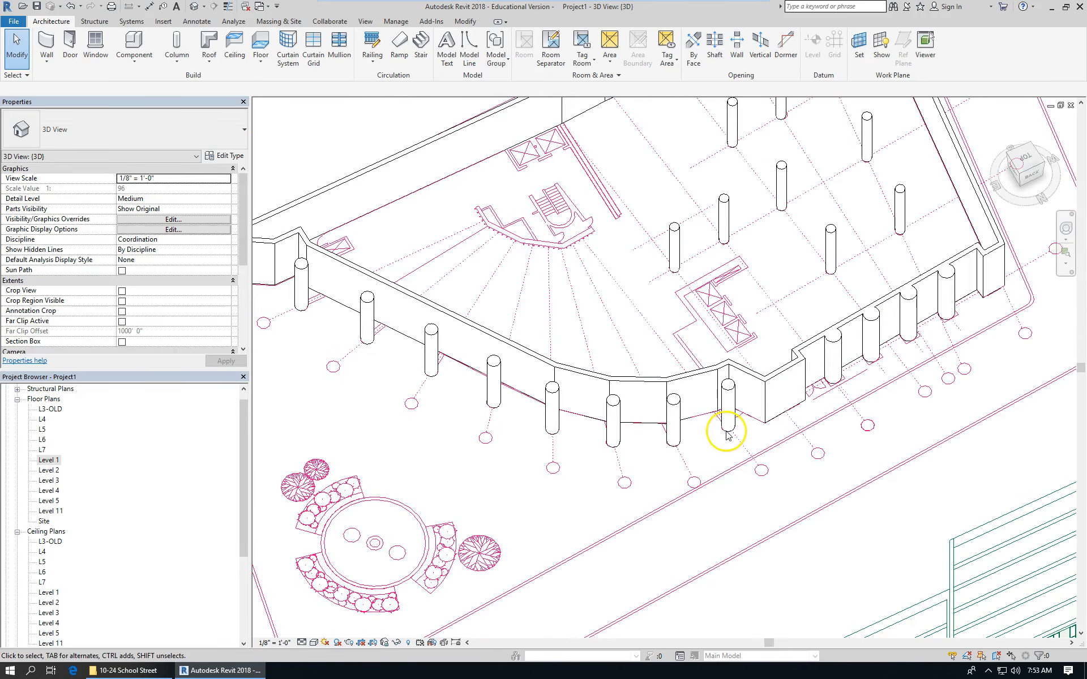
Select the 48" facade column at DWG grid 2 and check its base and top level constraints against the imported elevations
{"action": "left_click", "coordinate": [676, 406]}
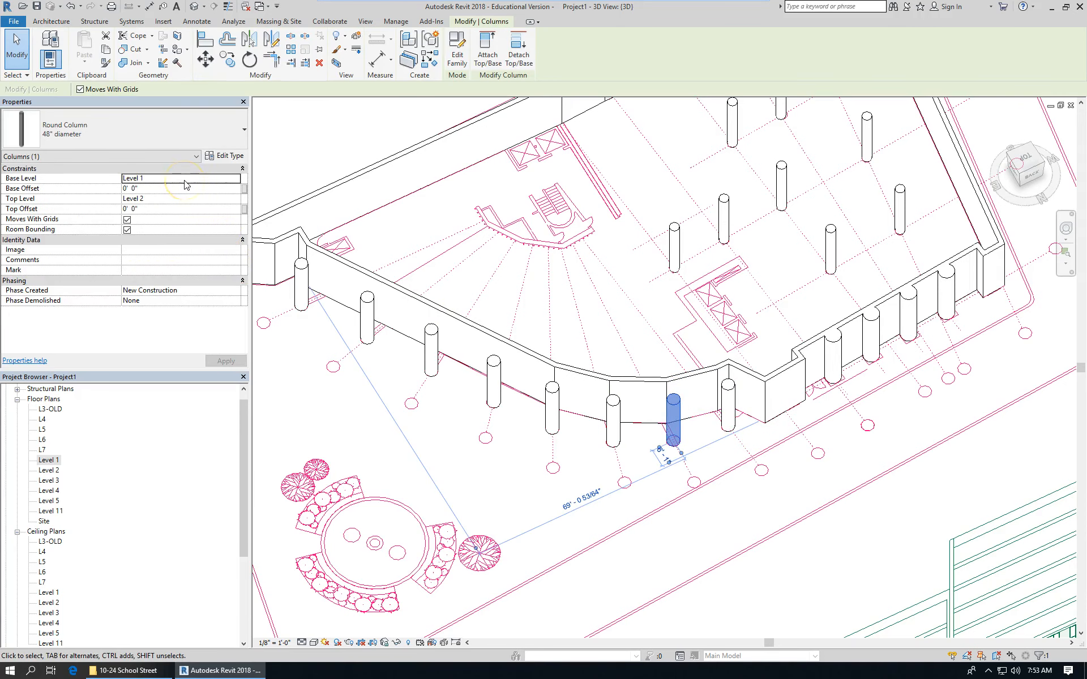
{"action": "scroll", "coordinate": [643, 309], "scroll_direction": "down", "scroll_amount": 3}
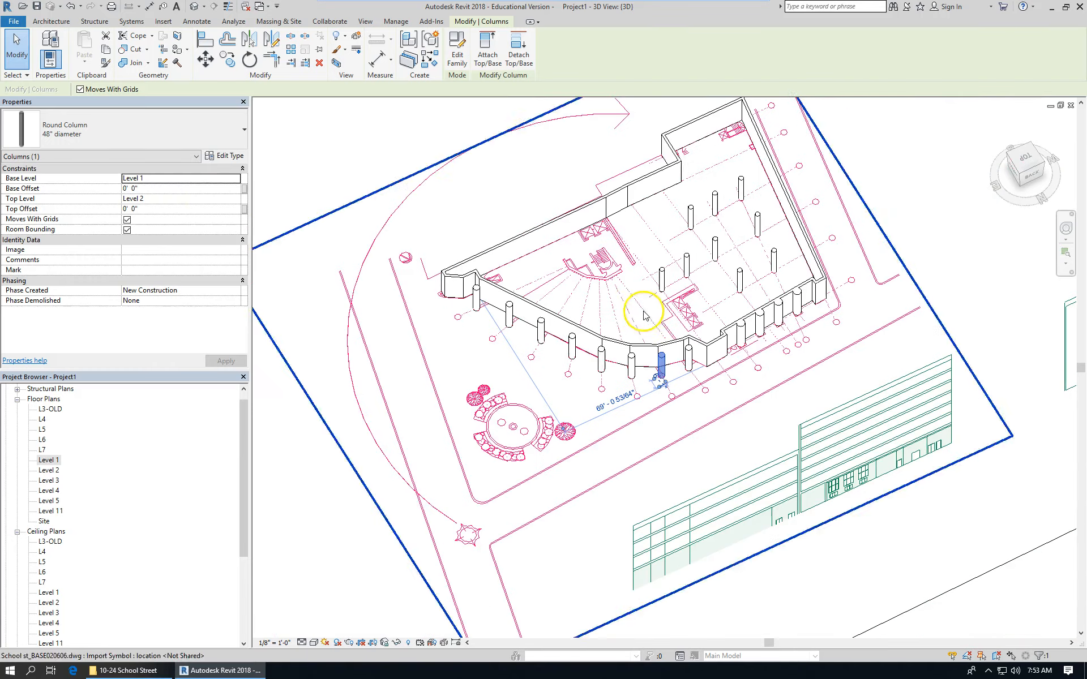
{"action": "scroll", "coordinate": [676, 404], "scroll_direction": "down", "scroll_amount": 1}
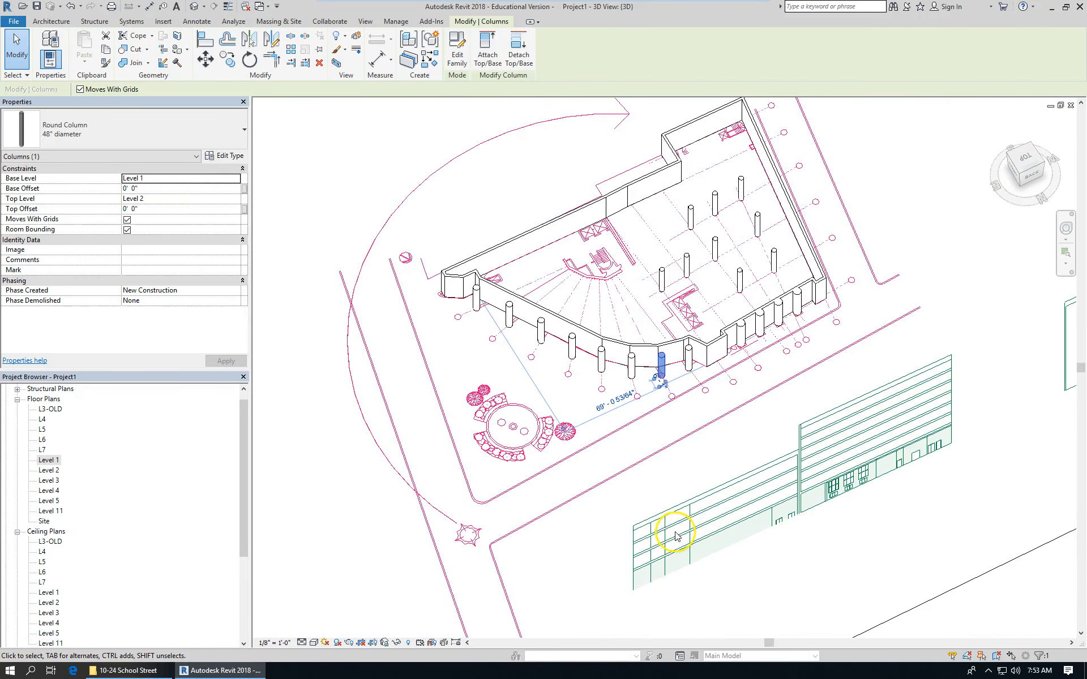
{"action": "scroll", "coordinate": [509, 317], "scroll_direction": "down", "scroll_amount": 3}
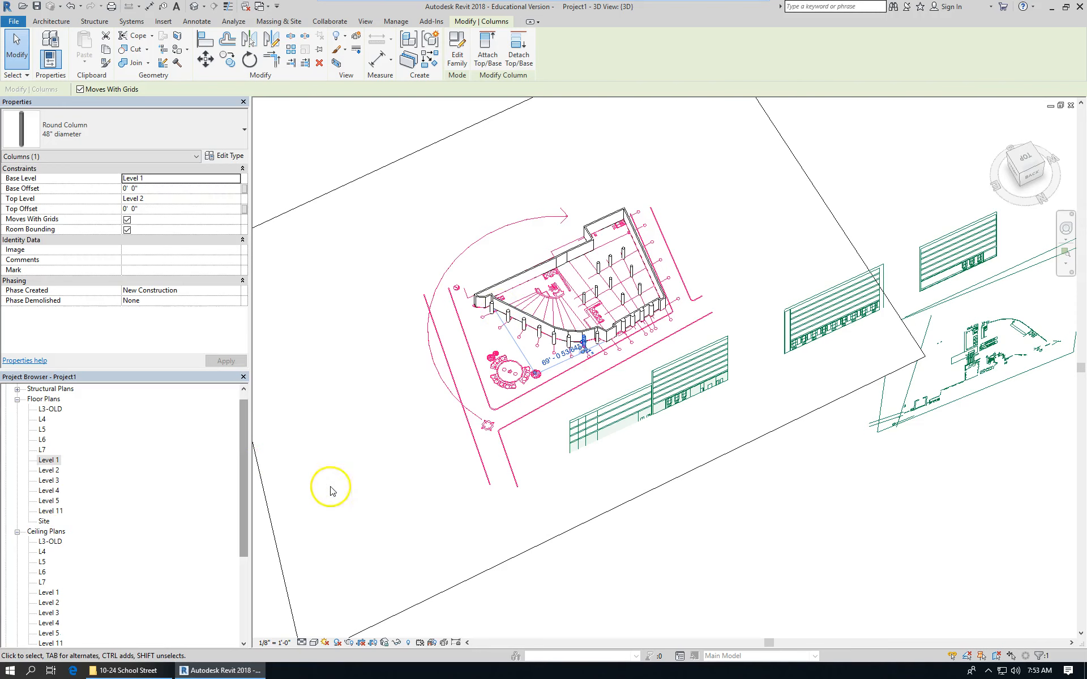
{"action": "scroll", "coordinate": [476, 478], "scroll_direction": "down", "scroll_amount": 3}
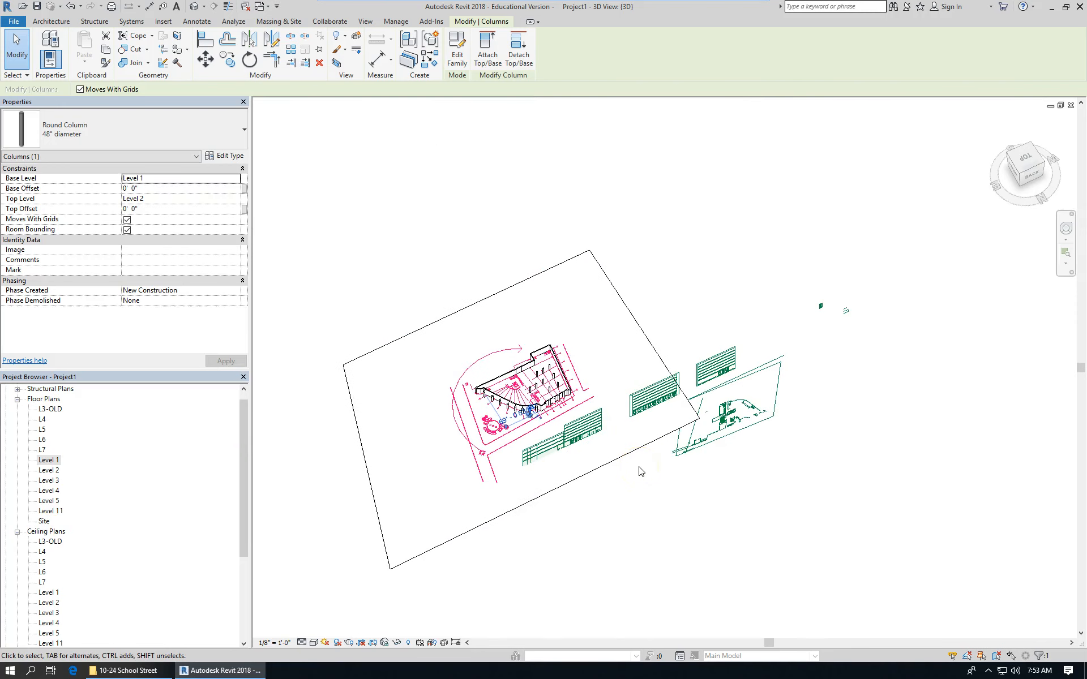
Open the East and then the North building elevation and examine the column heights against the levels and imported facade drawing
{"action": "left_click_drag", "start_coordinate": [244, 460], "coordinate": [246, 421]}
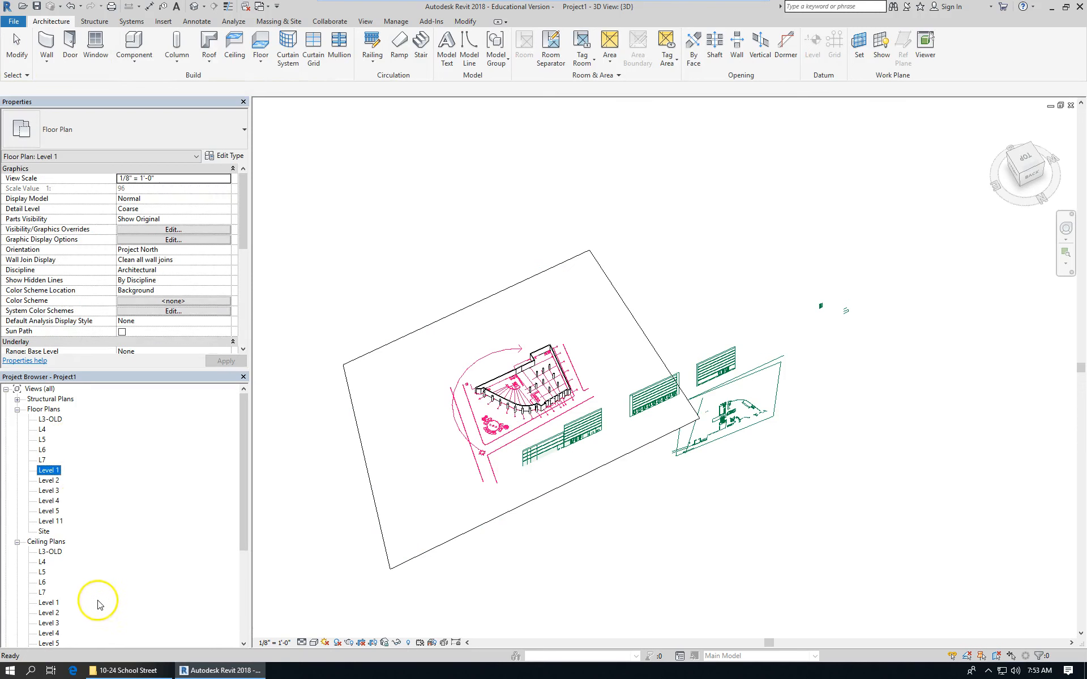
{"action": "left_click_drag", "start_coordinate": [247, 520], "coordinate": [246, 609]}
{"action": "double_click", "coordinate": [38, 542]}
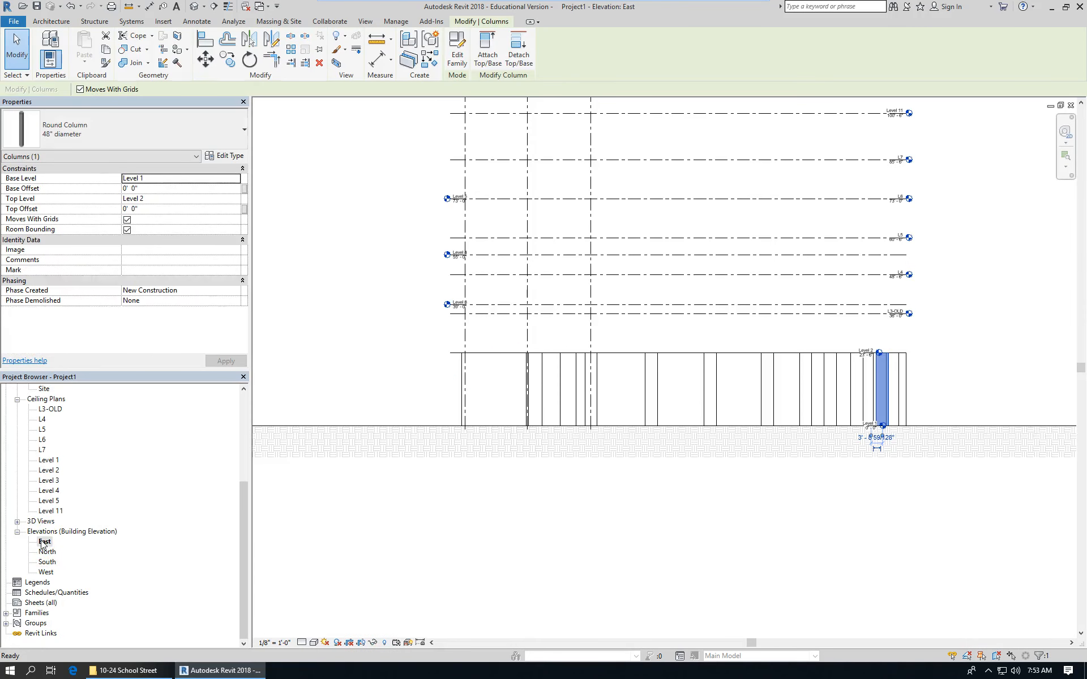
{"action": "double_click", "coordinate": [47, 552]}
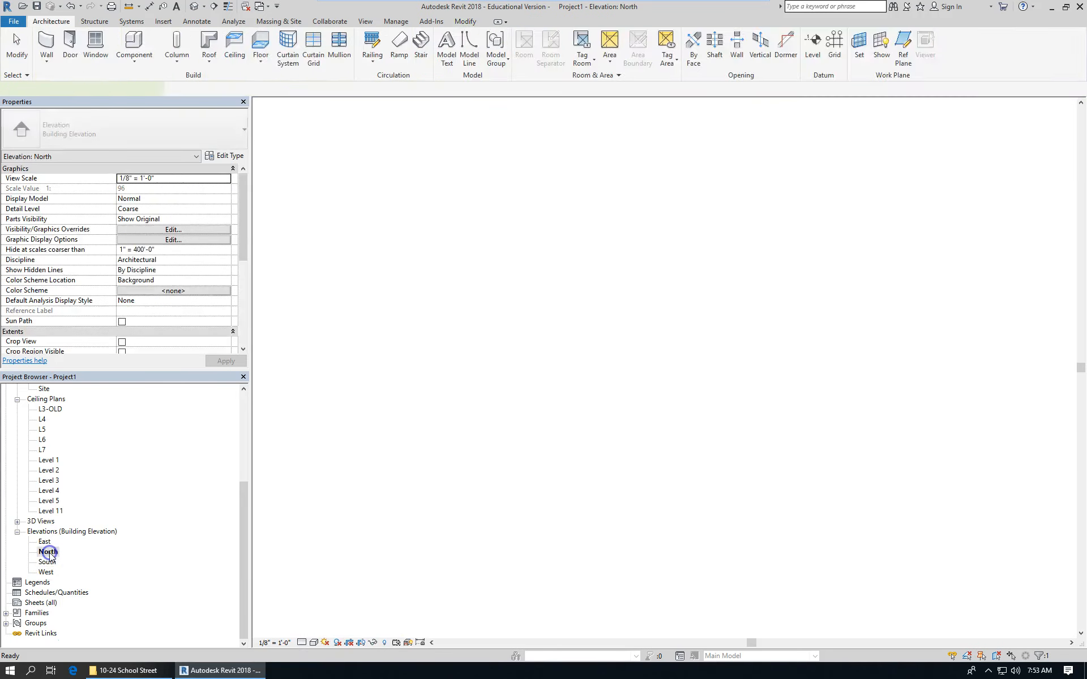
{"action": "scroll", "coordinate": [566, 535], "scroll_direction": "down", "scroll_amount": 2}
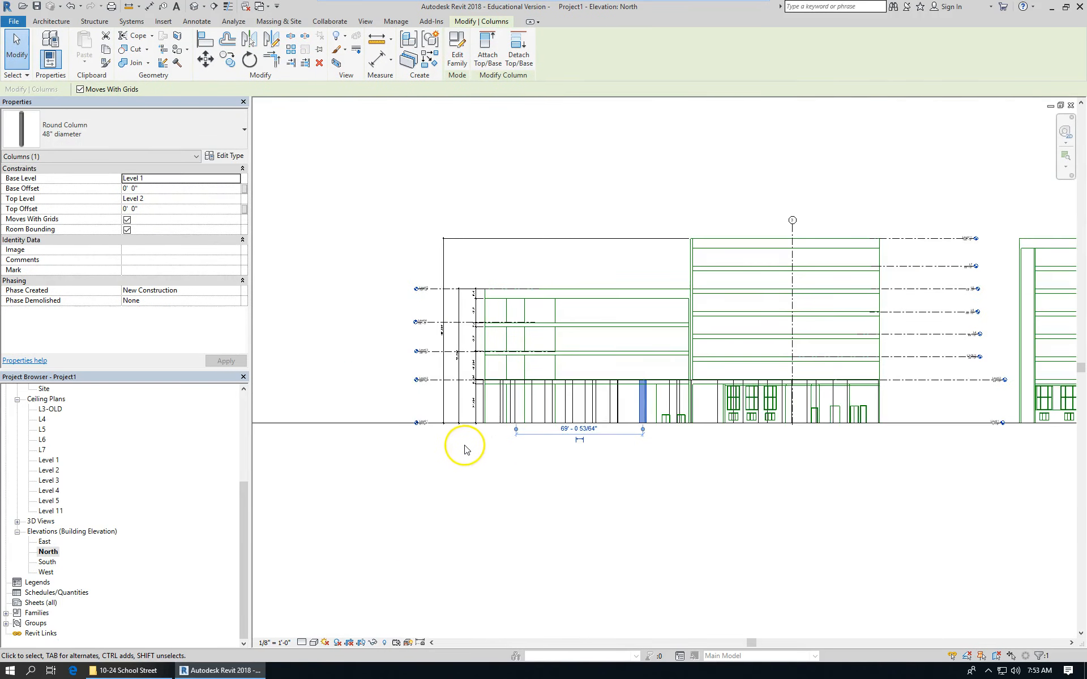
{"action": "scroll", "coordinate": [469, 446], "scroll_direction": "up", "scroll_amount": 2}
{"action": "scroll", "coordinate": [406, 370], "scroll_direction": "up", "scroll_amount": 2}
{"action": "scroll", "coordinate": [362, 399], "scroll_direction": "down", "scroll_amount": 3}
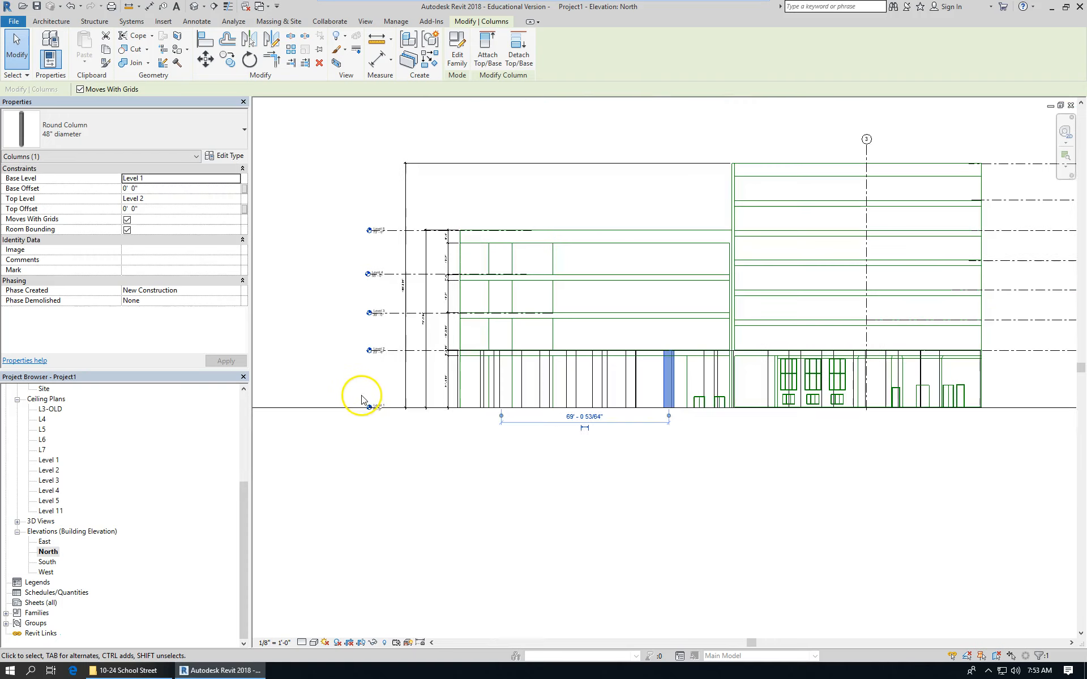
{"action": "scroll", "coordinate": [349, 405], "scroll_direction": "down", "scroll_amount": 1}
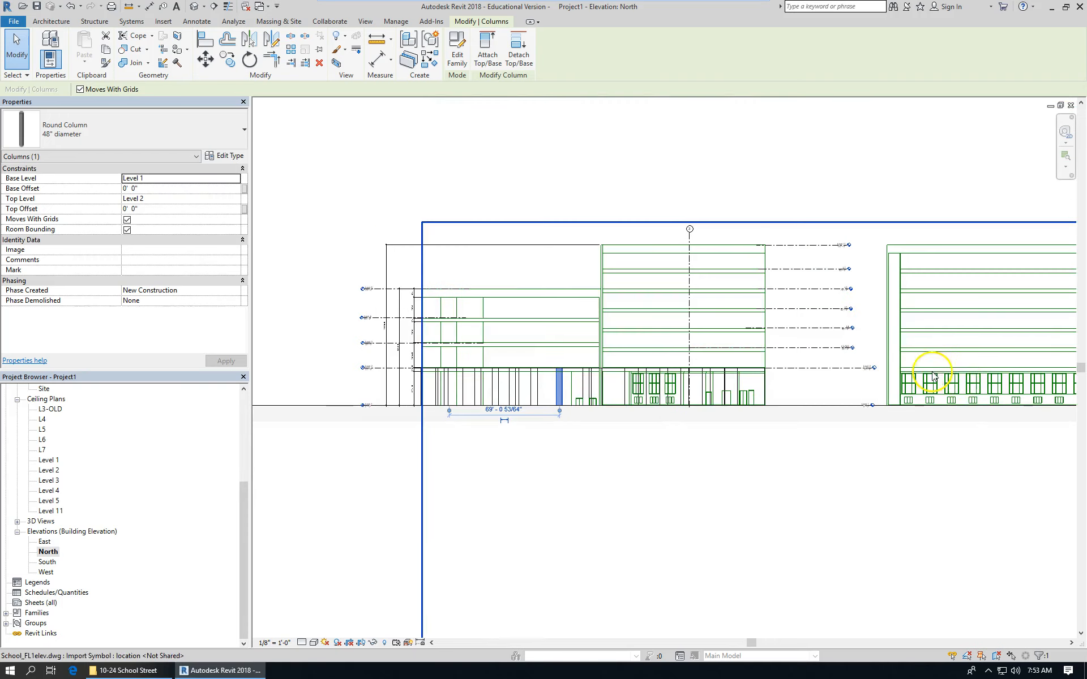
Check the selected 48" facade column against the levels in the North elevation and set its top level to L5
{"action": "scroll", "coordinate": [453, 354], "scroll_direction": "up", "scroll_amount": 2}
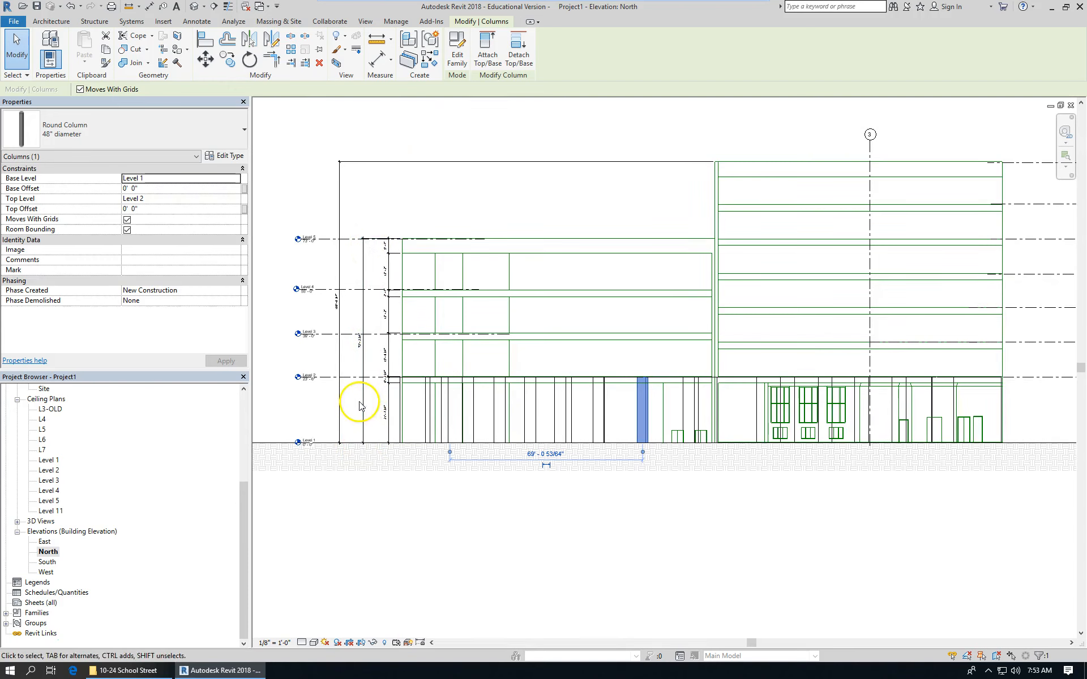
{"action": "scroll", "coordinate": [352, 335], "scroll_direction": "up", "scroll_amount": 2}
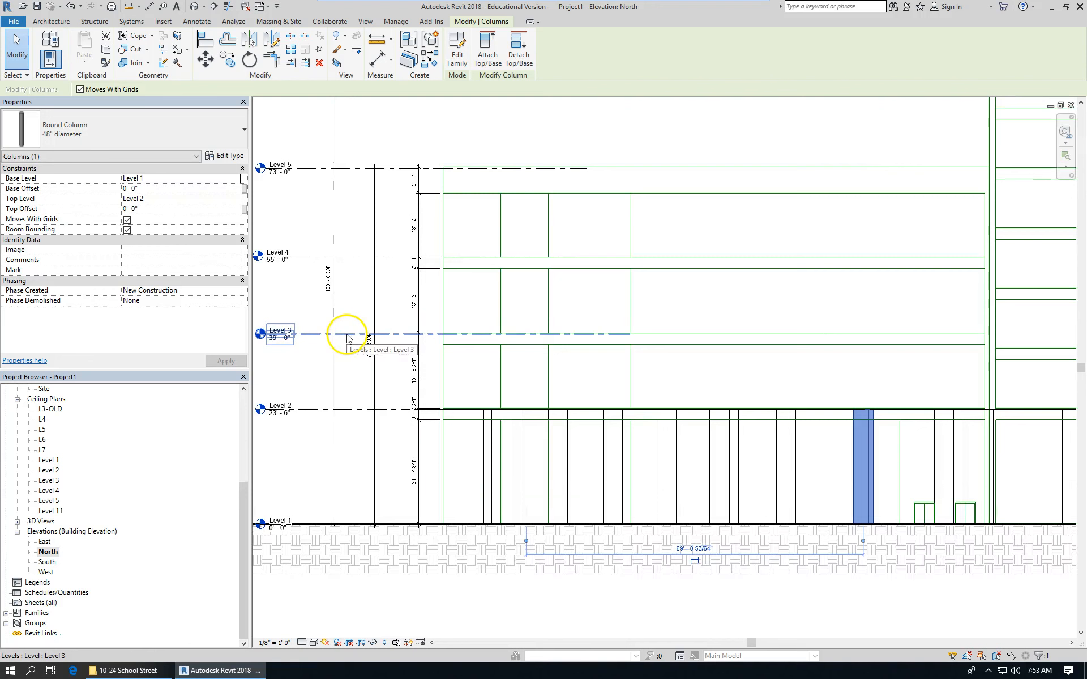
{"action": "scroll", "coordinate": [441, 419], "scroll_direction": "down", "scroll_amount": 2}
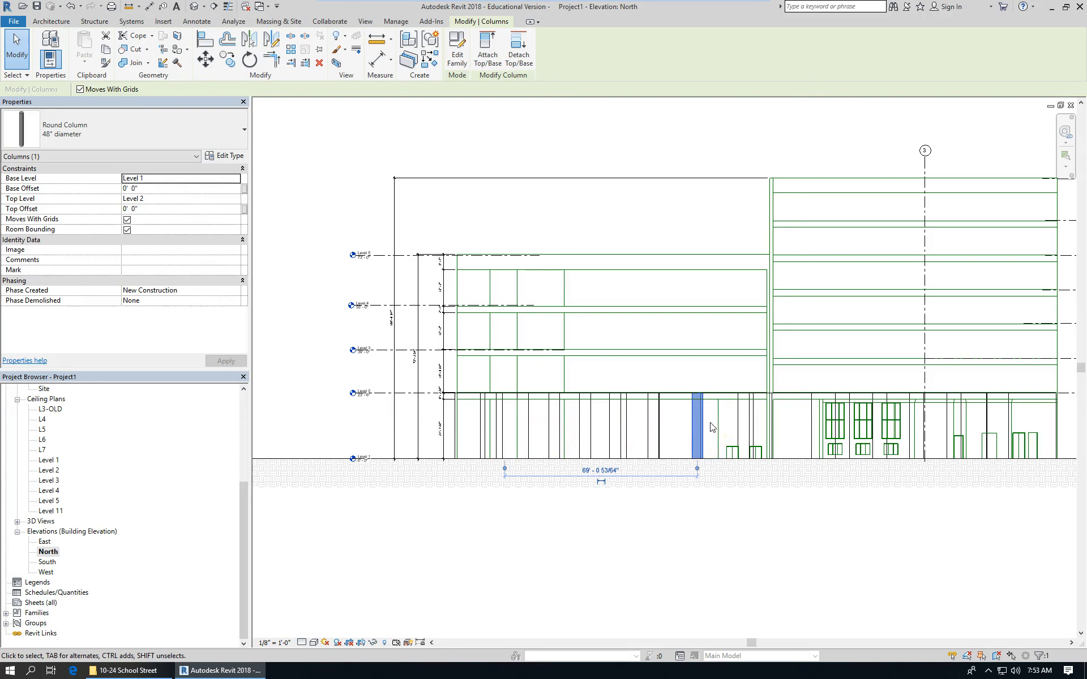
{"action": "left_click", "coordinate": [195, 200]}
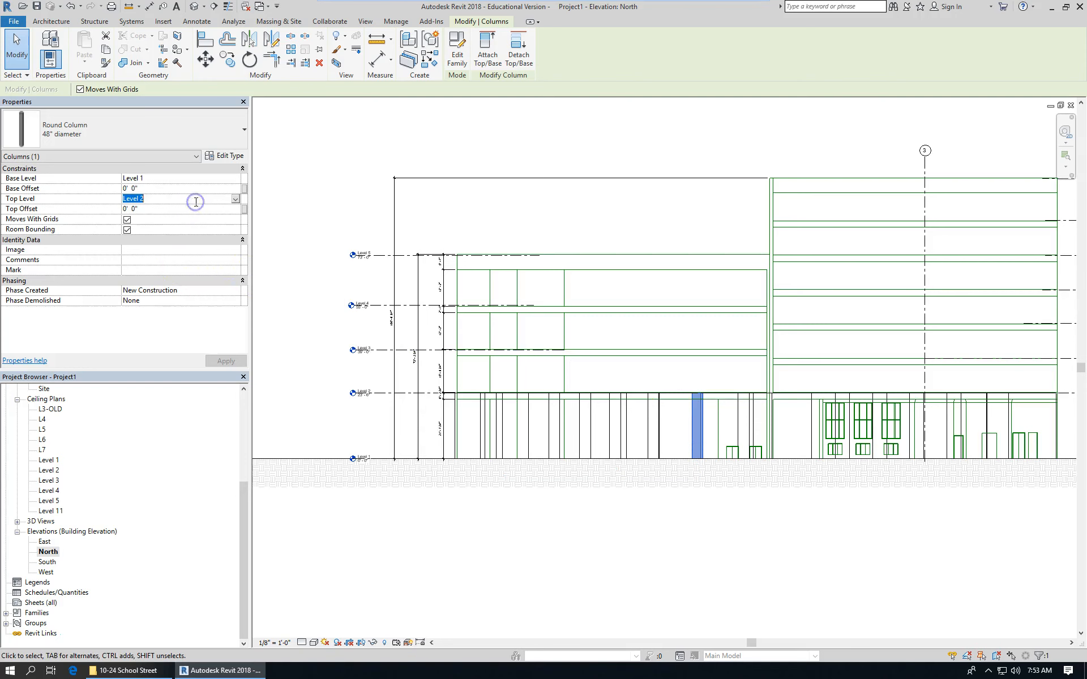
{"action": "left_click", "coordinate": [237, 201]}
{"action": "left_click", "coordinate": [237, 201]}
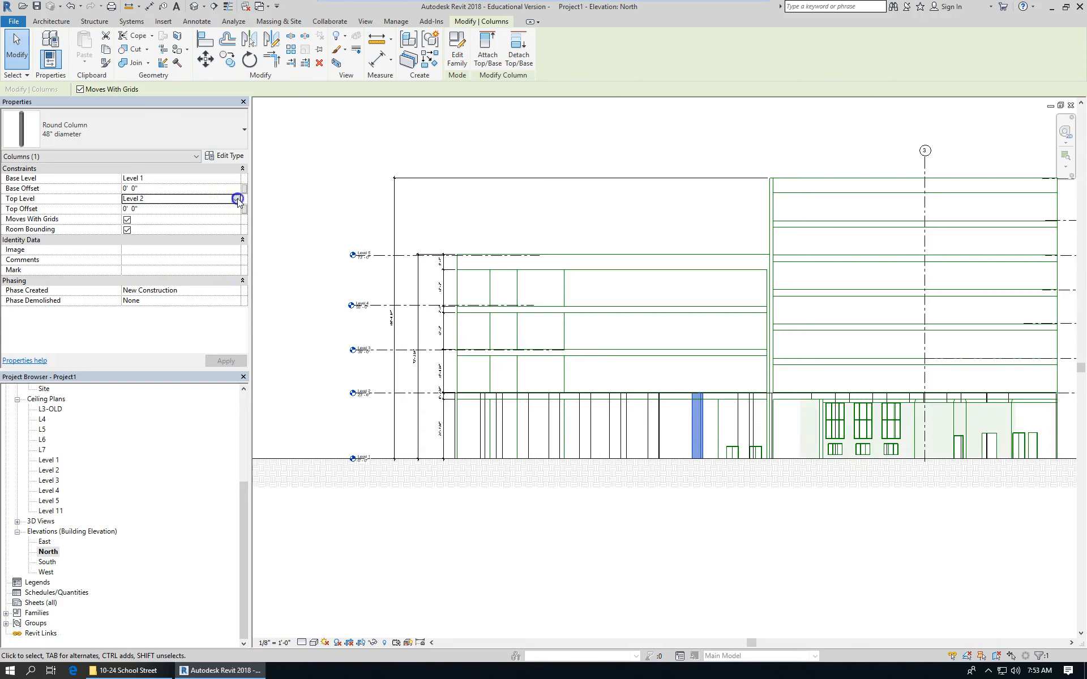
{"action": "left_click", "coordinate": [237, 201]}
{"action": "left_click_drag", "start_coordinate": [238, 227], "coordinate": [237, 245]}
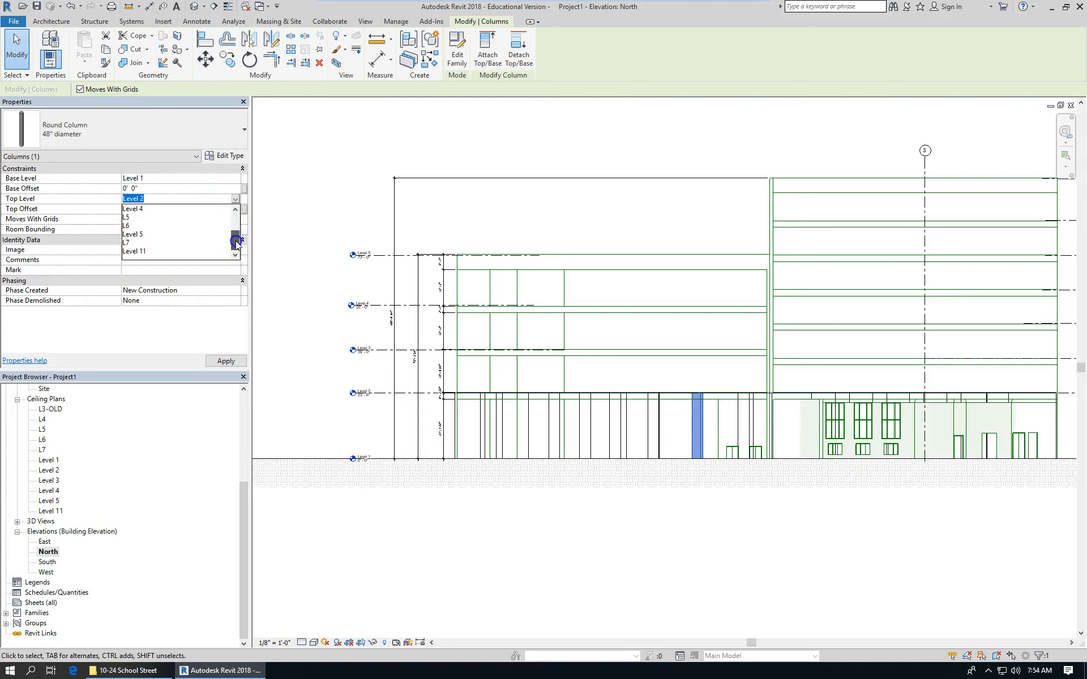
{"action": "left_click", "coordinate": [134, 218]}
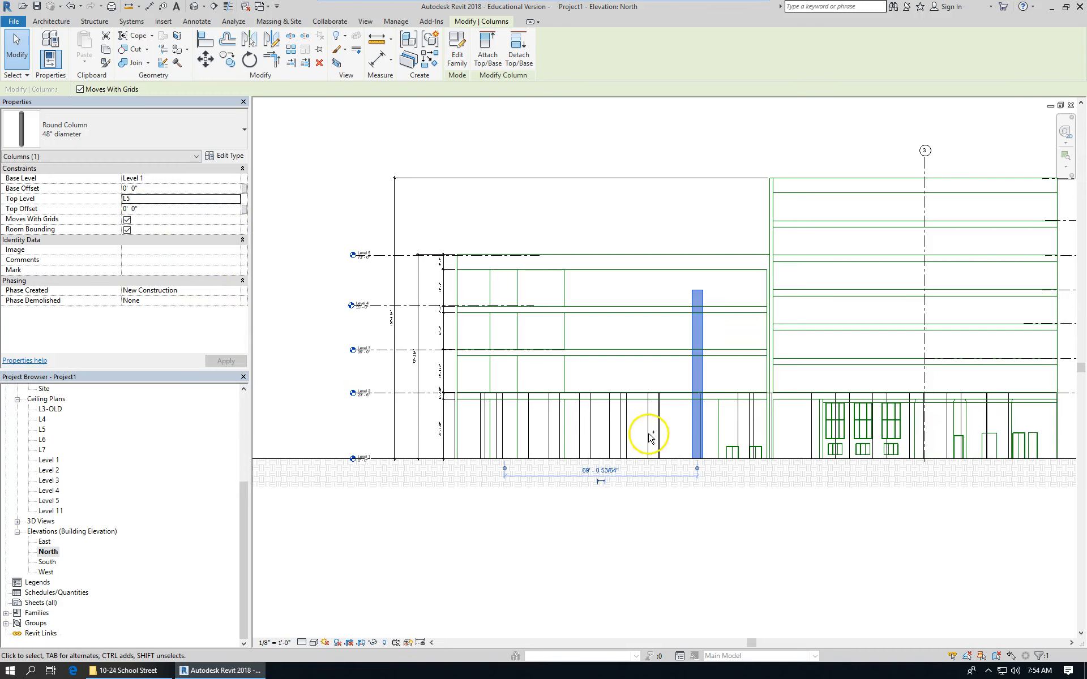
In the 3D view, select the other seven 48" facade columns along the angled front and set their top level to L5
{"action": "key", "text": "ctrl+Tab"}
{"action": "key", "text": "ctrl+Tab"}
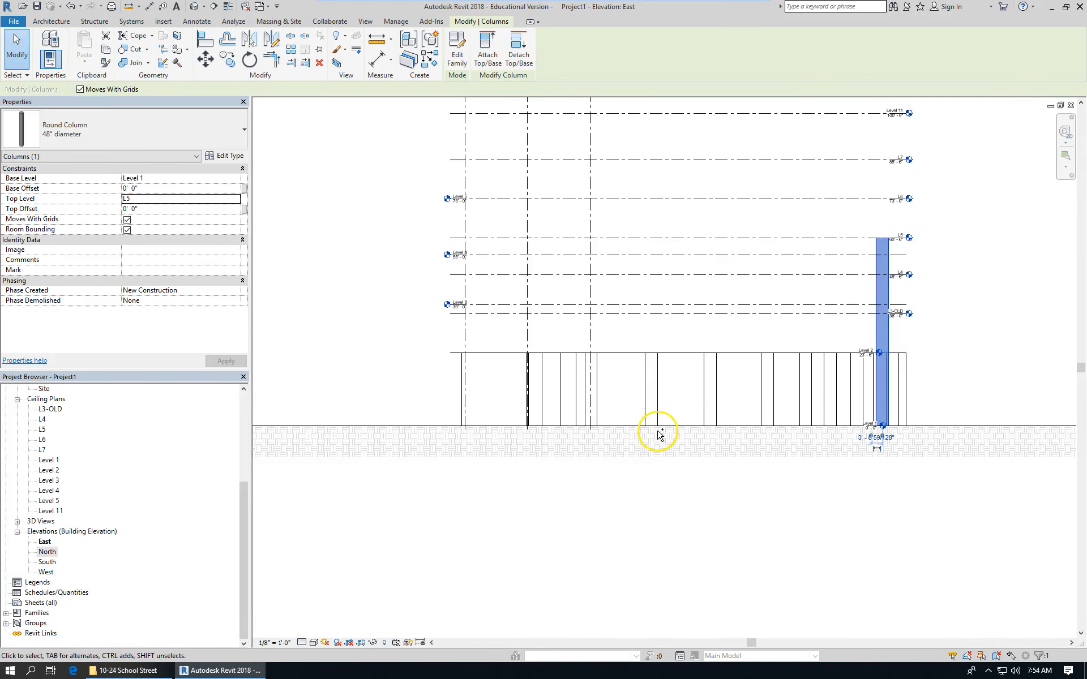
{"action": "key", "text": "ctrl+Tab"}
{"action": "scroll", "coordinate": [543, 424], "scroll_direction": "up", "scroll_amount": 8}
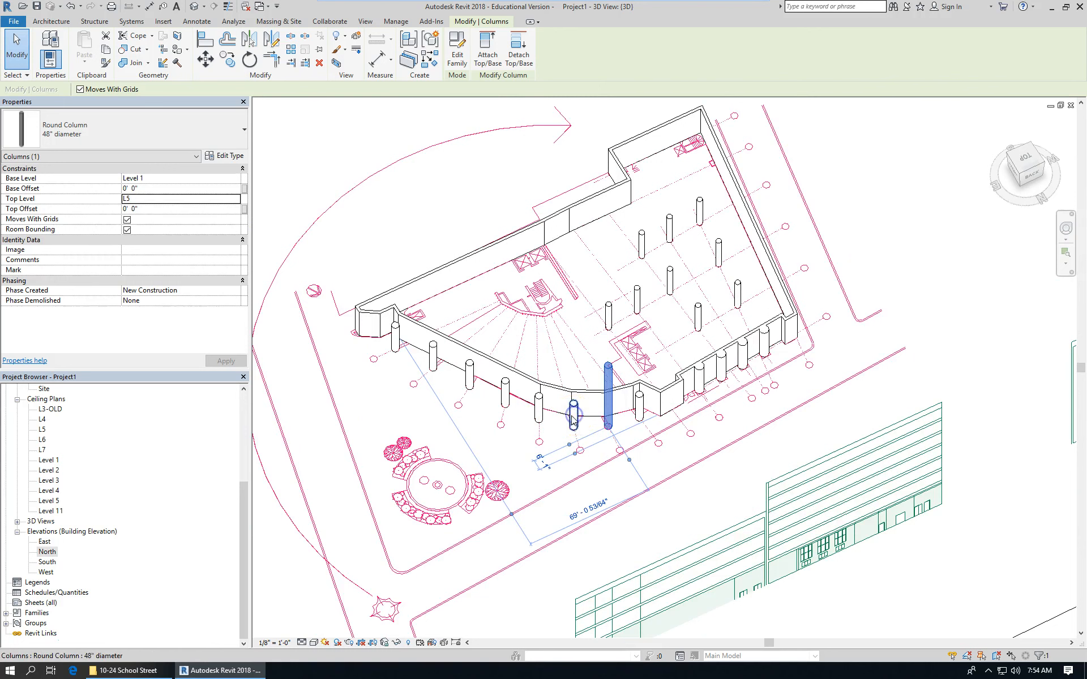
{"action": "left_click", "coordinate": [574, 422]}
{"action": "left_click_drag", "start_coordinate": [556, 419], "coordinate": [608, 423]}
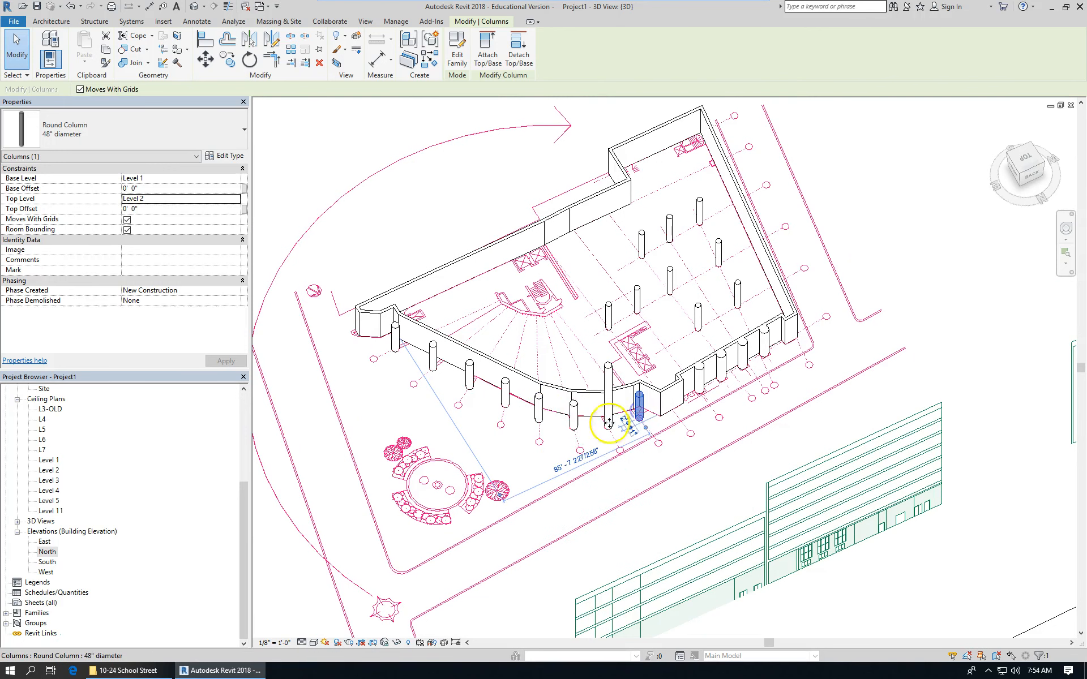
{"action": "left_click", "coordinate": [576, 423], "text": "ctrl"}
{"action": "left_click", "coordinate": [538, 409], "text": "ctrl"}
{"action": "left_click", "coordinate": [504, 395], "text": "ctrl"}
{"action": "left_click", "coordinate": [471, 383], "text": "ctrl"}
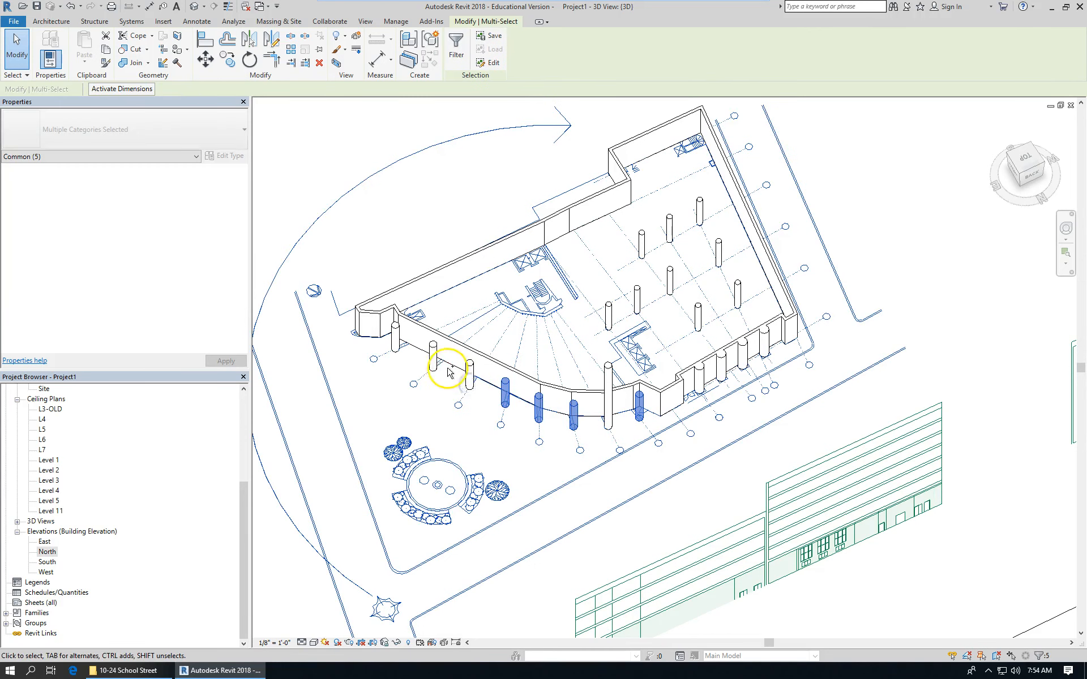
{"action": "left_click", "coordinate": [450, 404], "text": "shift"}
{"action": "left_click", "coordinate": [471, 378], "text": "ctrl"}
{"action": "left_click", "coordinate": [431, 354], "text": "ctrl"}
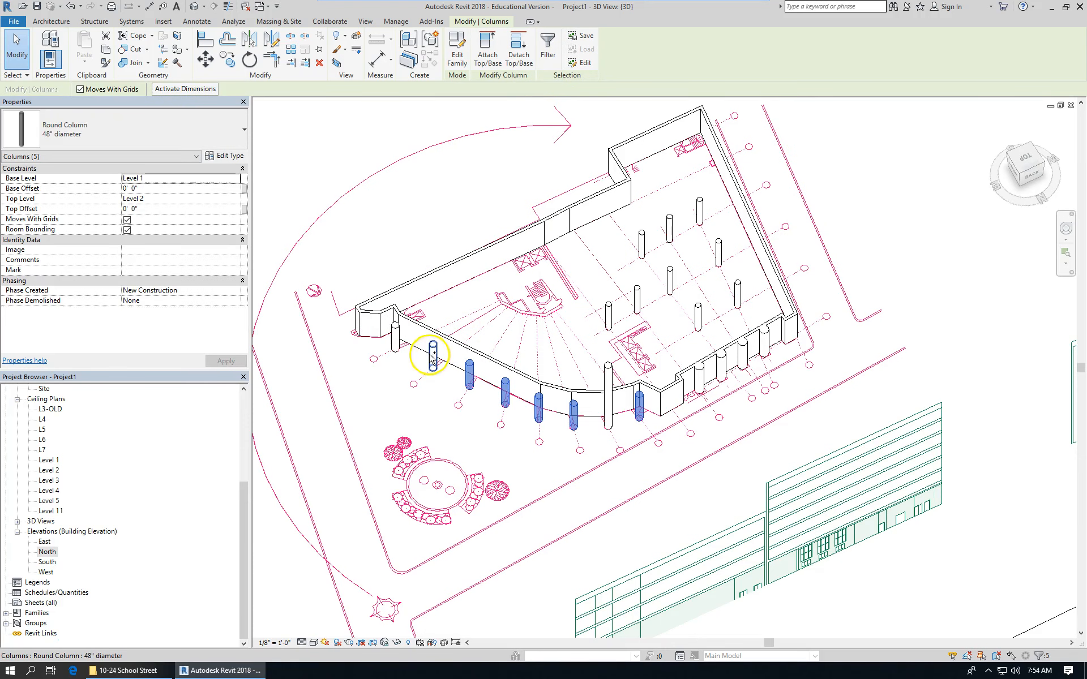
{"action": "left_click", "coordinate": [397, 341], "text": "ctrl"}
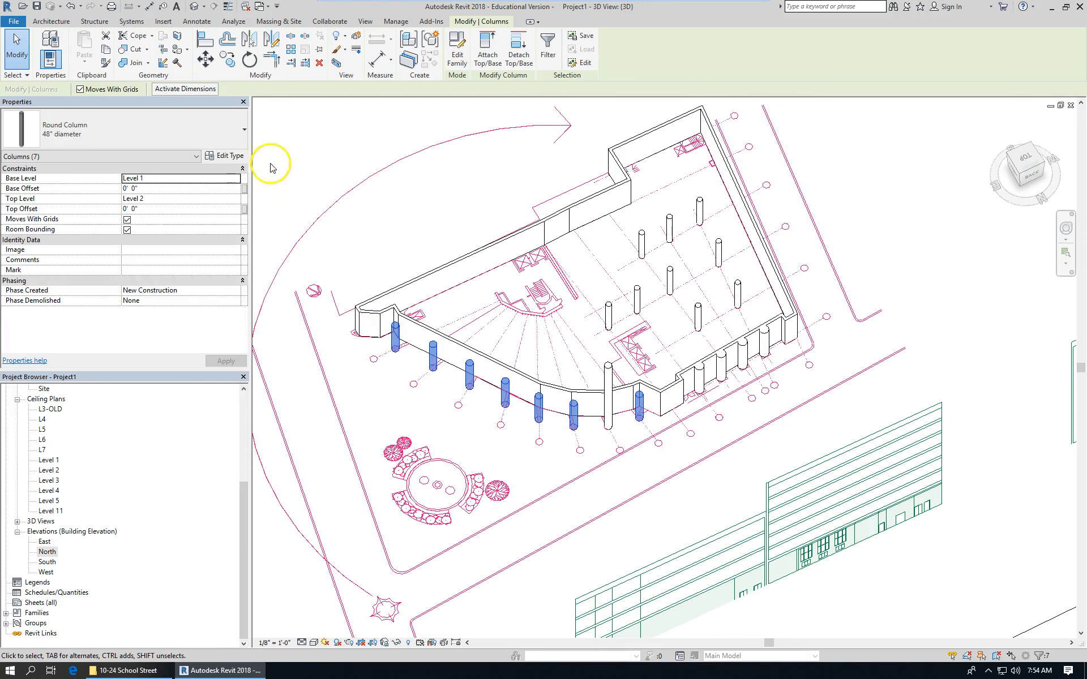
{"action": "left_click", "coordinate": [229, 198]}
{"action": "left_click", "coordinate": [233, 199]}
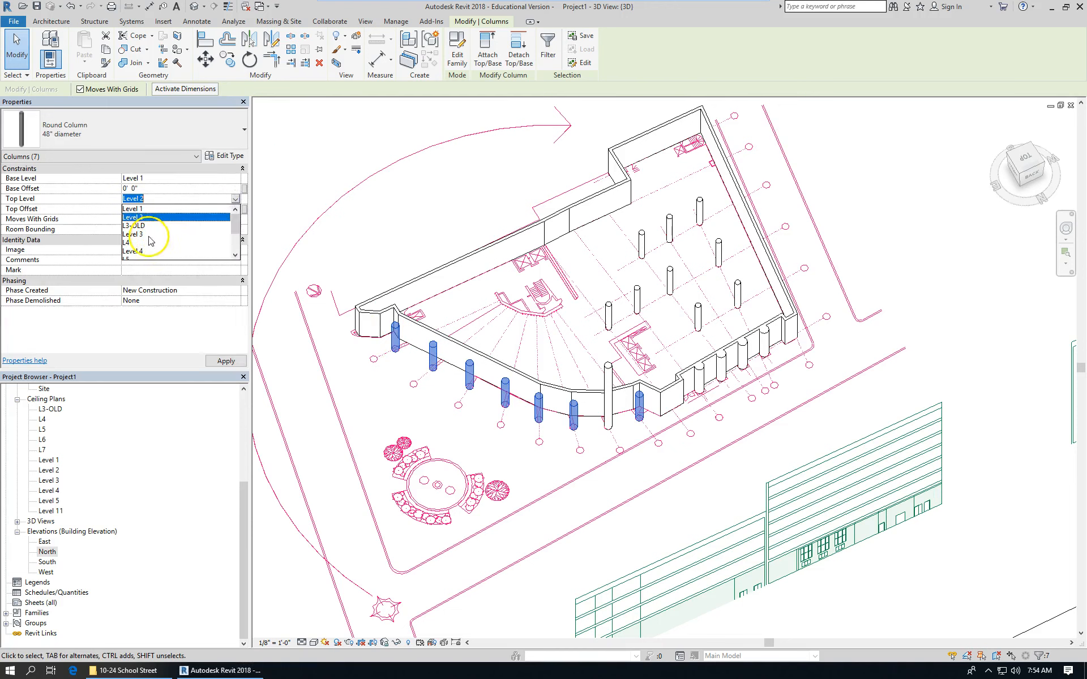
{"action": "left_click", "coordinate": [236, 252]}
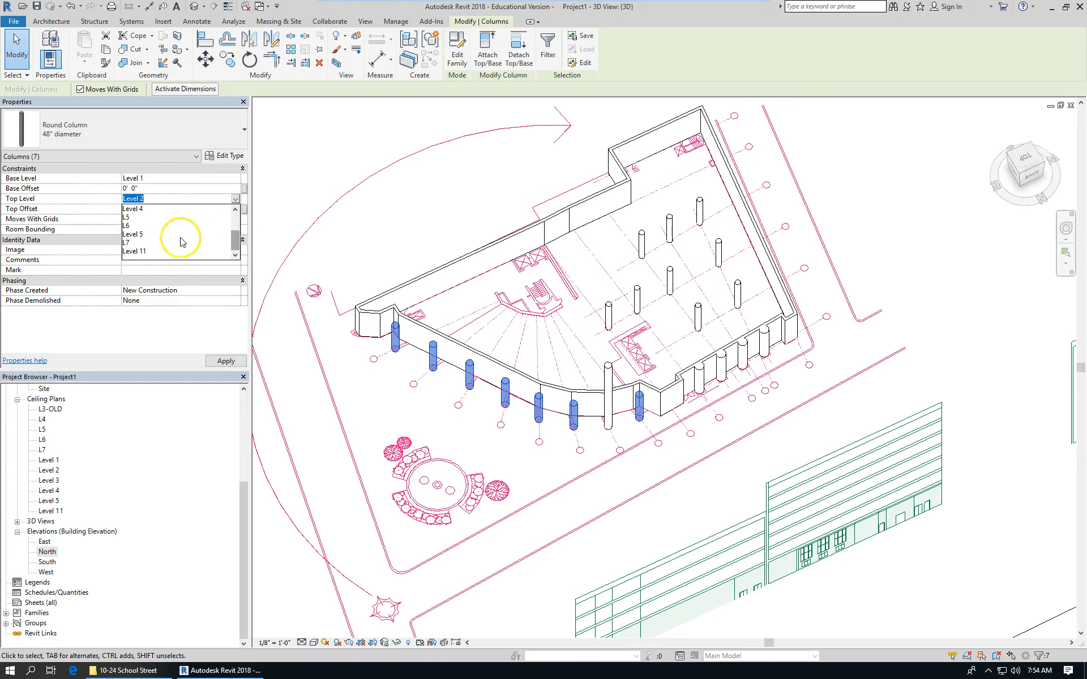
{"action": "left_click", "coordinate": [129, 217]}
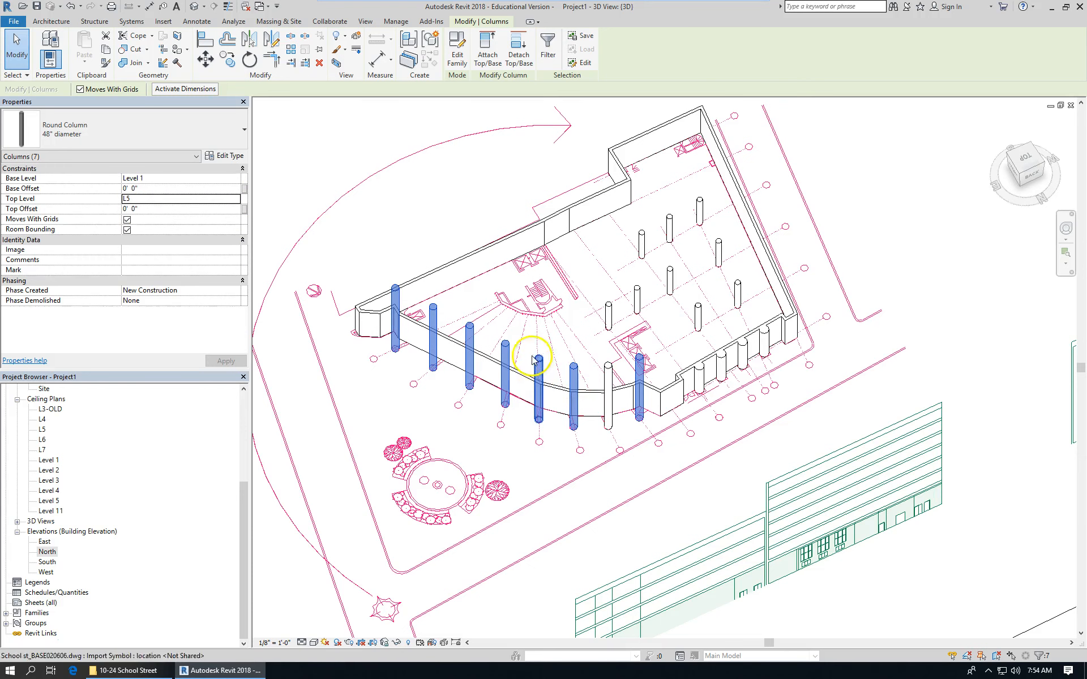
{"action": "left_click", "coordinate": [902, 262]}
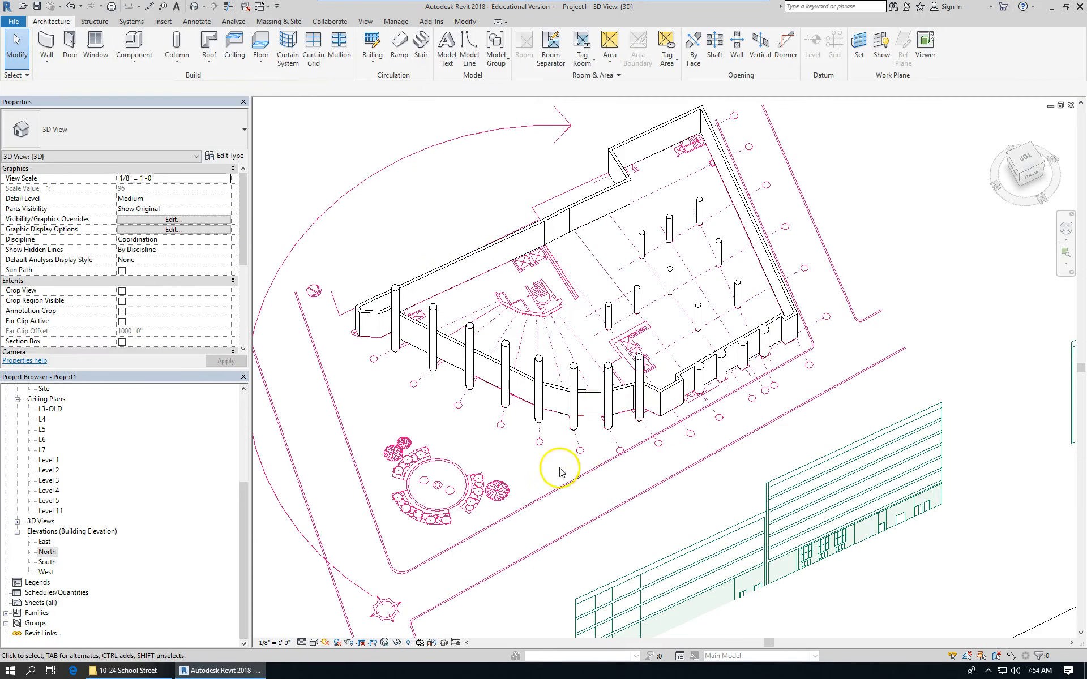
Examine the extended facade columns and the faceted wall around the stair in the imported DWG from close up
{"action": "scroll", "coordinate": [447, 406], "scroll_direction": "up", "scroll_amount": 2}
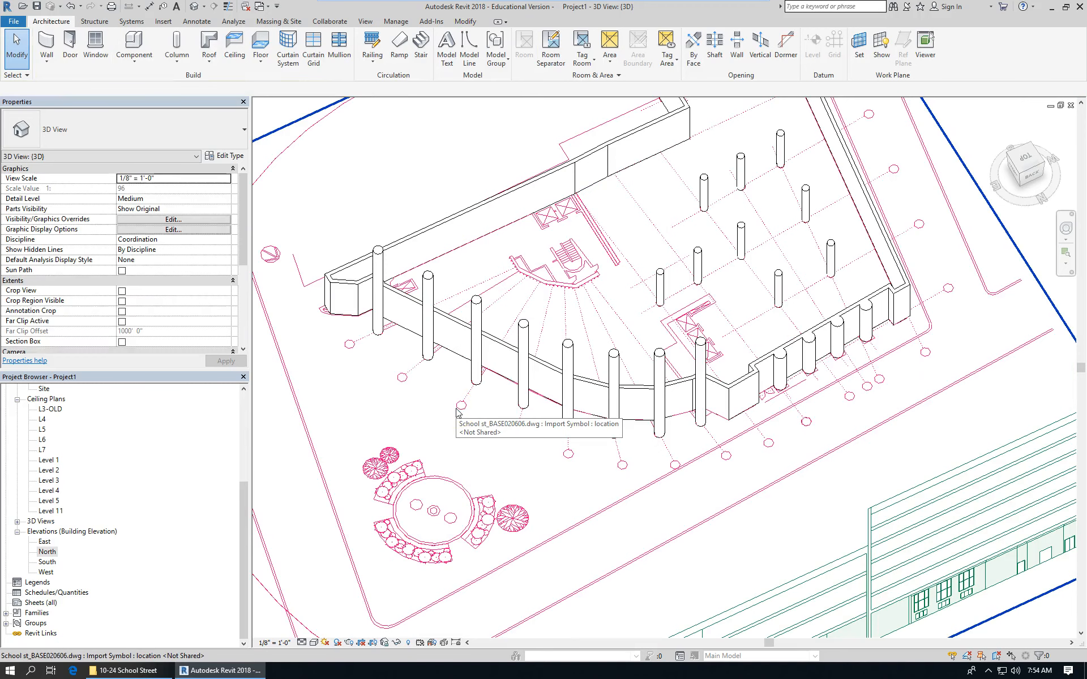
{"action": "scroll", "coordinate": [854, 199], "scroll_direction": "up", "scroll_amount": 1}
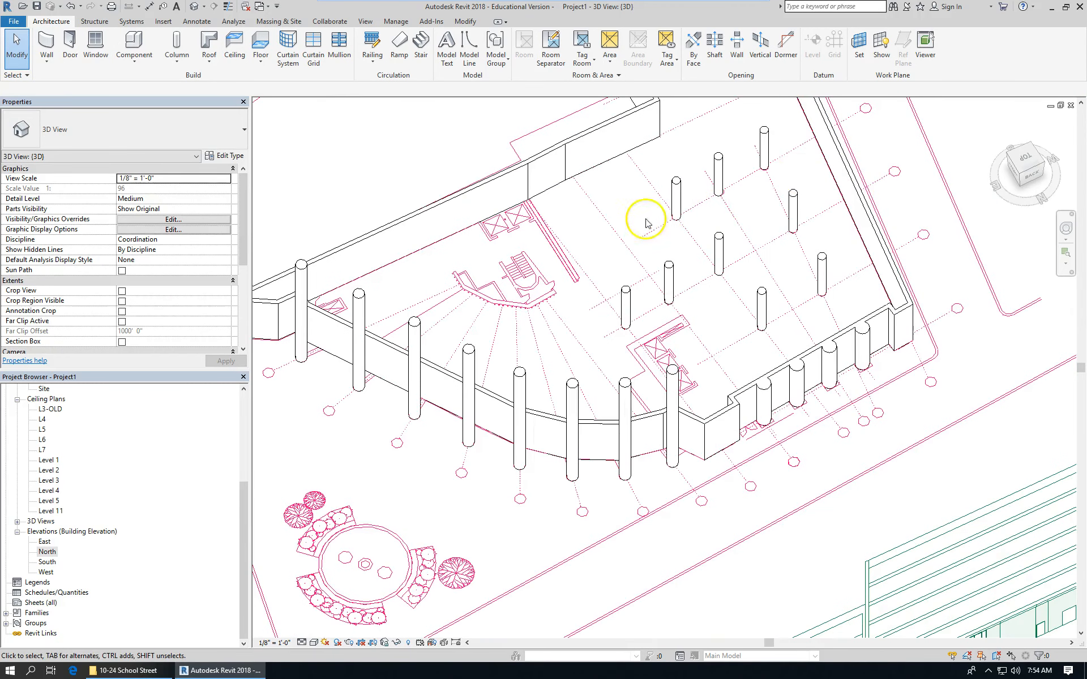
{"action": "scroll", "coordinate": [608, 304], "scroll_direction": "down", "scroll_amount": 2}
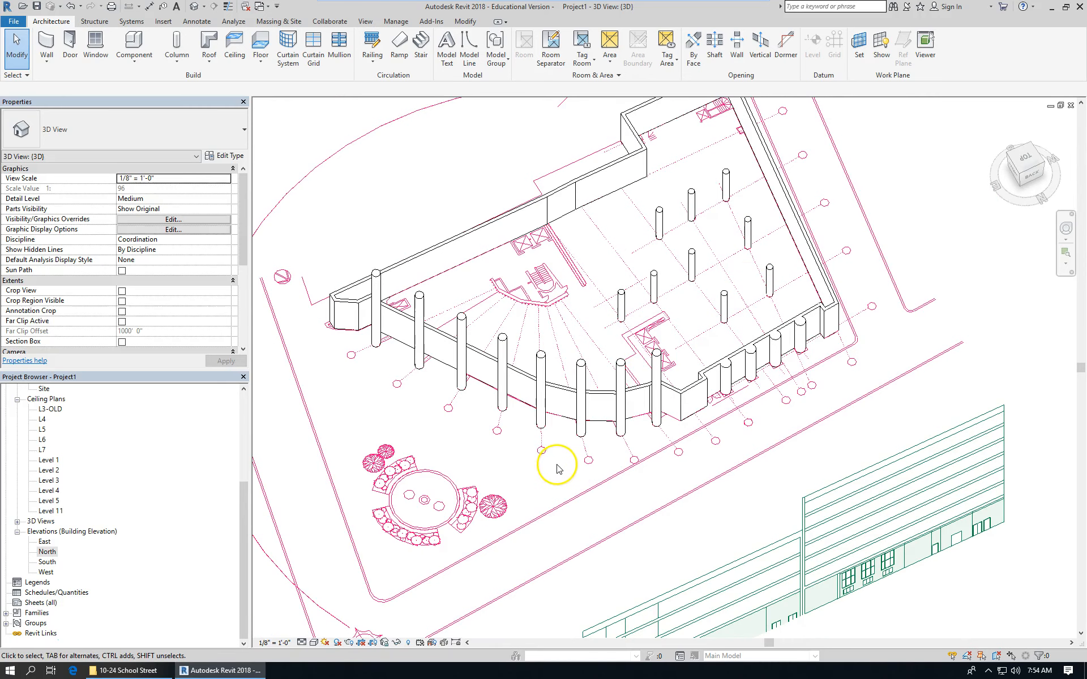
{"action": "scroll", "coordinate": [504, 296], "scroll_direction": "up", "scroll_amount": 3}
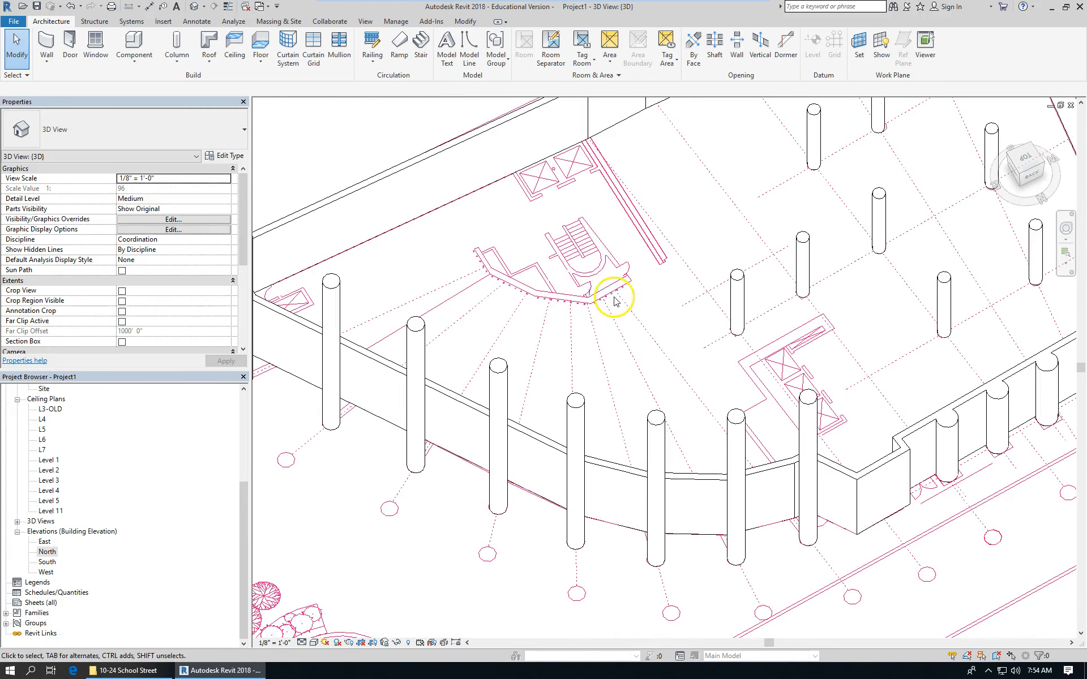
{"action": "scroll", "coordinate": [517, 302], "scroll_direction": "up", "scroll_amount": 2}
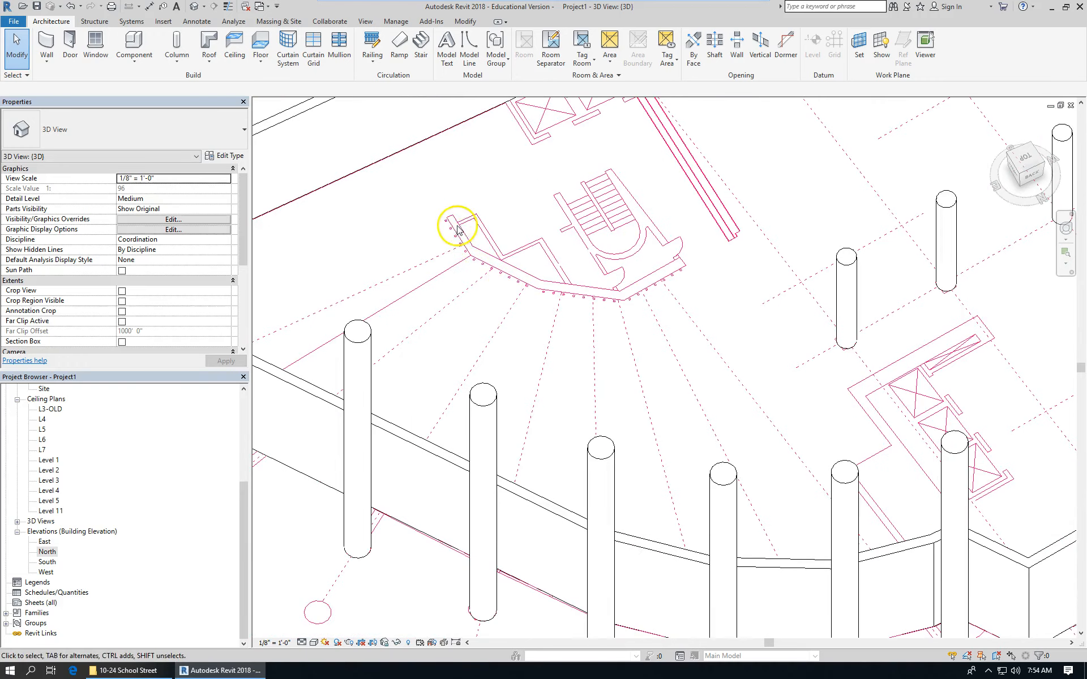
{"action": "scroll", "coordinate": [733, 331], "scroll_direction": "down", "scroll_amount": 4}
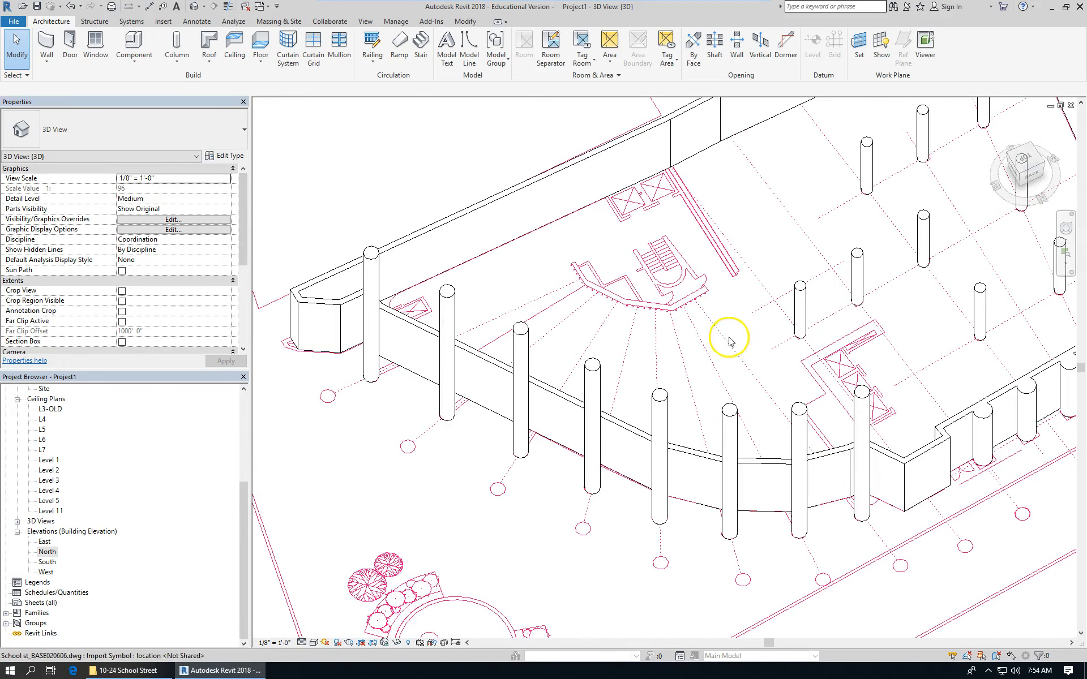
{"action": "scroll", "coordinate": [614, 300], "scroll_direction": "up", "scroll_amount": 2}
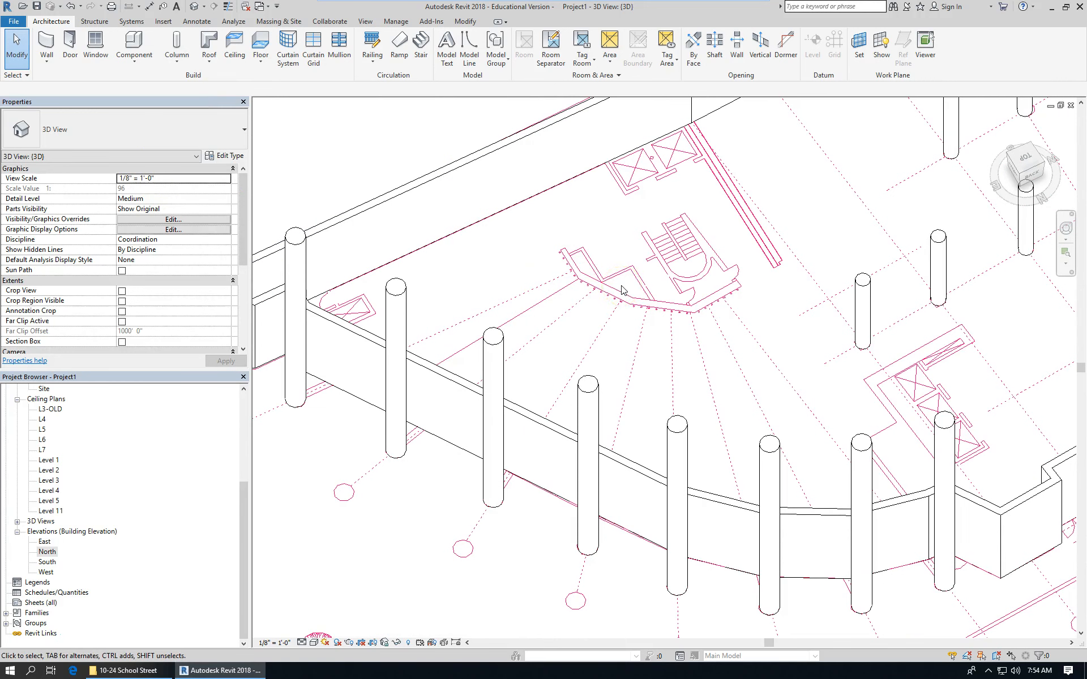
{"action": "scroll", "coordinate": [704, 291], "scroll_direction": "up", "scroll_amount": 2}
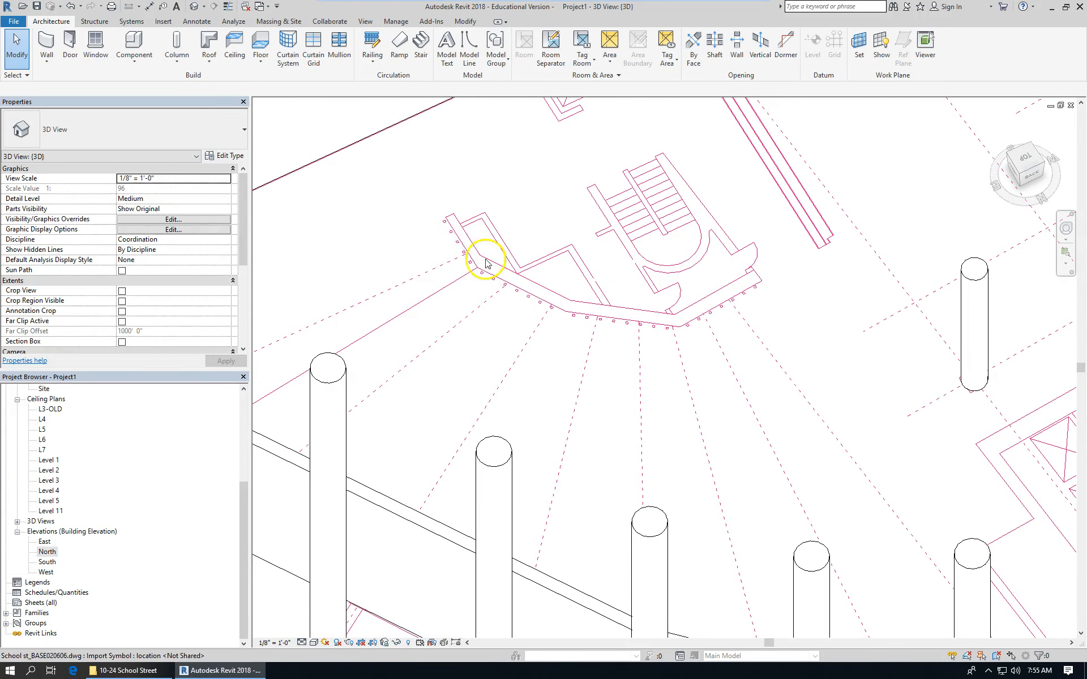
Measure the thickness of the faceted wall beside the stair in the imported DWG with an aligned dimension
{"action": "left_click", "coordinate": [197, 21]}
{"action": "left_click", "coordinate": [49, 41]}
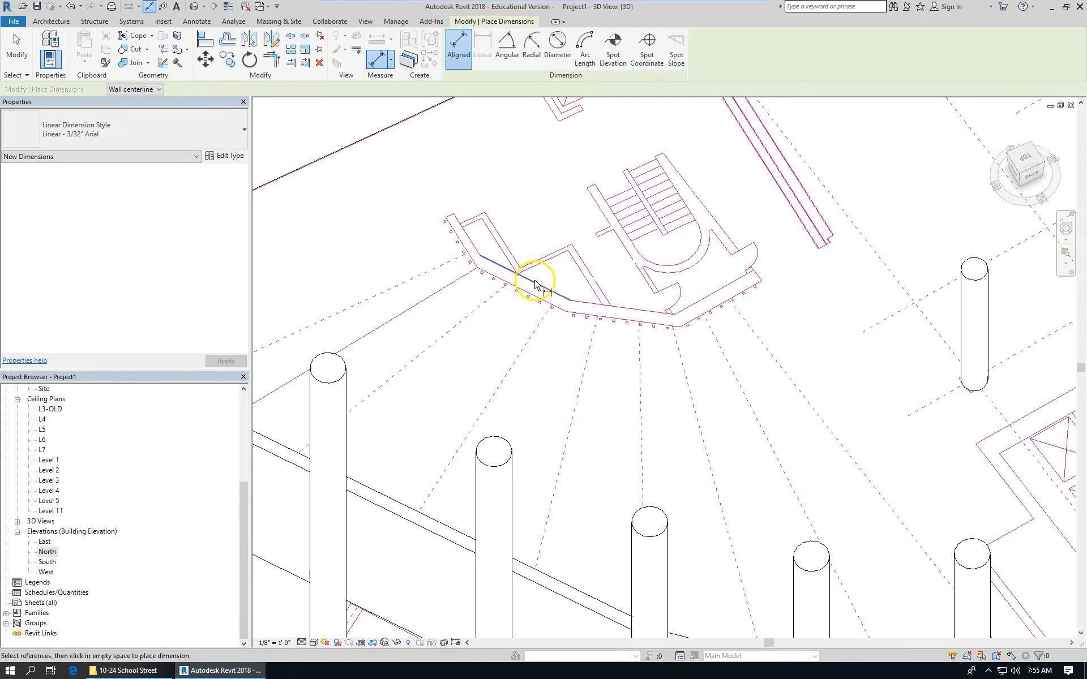
{"action": "left_click", "coordinate": [537, 299]}
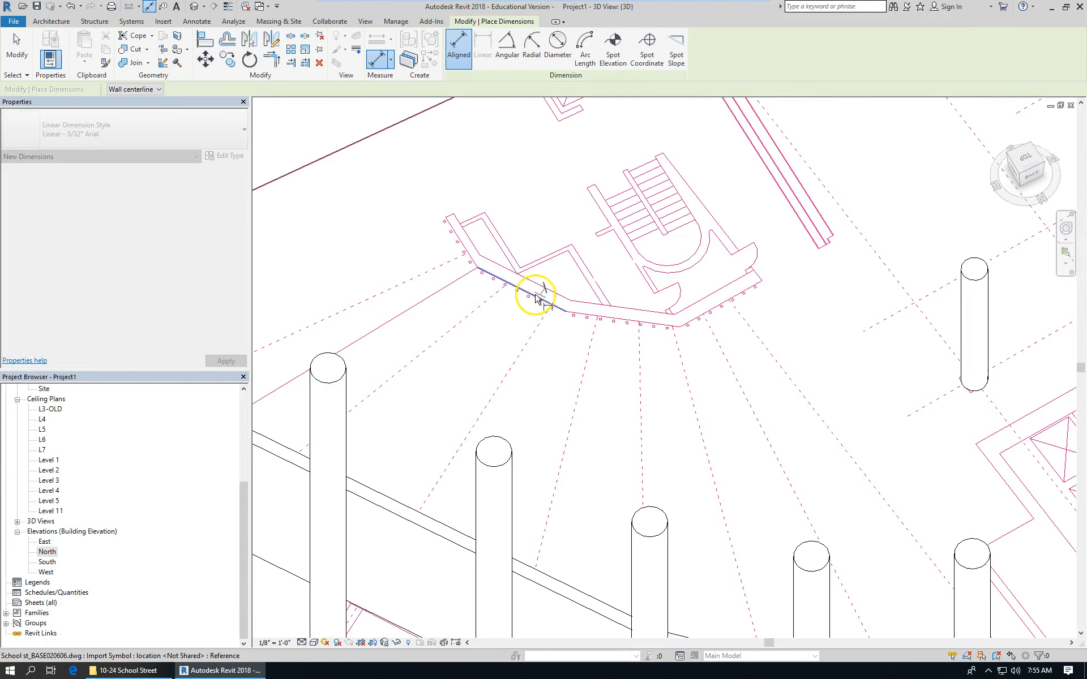
{"action": "scroll", "coordinate": [536, 300], "scroll_direction": "up", "scroll_amount": 4}
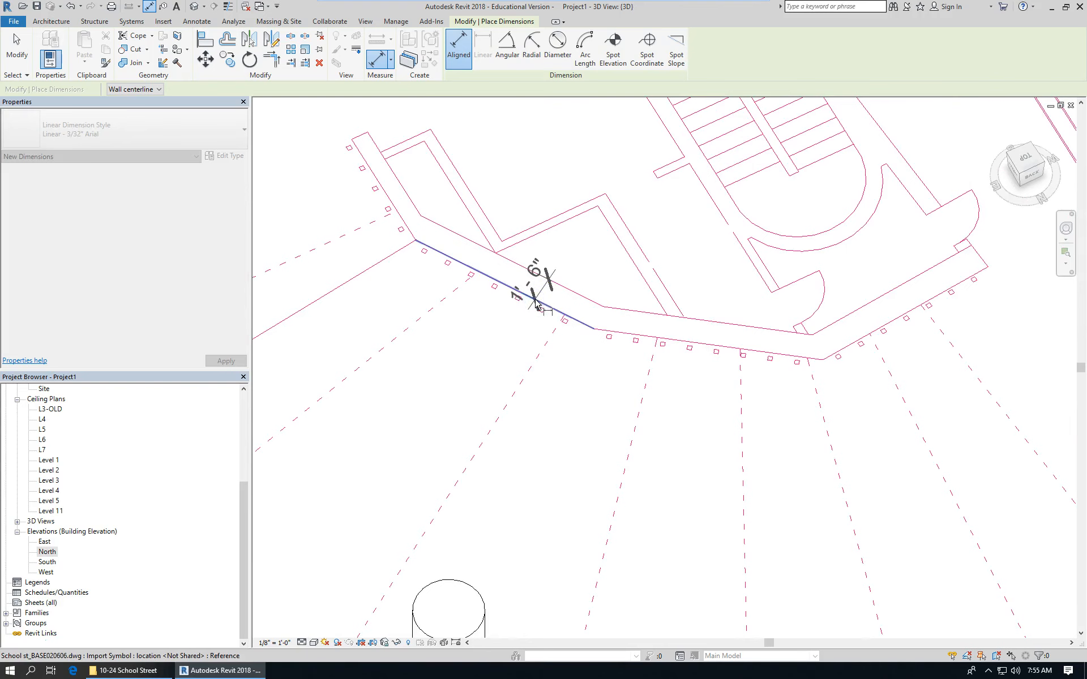
{"action": "scroll", "coordinate": [538, 296], "scroll_direction": "down", "scroll_amount": 5}
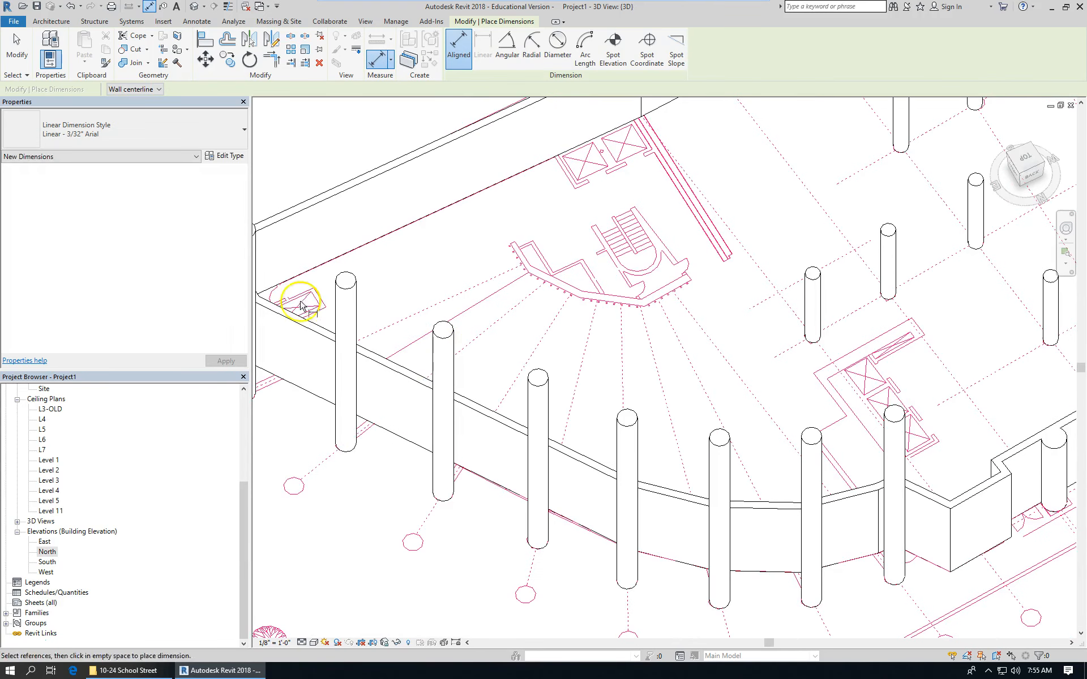
Open the Level 1 floor plan at the stair with the faceted wall
{"action": "left_click_drag", "start_coordinate": [247, 520], "coordinate": [238, 402]}
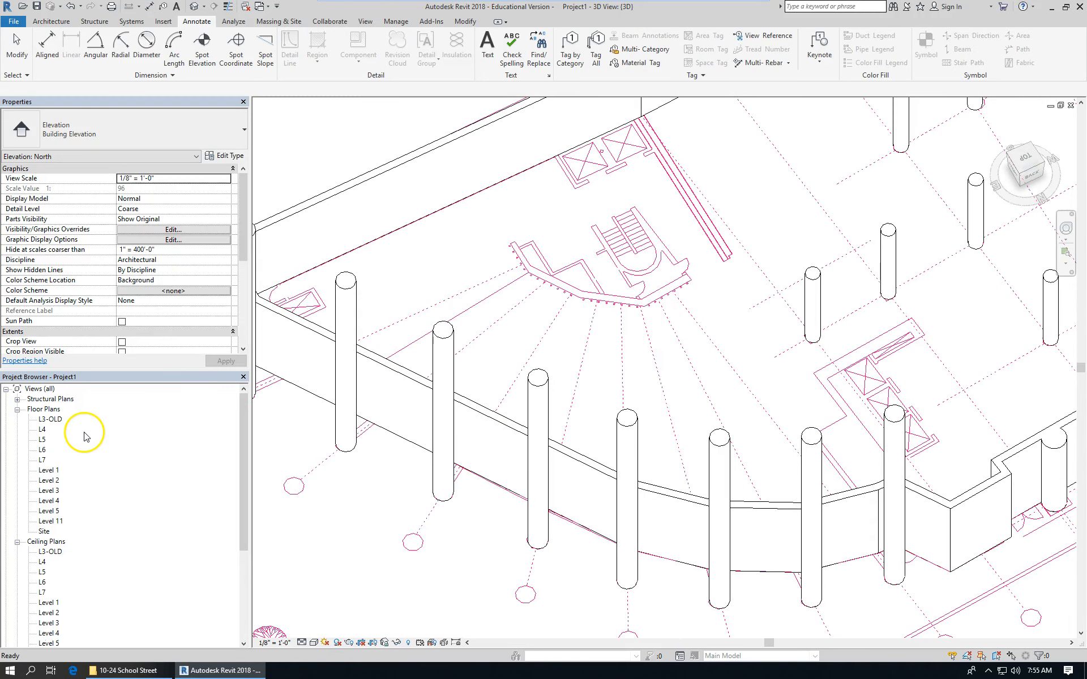
{"action": "double_click", "coordinate": [49, 471]}
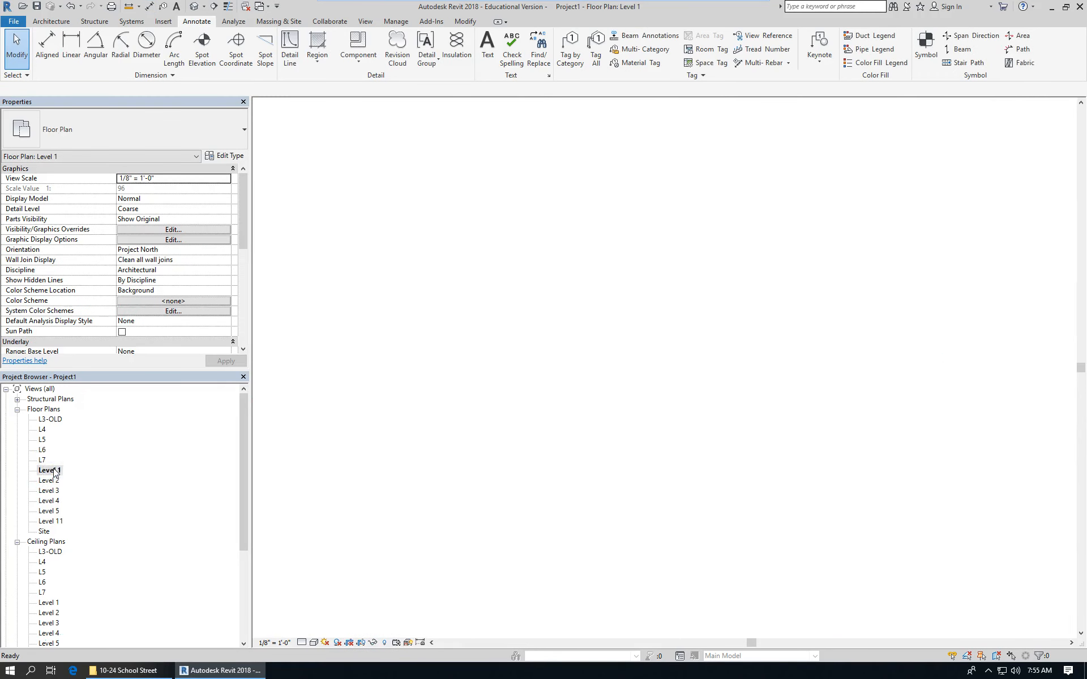
{"action": "scroll", "coordinate": [707, 322], "scroll_direction": "up", "scroll_amount": 8}
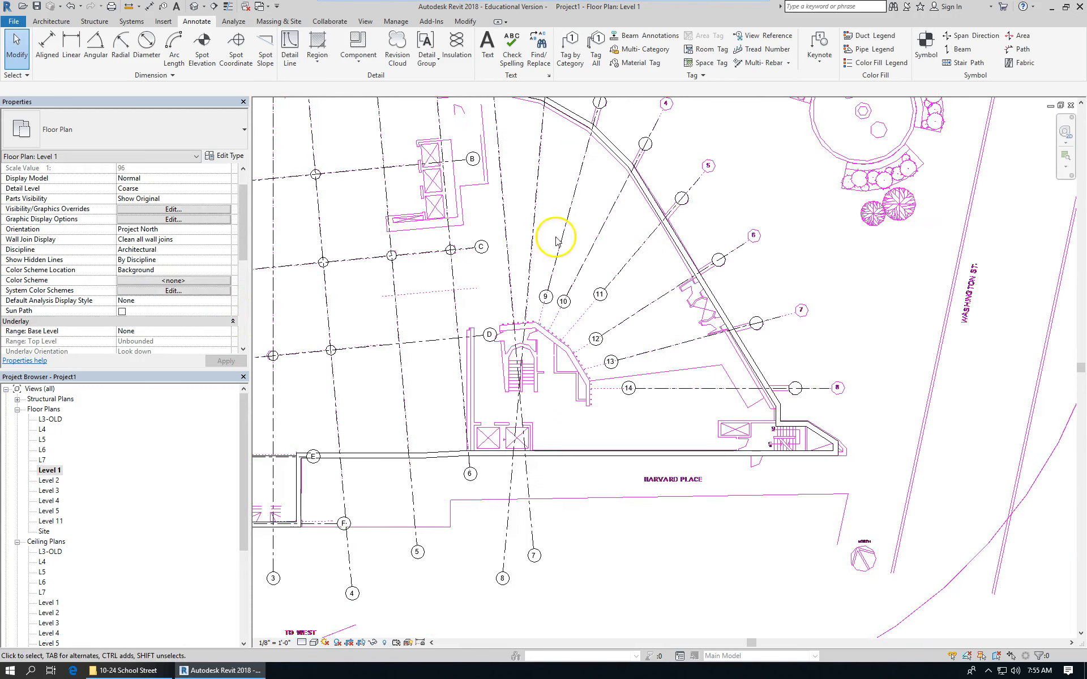
Draw Generic - 1'-6" walls from Level 1 to Level 2 along the outer face of the stair's first two facets, located by Finish Face: Exterior
{"action": "left_click", "coordinate": [72, 22]}
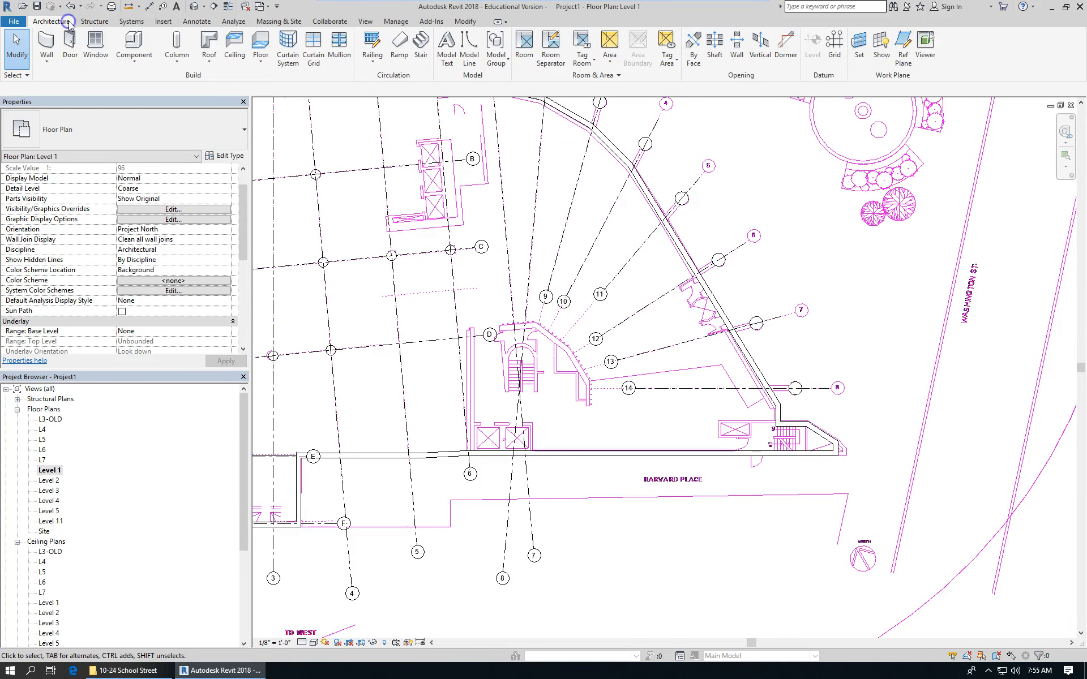
{"action": "left_click", "coordinate": [46, 40]}
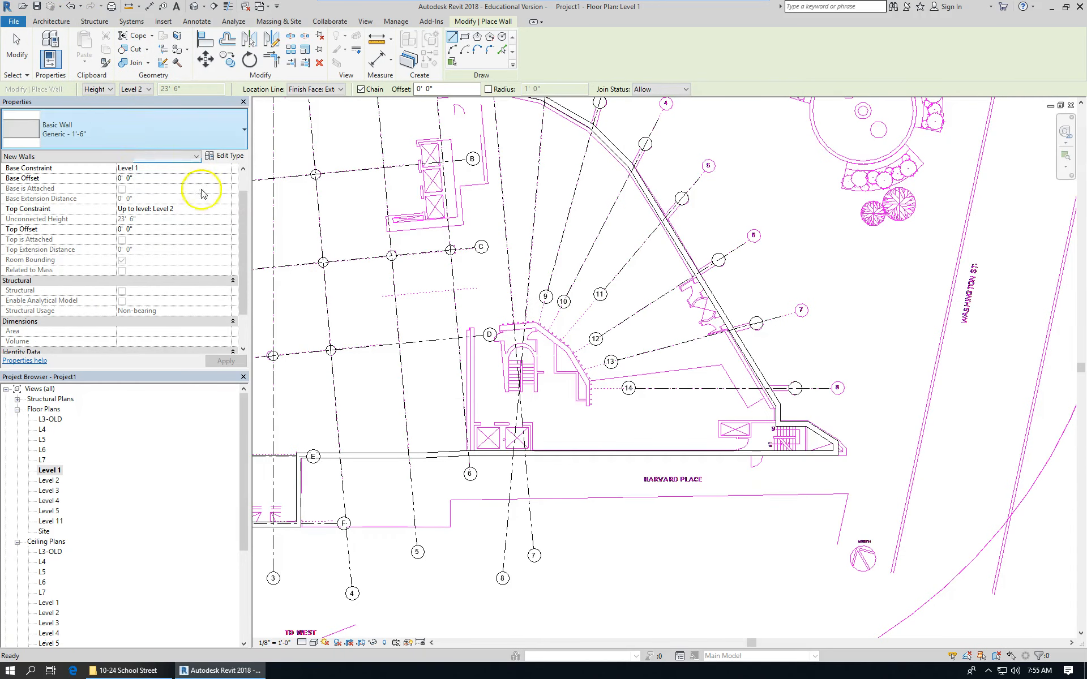
{"action": "scroll", "coordinate": [498, 373], "scroll_direction": "up", "scroll_amount": 4}
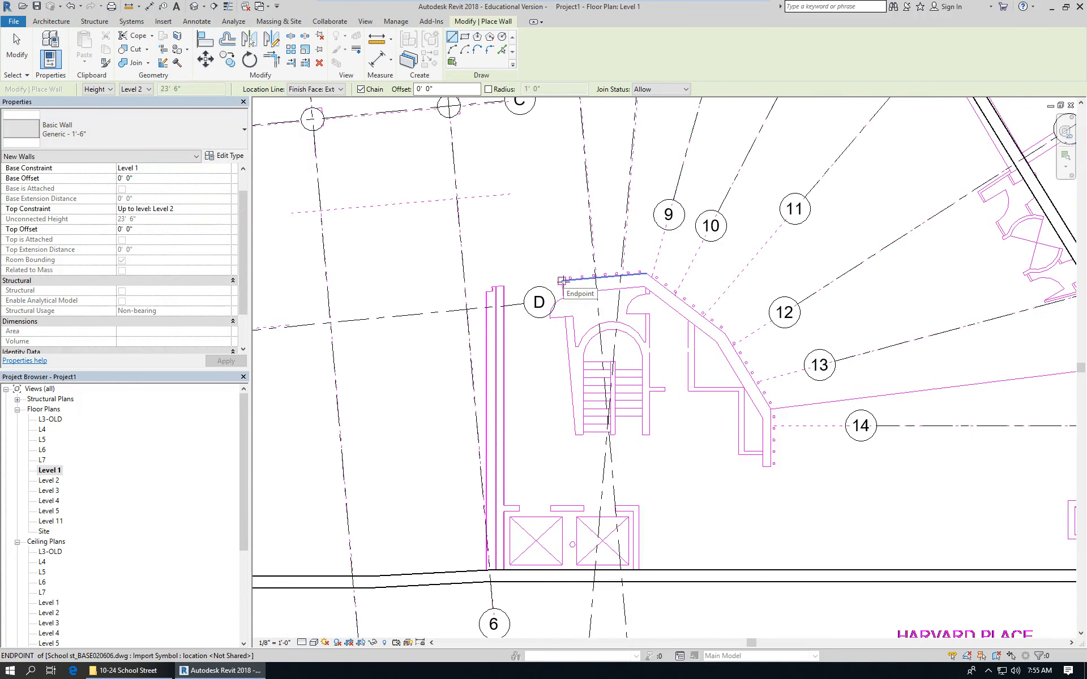
{"action": "left_click", "coordinate": [320, 91]}
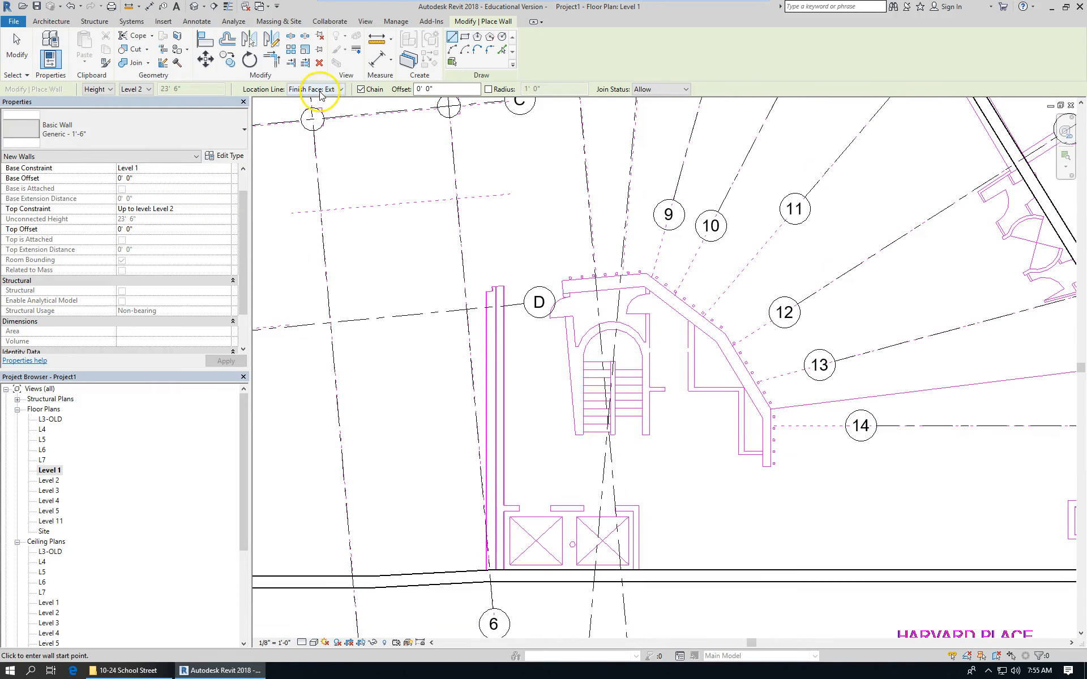
{"action": "scroll", "coordinate": [597, 314], "scroll_direction": "up", "scroll_amount": 3}
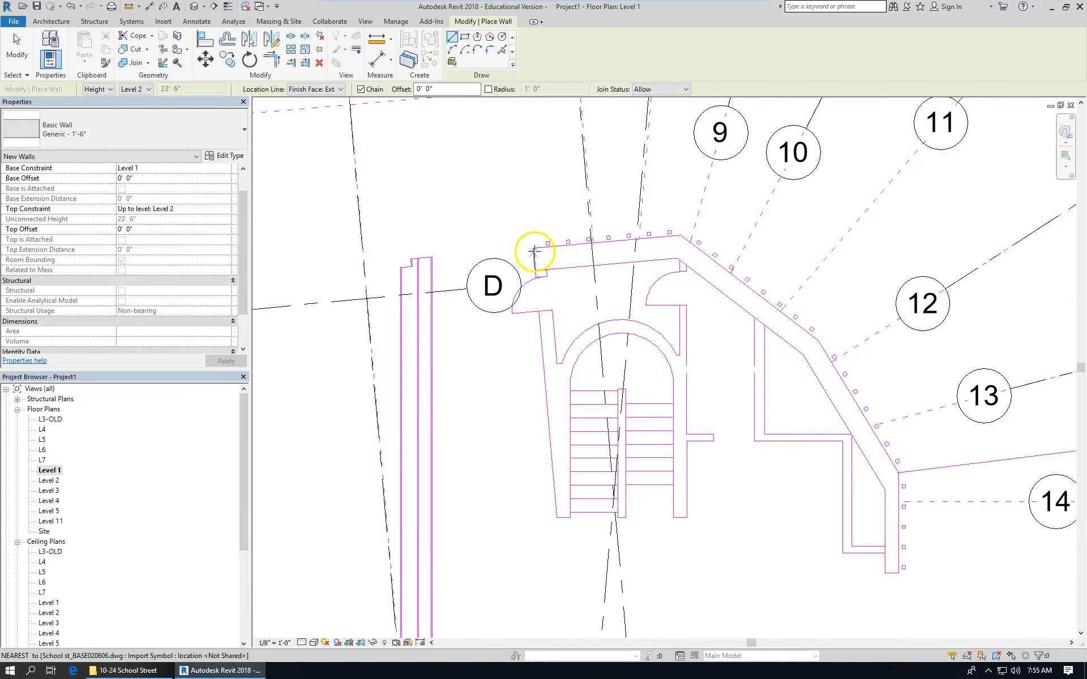
{"action": "left_click", "coordinate": [534, 250]}
{"action": "left_click", "coordinate": [682, 239]}
{"action": "left_click", "coordinate": [819, 343]}
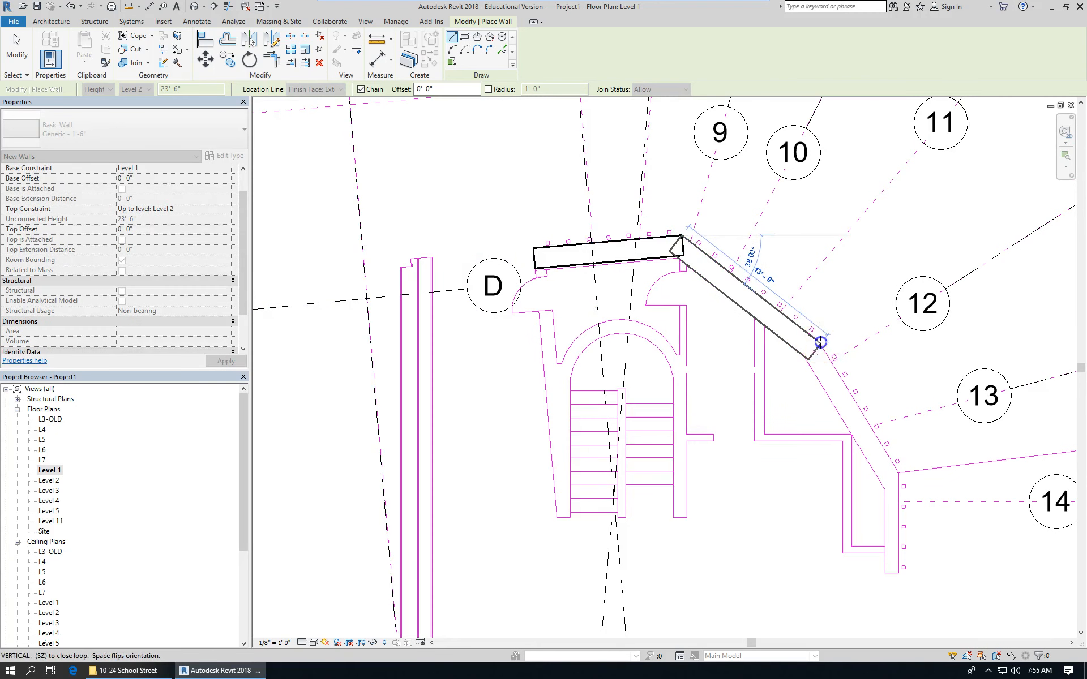
Continue the wall chain along the last two facets to the straight end beside grid 14, and finish placing walls
{"action": "scroll", "coordinate": [895, 472], "scroll_direction": "up", "scroll_amount": 3}
{"action": "left_click", "coordinate": [894, 469]}
{"action": "scroll", "coordinate": [758, 223], "scroll_direction": "down", "scroll_amount": 3}
{"action": "scroll", "coordinate": [824, 431], "scroll_direction": "up", "scroll_amount": 3}
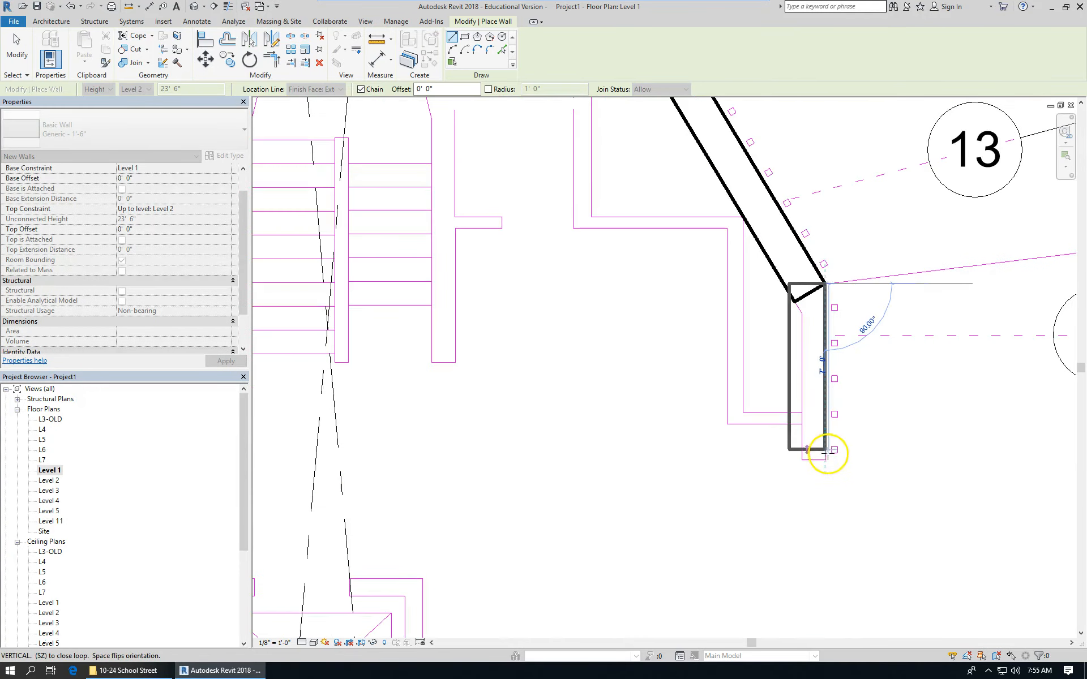
{"action": "left_click", "coordinate": [827, 459]}
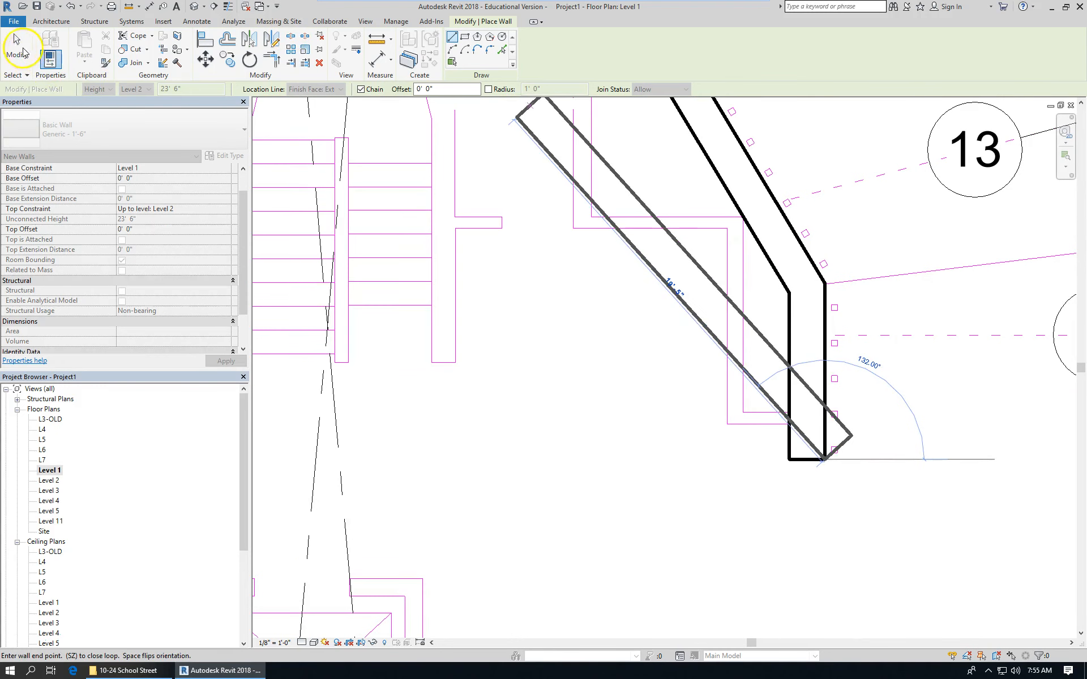
{"action": "left_click", "coordinate": [24, 52]}
{"action": "scroll", "coordinate": [650, 393], "scroll_direction": "down", "scroll_amount": 4}
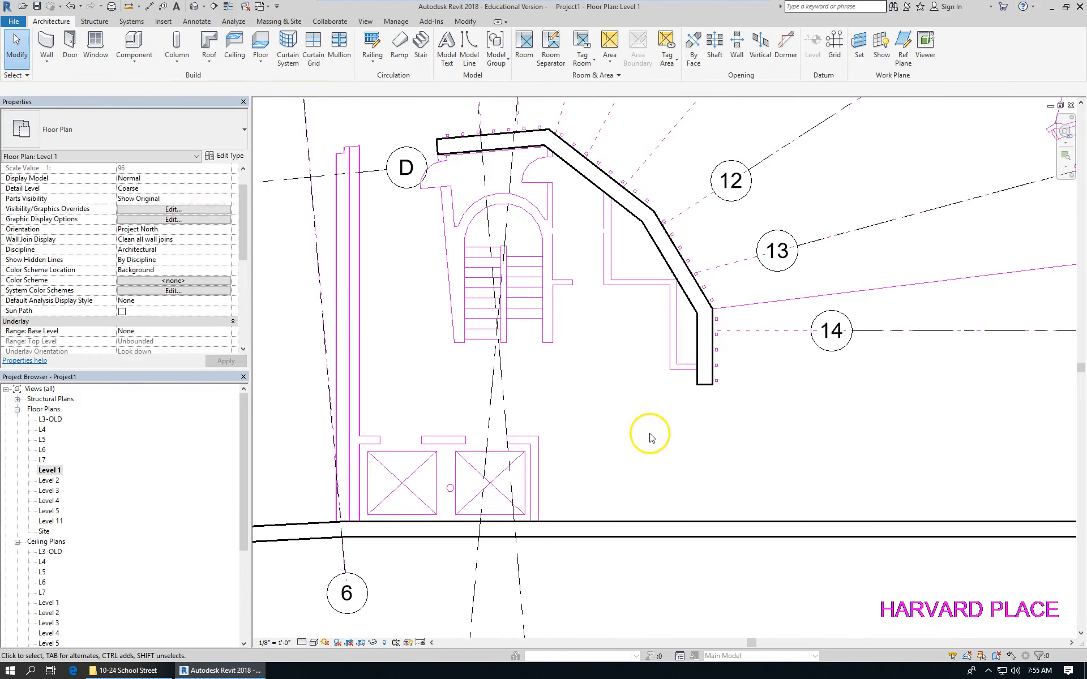
In the 3D view, select the chain of four faceted stair walls and set their top constraint to Level 5
{"action": "key", "text": "ctrl+Tab"}
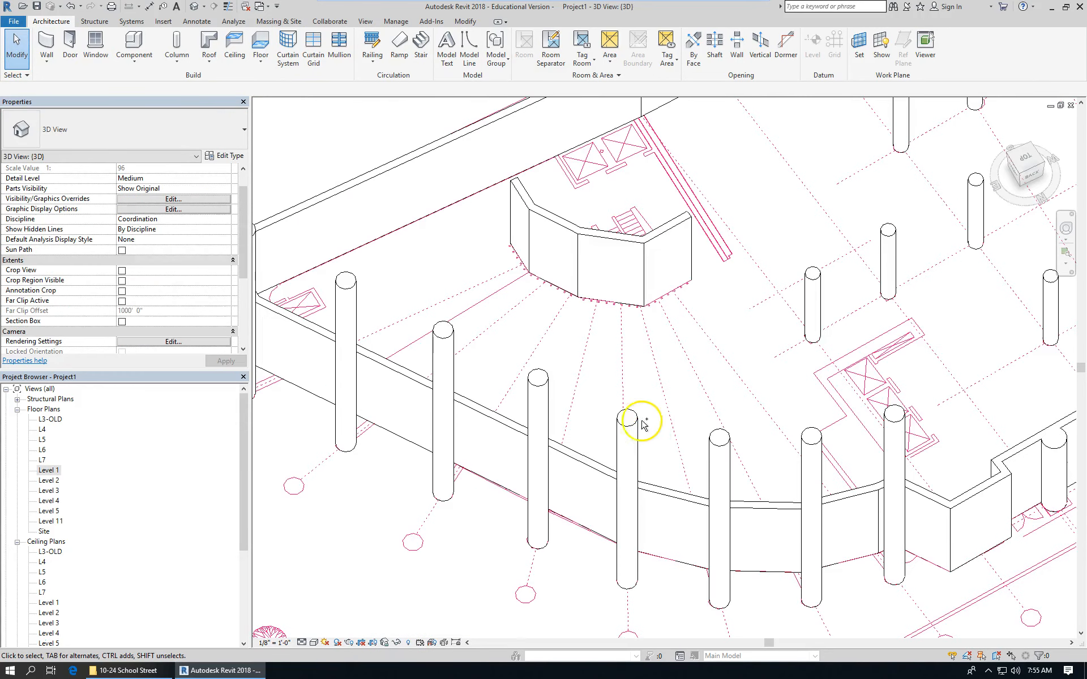
{"action": "scroll", "coordinate": [642, 422], "scroll_direction": "down", "scroll_amount": 4}
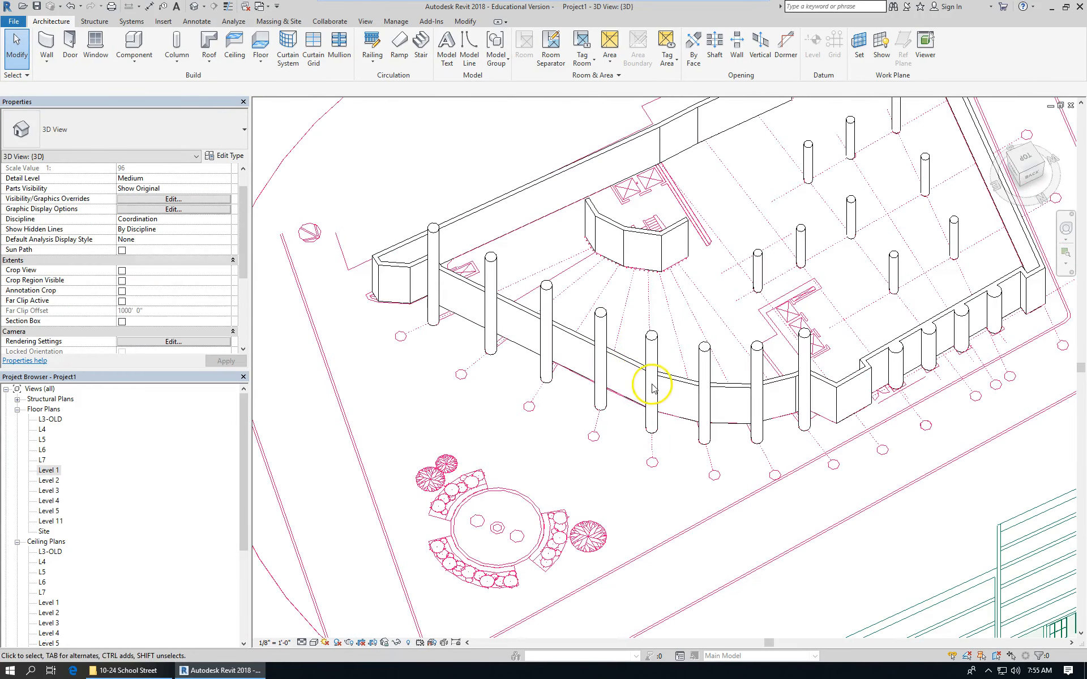
{"action": "key", "text": "Tab"}
{"action": "left_click", "coordinate": [592, 214]}
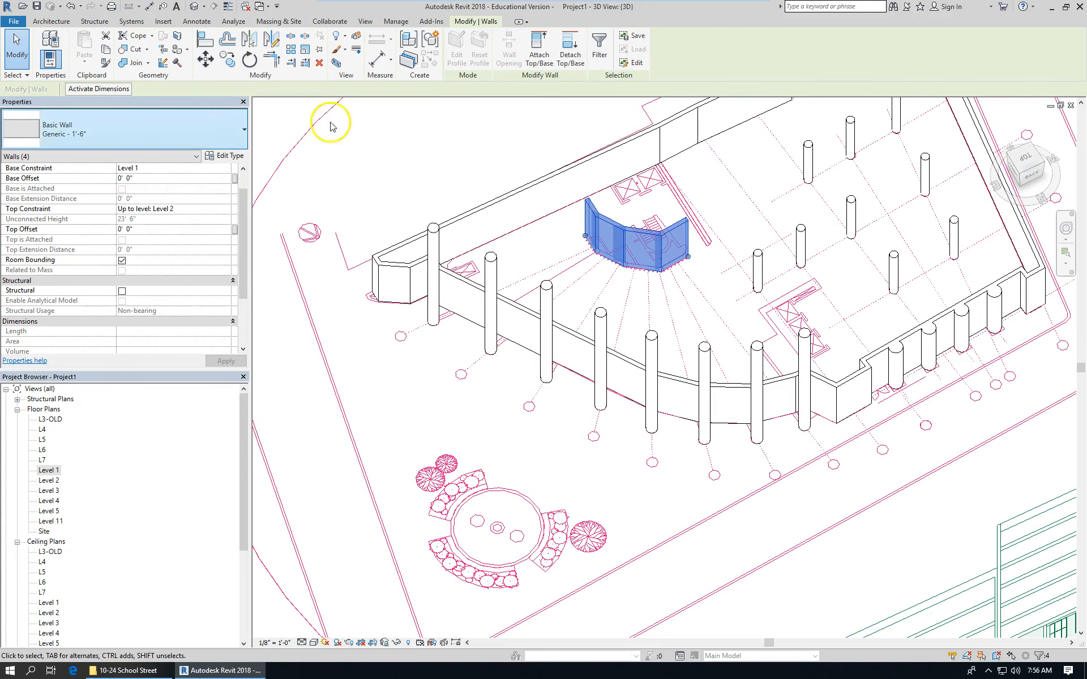
{"action": "left_click", "coordinate": [226, 213]}
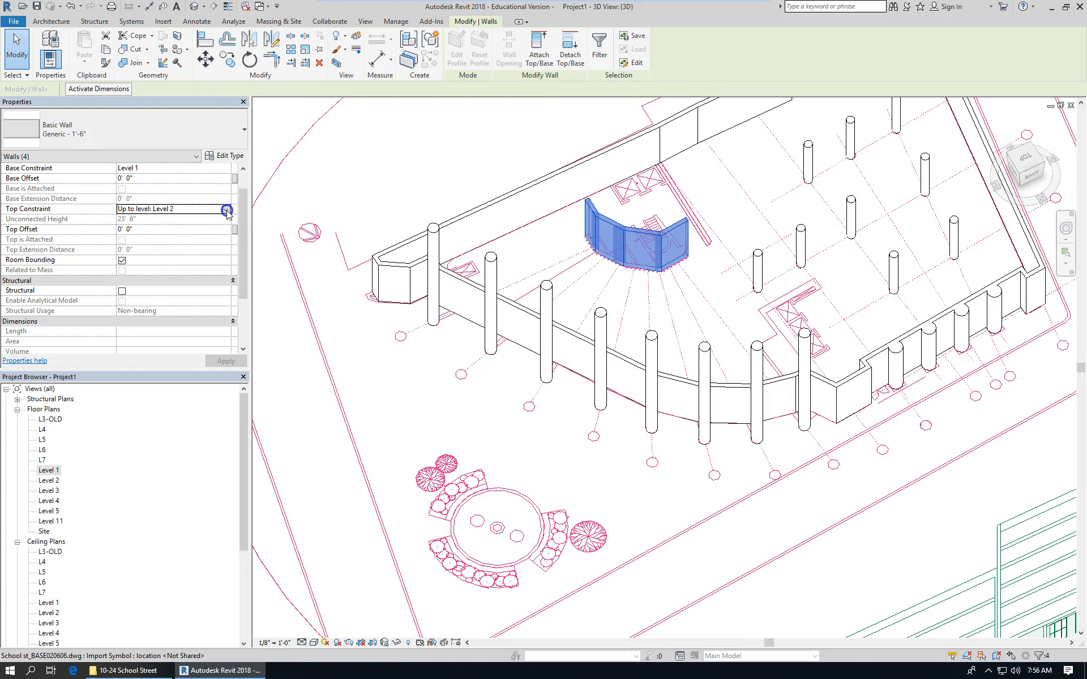
{"action": "left_click", "coordinate": [225, 209]}
{"action": "left_click", "coordinate": [226, 264]}
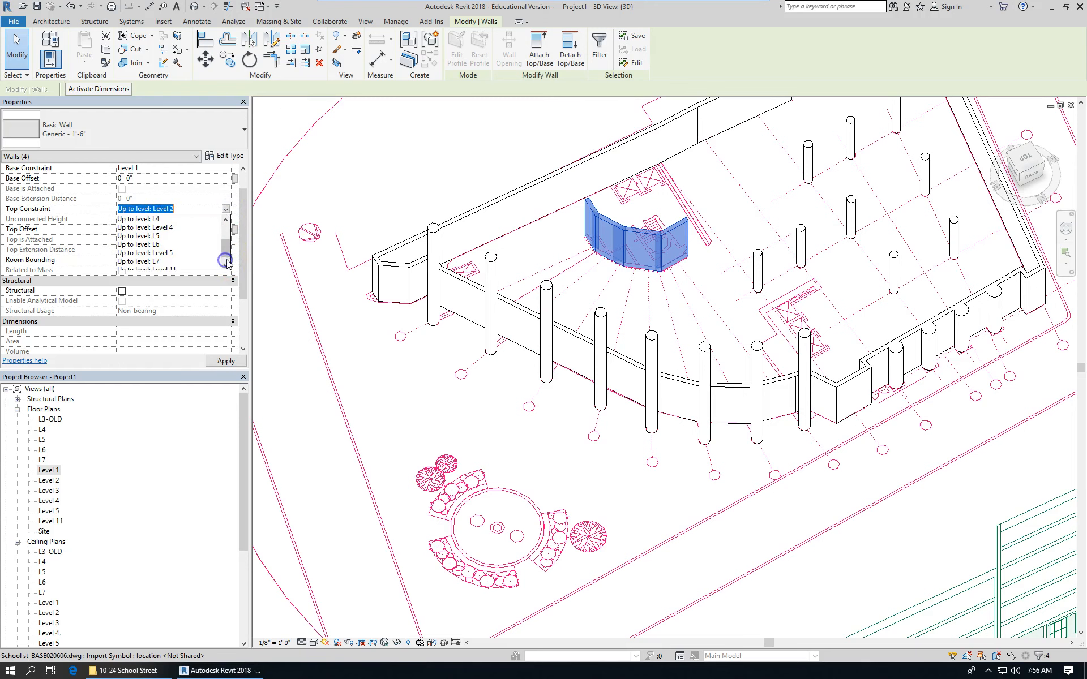
{"action": "left_click", "coordinate": [170, 253]}
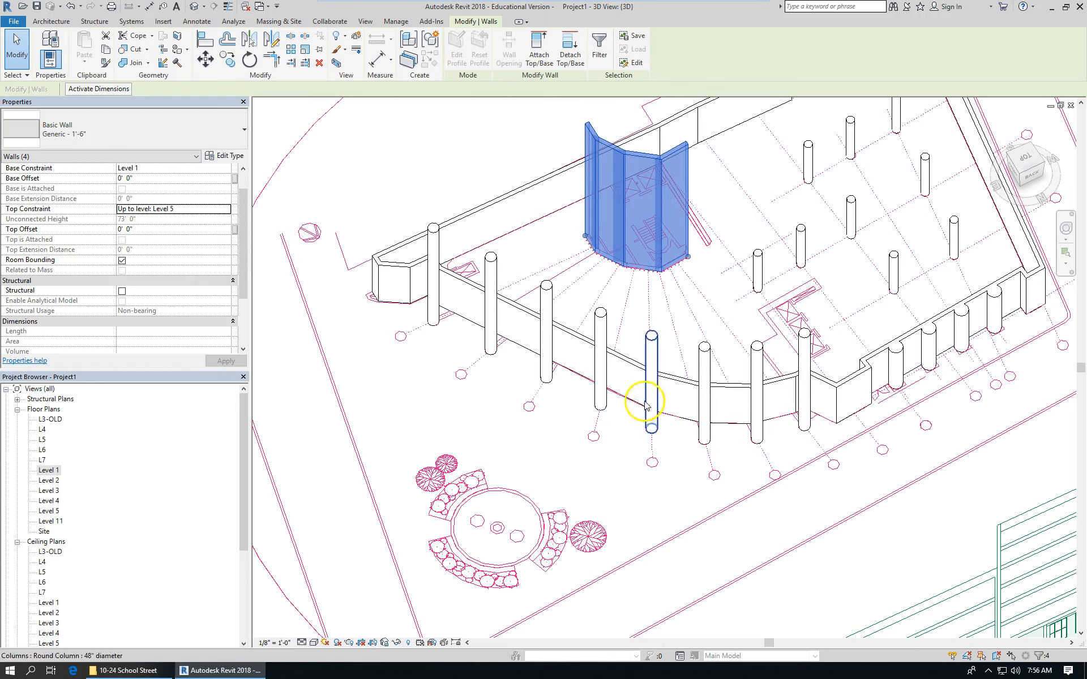
{"action": "scroll", "coordinate": [622, 418], "scroll_direction": "down", "scroll_amount": 3}
{"action": "left_click", "coordinate": [718, 452]}
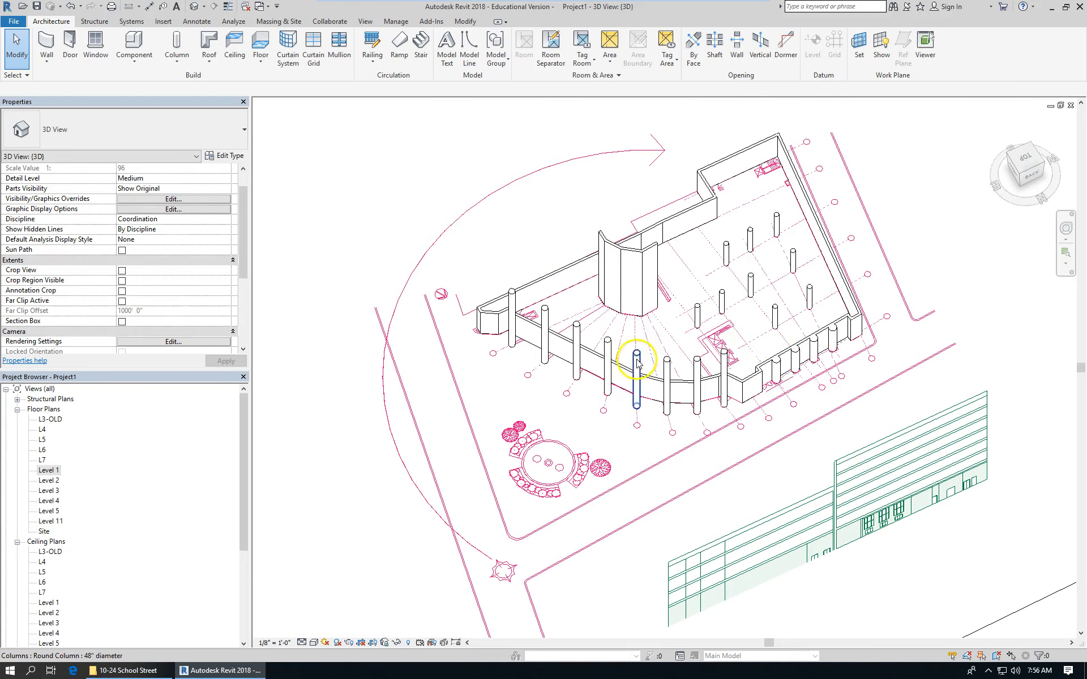
Look over the walls and columns in 3D, and open the Level 1 floor plan to examine its exterior walls, grids and core areas
{"action": "scroll", "coordinate": [622, 362], "scroll_direction": "up", "scroll_amount": 2}
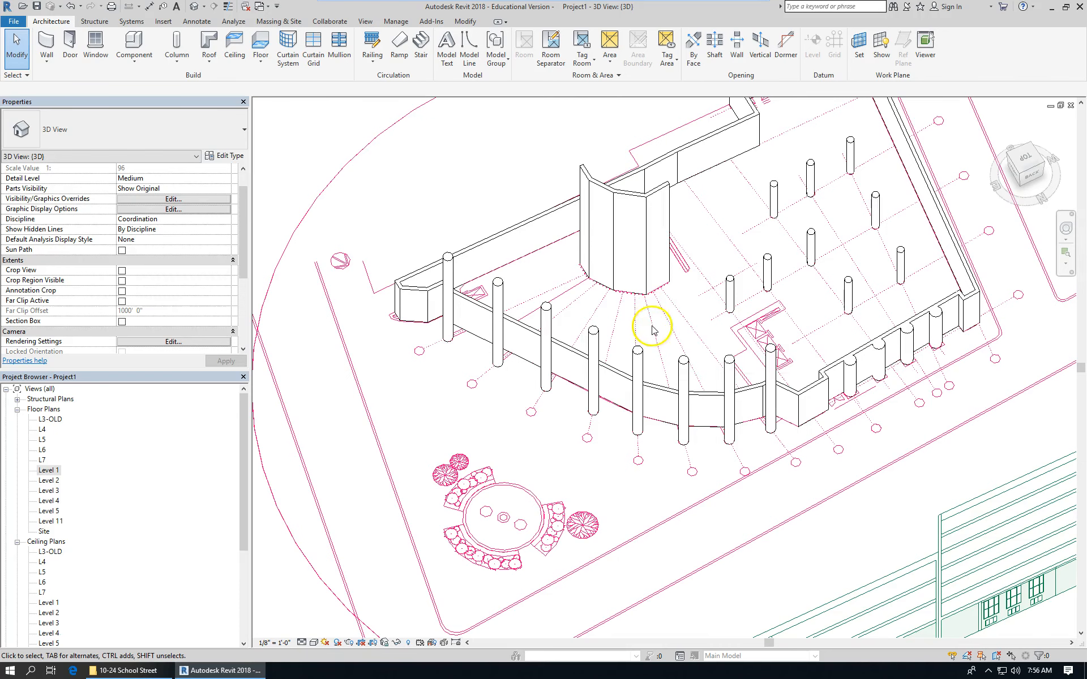
{"action": "scroll", "coordinate": [656, 328], "scroll_direction": "down", "scroll_amount": 3}
{"action": "scroll", "coordinate": [732, 321], "scroll_direction": "up", "scroll_amount": 2}
{"action": "scroll", "coordinate": [733, 321], "scroll_direction": "up", "scroll_amount": 2}
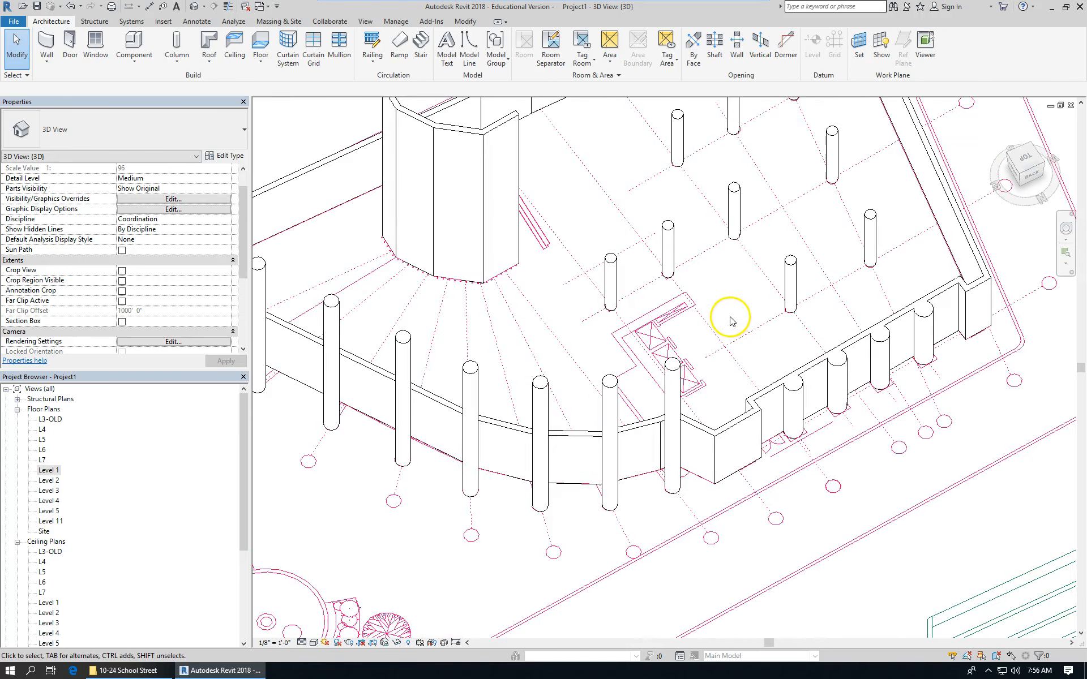
{"action": "scroll", "coordinate": [775, 315], "scroll_direction": "down", "scroll_amount": 3}
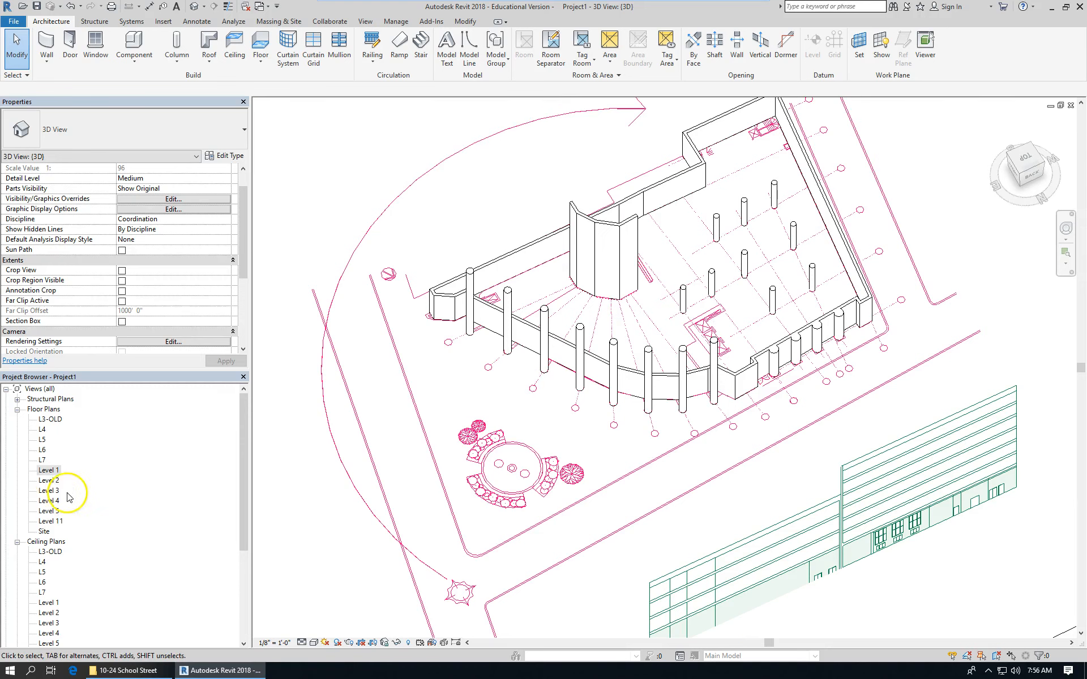
{"action": "double_click", "coordinate": [49, 470]}
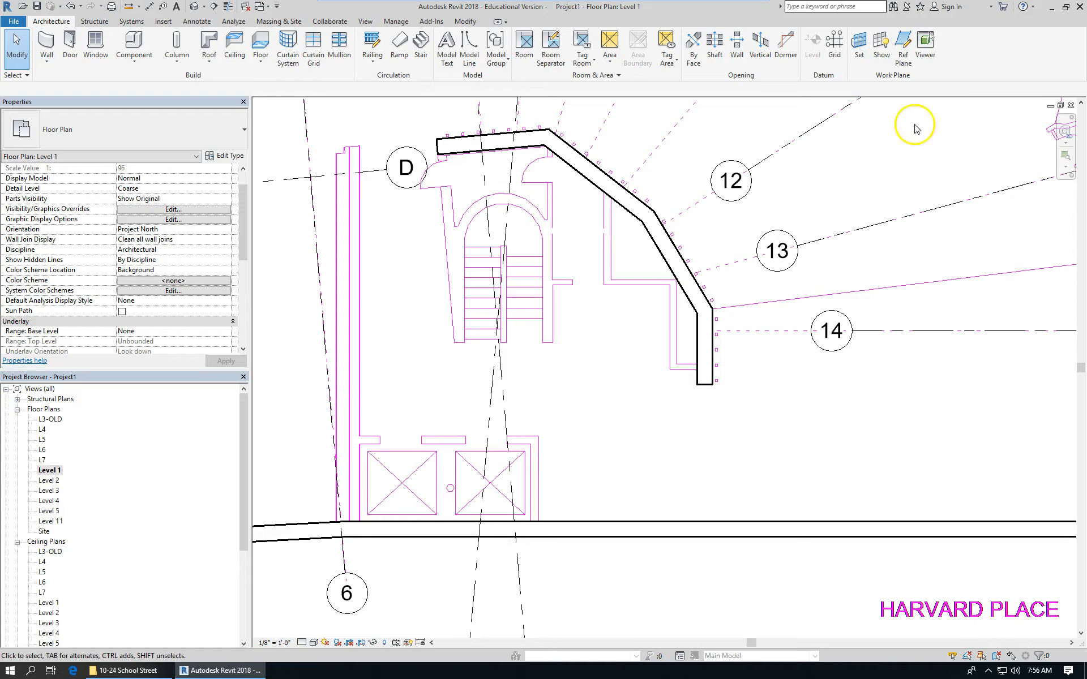
{"action": "scroll", "coordinate": [676, 283], "scroll_direction": "down", "scroll_amount": 2}
{"action": "scroll", "coordinate": [677, 283], "scroll_direction": "down", "scroll_amount": 4}
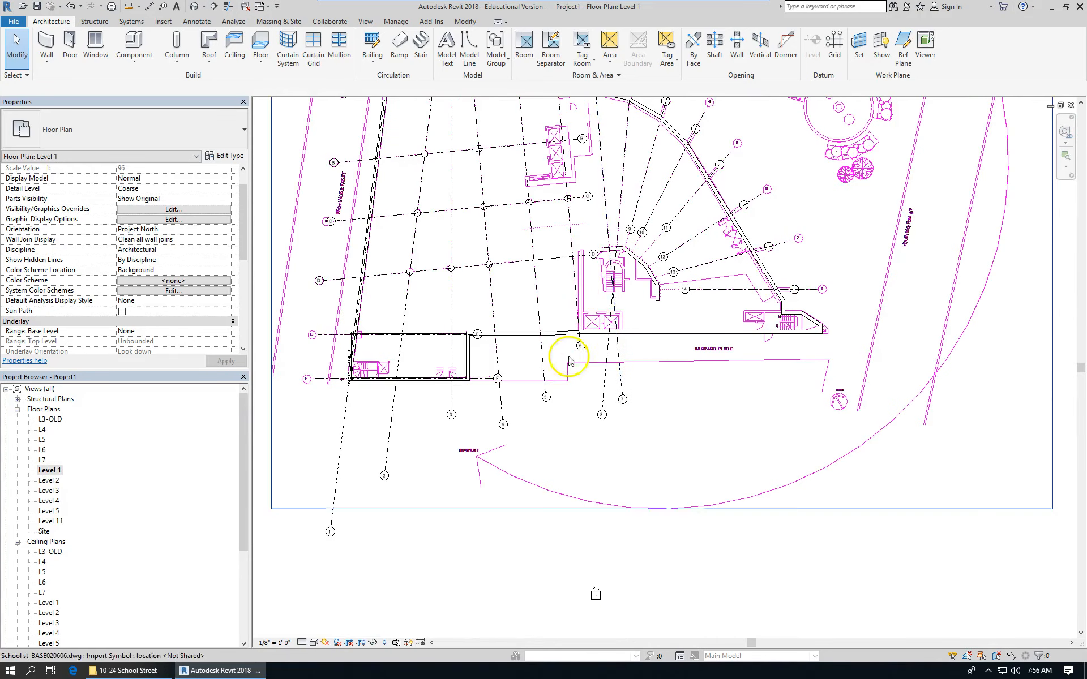
{"action": "scroll", "coordinate": [526, 365], "scroll_direction": "down", "scroll_amount": 1}
{"action": "scroll", "coordinate": [635, 207], "scroll_direction": "up", "scroll_amount": 3}
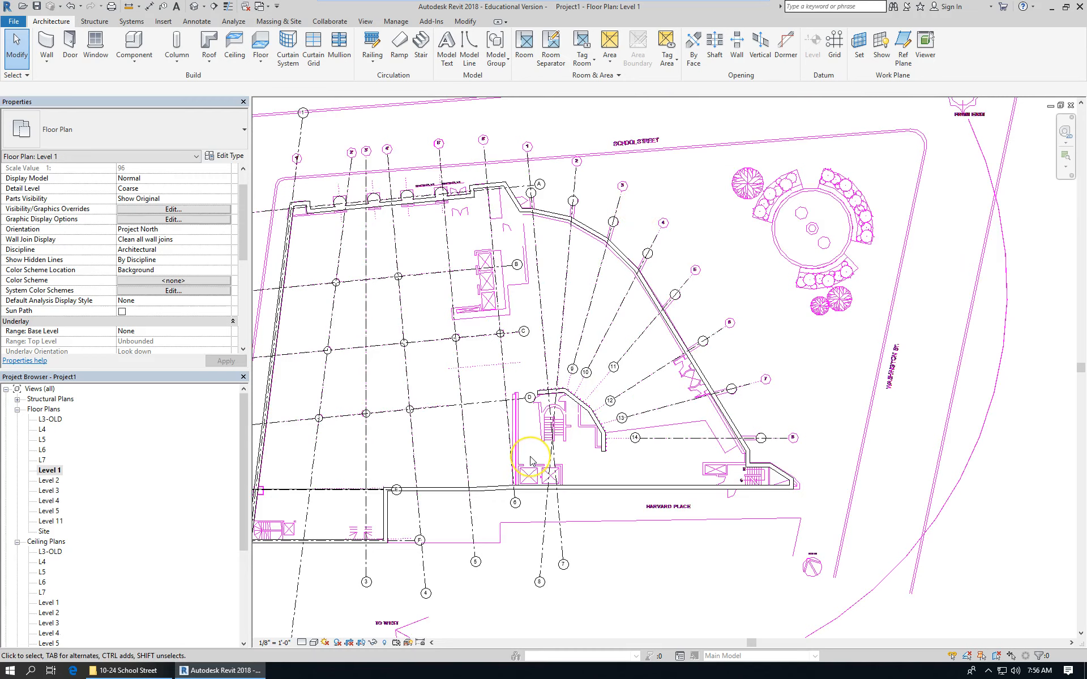
{"action": "scroll", "coordinate": [592, 236], "scroll_direction": "down", "scroll_amount": 5}
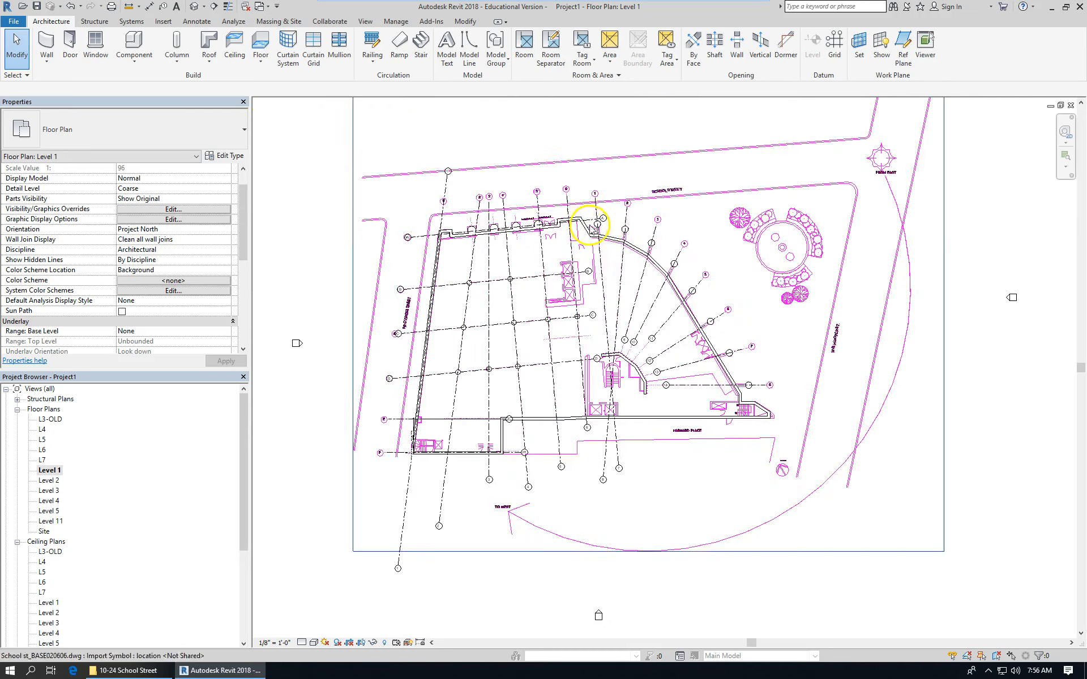
{"action": "scroll", "coordinate": [608, 334], "scroll_direction": "up", "scroll_amount": 2}
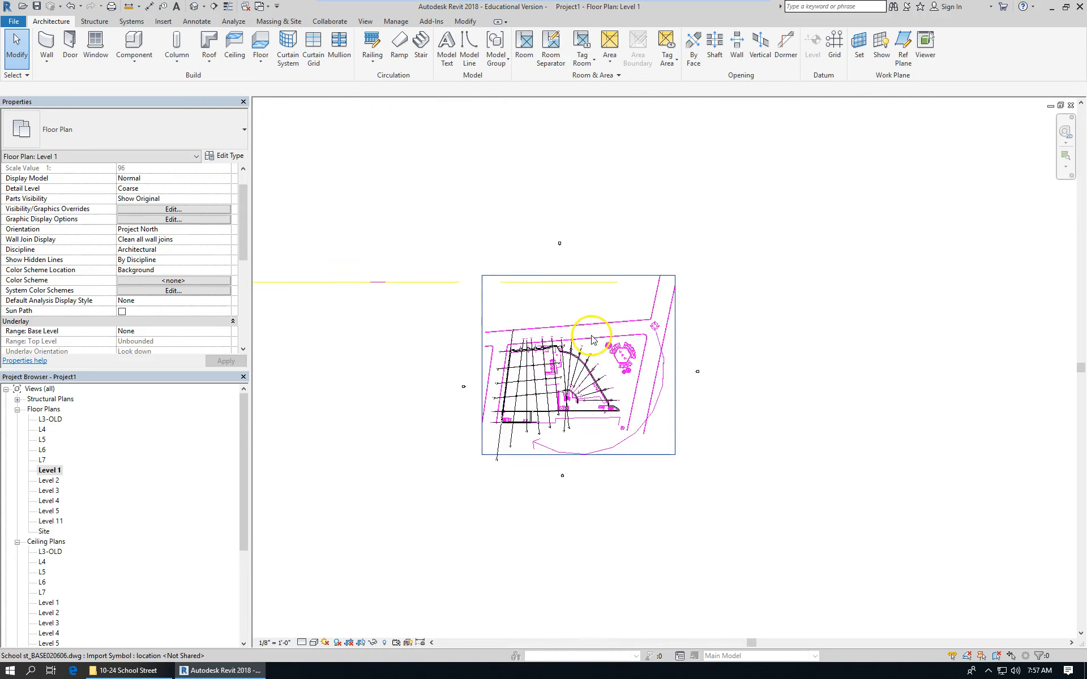
{"action": "scroll", "coordinate": [563, 396], "scroll_direction": "up", "scroll_amount": 5}
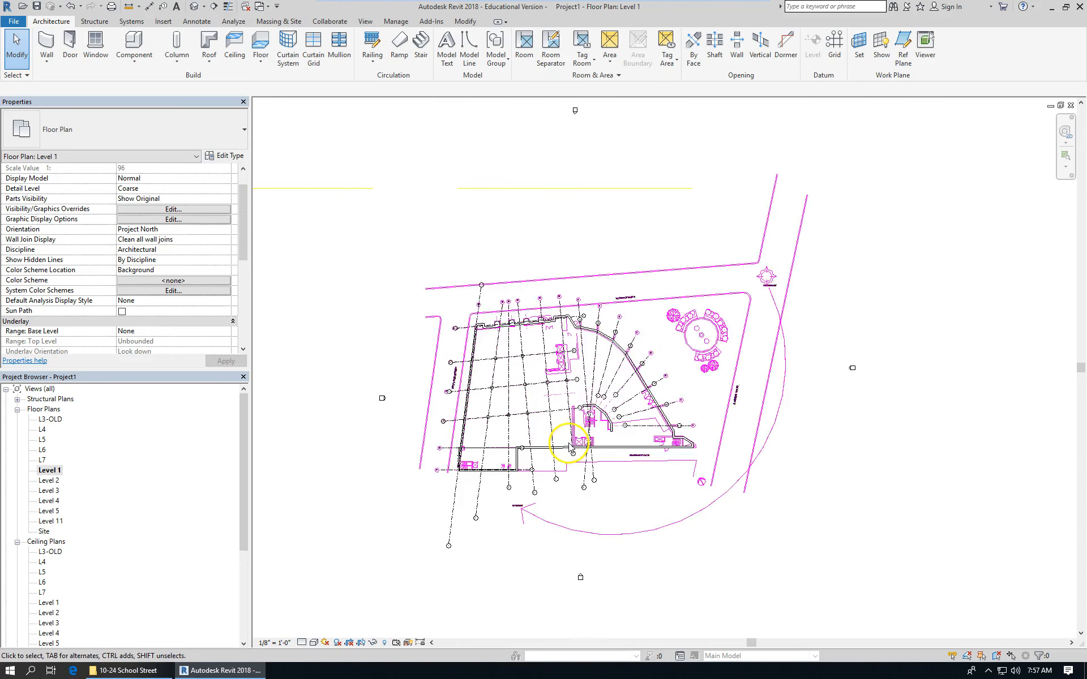
{"action": "scroll", "coordinate": [565, 395], "scroll_direction": "up", "scroll_amount": 2}
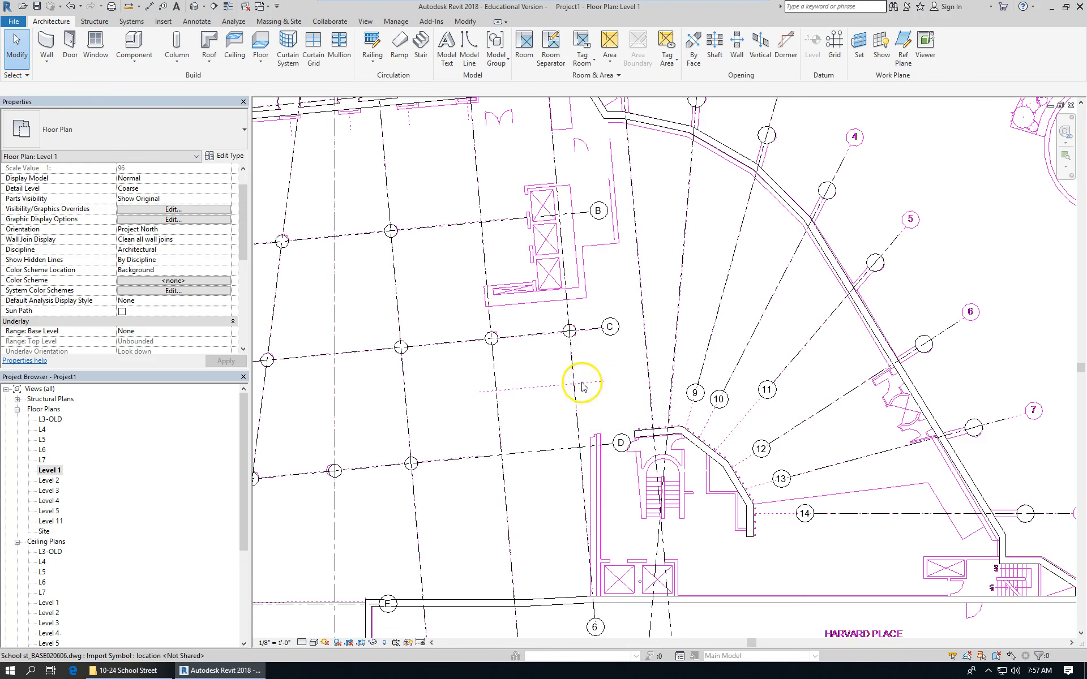
{"action": "scroll", "coordinate": [555, 299], "scroll_direction": "down", "scroll_amount": 2}
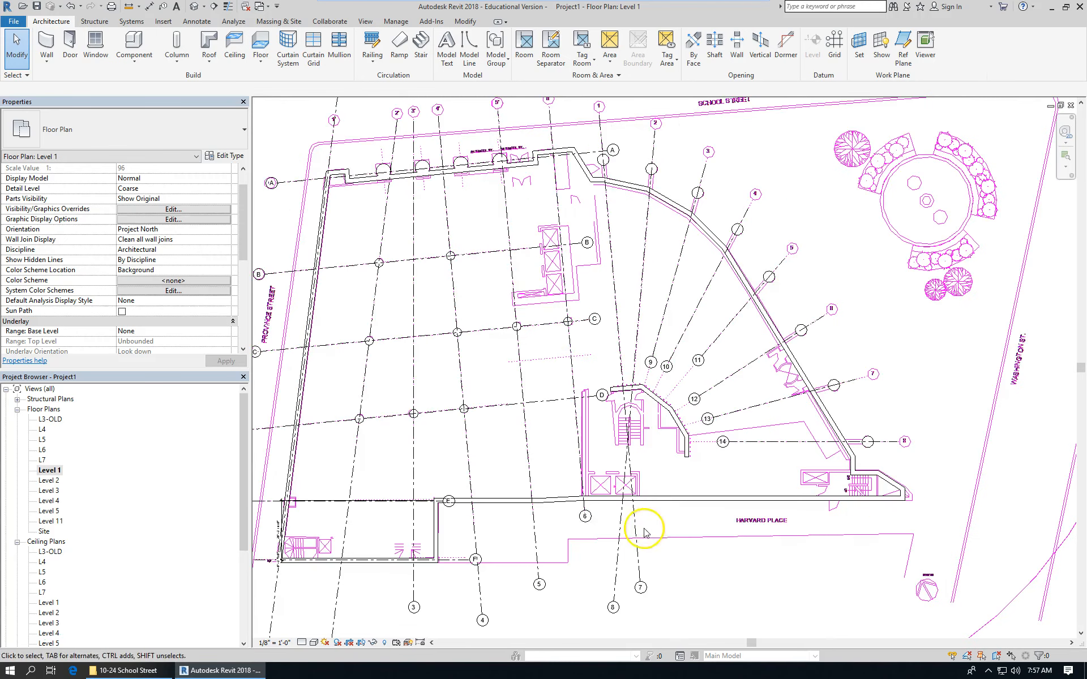
{"action": "scroll", "coordinate": [504, 376], "scroll_direction": "down", "scroll_amount": 1}
{"action": "scroll", "coordinate": [558, 291], "scroll_direction": "up", "scroll_amount": 3}
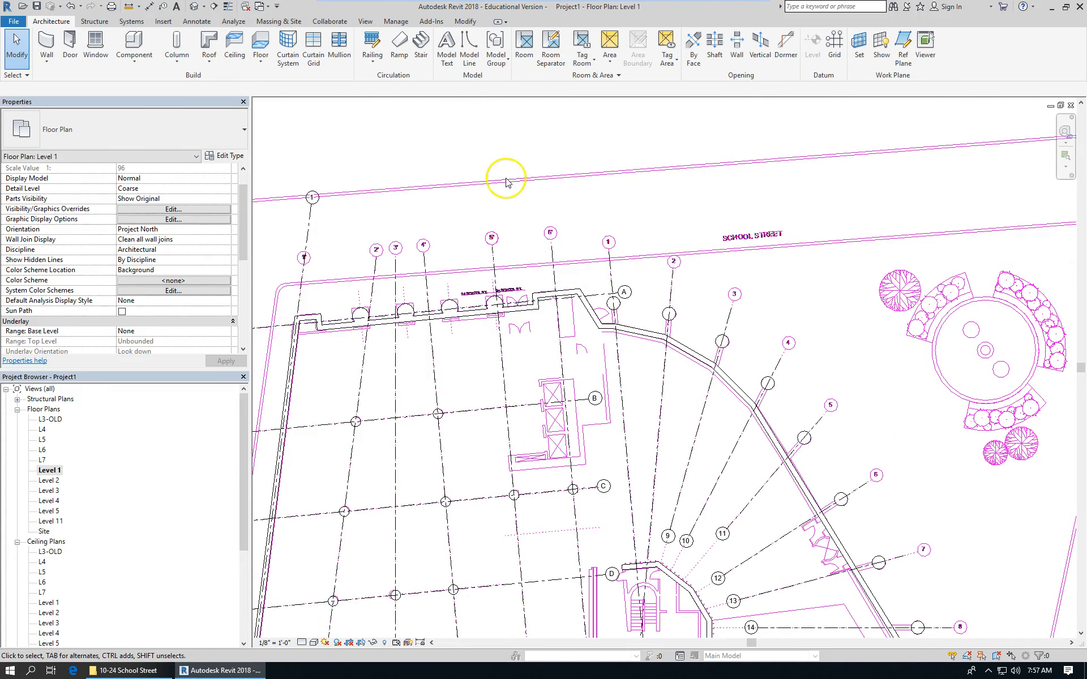
{"action": "scroll", "coordinate": [505, 180], "scroll_direction": "down", "scroll_amount": 2}
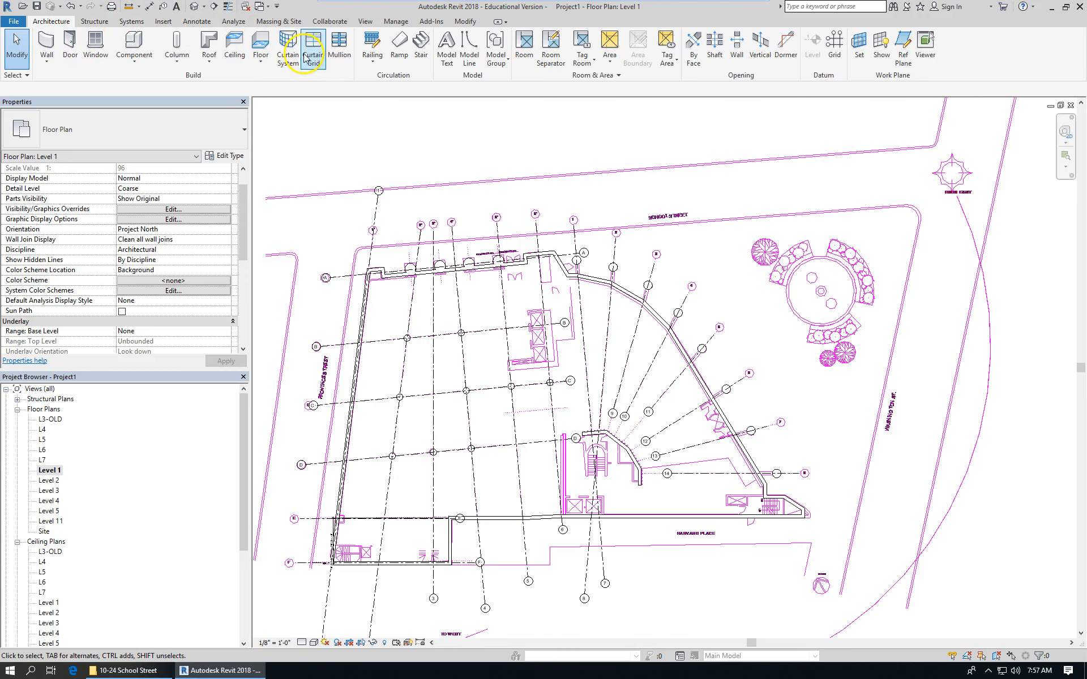
Start a Generic - 12" floor on Level 1 and begin a straight boundary line where grid 6 meets the School Street wall's outer face
{"action": "left_click", "coordinate": [261, 50]}
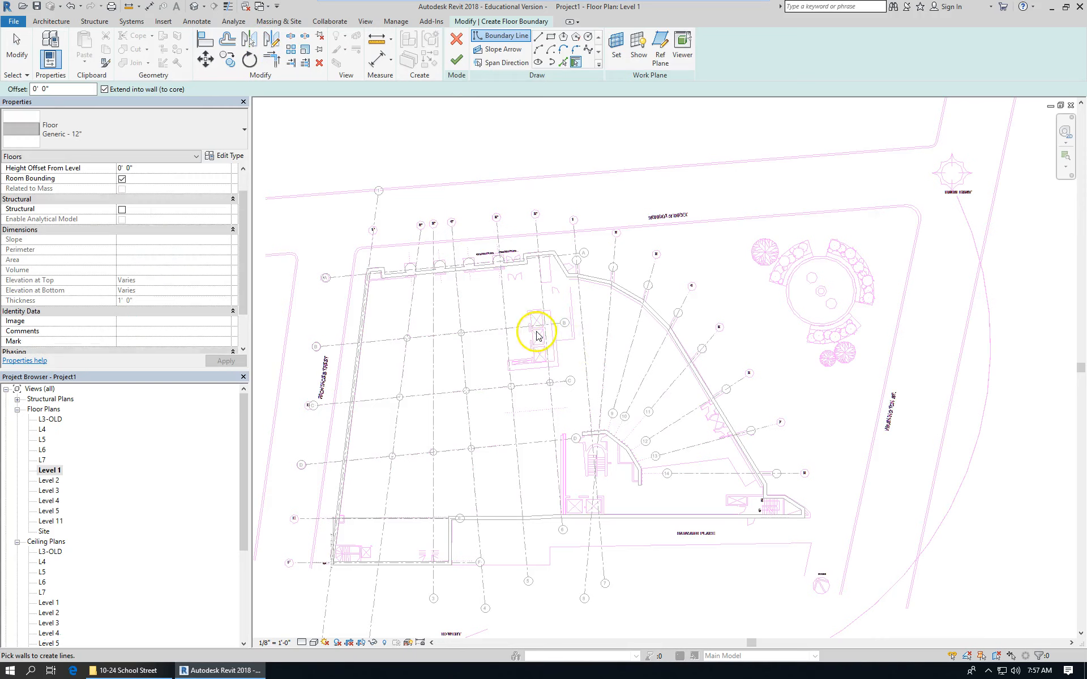
{"action": "scroll", "coordinate": [538, 334], "scroll_direction": "up", "scroll_amount": 3}
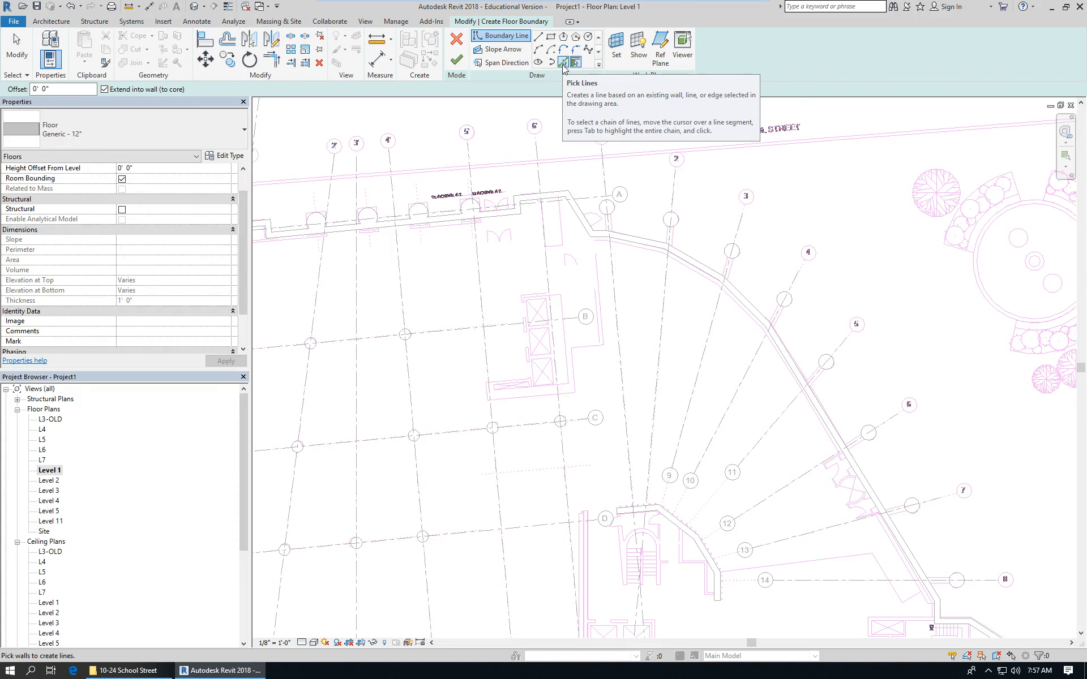
{"action": "left_click", "coordinate": [539, 36]}
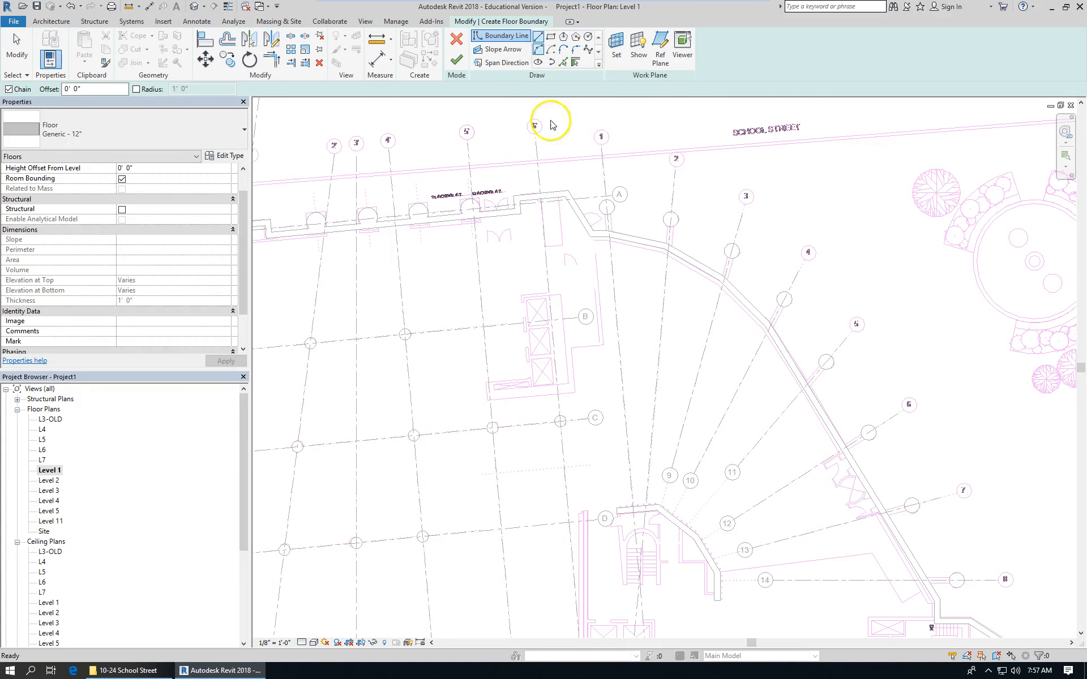
{"action": "scroll", "coordinate": [549, 215], "scroll_direction": "up", "scroll_amount": 2}
{"action": "scroll", "coordinate": [566, 113], "scroll_direction": "down", "scroll_amount": 4}
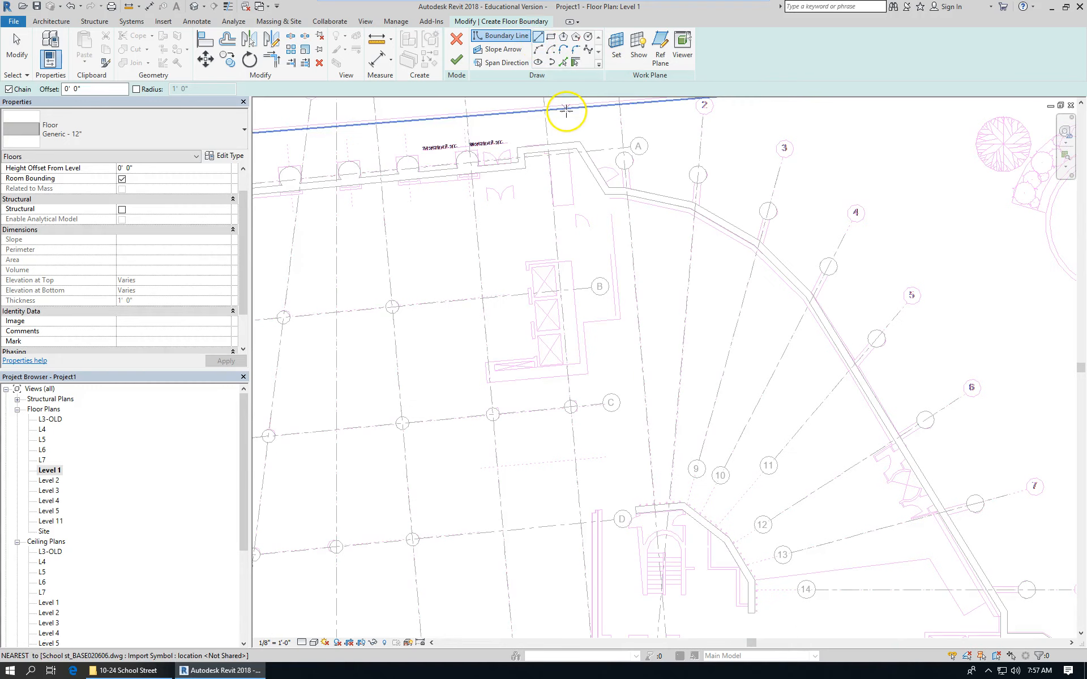
{"action": "scroll", "coordinate": [559, 136], "scroll_direction": "down", "scroll_amount": 2}
{"action": "scroll", "coordinate": [548, 129], "scroll_direction": "up", "scroll_amount": 4}
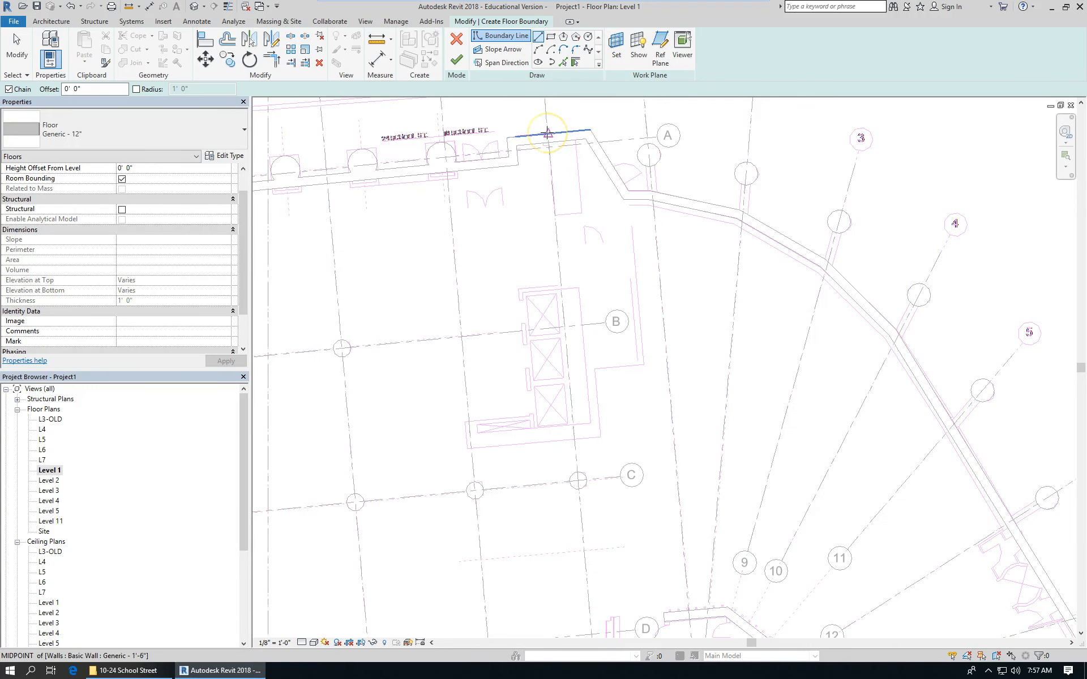
{"action": "scroll", "coordinate": [546, 132], "scroll_direction": "up", "scroll_amount": 5}
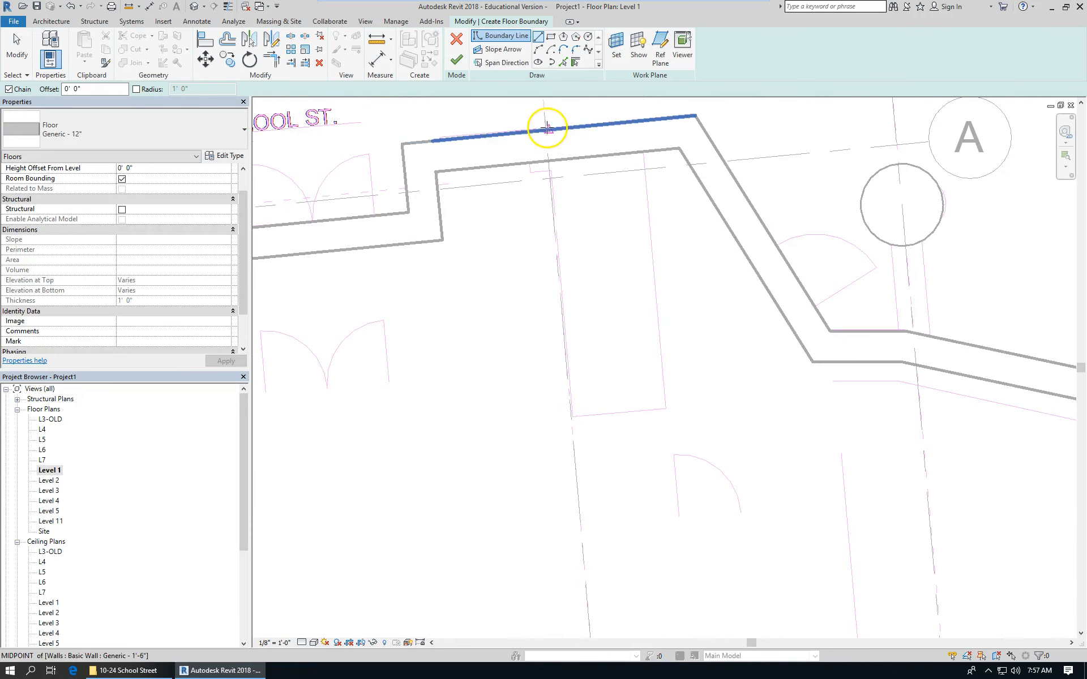
{"action": "scroll", "coordinate": [544, 129], "scroll_direction": "up", "scroll_amount": 2}
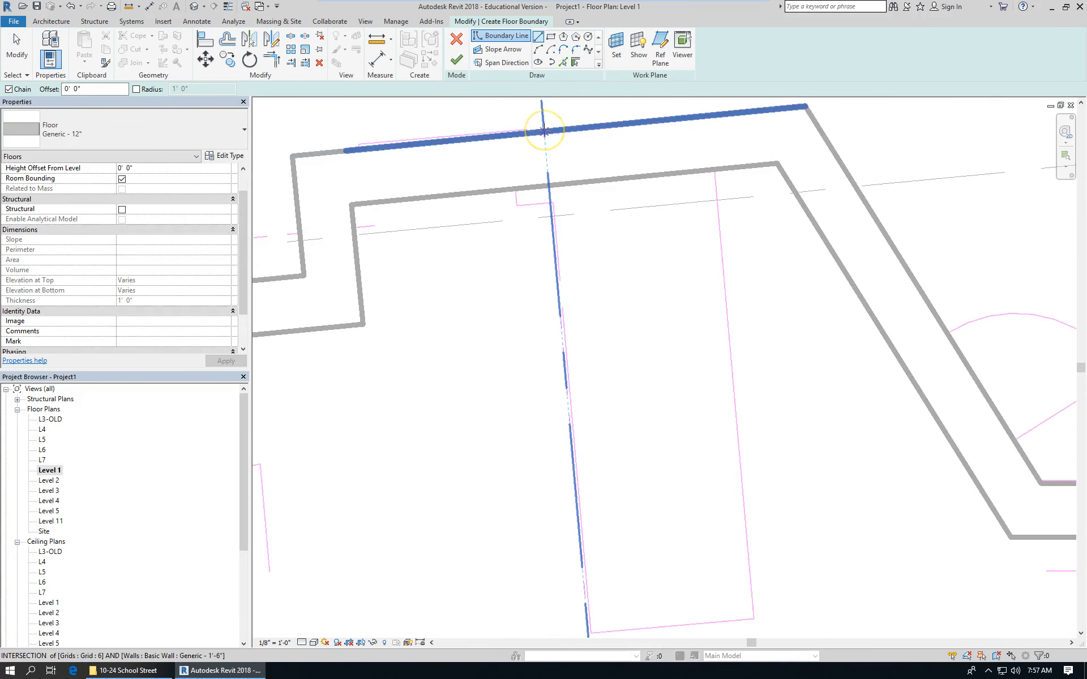
{"action": "left_click", "coordinate": [543, 130]}
Run the floor boundary line along grid 6 to the outer face of the Harvard Place wall
{"action": "scroll", "coordinate": [553, 189], "scroll_direction": "down", "scroll_amount": 3}
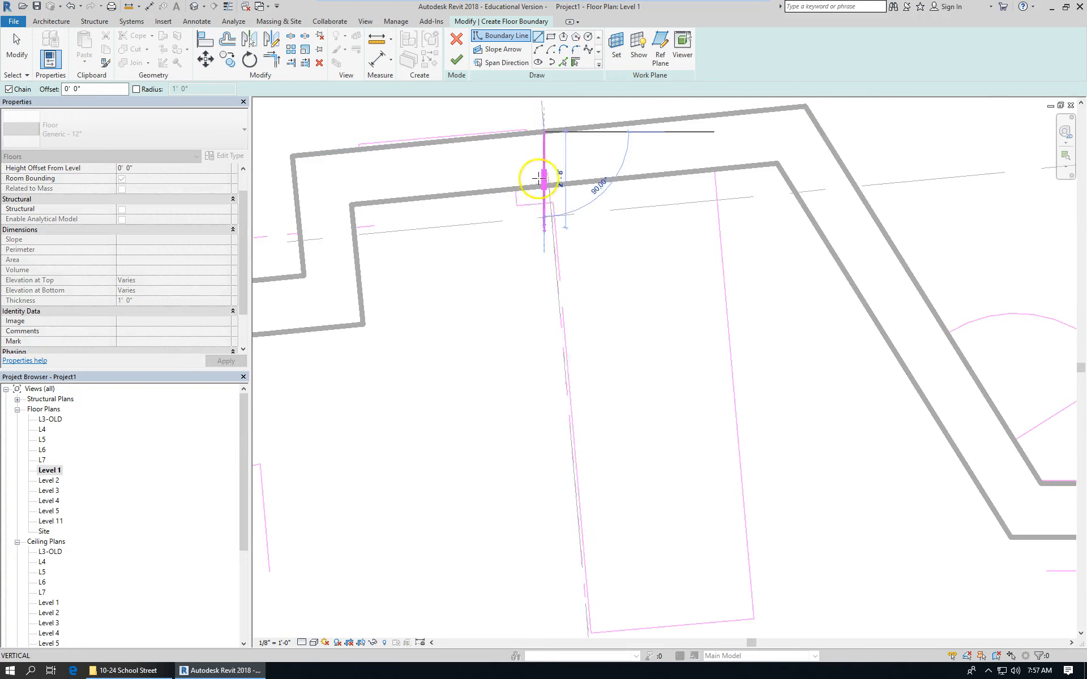
{"action": "scroll", "coordinate": [548, 146], "scroll_direction": "down", "scroll_amount": 5}
{"action": "scroll", "coordinate": [555, 131], "scroll_direction": "down", "scroll_amount": 4}
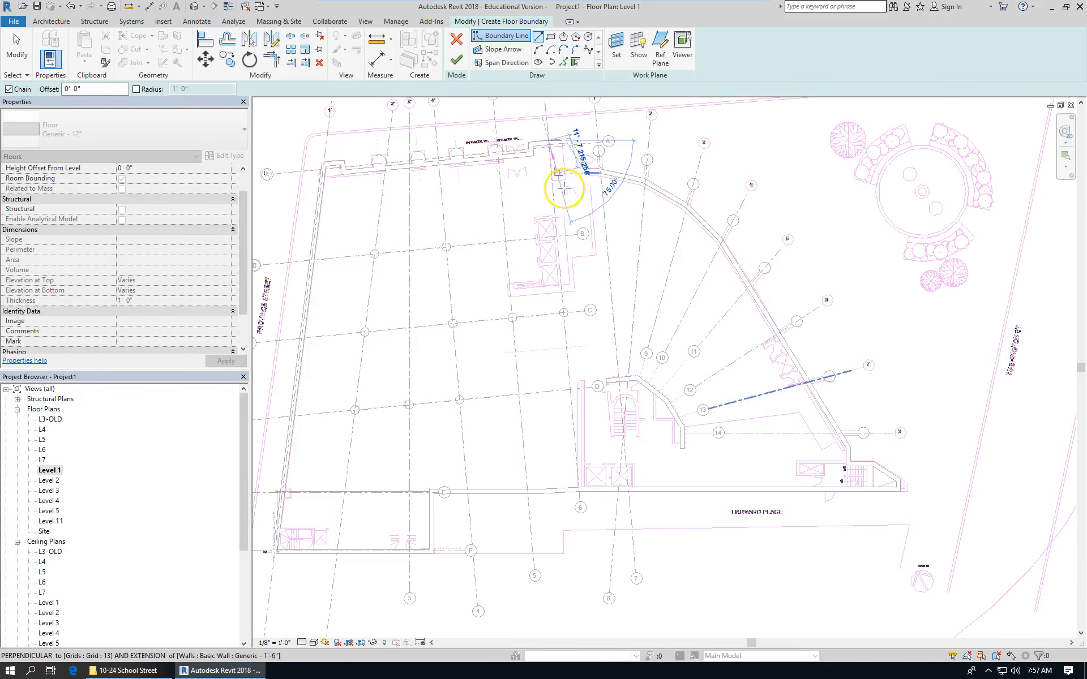
{"action": "left_click", "coordinate": [568, 312]}
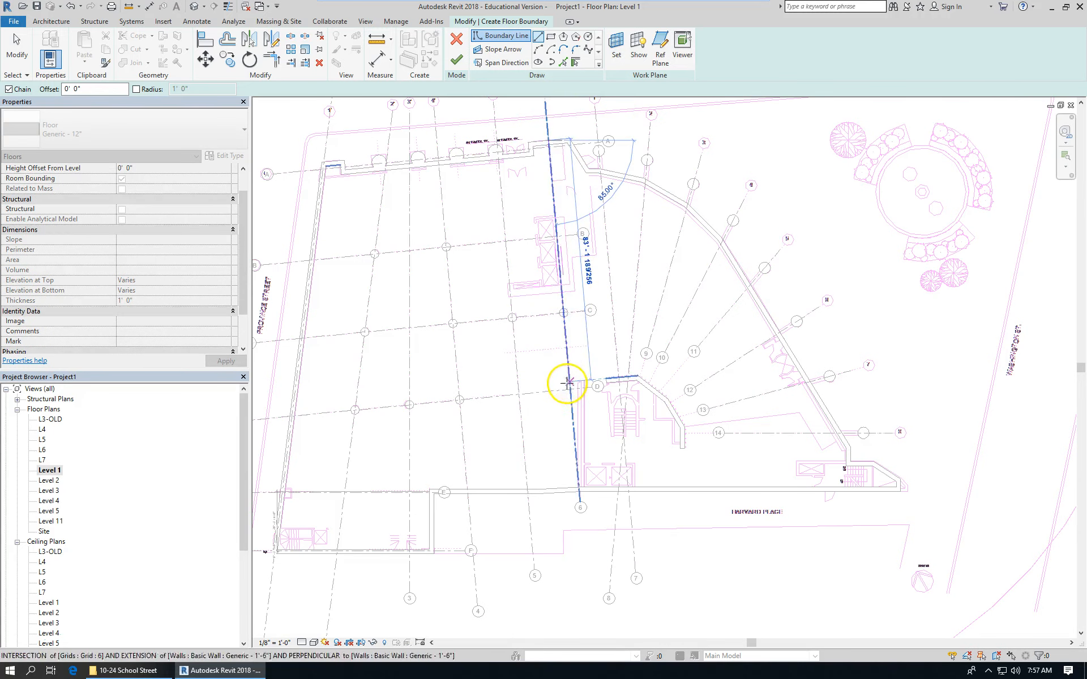
{"action": "scroll", "coordinate": [498, 170], "scroll_direction": "down", "scroll_amount": 3}
{"action": "scroll", "coordinate": [540, 346], "scroll_direction": "up", "scroll_amount": 6}
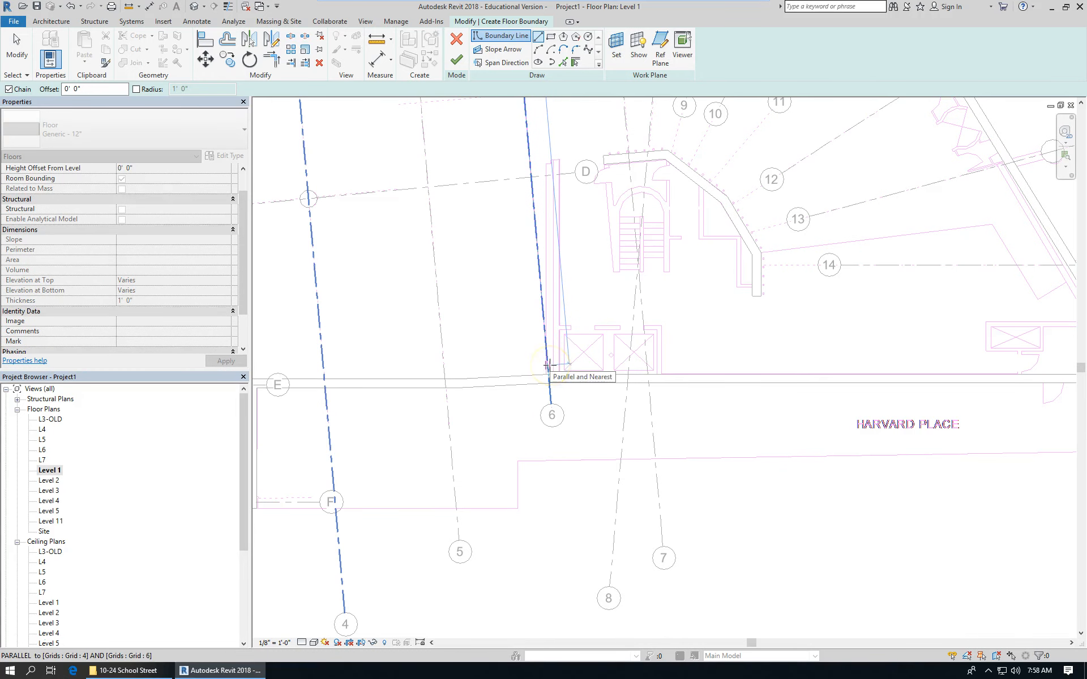
{"action": "scroll", "coordinate": [551, 379], "scroll_direction": "up", "scroll_amount": 3}
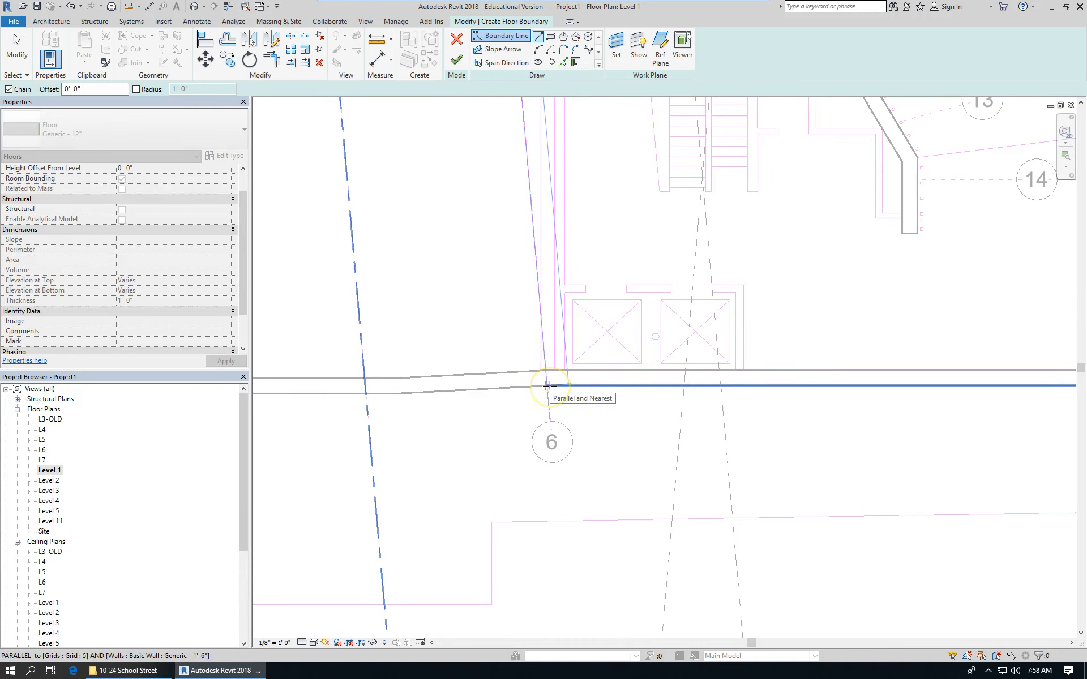
{"action": "left_click", "coordinate": [550, 387]}
Continue the boundary along the outer face of the Harvard Place wall to its far end and around the short end wall
{"action": "scroll", "coordinate": [359, 376], "scroll_direction": "down", "scroll_amount": 8}
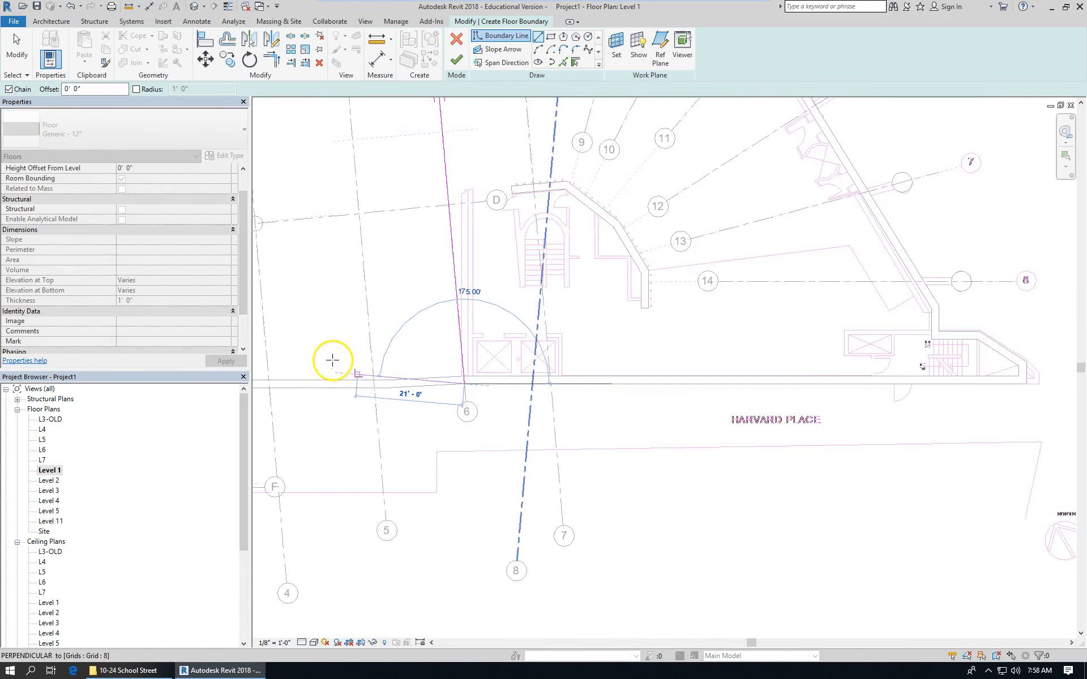
{"action": "scroll", "coordinate": [796, 370], "scroll_direction": "up", "scroll_amount": 3}
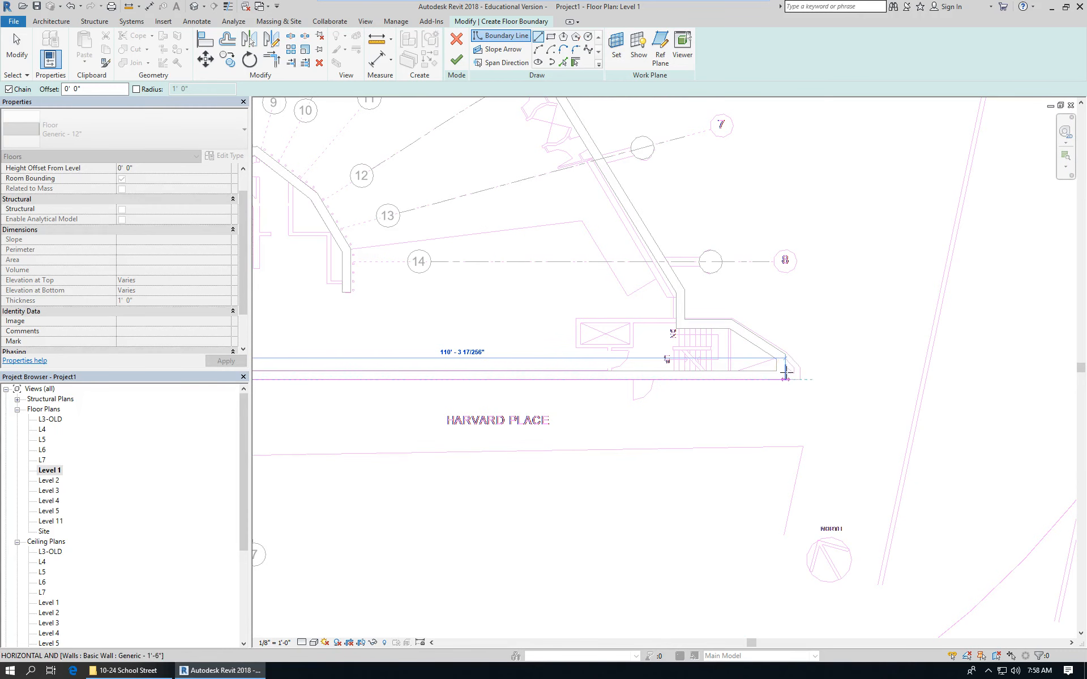
{"action": "left_click", "coordinate": [796, 373]}
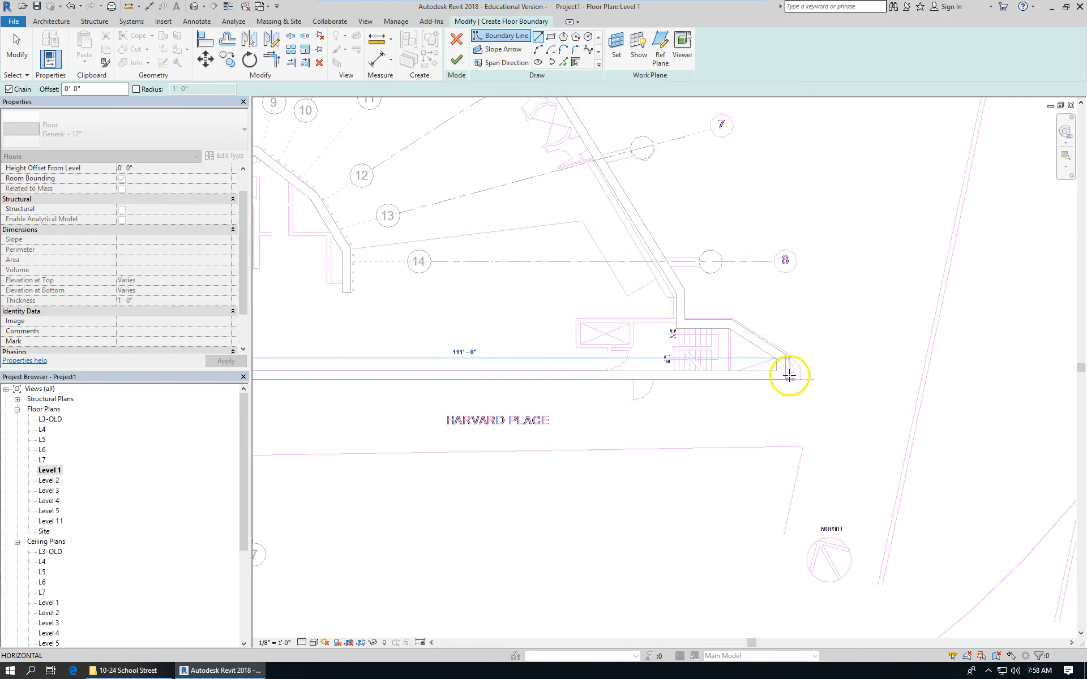
{"action": "left_click", "coordinate": [788, 377]}
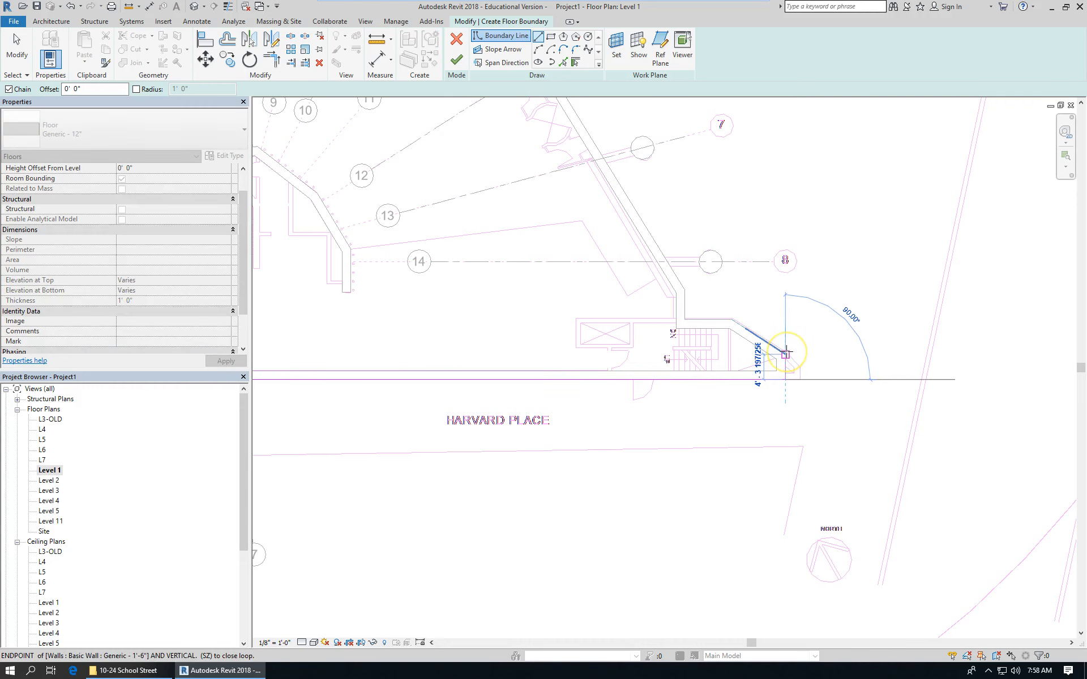
{"action": "left_click", "coordinate": [785, 354]}
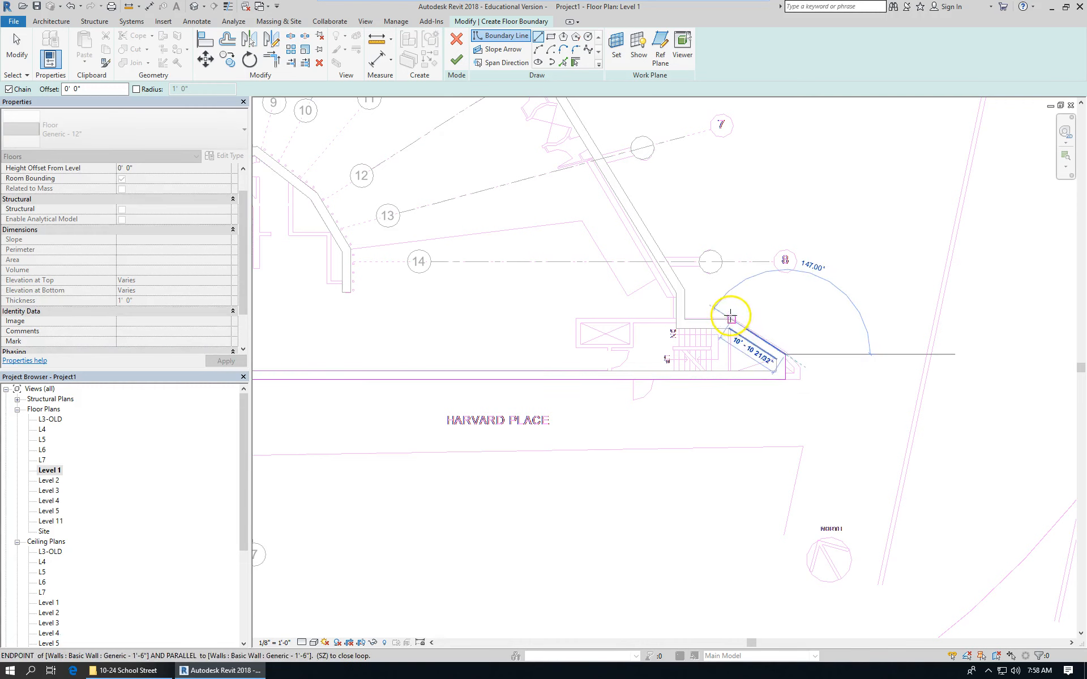
Trace the outer face of the angled wall and the two-segment jog beside the corner stair up to the long diagonal wall
{"action": "scroll", "coordinate": [728, 312], "scroll_direction": "up", "scroll_amount": 4}
{"action": "scroll", "coordinate": [729, 313], "scroll_direction": "up", "scroll_amount": 3}
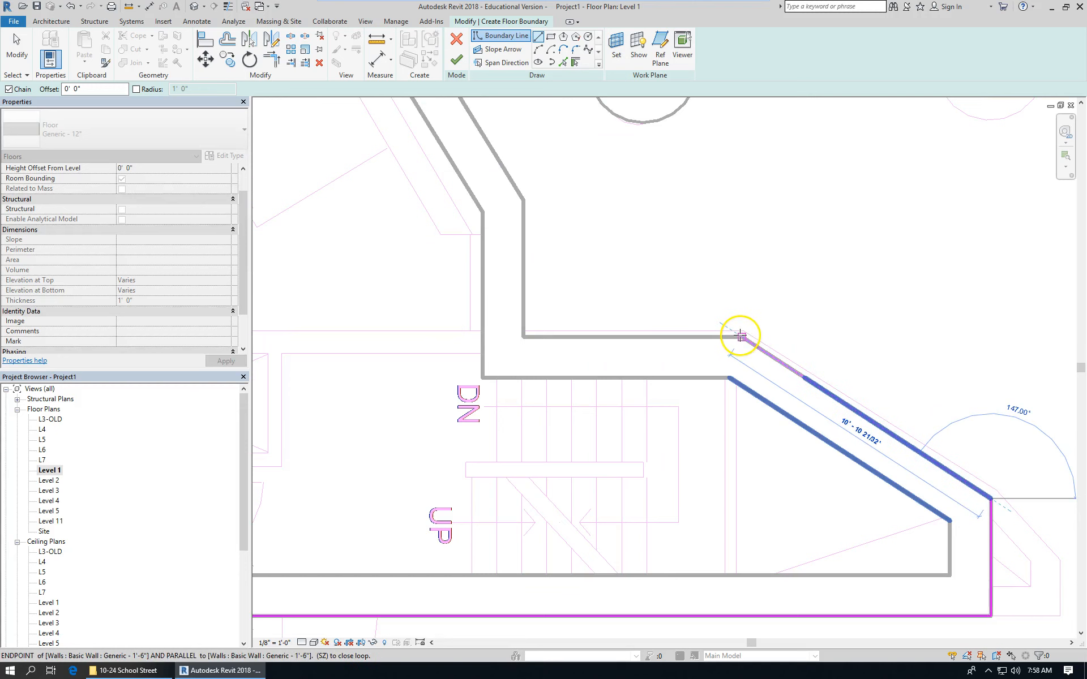
{"action": "left_click", "coordinate": [740, 336]}
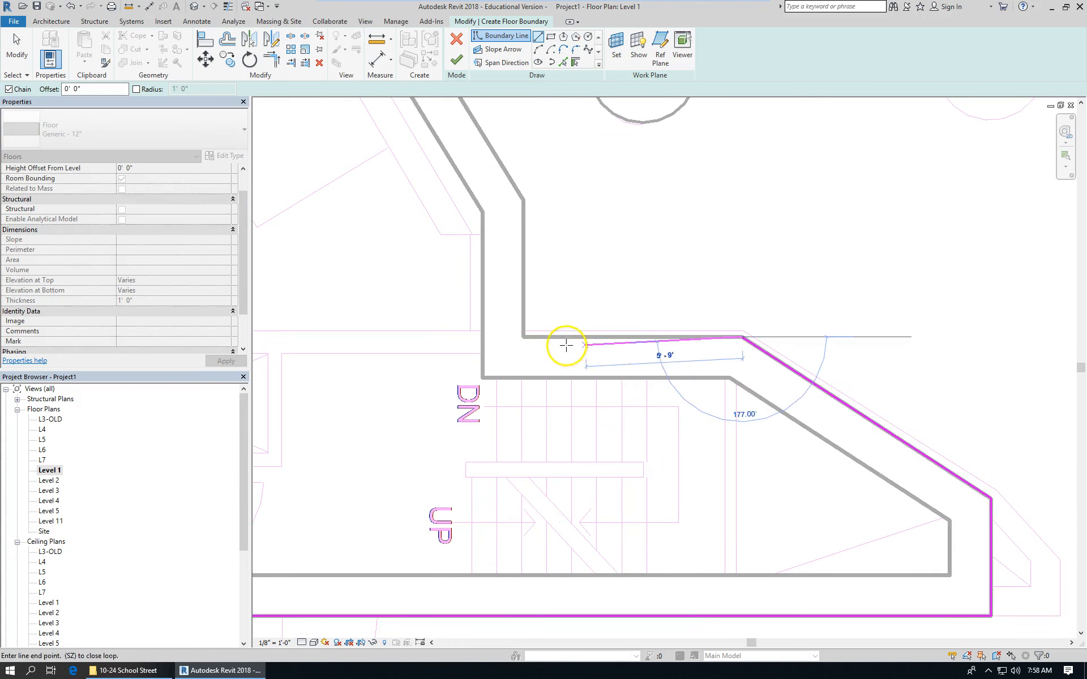
{"action": "left_click", "coordinate": [527, 336]}
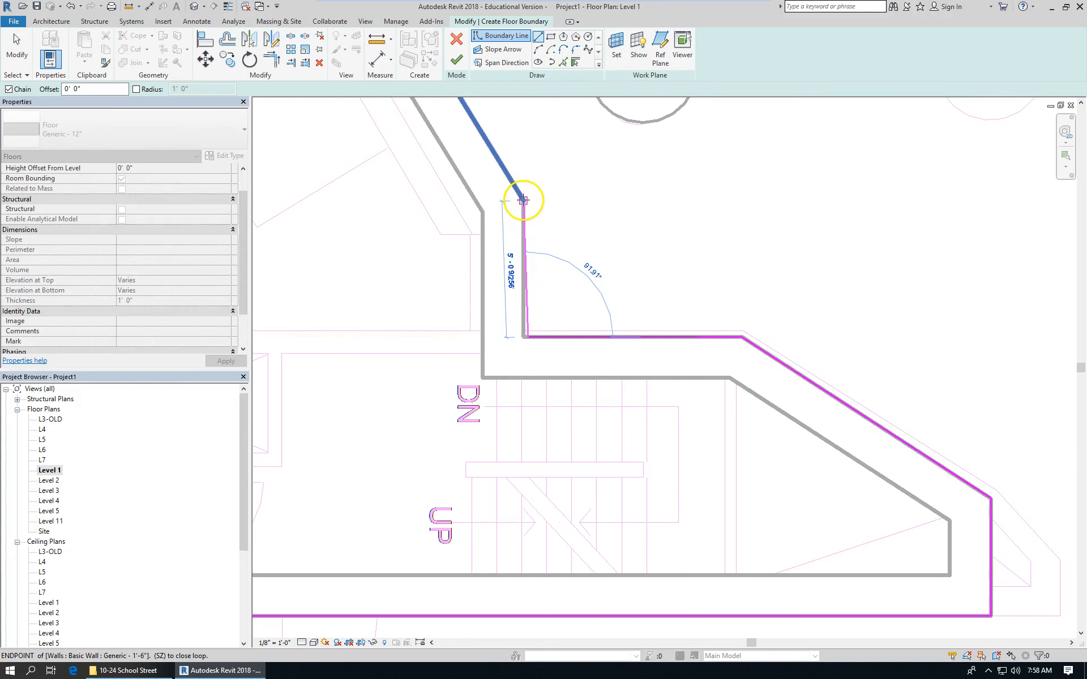
{"action": "left_click", "coordinate": [524, 200]}
Extend the floor boundary along the long diagonal wall's outer face to the corner at grid 10
{"action": "scroll", "coordinate": [801, 521], "scroll_direction": "down", "scroll_amount": 5}
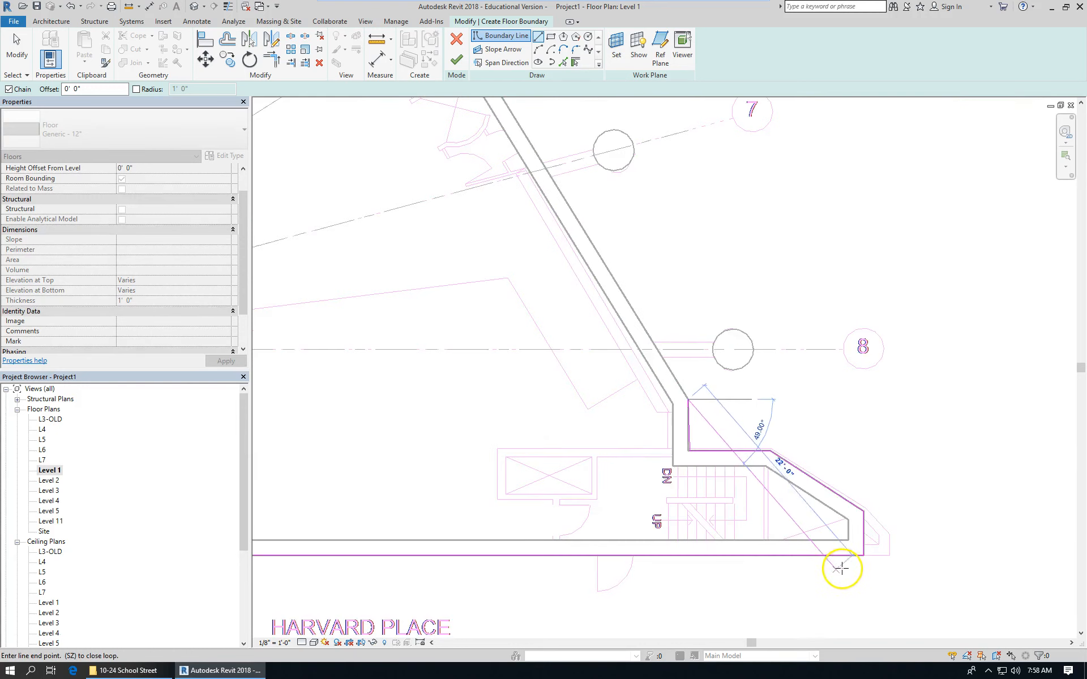
{"action": "scroll", "coordinate": [767, 476], "scroll_direction": "down", "scroll_amount": 3}
{"action": "scroll", "coordinate": [665, 249], "scroll_direction": "up", "scroll_amount": 3}
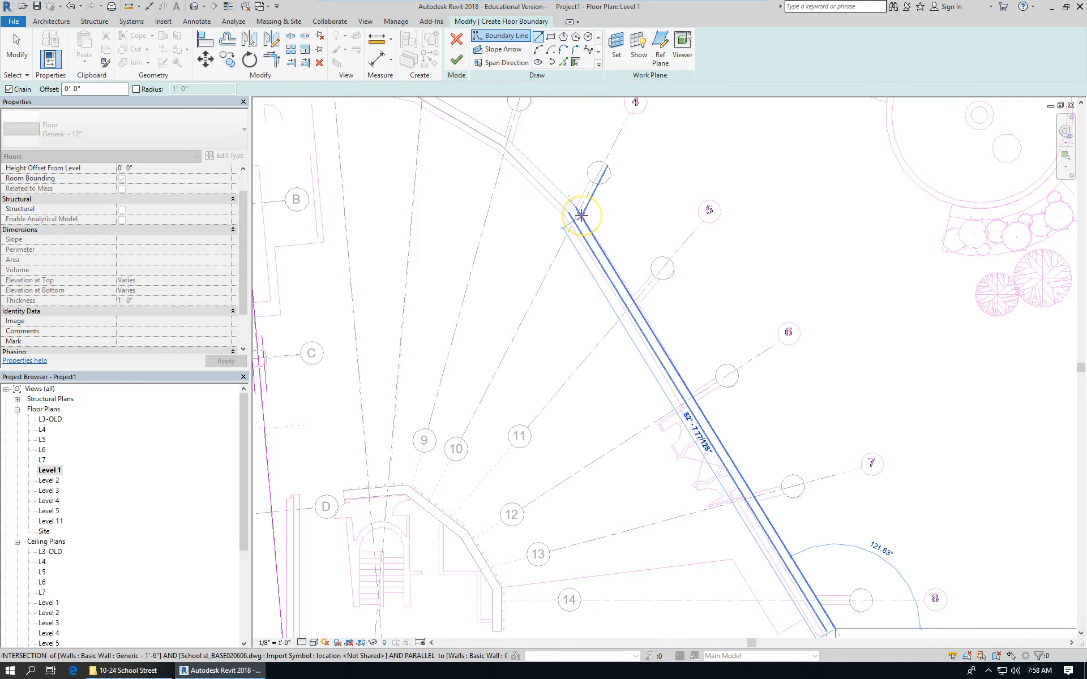
{"action": "scroll", "coordinate": [580, 215], "scroll_direction": "up", "scroll_amount": 3}
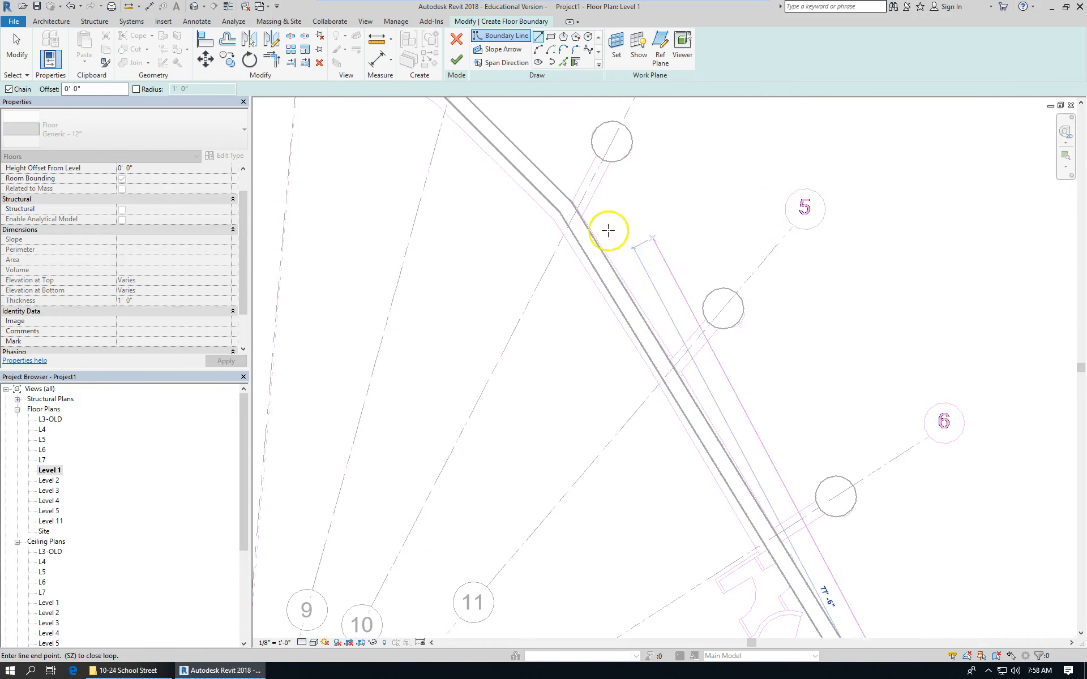
{"action": "left_click", "coordinate": [570, 203]}
Continue the boundary along the outer face of the three wall facets, through the corners at grids 9, 8 and 7
{"action": "scroll", "coordinate": [902, 359], "scroll_direction": "down", "scroll_amount": 5}
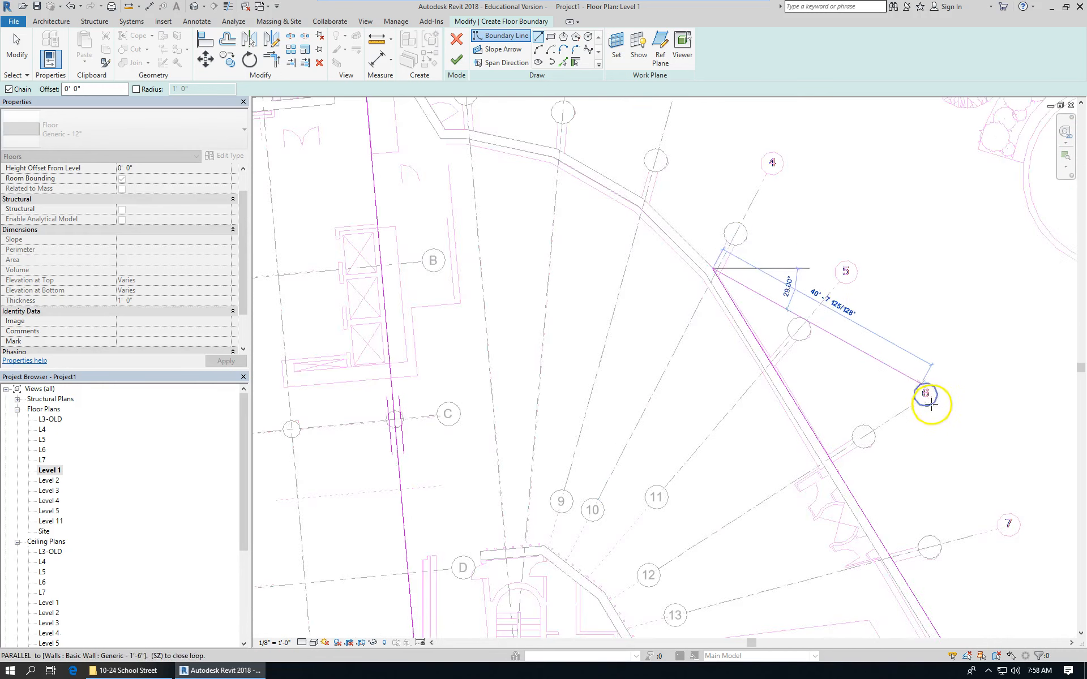
{"action": "scroll", "coordinate": [856, 325], "scroll_direction": "up", "scroll_amount": 5}
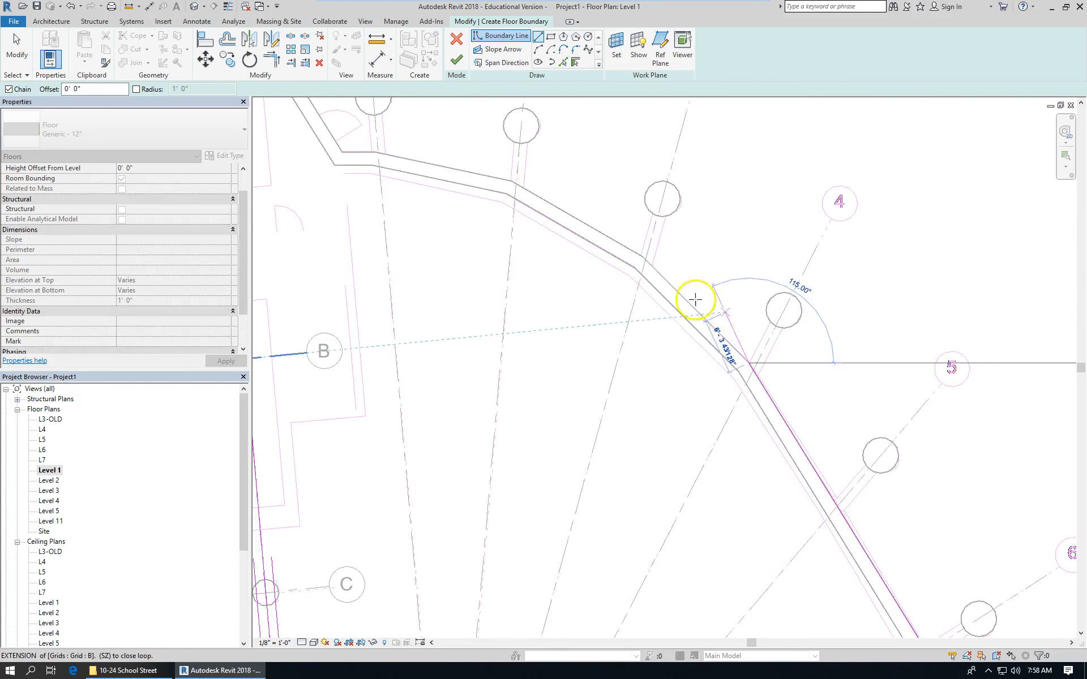
{"action": "left_click", "coordinate": [642, 256]}
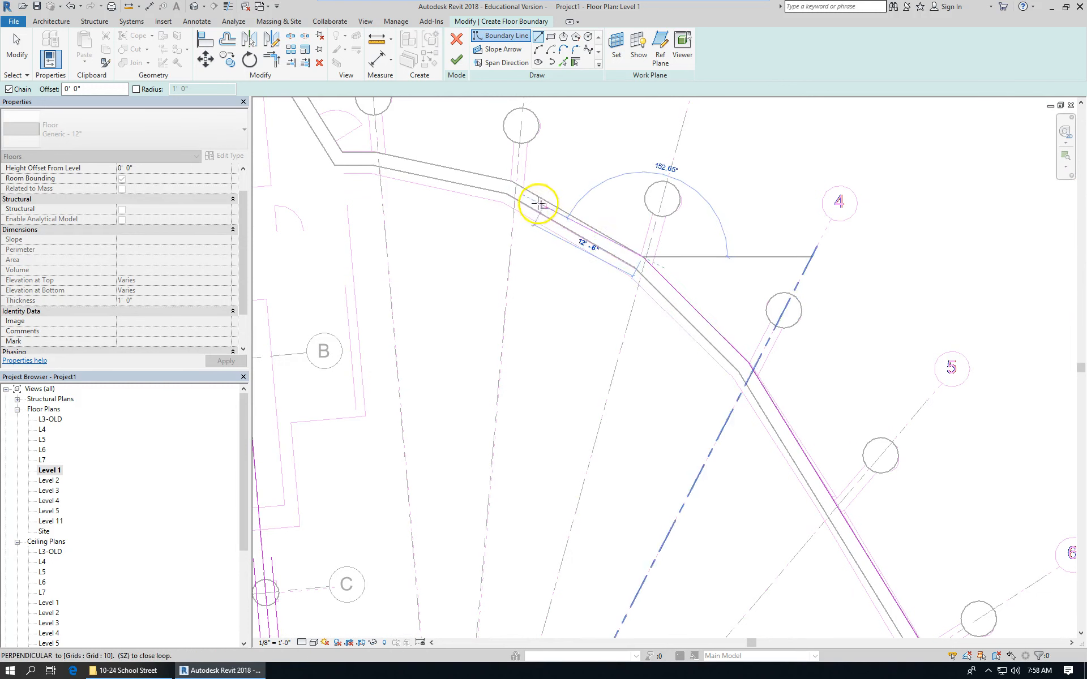
{"action": "left_click", "coordinate": [511, 181]}
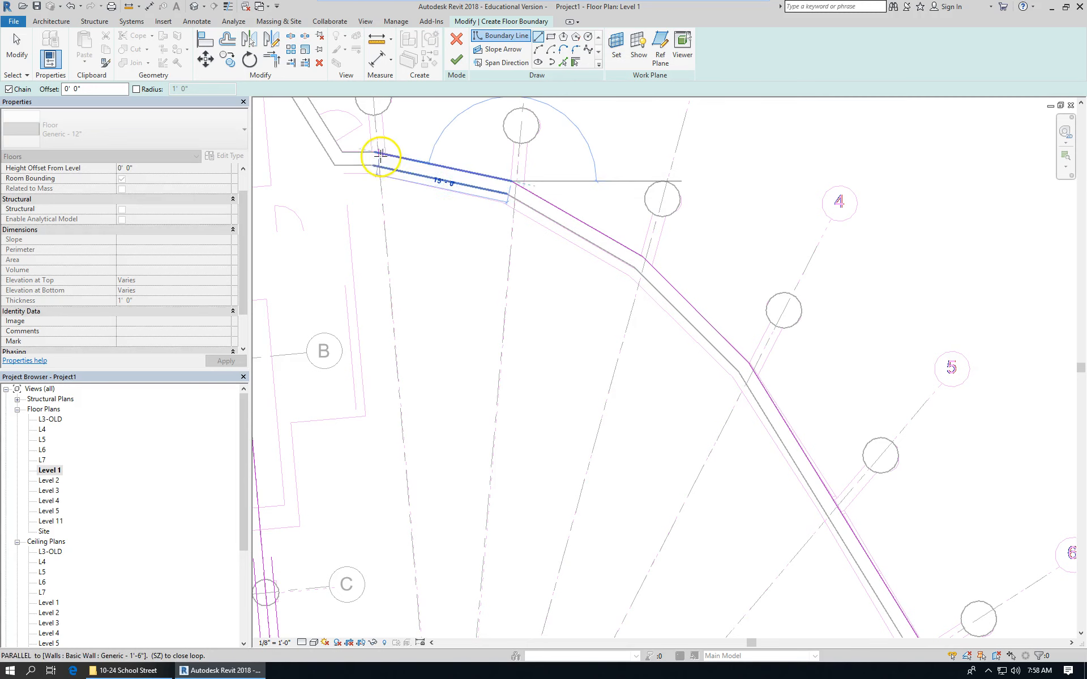
{"action": "left_click", "coordinate": [376, 152]}
Close the floor boundary along the short straight wall, the angled return and the School Street wall back to grid 6, and end the line chain
{"action": "scroll", "coordinate": [845, 480], "scroll_direction": "down", "scroll_amount": 5}
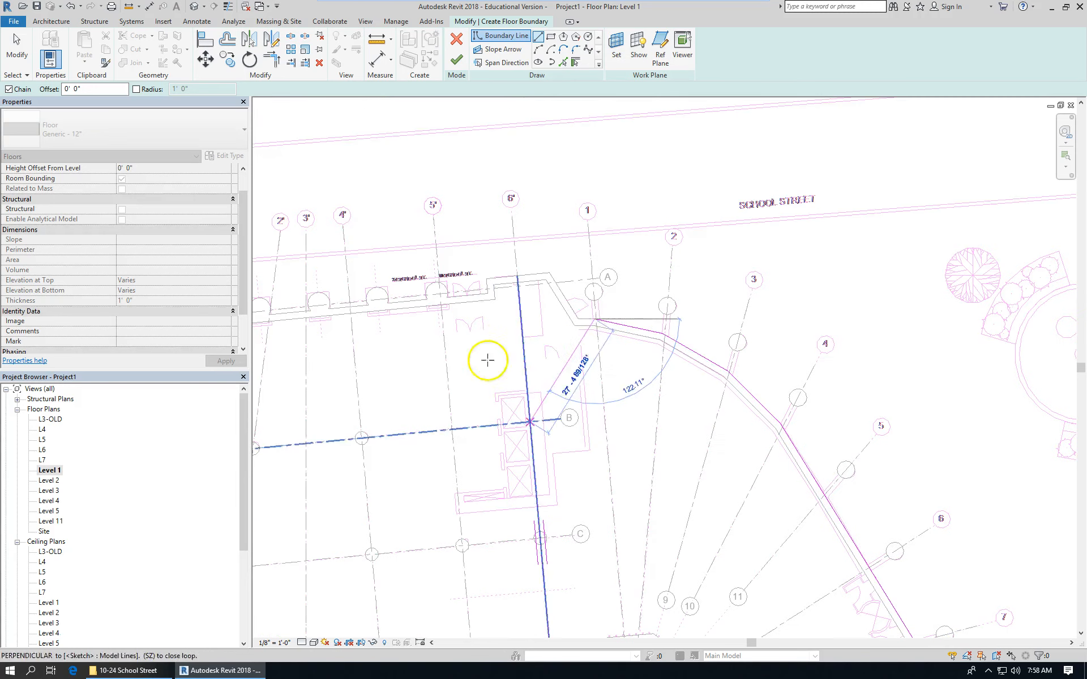
{"action": "scroll", "coordinate": [506, 303], "scroll_direction": "up", "scroll_amount": 4}
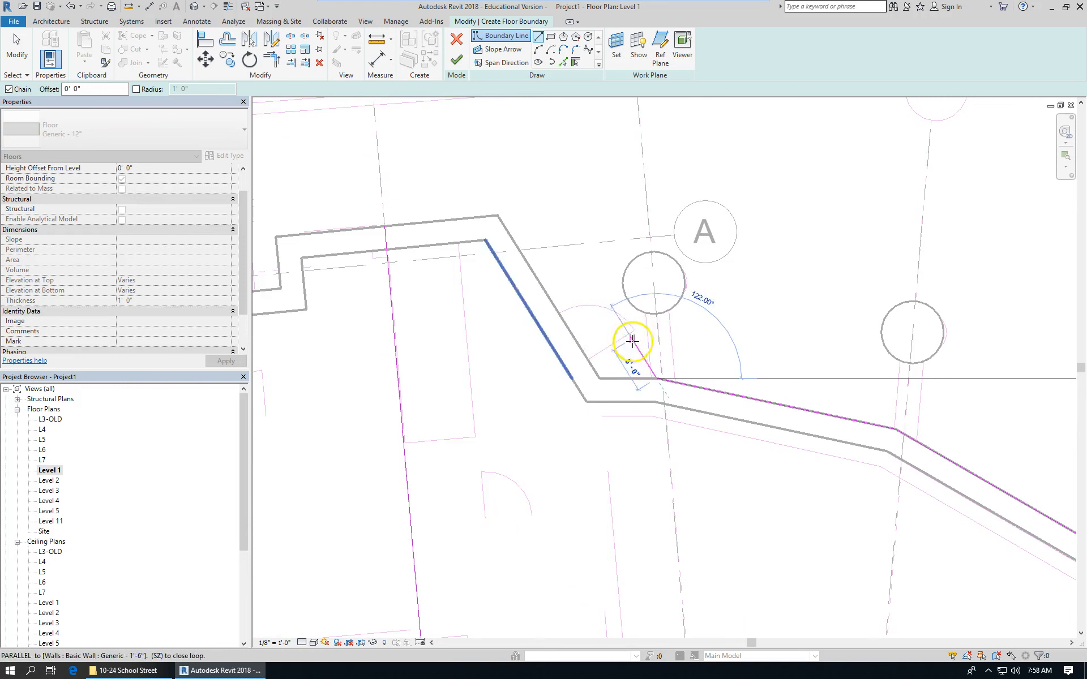
{"action": "left_click", "coordinate": [598, 379]}
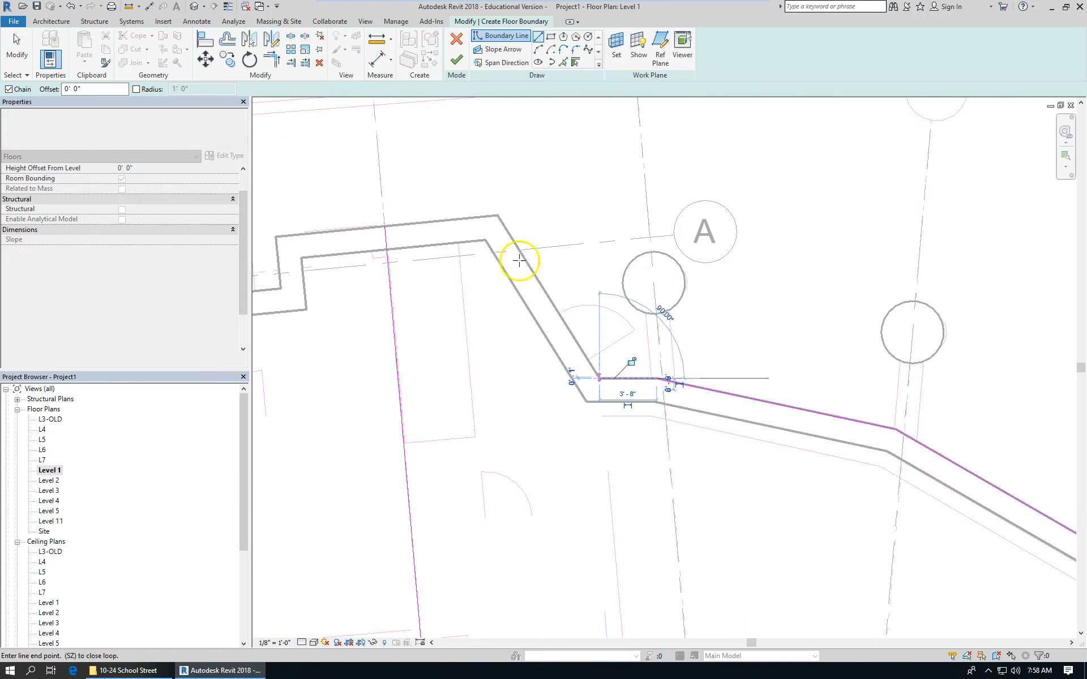
{"action": "left_click", "coordinate": [497, 215]}
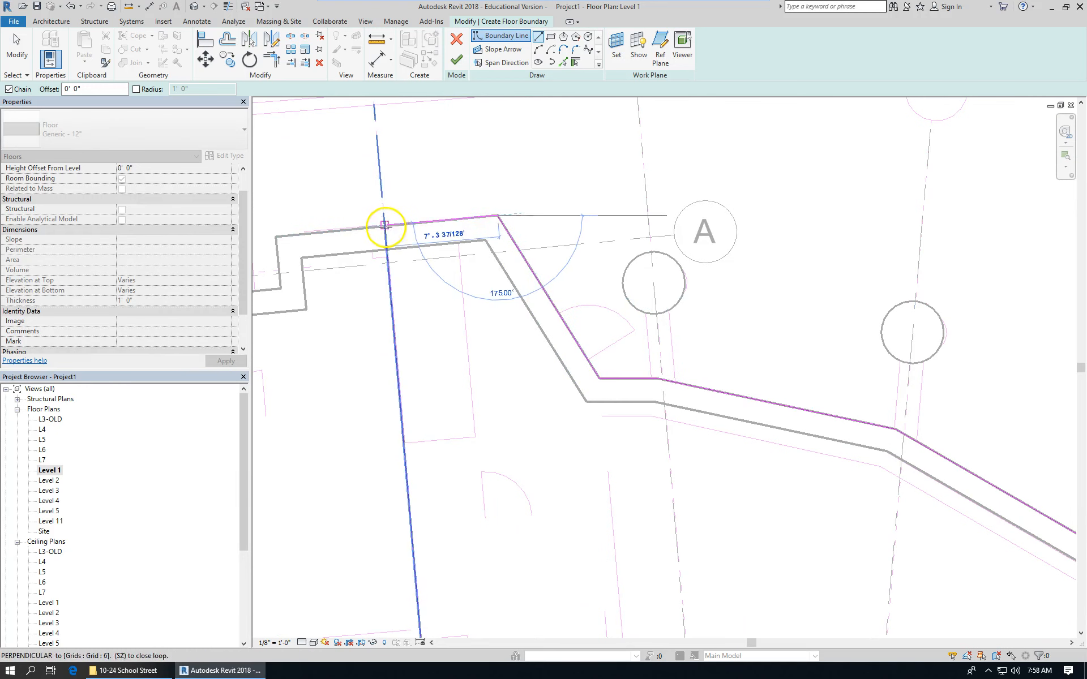
{"action": "left_click", "coordinate": [388, 225]}
{"action": "key", "text": "Escape"}
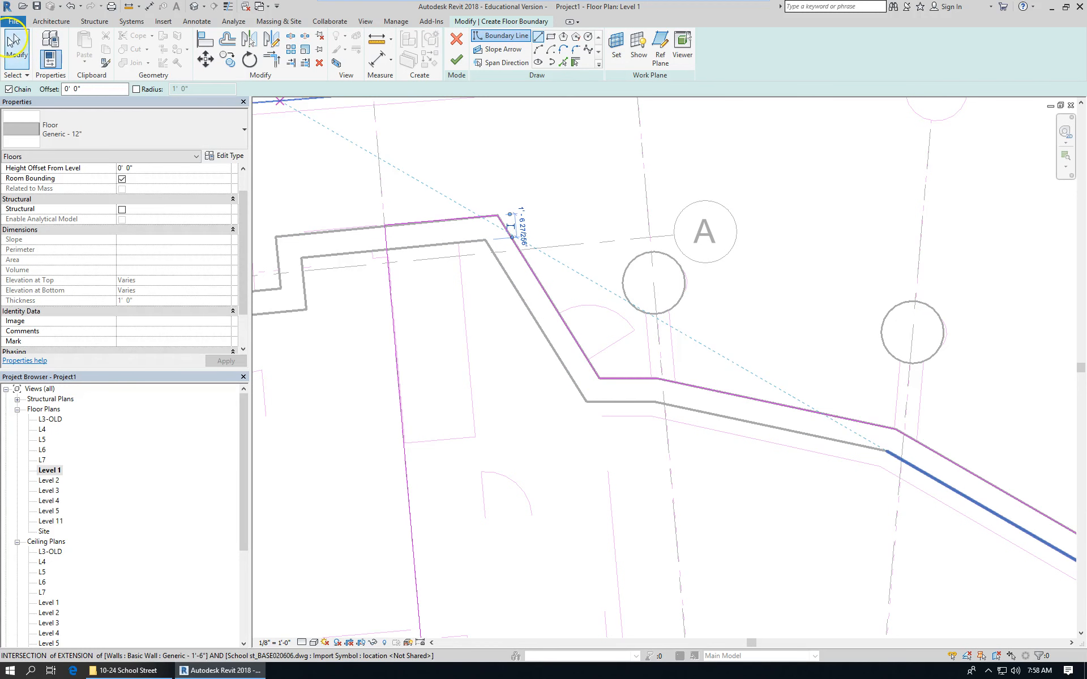
Finish the floor boundary sketch and show the new floor in the 3D view
{"action": "scroll", "coordinate": [529, 177], "scroll_direction": "down", "scroll_amount": 4}
{"action": "scroll", "coordinate": [513, 183], "scroll_direction": "down", "scroll_amount": 3}
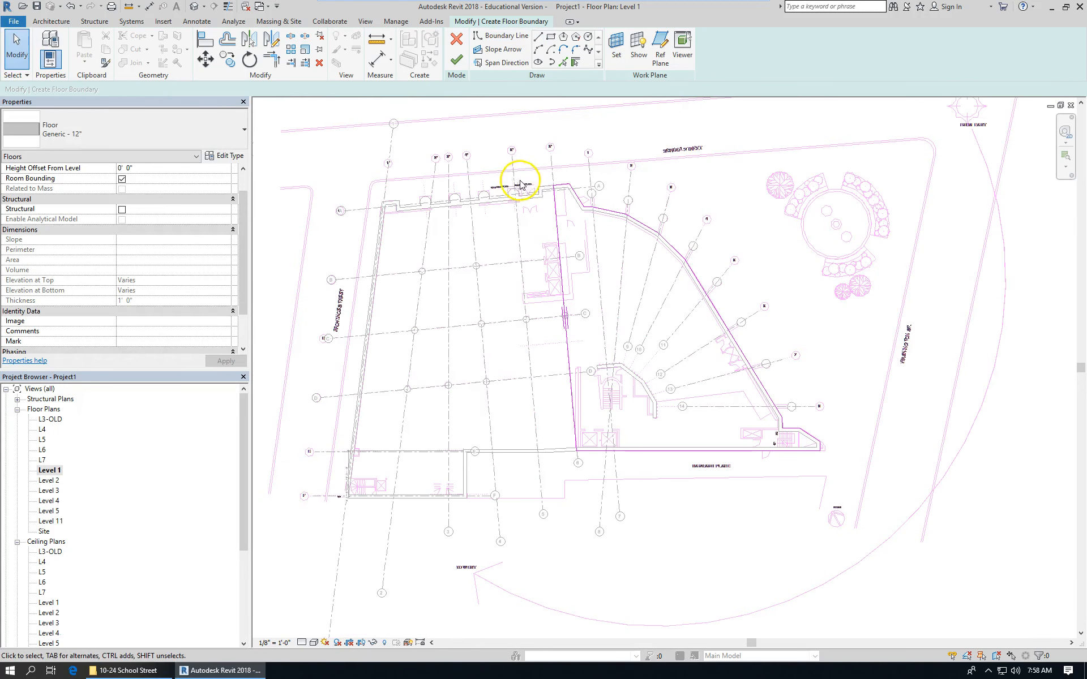
{"action": "left_click", "coordinate": [456, 61]}
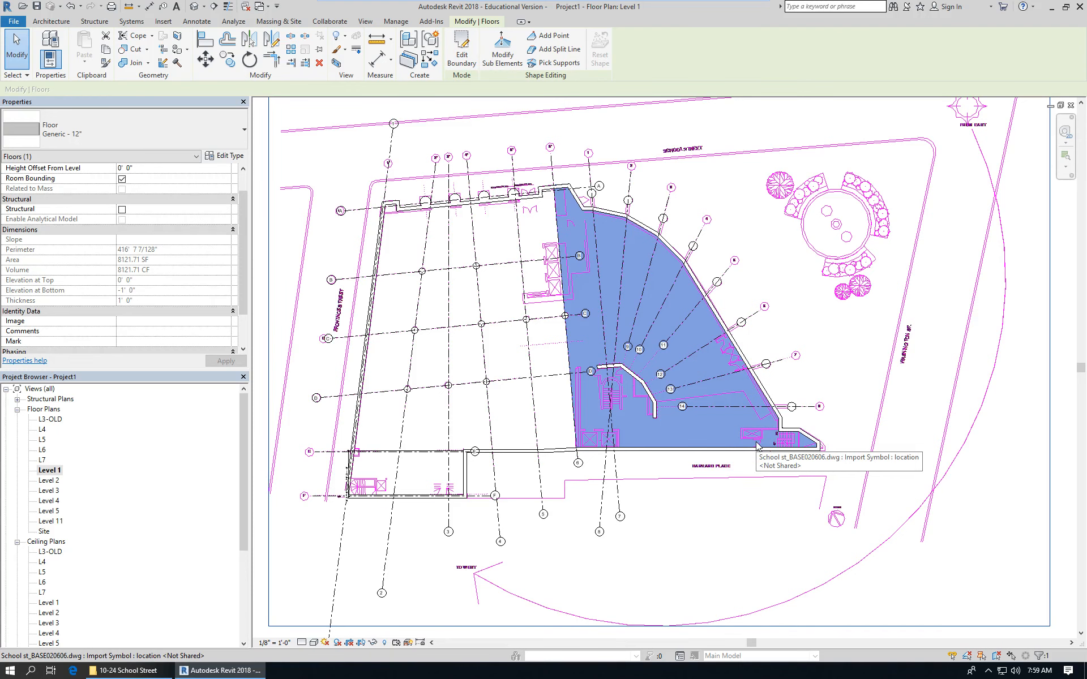
{"action": "key", "text": "3"}
{"action": "key", "text": "d"}
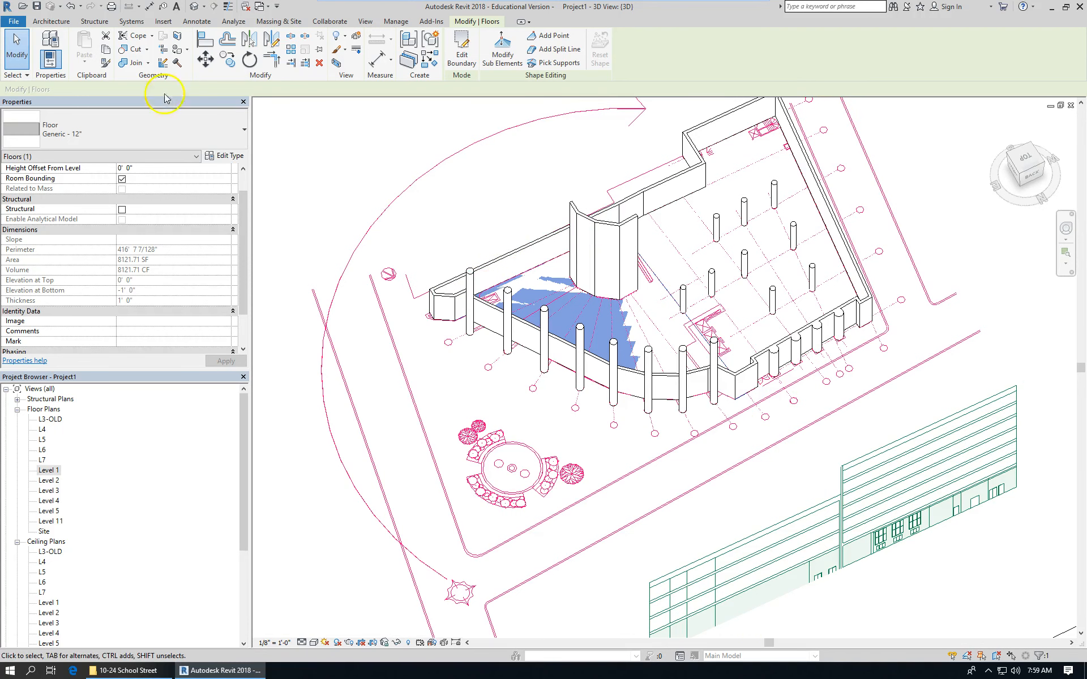
Copy the Level 1 floor and paste it aligned to Level 2, Level 3, Level 4 and Level 5
{"action": "left_click", "coordinate": [105, 50]}
{"action": "scroll", "coordinate": [407, 250], "scroll_direction": "down", "scroll_amount": 3}
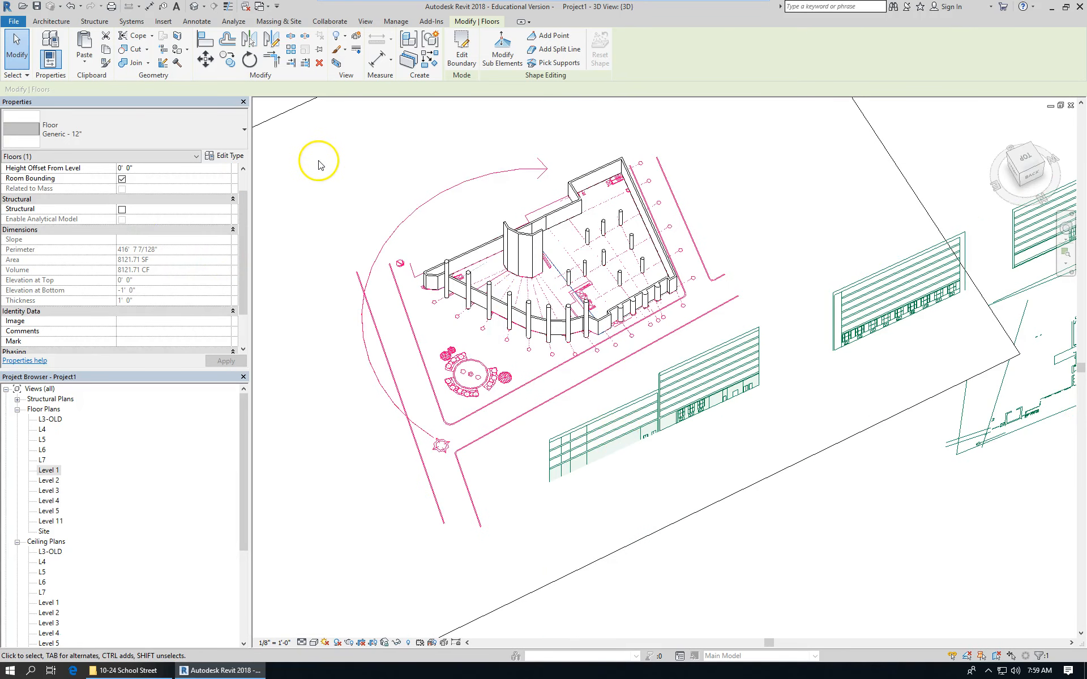
{"action": "left_click", "coordinate": [83, 62]}
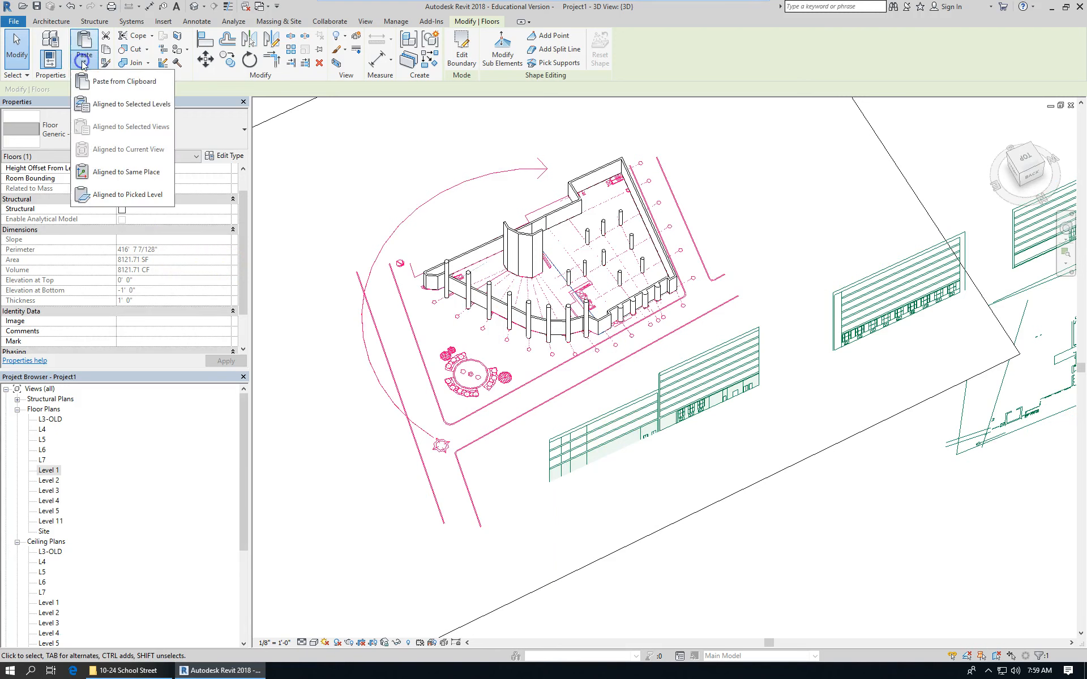
{"action": "left_click", "coordinate": [157, 104]}
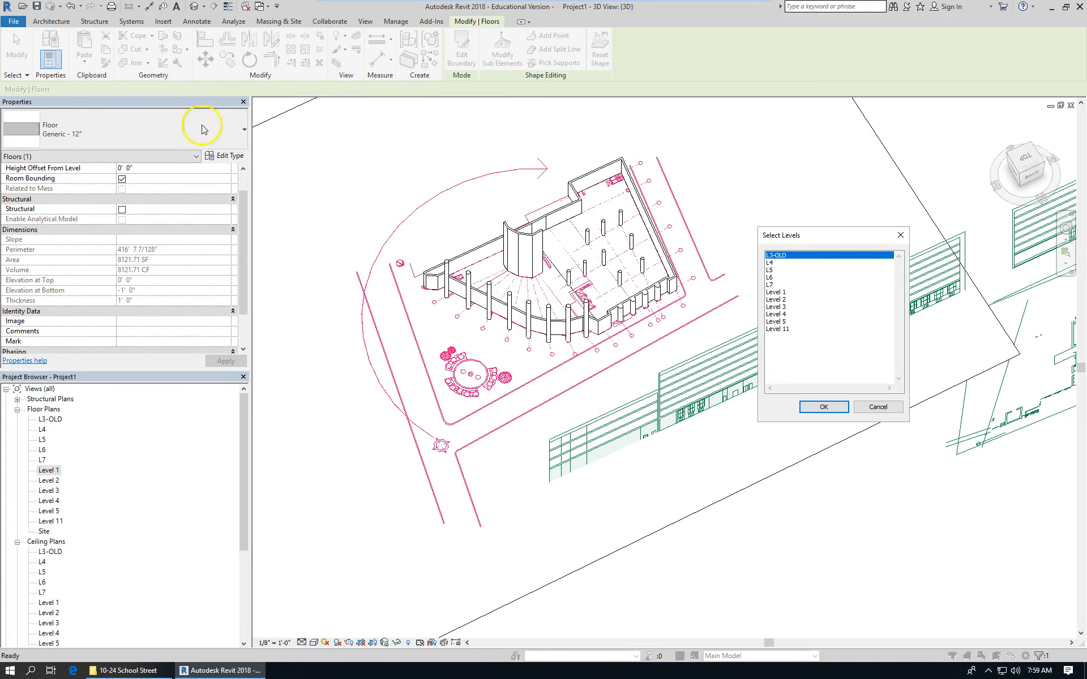
{"action": "left_click", "coordinate": [776, 306]}
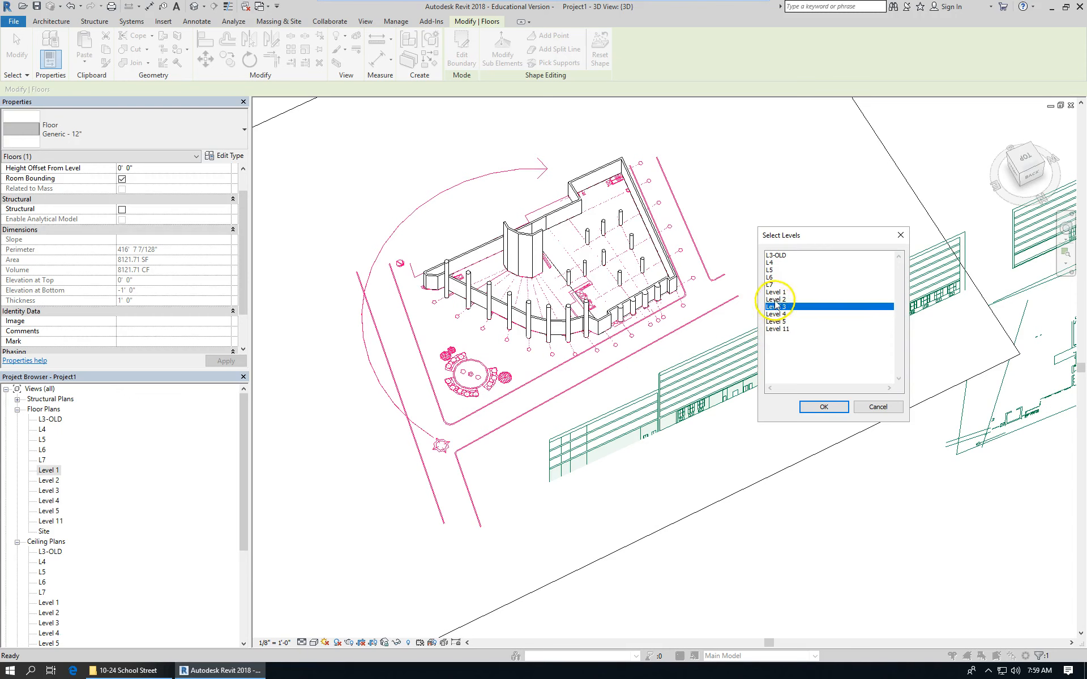
{"action": "left_click_drag", "start_coordinate": [774, 301], "coordinate": [780, 323]}
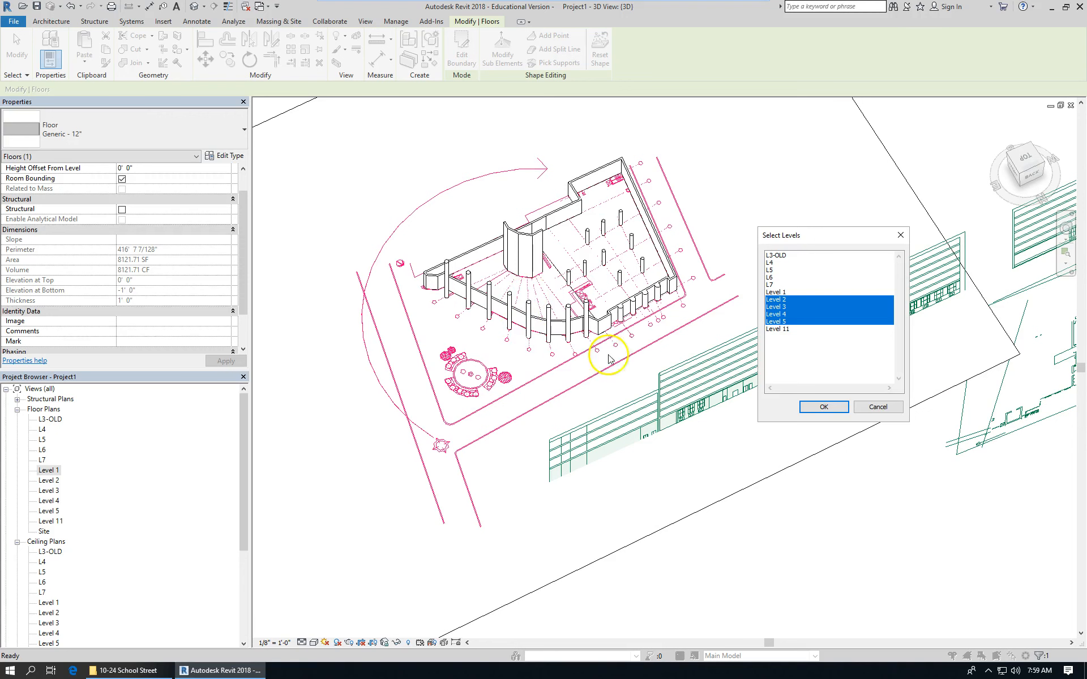
{"action": "left_click", "coordinate": [833, 408]}
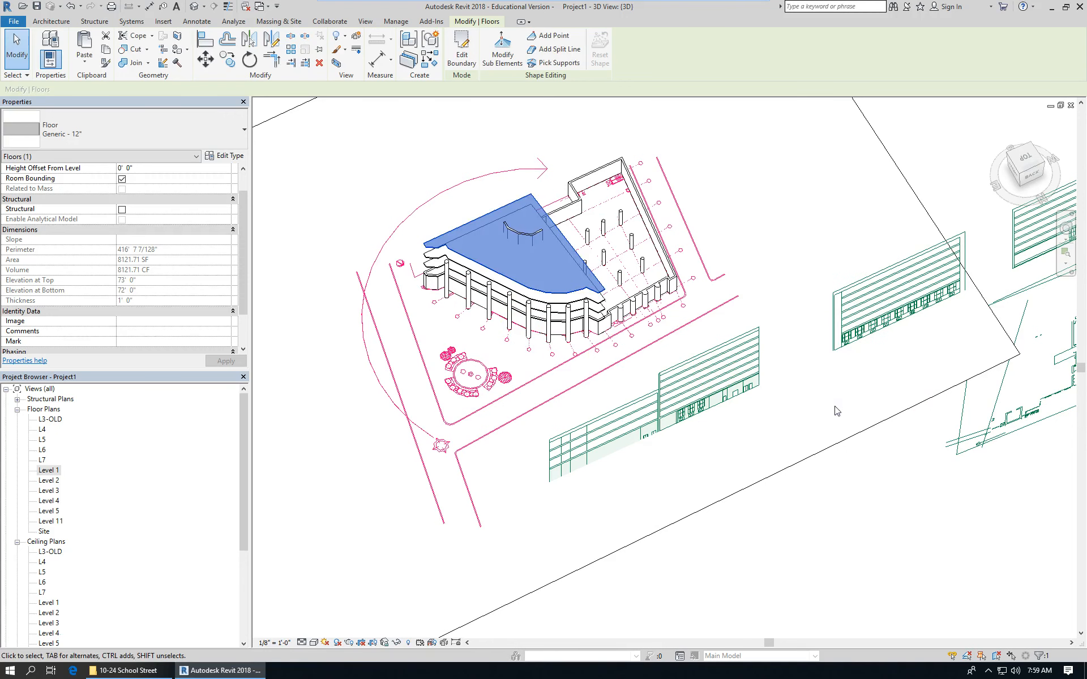
Select the copied floor at Level 2 in the 3D view and open its boundary for editing
{"action": "scroll", "coordinate": [673, 380], "scroll_direction": "up", "scroll_amount": 3}
{"action": "scroll", "coordinate": [679, 381], "scroll_direction": "down", "scroll_amount": 3}
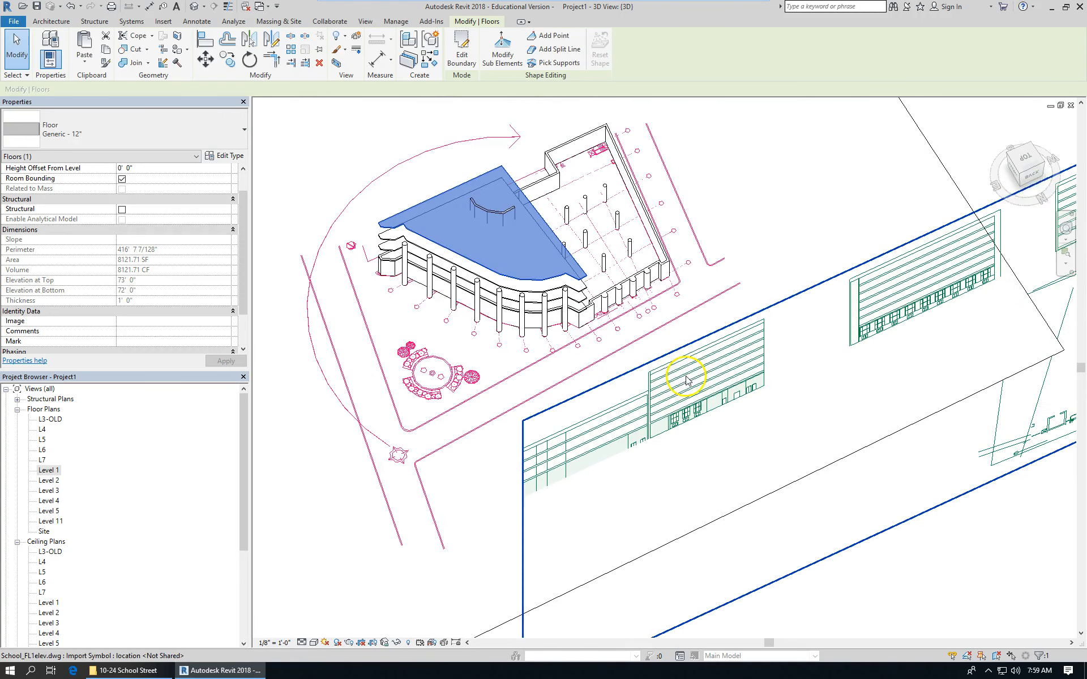
{"action": "middle_click_drag", "start_coordinate": [594, 347], "coordinate": [509, 286], "text": "shift"}
{"action": "scroll", "coordinate": [514, 326], "scroll_direction": "up", "scroll_amount": 3}
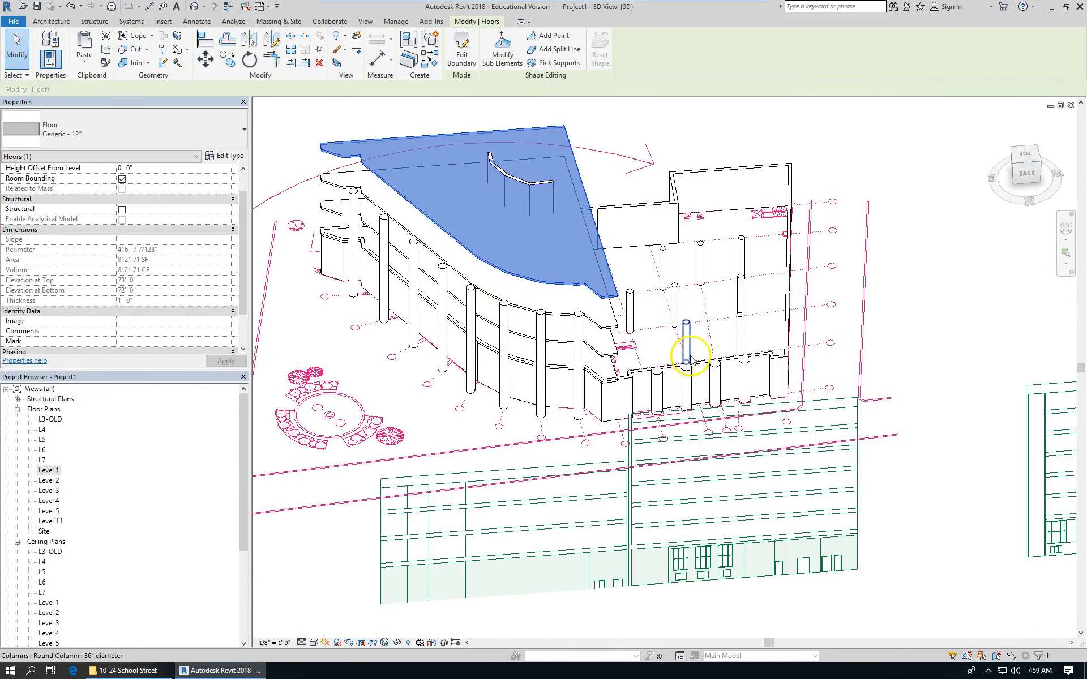
{"action": "scroll", "coordinate": [643, 373], "scroll_direction": "down", "scroll_amount": 3}
{"action": "scroll", "coordinate": [643, 372], "scroll_direction": "up", "scroll_amount": 4}
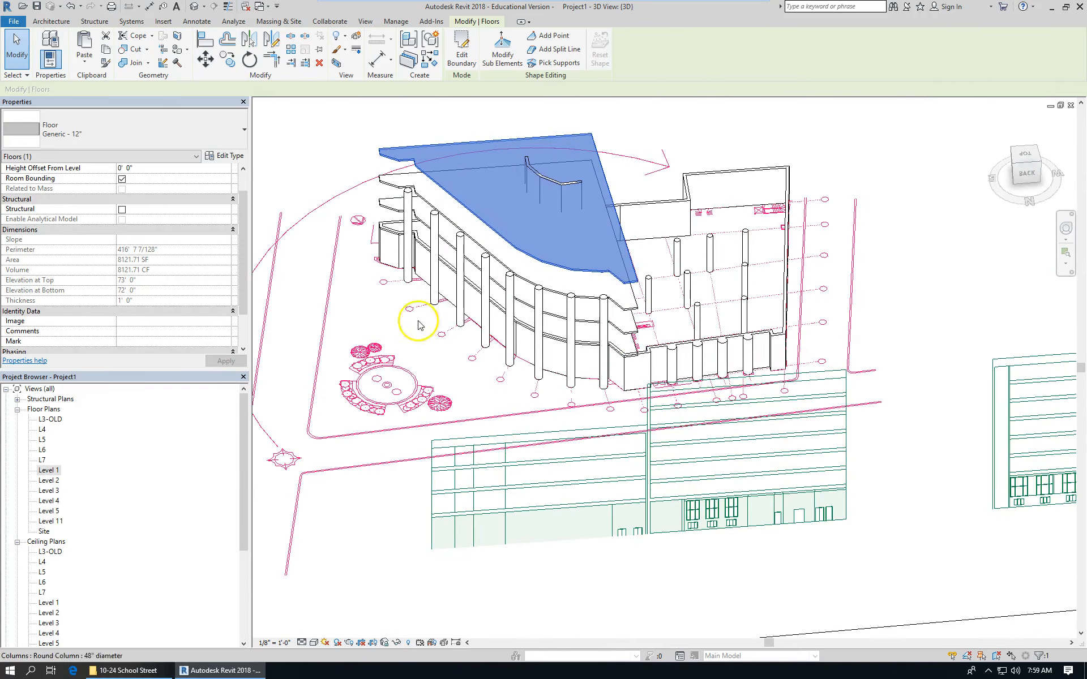
{"action": "middle_click_drag", "start_coordinate": [502, 368], "coordinate": [478, 326], "text": "shift"}
{"action": "scroll", "coordinate": [478, 326], "scroll_direction": "up", "scroll_amount": 3}
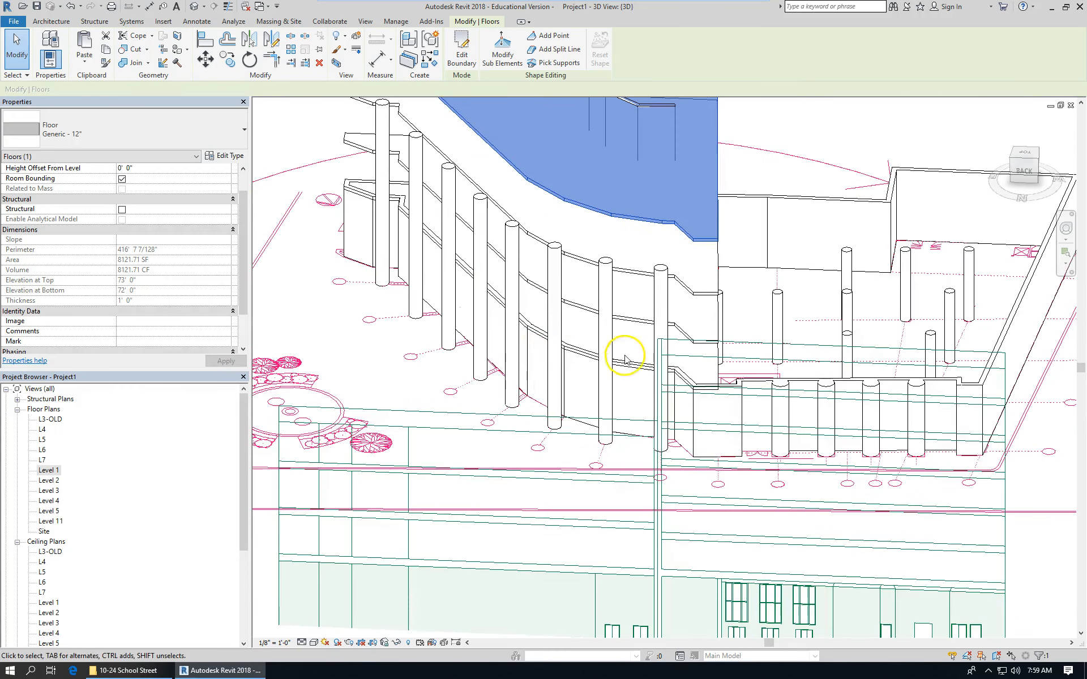
{"action": "left_click_drag", "start_coordinate": [717, 370], "coordinate": [718, 370]}
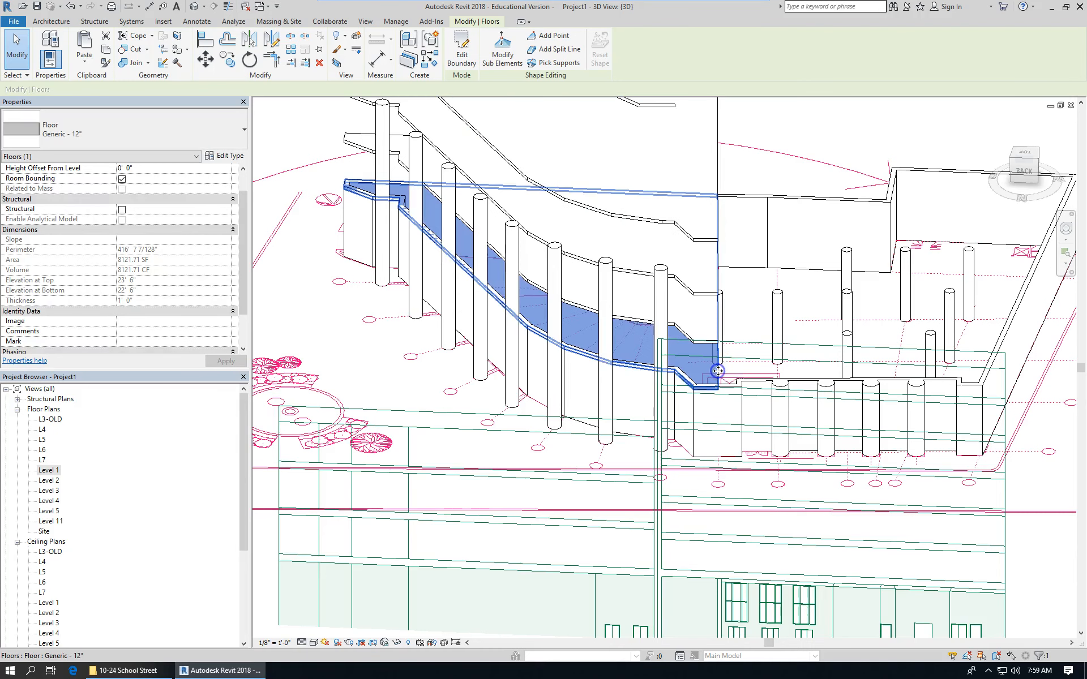
{"action": "left_click", "coordinate": [686, 389]}
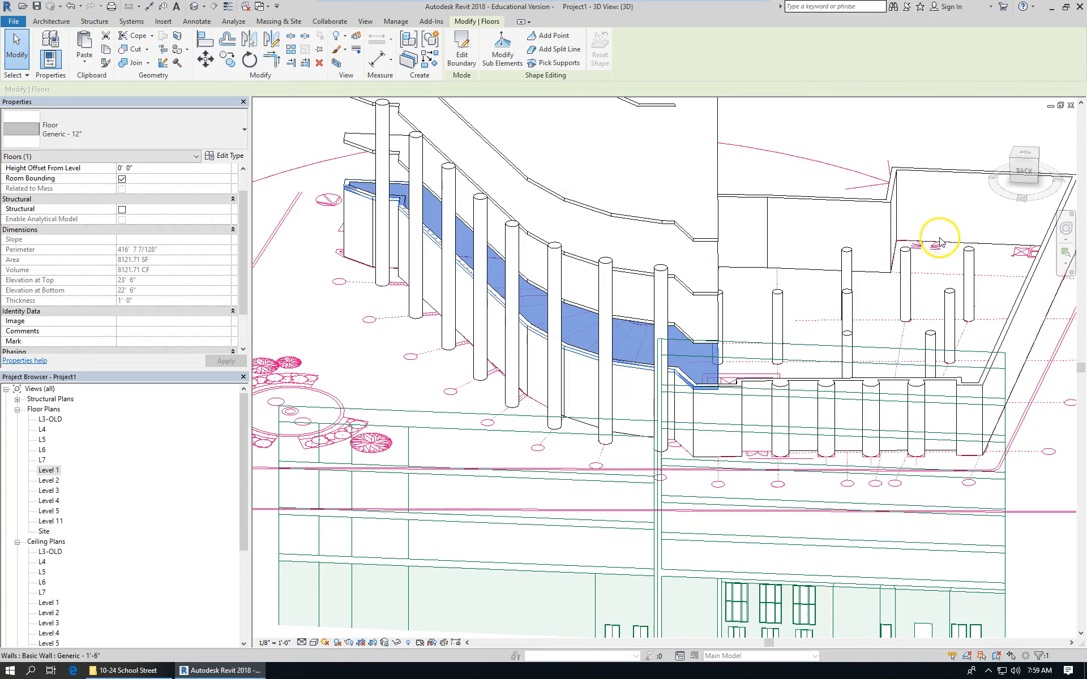
{"action": "scroll", "coordinate": [840, 335], "scroll_direction": "down", "scroll_amount": 3}
{"action": "scroll", "coordinate": [831, 416], "scroll_direction": "up", "scroll_amount": 2}
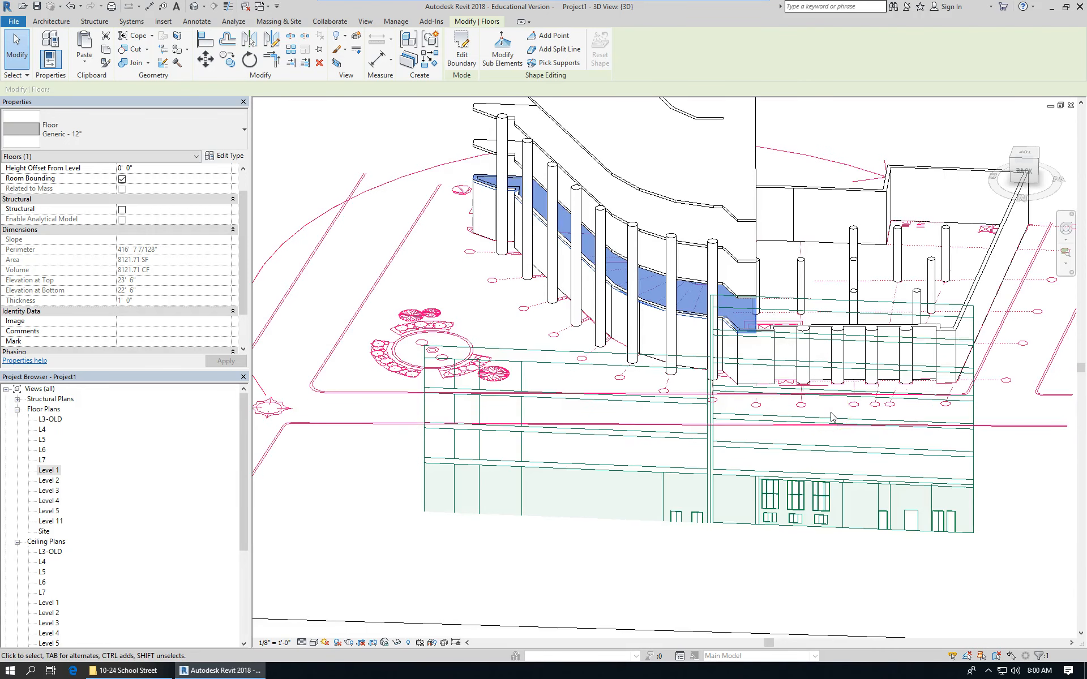
{"action": "left_click", "coordinate": [459, 50]}
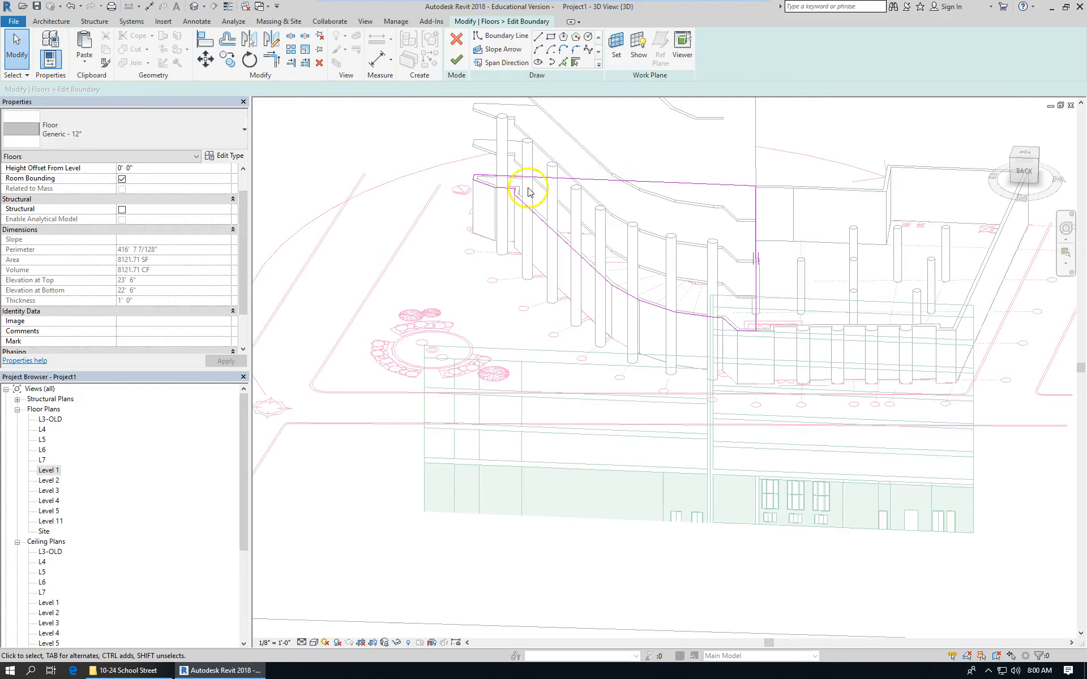
Draw a horizontal boundary line about 94' 5" long from the corner where the angled return meets the long diagonal wall to the grid 6 edge
{"action": "scroll", "coordinate": [532, 207], "scroll_direction": "up", "scroll_amount": 5}
{"action": "scroll", "coordinate": [382, 258], "scroll_direction": "down", "scroll_amount": 2}
{"action": "scroll", "coordinate": [382, 257], "scroll_direction": "down", "scroll_amount": 1}
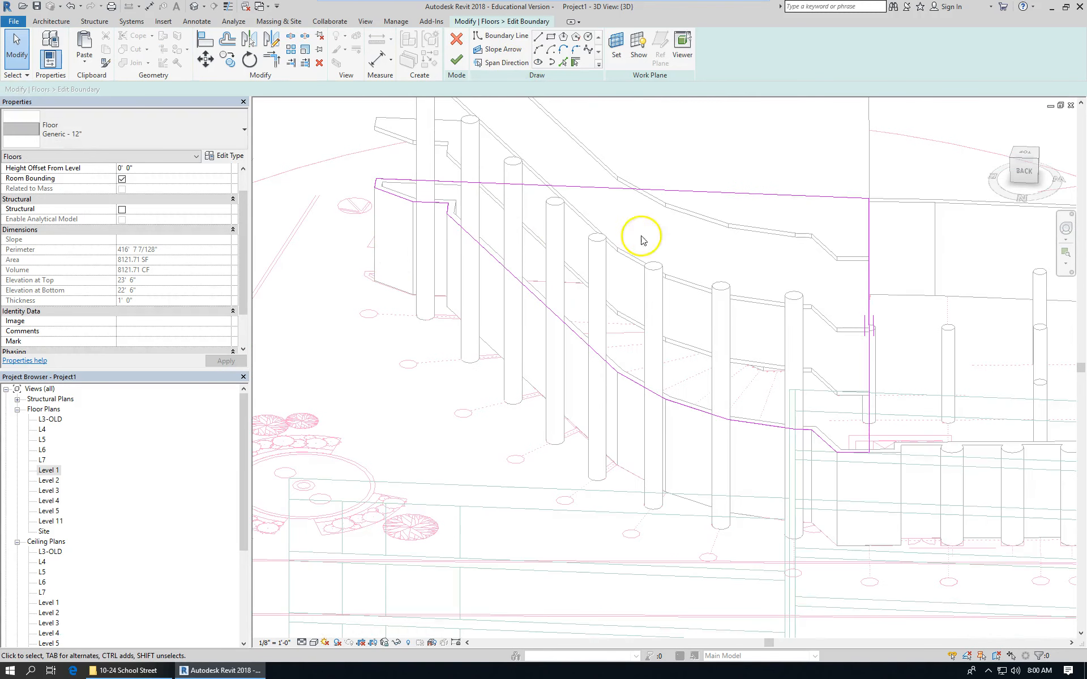
{"action": "left_click", "coordinate": [538, 37]}
{"action": "scroll", "coordinate": [452, 213], "scroll_direction": "up", "scroll_amount": 2}
{"action": "scroll", "coordinate": [452, 212], "scroll_direction": "up", "scroll_amount": 1}
{"action": "left_click", "coordinate": [440, 214]}
{"action": "scroll", "coordinate": [266, 175], "scroll_direction": "down", "scroll_amount": 4}
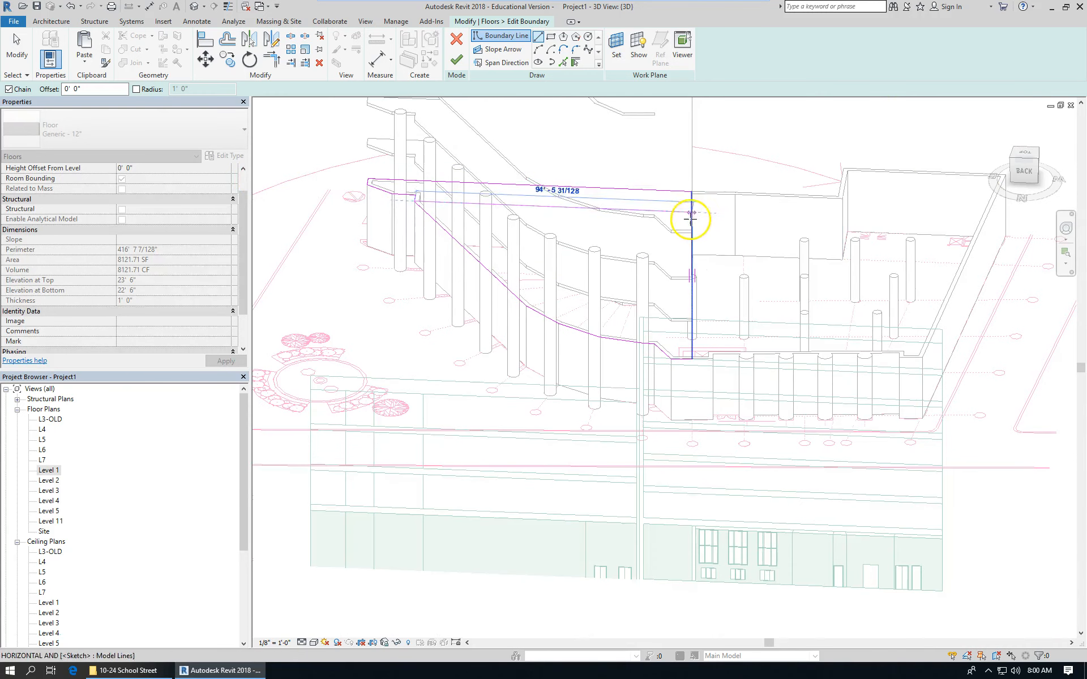
{"action": "scroll", "coordinate": [692, 213], "scroll_direction": "up", "scroll_amount": 2}
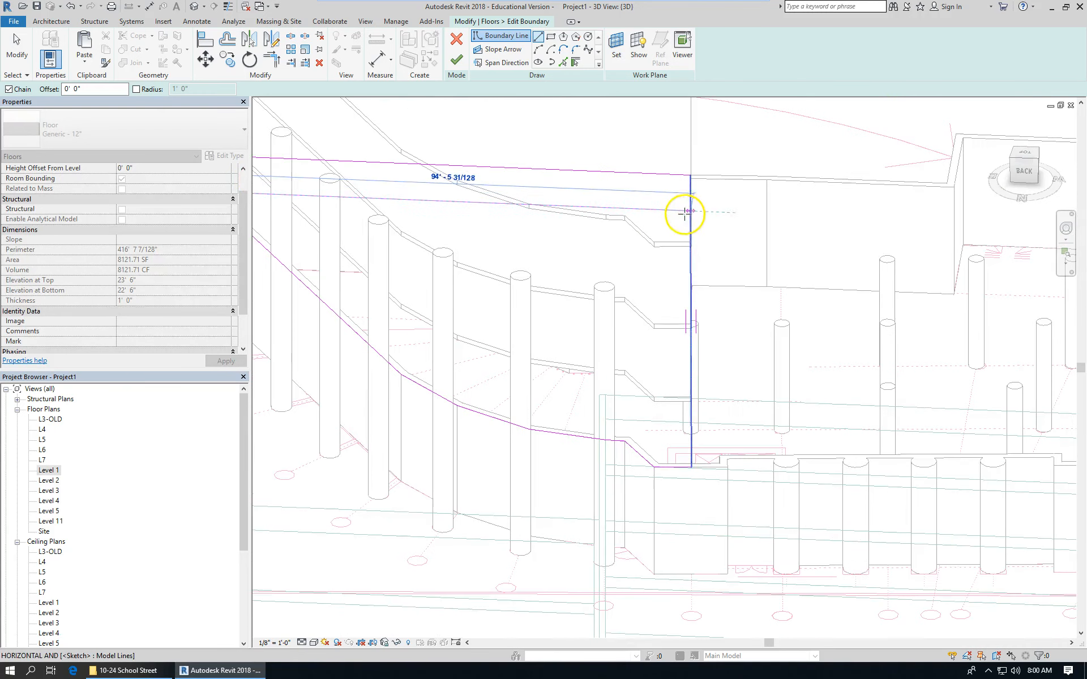
{"action": "left_click", "coordinate": [692, 210]}
{"action": "key", "text": "Escape"}
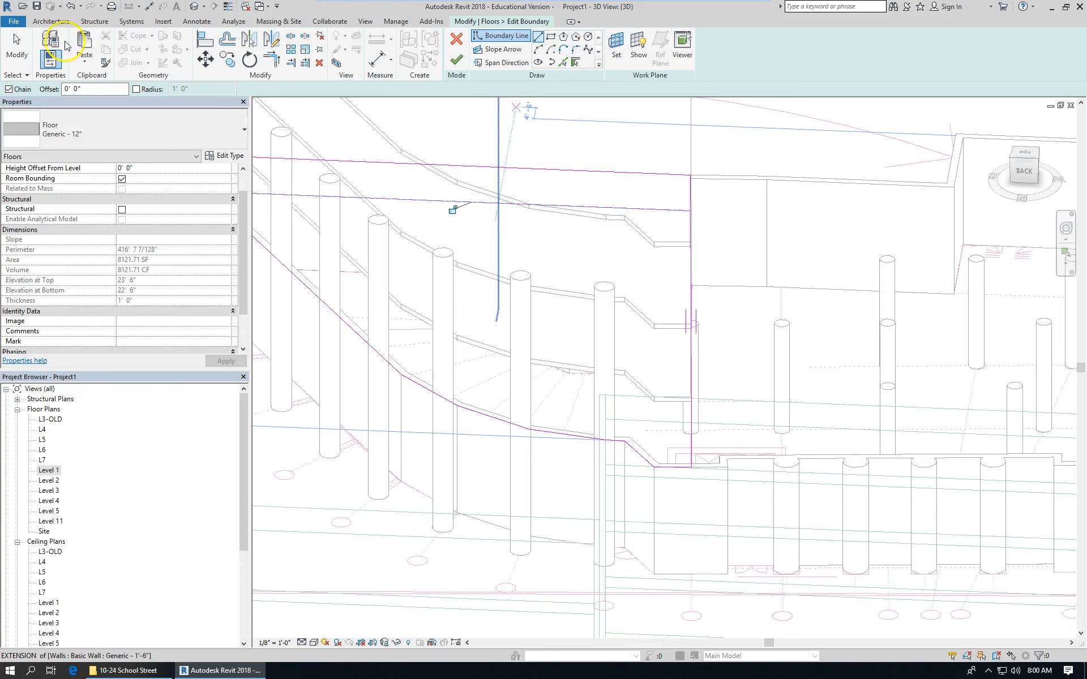
{"action": "left_click", "coordinate": [17, 47]}
Trim the new line into corners with the grid 6 edge and the angled return, keeping the narrow strip along the rear wall
{"action": "scroll", "coordinate": [785, 253], "scroll_direction": "down", "scroll_amount": 2}
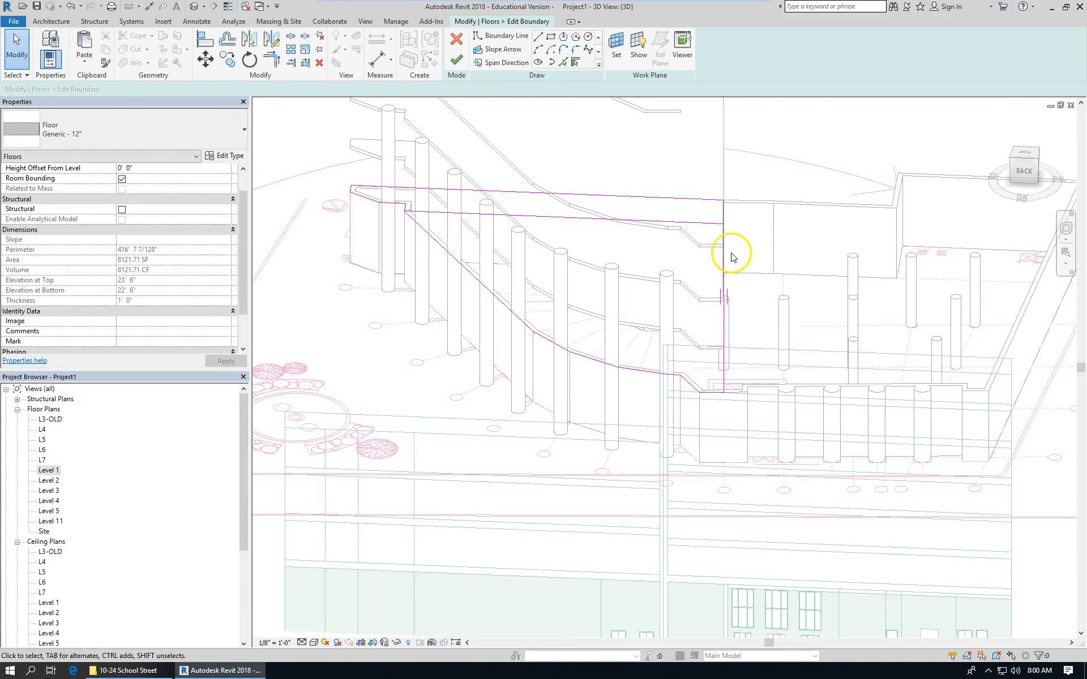
{"action": "left_click", "coordinate": [723, 261]}
{"action": "left_click", "coordinate": [759, 235]}
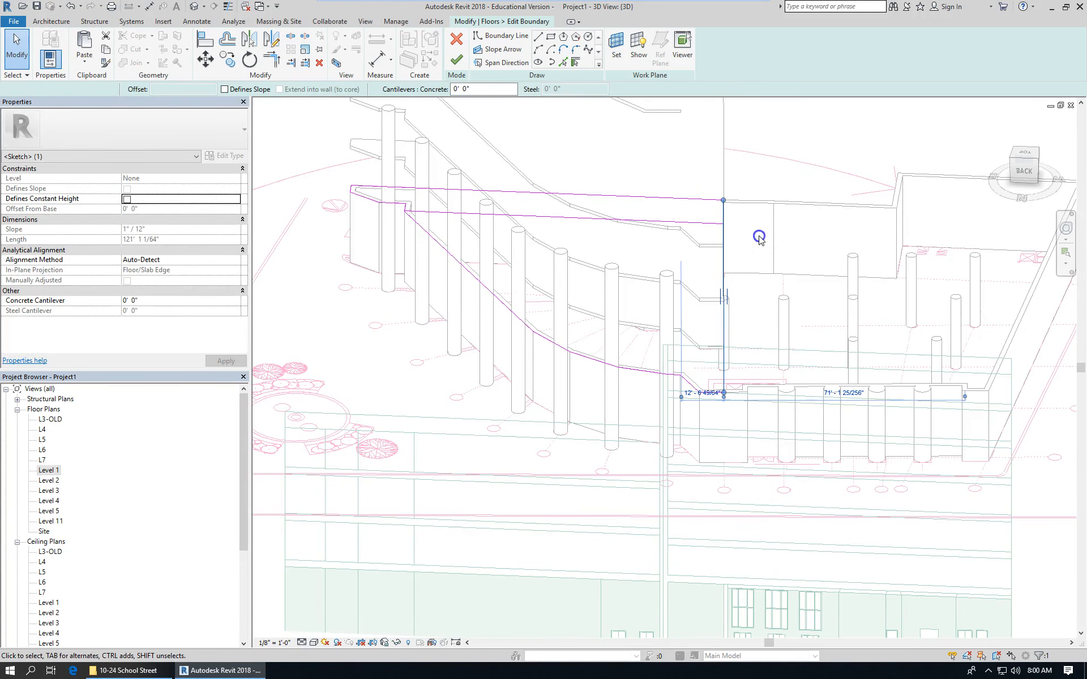
{"action": "middle_click_drag", "start_coordinate": [588, 301], "coordinate": [635, 364], "text": "shift"}
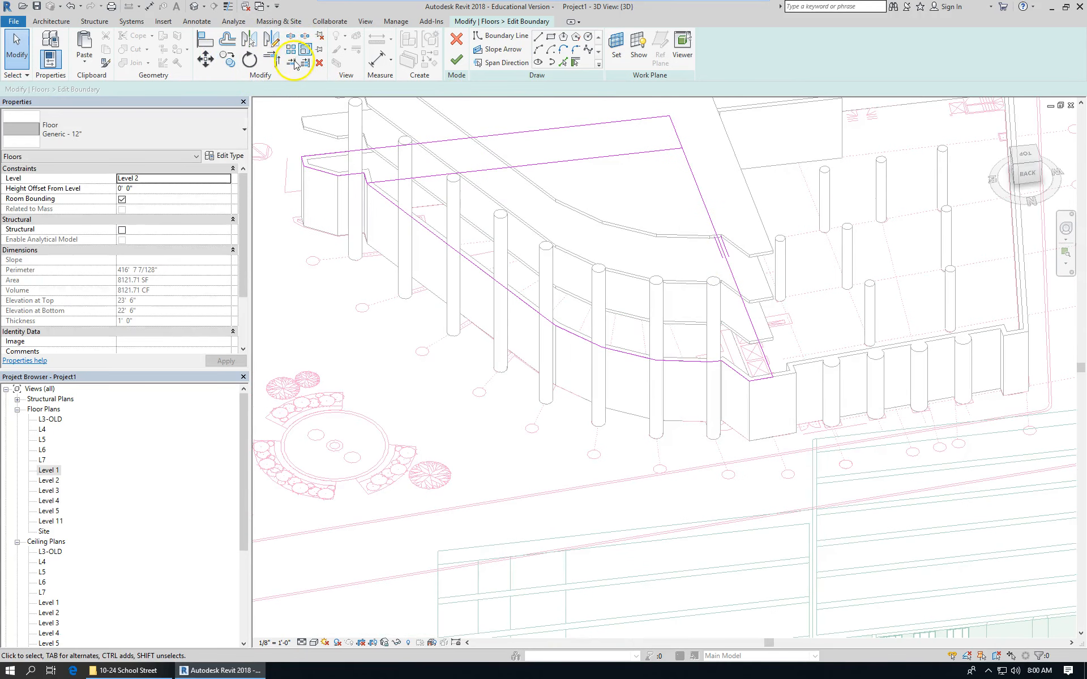
{"action": "left_click", "coordinate": [273, 59]}
{"action": "left_click", "coordinate": [658, 152]}
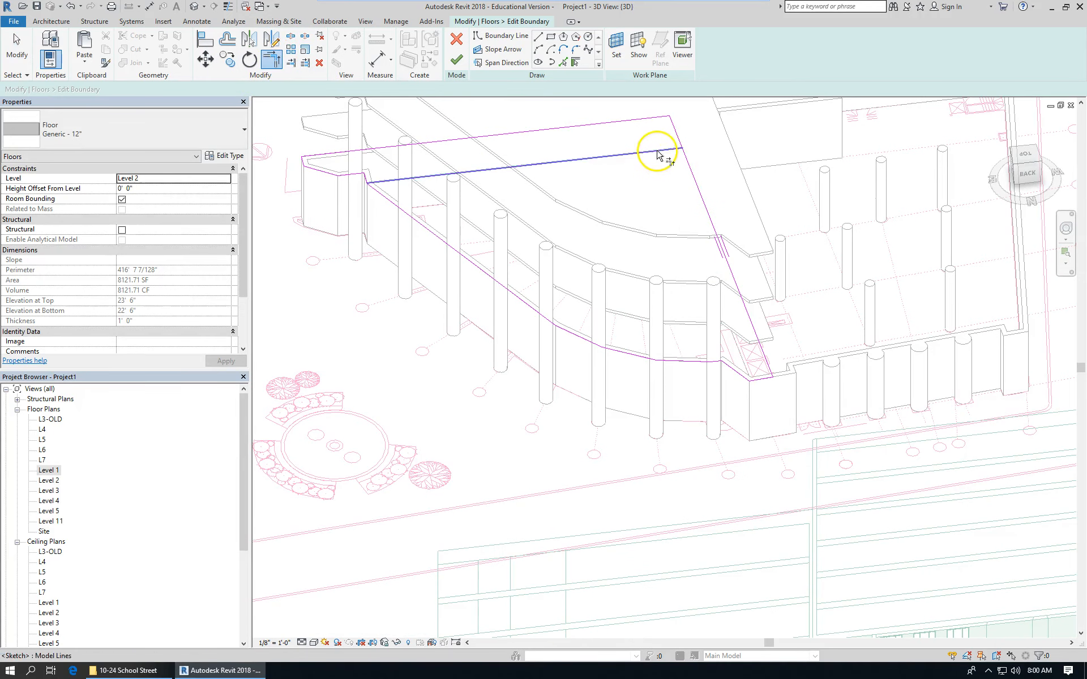
{"action": "left_click", "coordinate": [681, 141]}
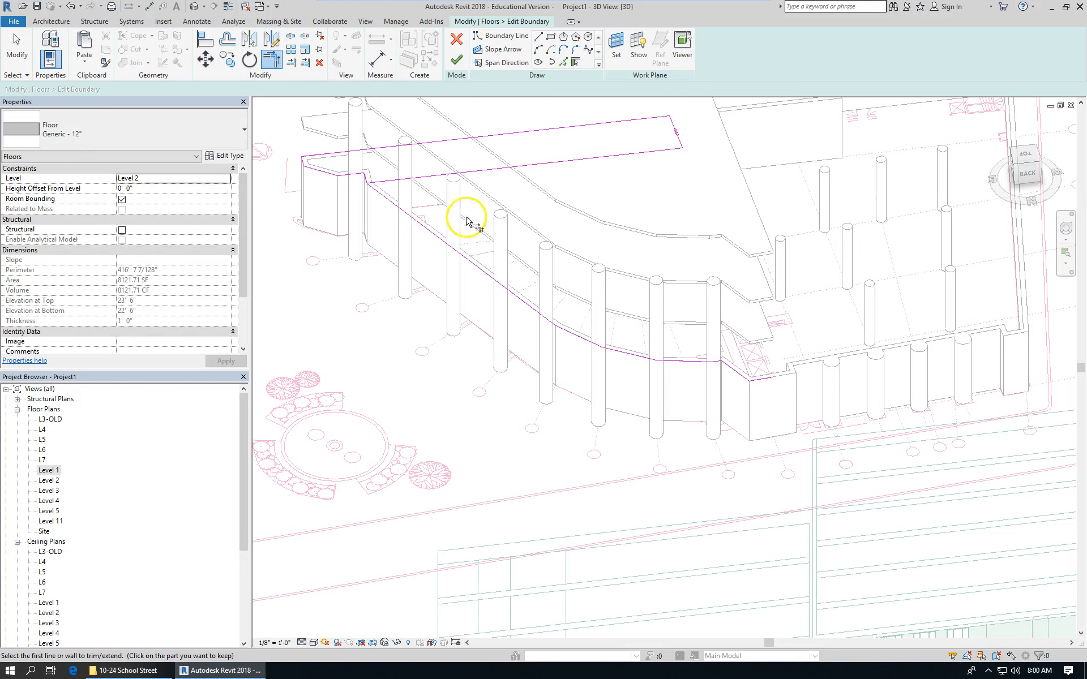
{"action": "scroll", "coordinate": [359, 175], "scroll_direction": "up", "scroll_amount": 4}
{"action": "left_click", "coordinate": [407, 203]}
{"action": "left_click", "coordinate": [376, 201]}
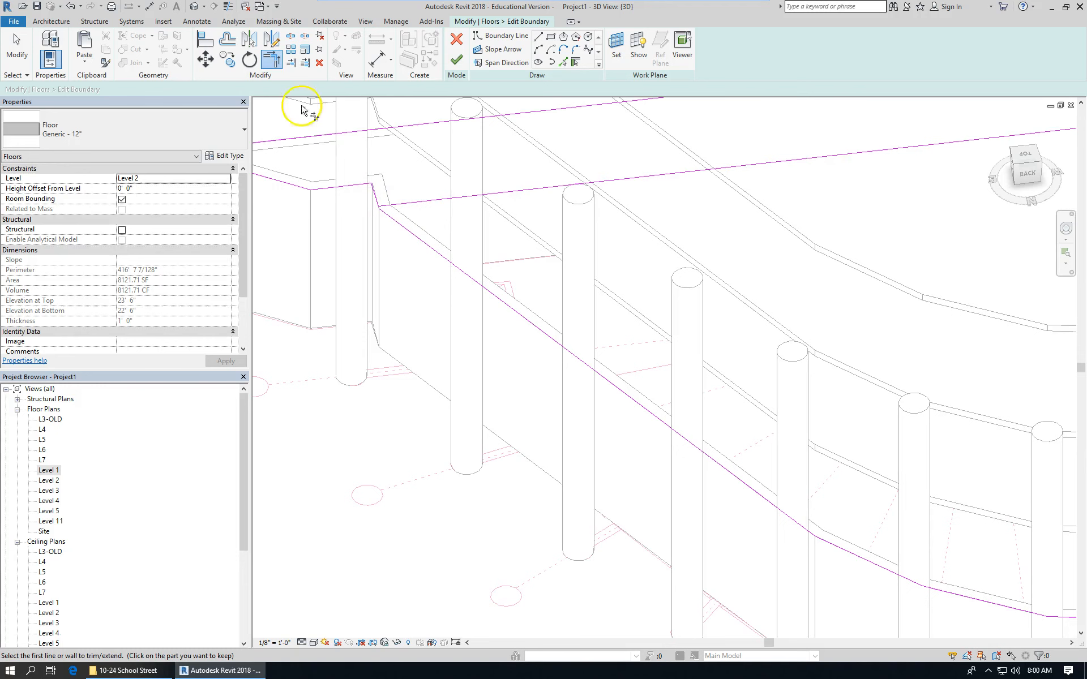
{"action": "left_click", "coordinate": [16, 46]}
Delete the leftover boundary lines along the long diagonal wall, the wall facets and the short segments near School Street
{"action": "scroll", "coordinate": [566, 243], "scroll_direction": "down", "scroll_amount": 3}
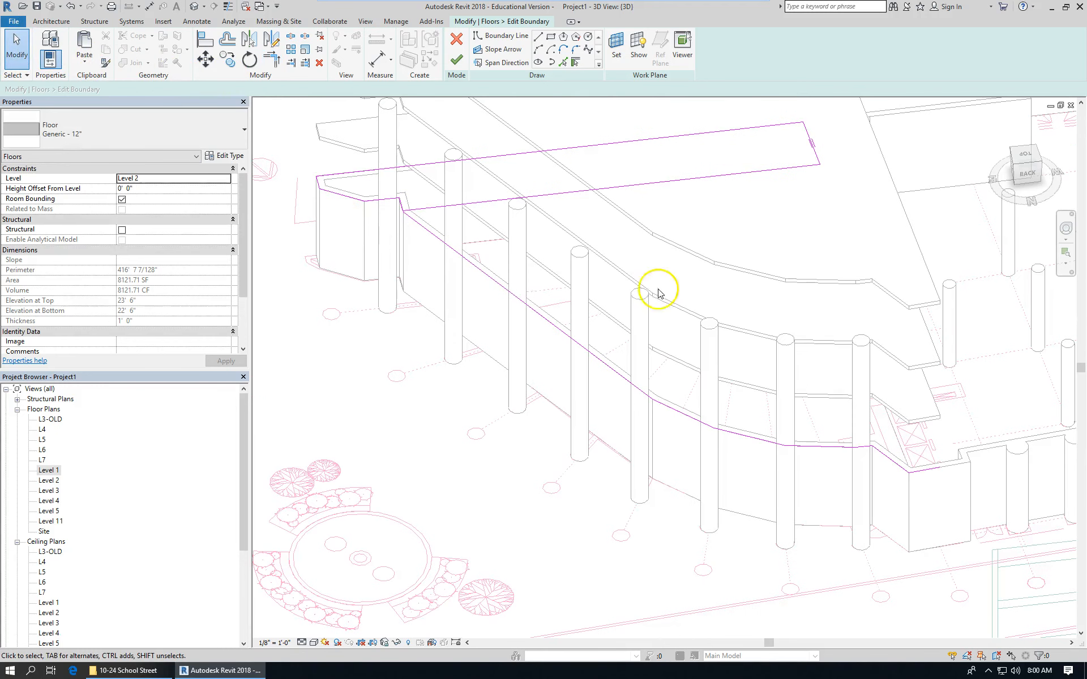
{"action": "left_click", "coordinate": [506, 288]}
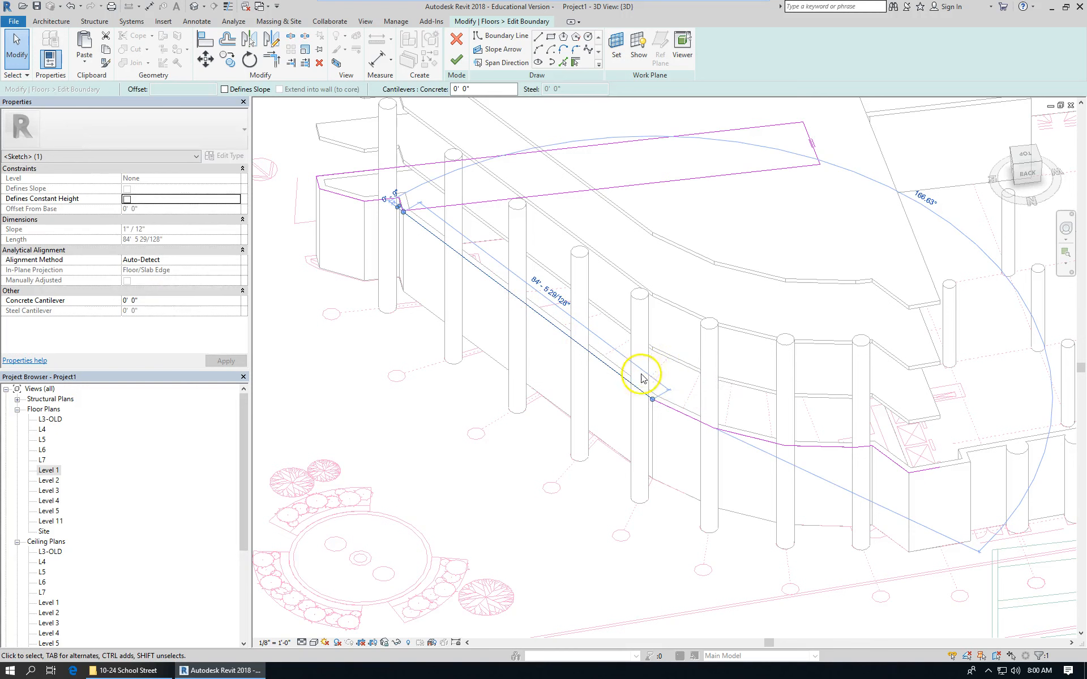
{"action": "left_click", "coordinate": [668, 406]}
{"action": "left_click", "coordinate": [565, 334]}
{"action": "key", "text": "Delete"}
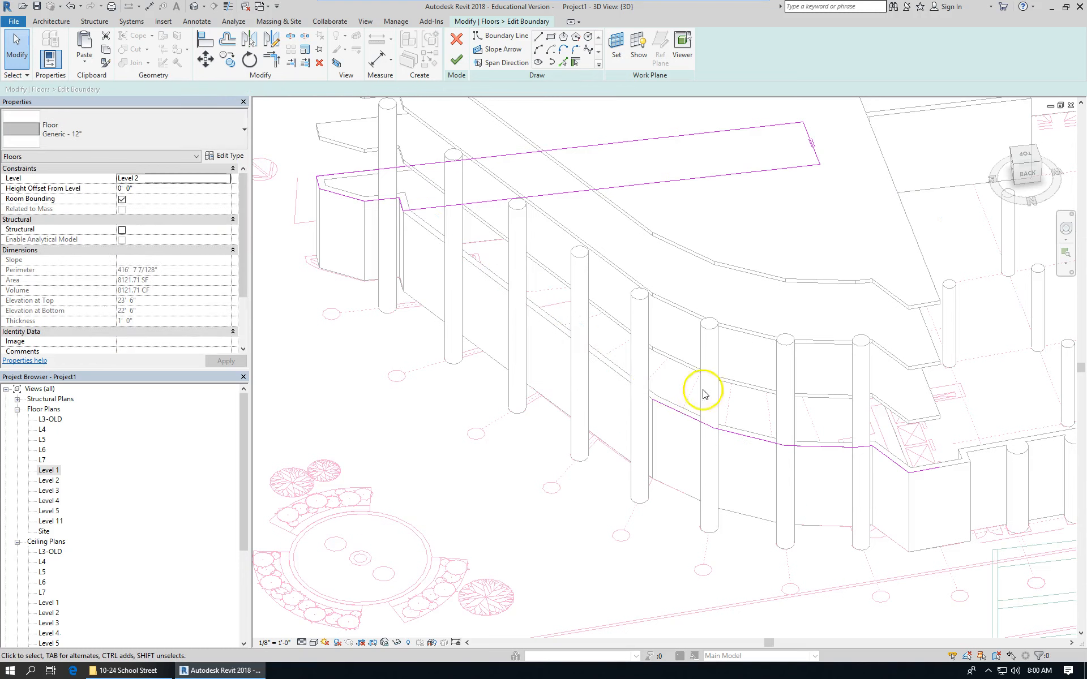
{"action": "left_click", "coordinate": [672, 416]}
{"action": "key", "text": "Delete"}
{"action": "left_click", "coordinate": [758, 443]}
{"action": "key", "text": "Delete"}
{"action": "left_click", "coordinate": [864, 456]}
{"action": "key", "text": "Delete"}
{"action": "left_click", "coordinate": [861, 446]}
{"action": "key", "text": "Delete"}
{"action": "left_click", "coordinate": [885, 463]}
{"action": "key", "text": "Delete"}
{"action": "left_click", "coordinate": [922, 473]}
{"action": "left_click", "coordinate": [865, 436]}
{"action": "key", "text": "Delete"}
{"action": "scroll", "coordinate": [866, 436], "scroll_direction": "down", "scroll_amount": 2}
Finish the Level 2 floor boundary and decline attaching the walls to the floor's bottom
{"action": "left_click", "coordinate": [510, 313]}
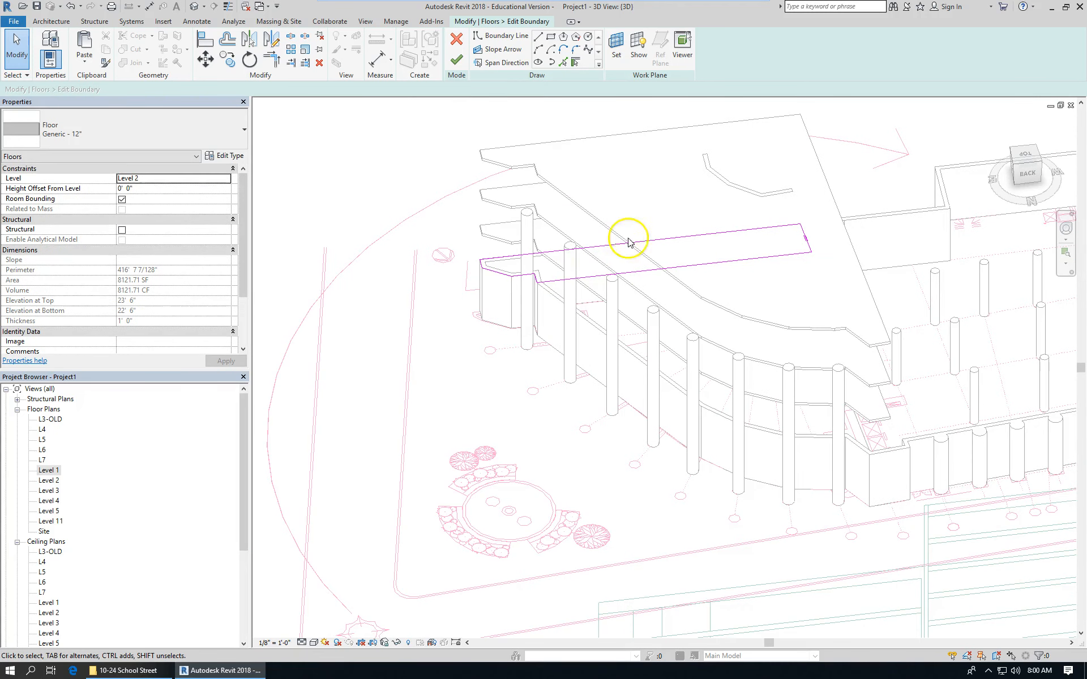
{"action": "left_click", "coordinate": [456, 58]}
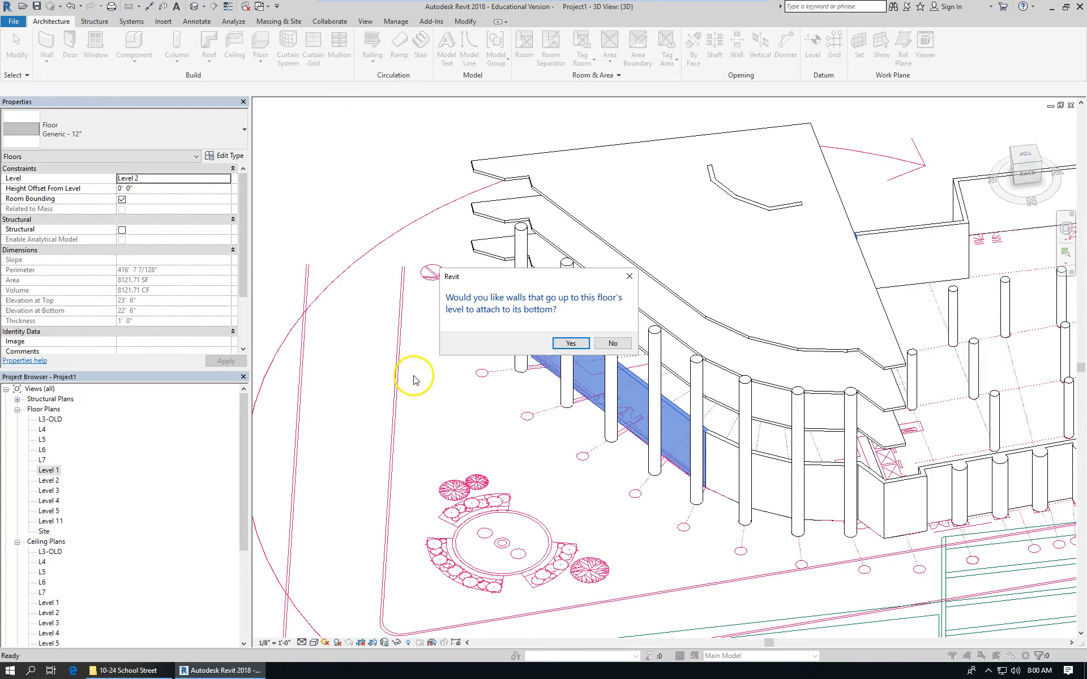
{"action": "left_click", "coordinate": [613, 343]}
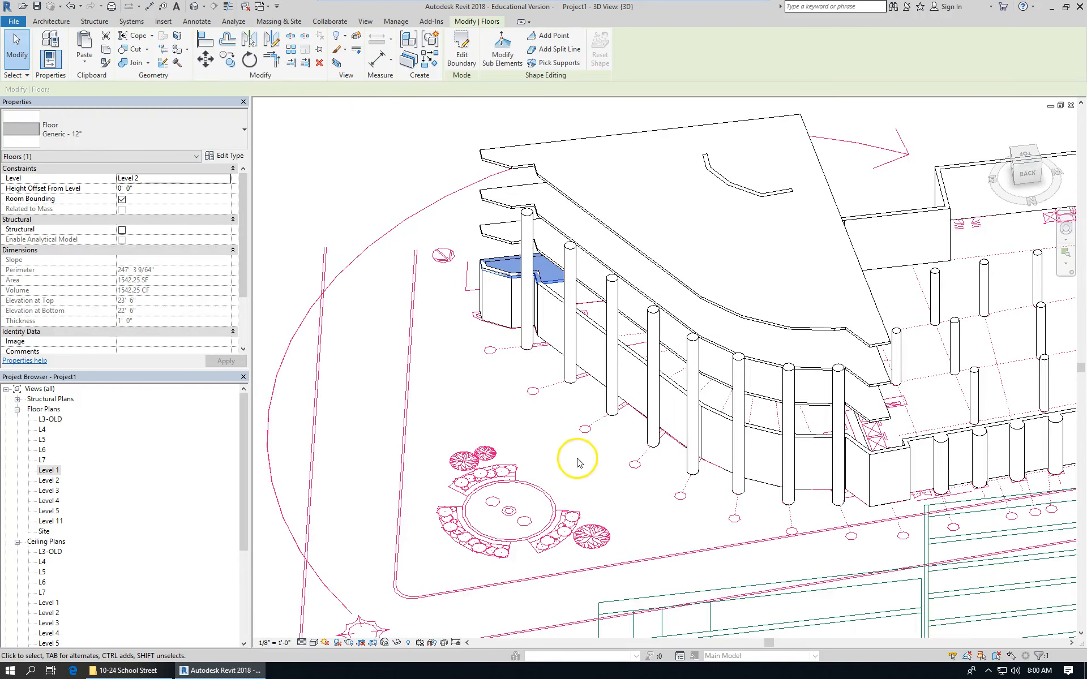
{"action": "middle_click_drag", "start_coordinate": [577, 453], "coordinate": [673, 264], "text": "shift"}
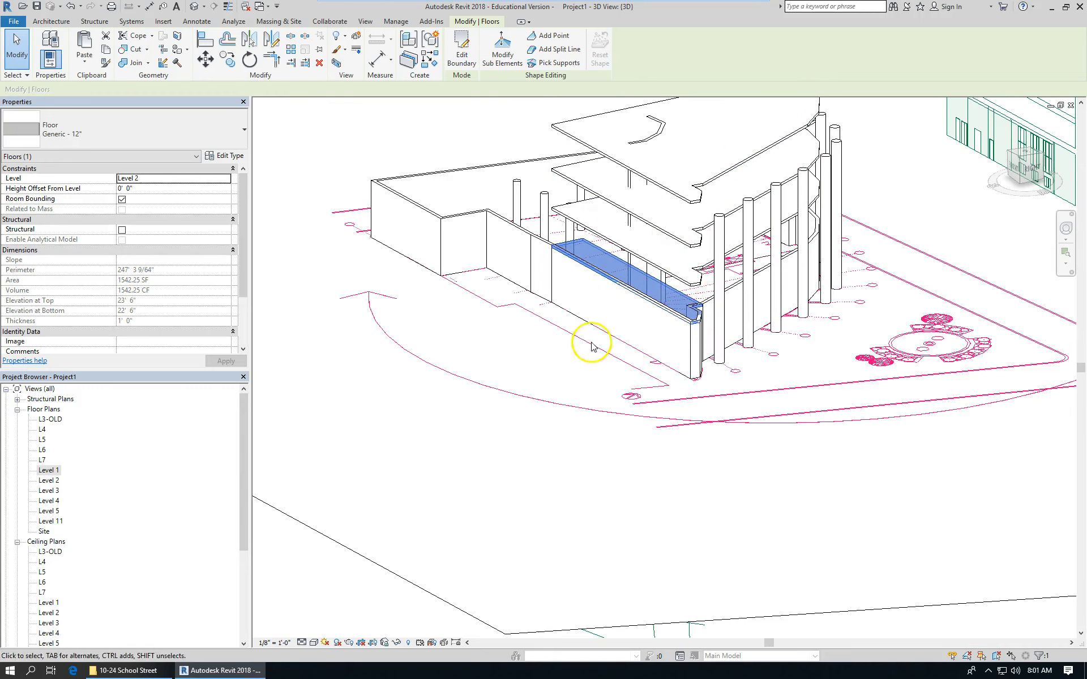
{"action": "scroll", "coordinate": [638, 360], "scroll_direction": "down", "scroll_amount": 3}
{"action": "middle_click_drag", "start_coordinate": [638, 360], "coordinate": [449, 384], "text": "shift"}
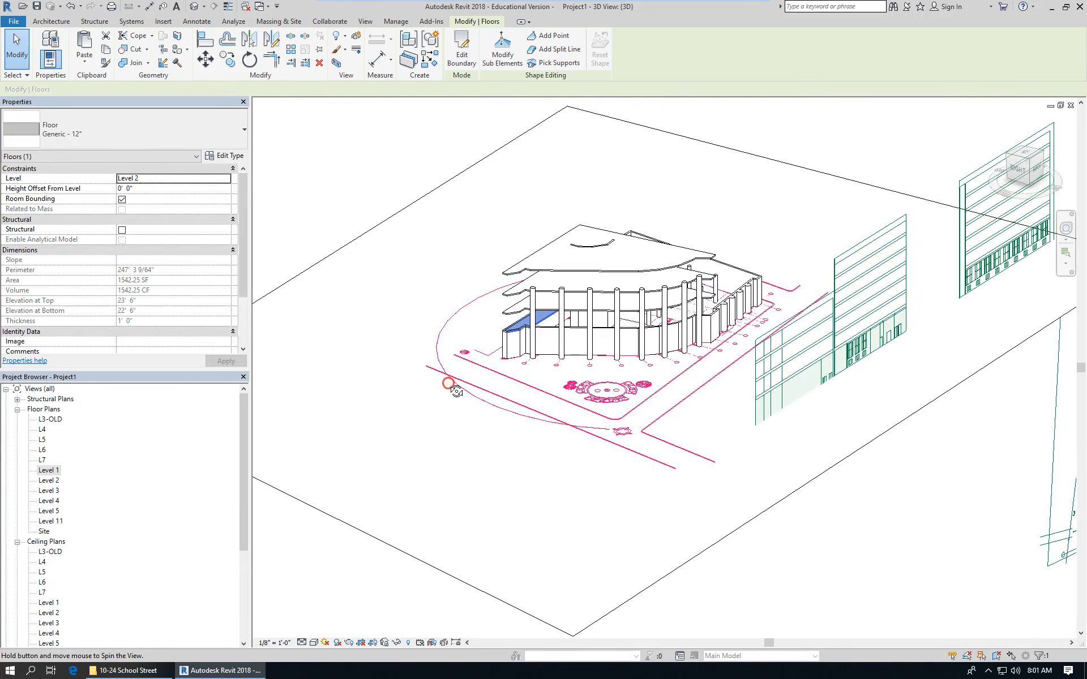
{"action": "scroll", "coordinate": [476, 318], "scroll_direction": "up", "scroll_amount": 2}
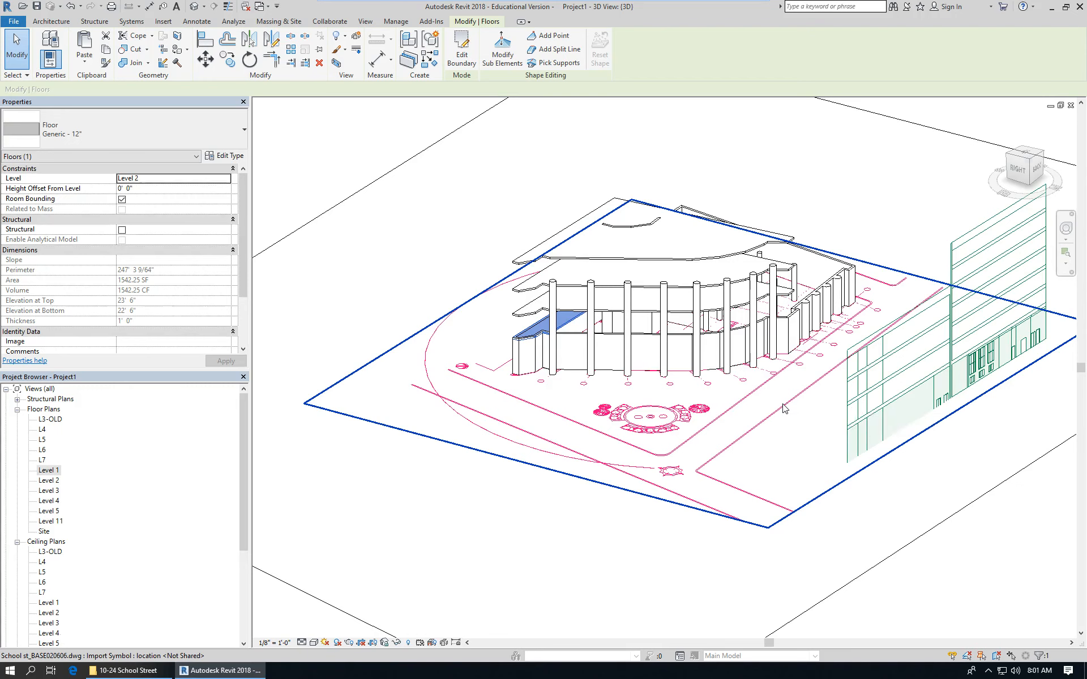
{"action": "left_click", "coordinate": [840, 310]}
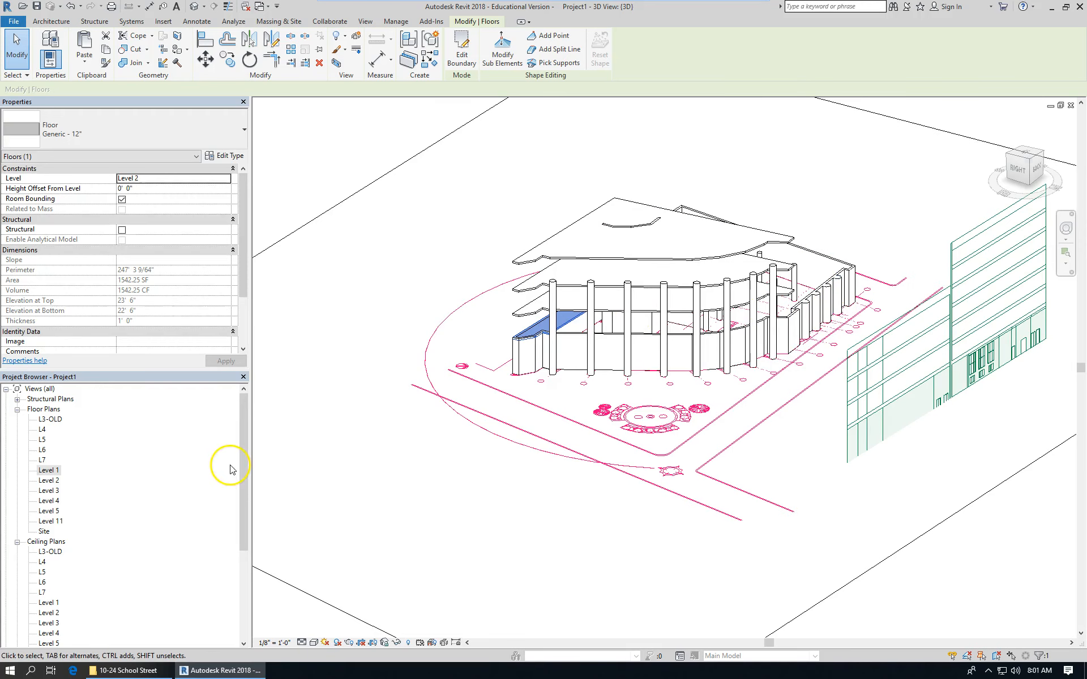
{"action": "left_click", "coordinate": [71, 474]}
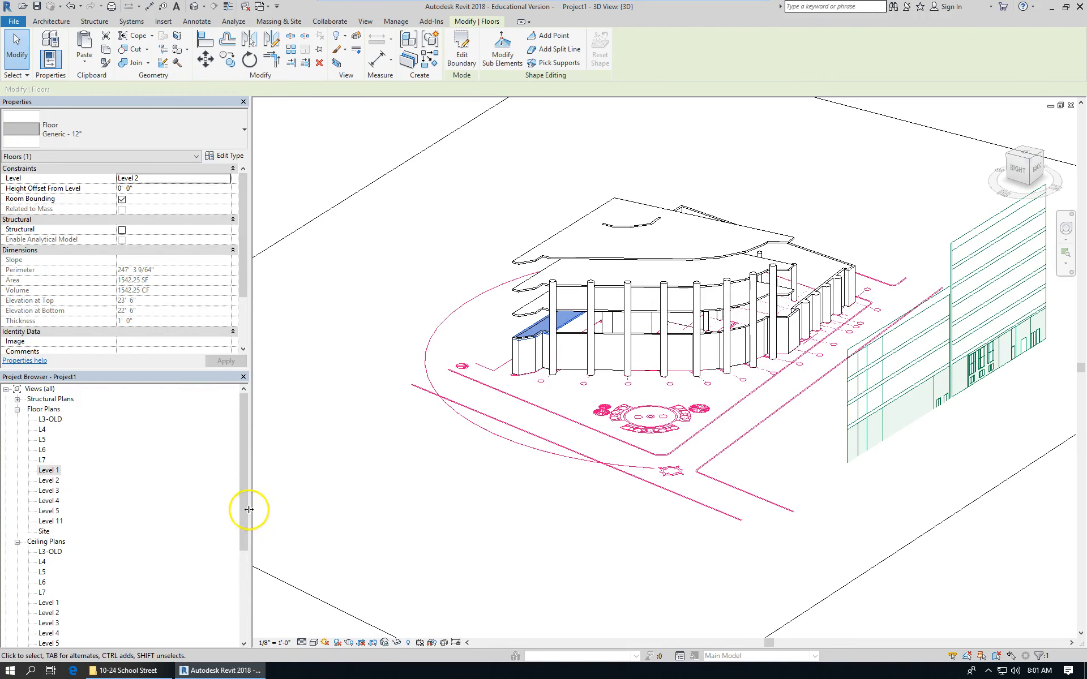
Deselect the Level 2 floor and open the North elevation view
{"action": "key", "text": "Escape"}
{"action": "scroll", "coordinate": [238, 543], "scroll_direction": "down", "scroll_amount": 4}
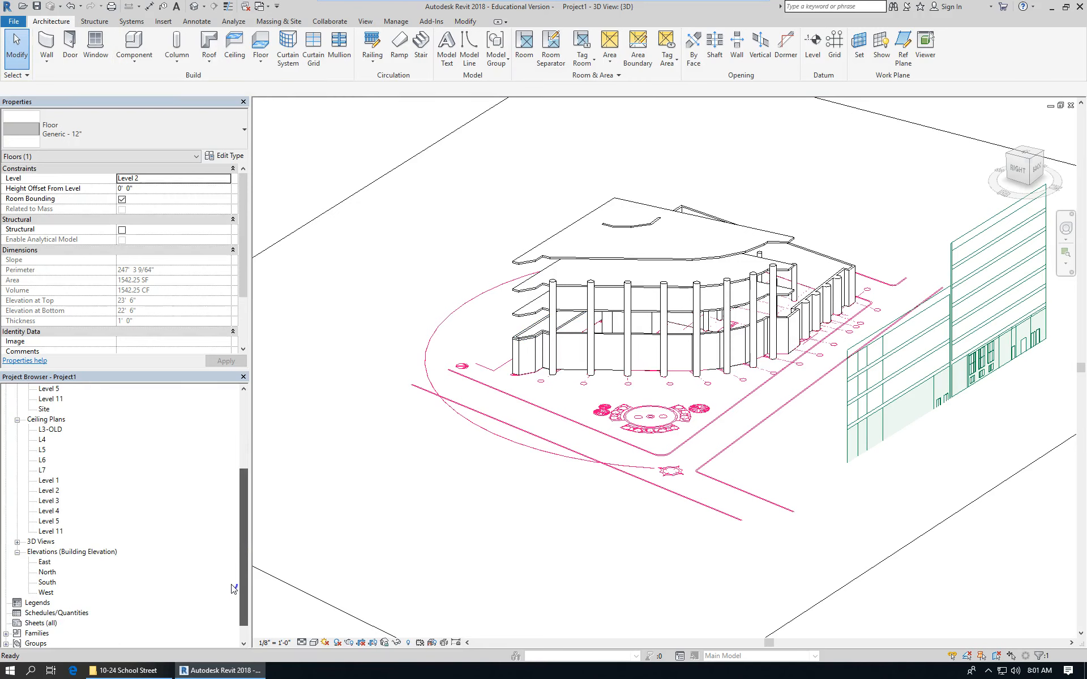
{"action": "scroll", "coordinate": [230, 588], "scroll_direction": "down", "scroll_amount": 2}
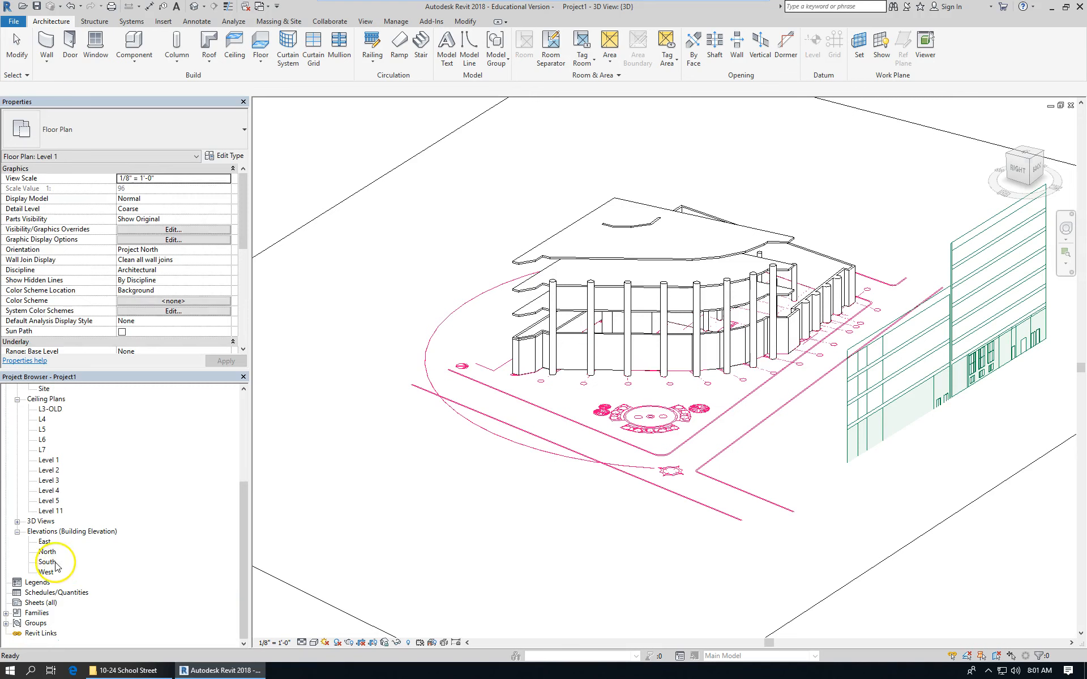
{"action": "double_click", "coordinate": [49, 552]}
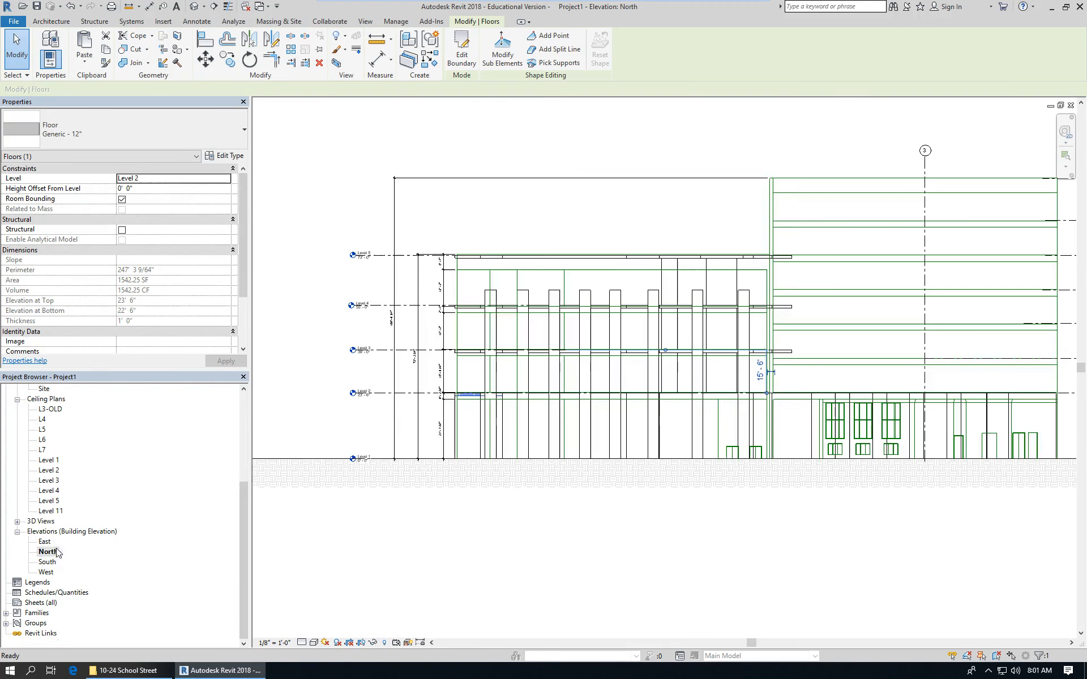
Examine the level lines beside the imported elevation drawings, focusing on the spacing between Level 1 and Level 2
{"action": "left_click", "coordinate": [283, 347]}
{"action": "scroll", "coordinate": [340, 356], "scroll_direction": "down", "scroll_amount": 2}
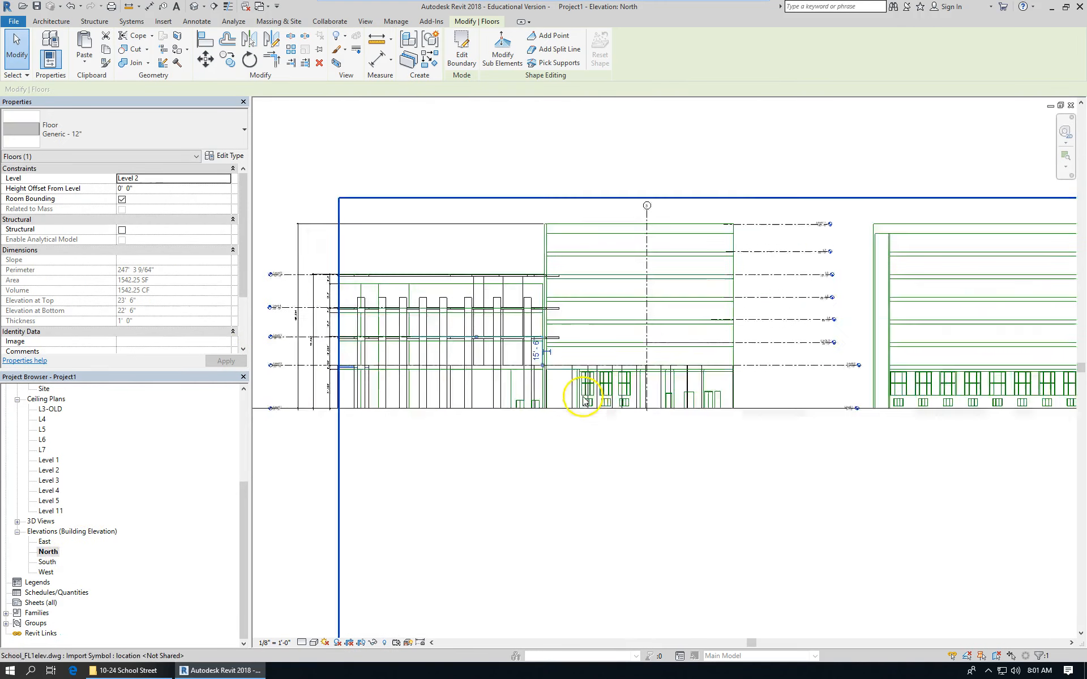
{"action": "scroll", "coordinate": [583, 393], "scroll_direction": "up", "scroll_amount": 3}
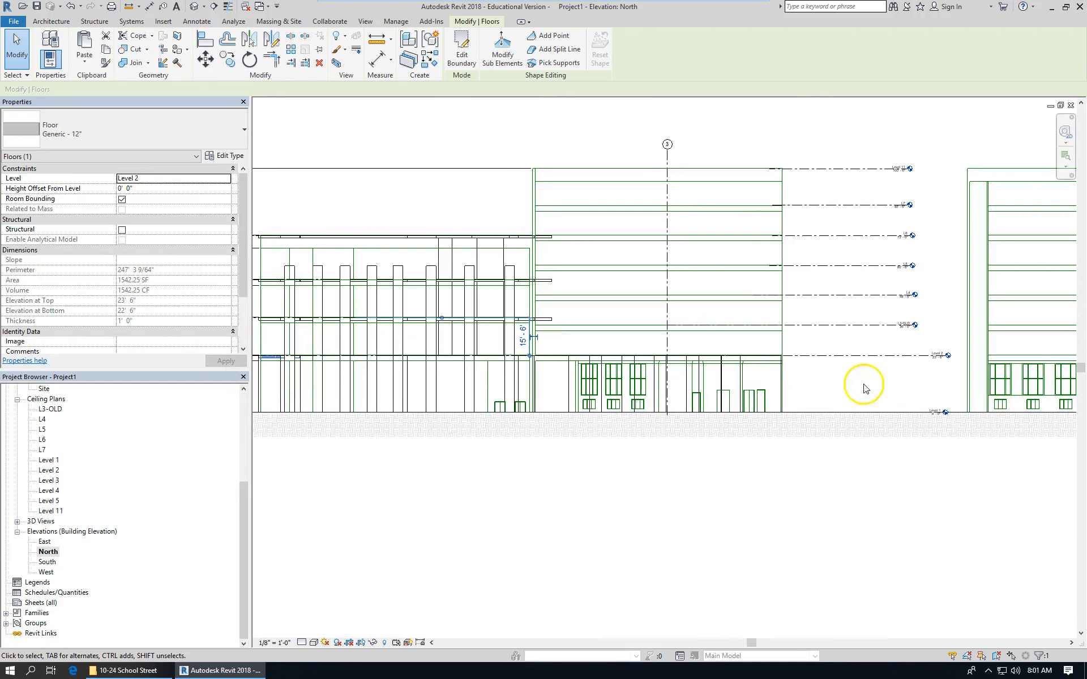
{"action": "scroll", "coordinate": [939, 353], "scroll_direction": "up", "scroll_amount": 2}
{"action": "scroll", "coordinate": [962, 372], "scroll_direction": "down", "scroll_amount": 2}
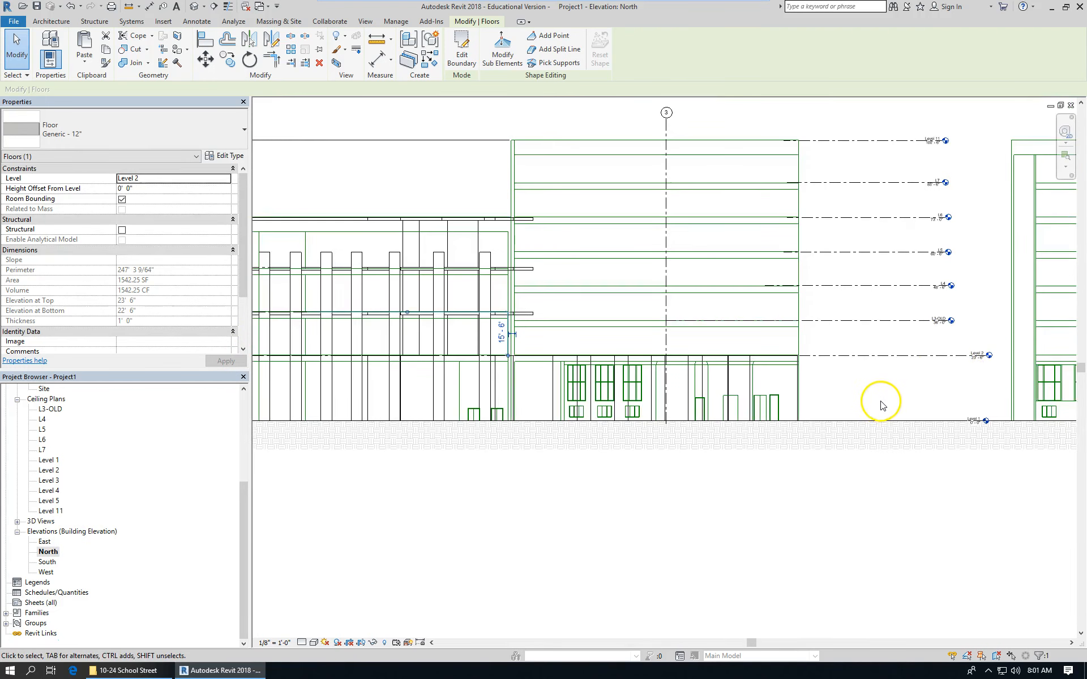
{"action": "scroll", "coordinate": [880, 405], "scroll_direction": "down", "scroll_amount": 1}
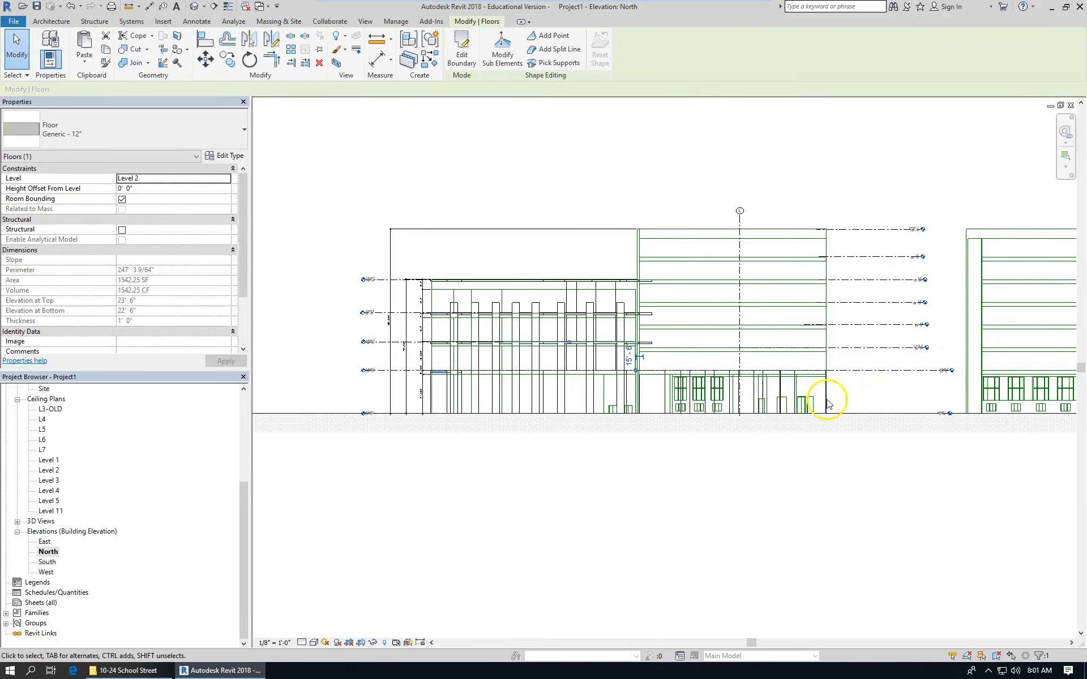
{"action": "scroll", "coordinate": [417, 369], "scroll_direction": "down", "scroll_amount": 3}
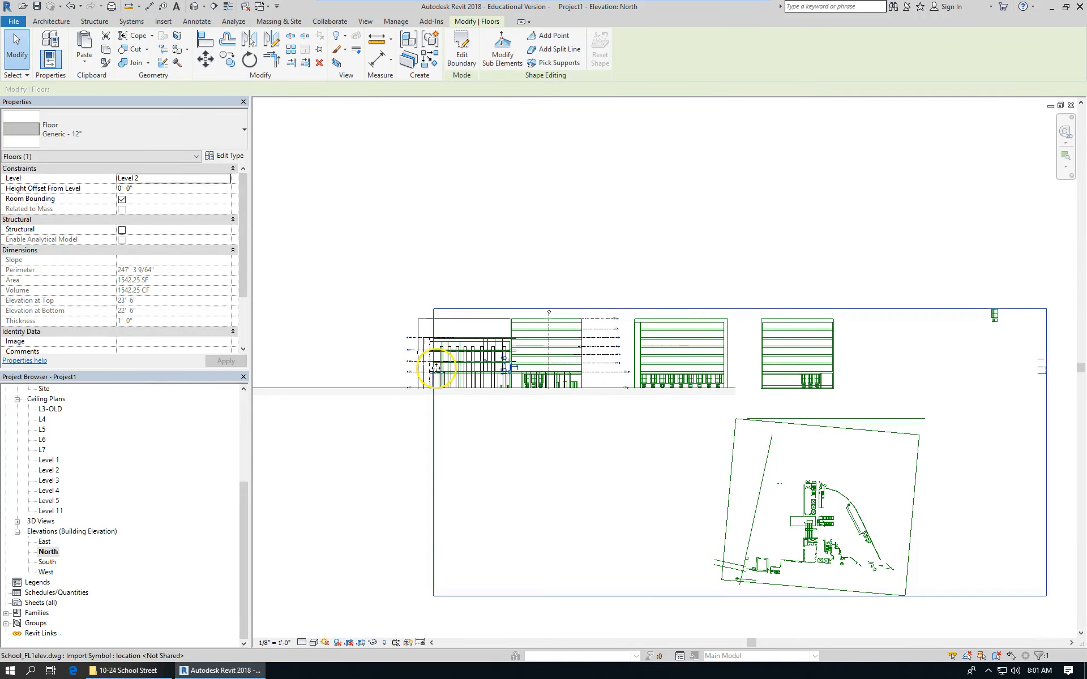
{"action": "scroll", "coordinate": [770, 389], "scroll_direction": "up", "scroll_amount": 1}
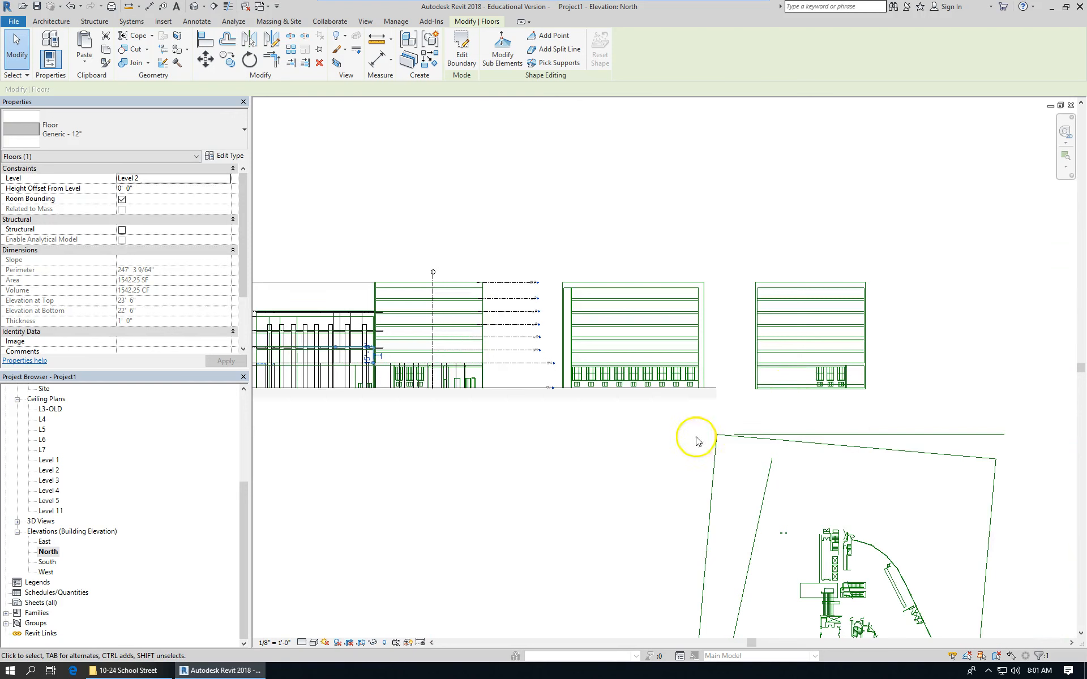
{"action": "left_click", "coordinate": [626, 455]}
{"action": "scroll", "coordinate": [697, 442], "scroll_direction": "down", "scroll_amount": 2}
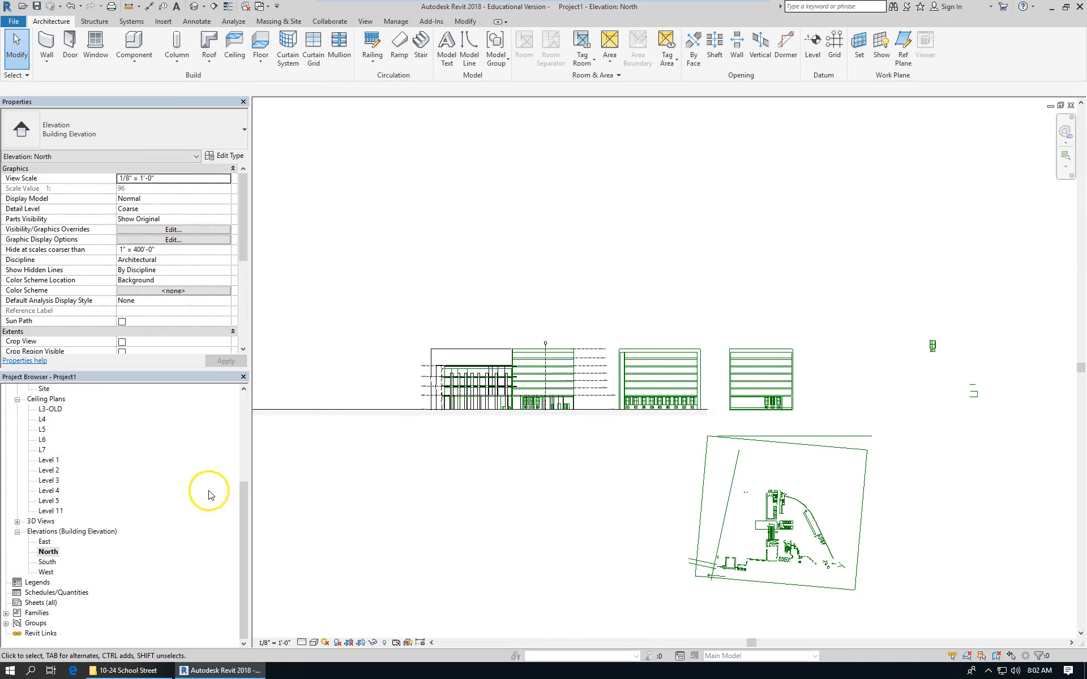
{"action": "scroll", "coordinate": [584, 403], "scroll_direction": "up", "scroll_amount": 5}
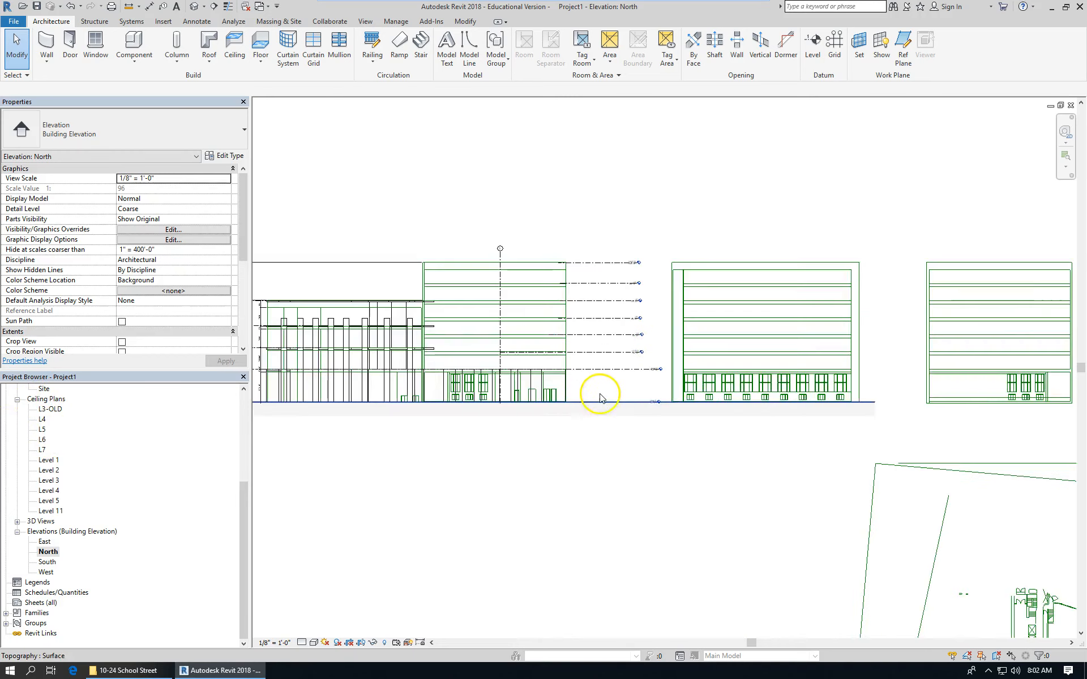
{"action": "scroll", "coordinate": [633, 376], "scroll_direction": "up", "scroll_amount": 3}
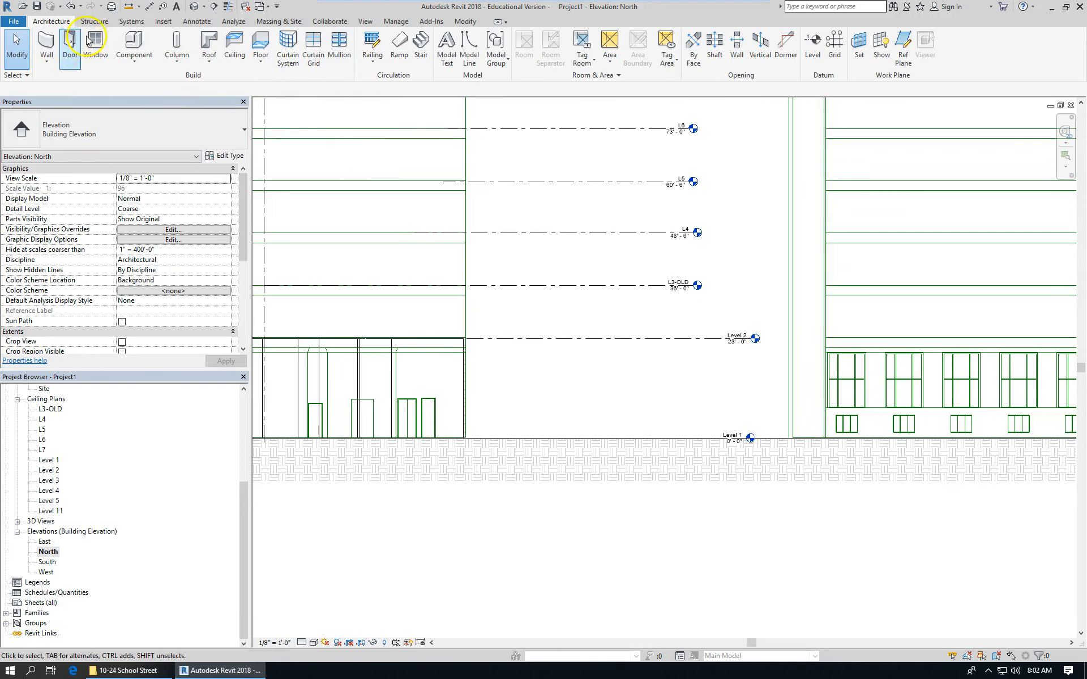
Create a new level similar to Level 2, drawn 4' 0" above Level 1 beside the imported elevation
{"action": "left_click", "coordinate": [639, 338]}
{"action": "right_click", "coordinate": [646, 339]}
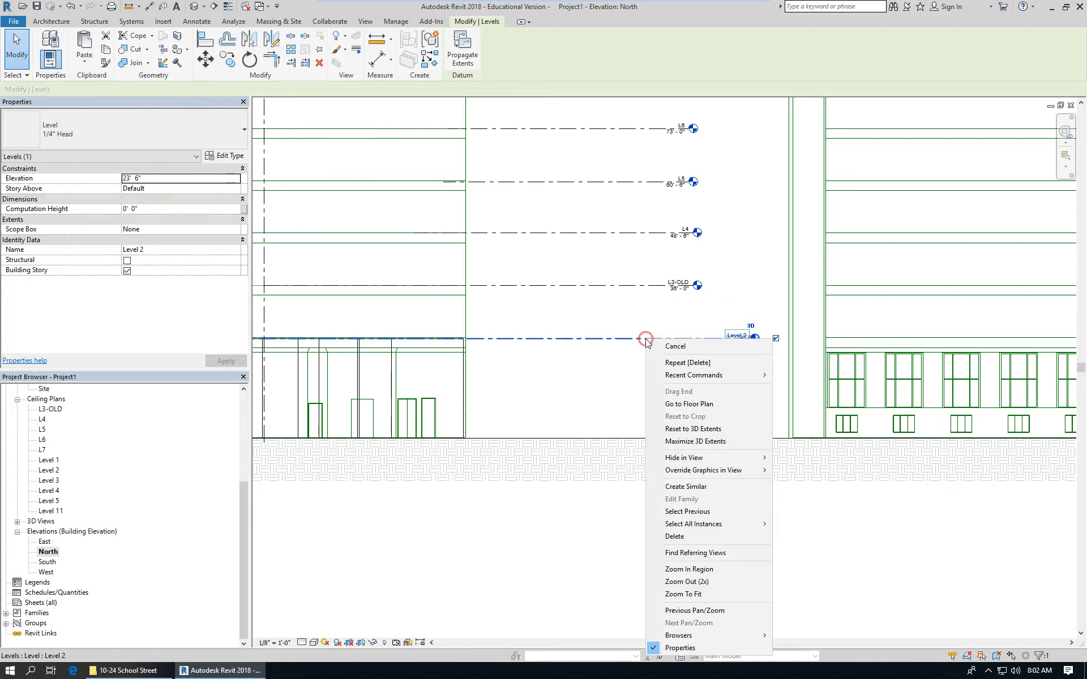
{"action": "mouse_move", "coordinate": [739, 461]}
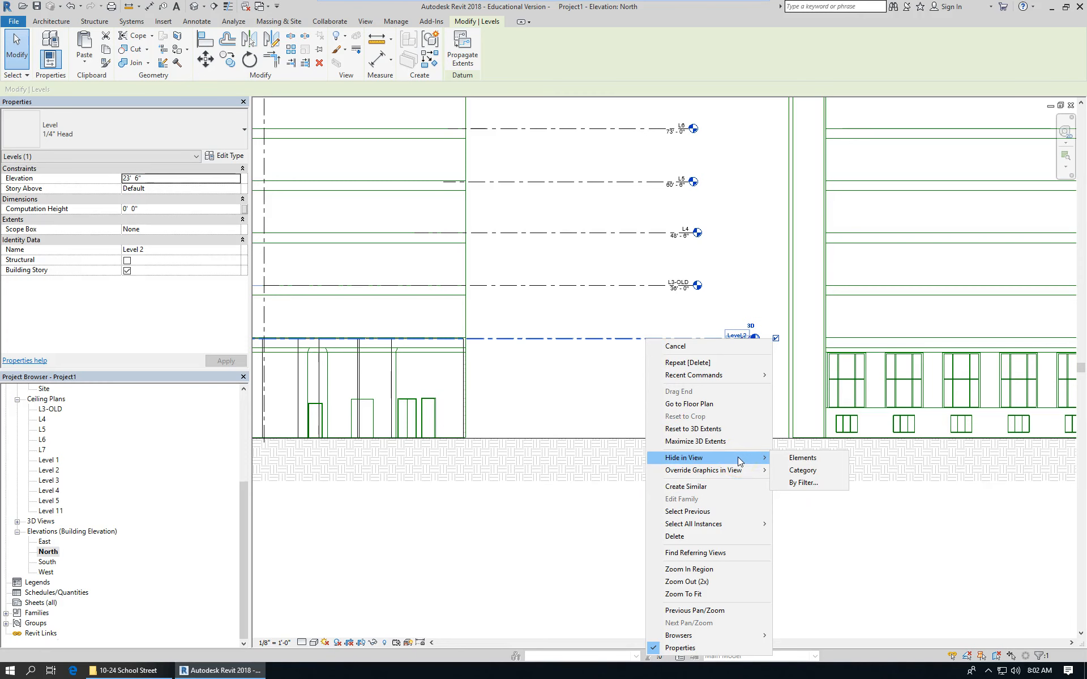
{"action": "left_click", "coordinate": [712, 488]}
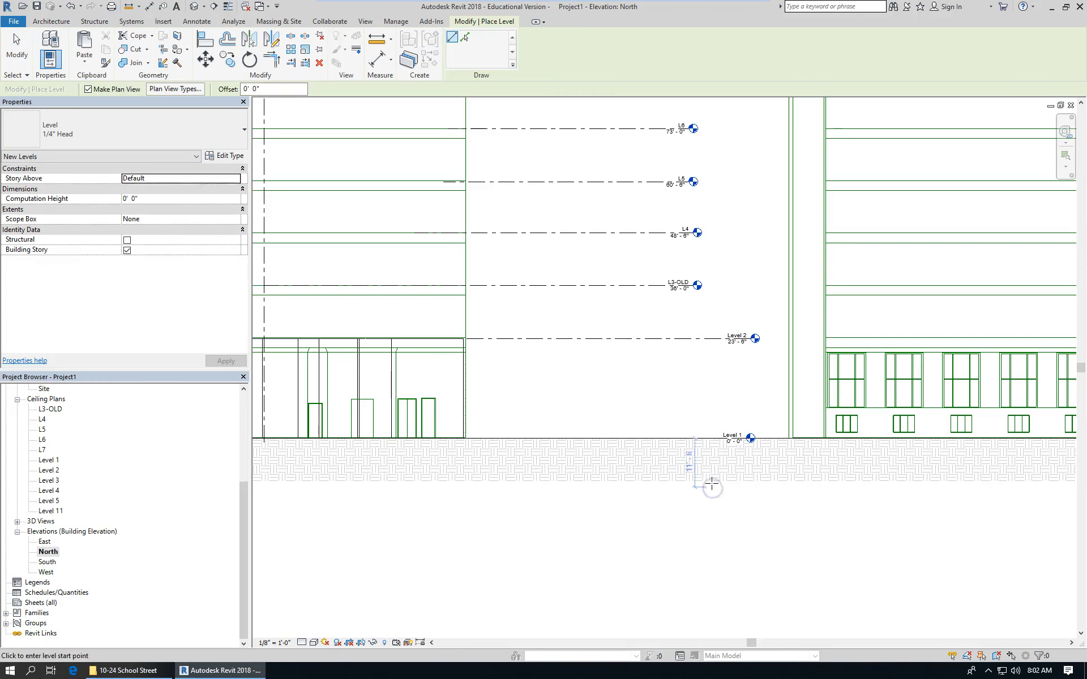
{"action": "left_click", "coordinate": [455, 420]}
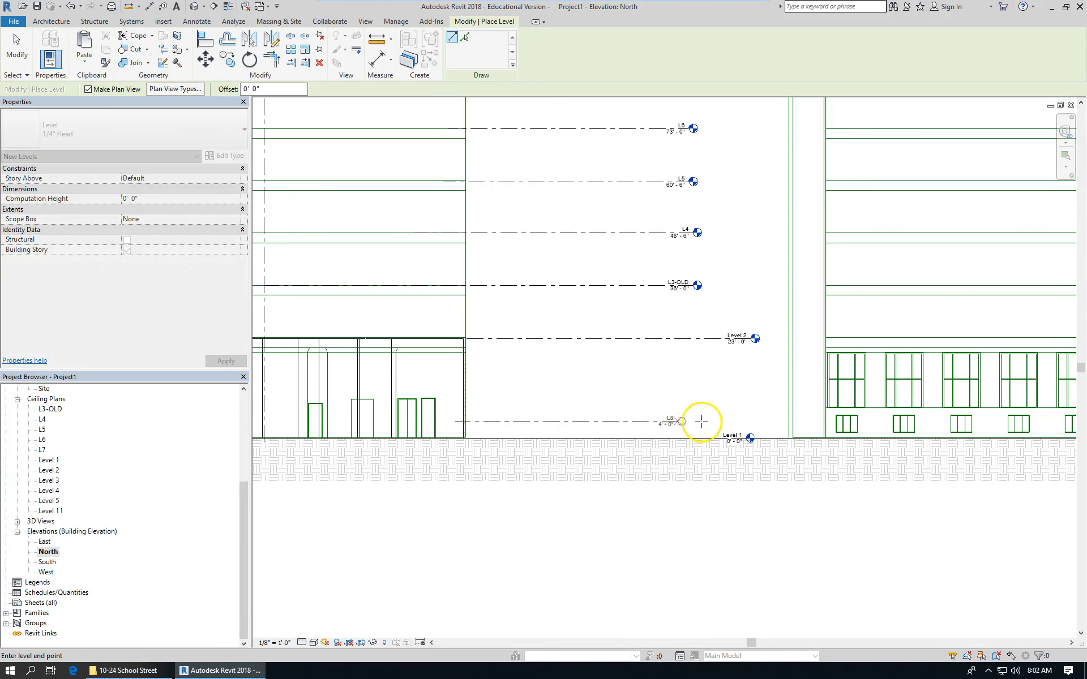
{"action": "left_click", "coordinate": [656, 421]}
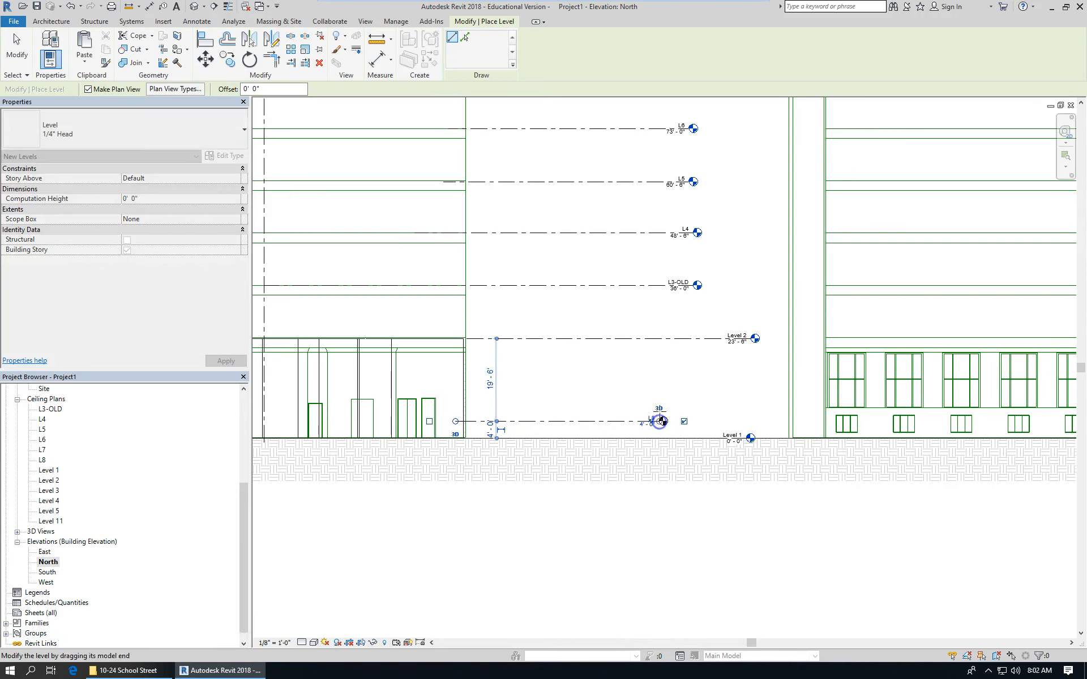
{"action": "left_click", "coordinate": [17, 51]}
Rename the new 4' 0" level to L2-Old and rename its corresponding views as well
{"action": "scroll", "coordinate": [527, 357], "scroll_direction": "up", "scroll_amount": 3}
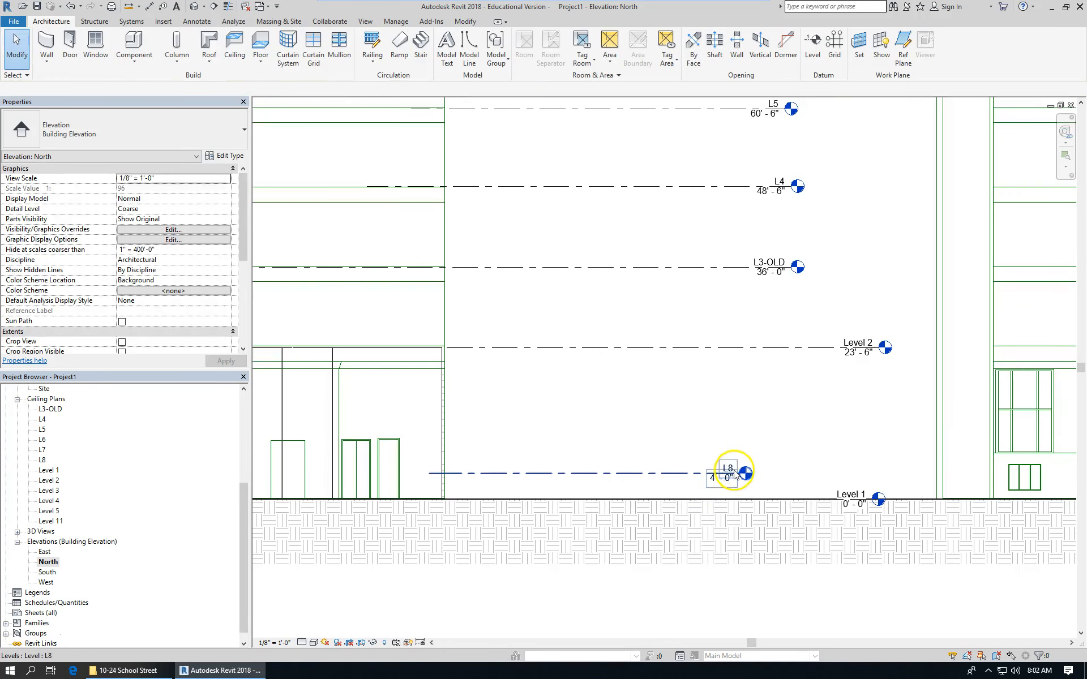
{"action": "left_click", "coordinate": [734, 472]}
{"action": "left_click", "coordinate": [734, 472]}
{"action": "left_click", "coordinate": [722, 469]}
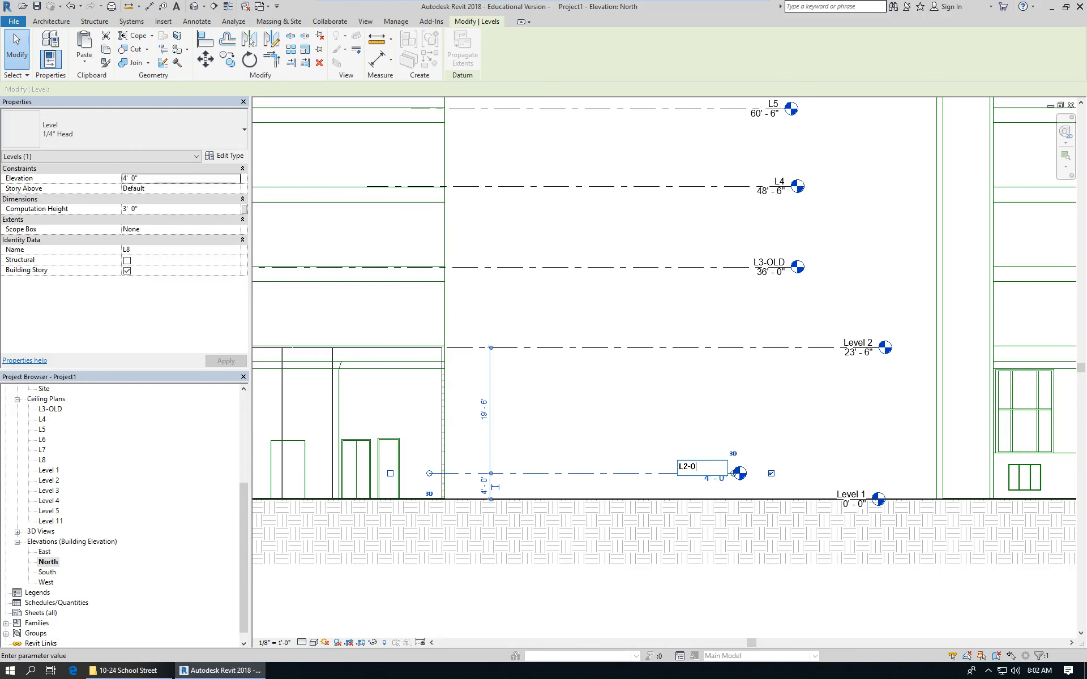
{"action": "key", "text": "Return"}
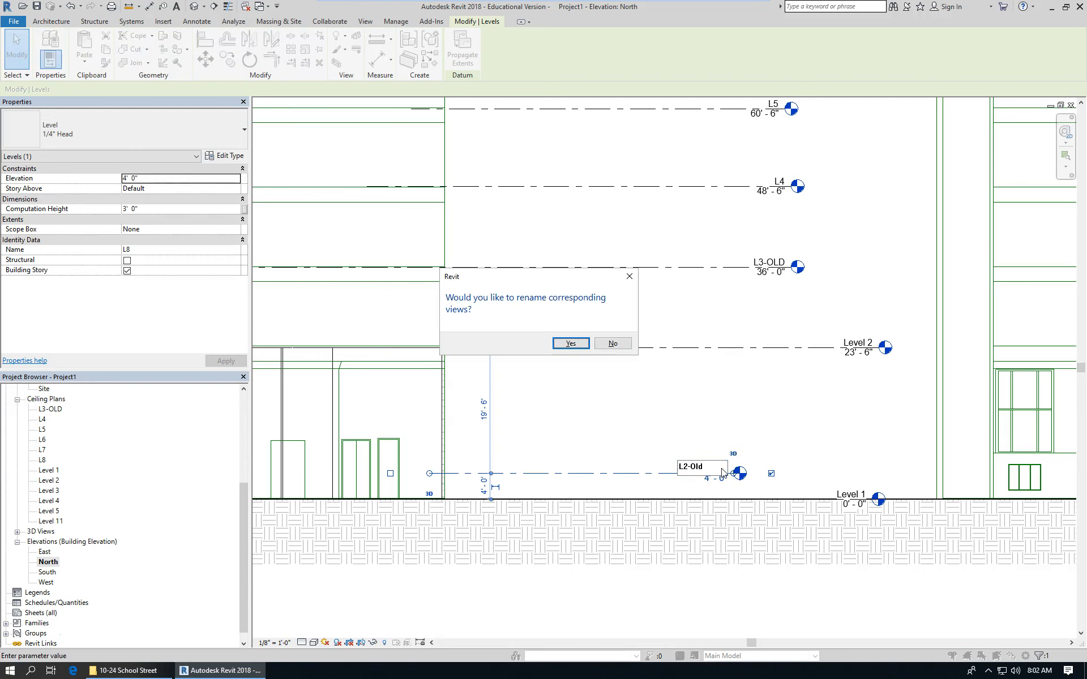
{"action": "left_click", "coordinate": [567, 343]}
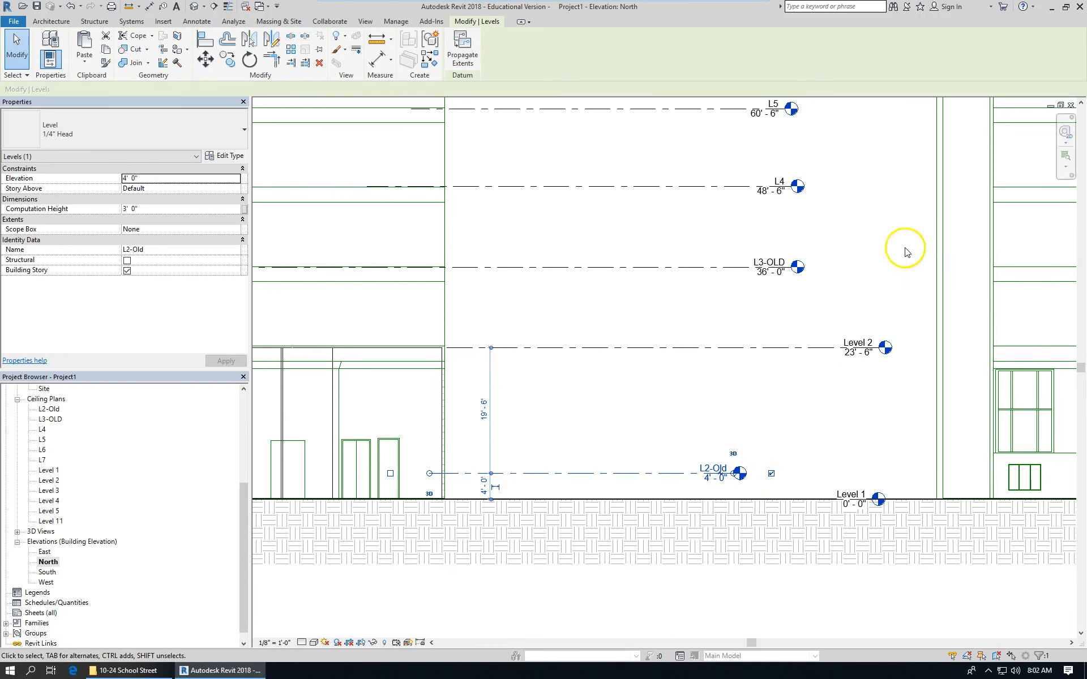
Deselect the new level and open the L2-Old floor plan
{"action": "scroll", "coordinate": [905, 249], "scroll_direction": "down", "scroll_amount": 3}
{"action": "left_click_drag", "start_coordinate": [815, 381], "coordinate": [864, 376]}
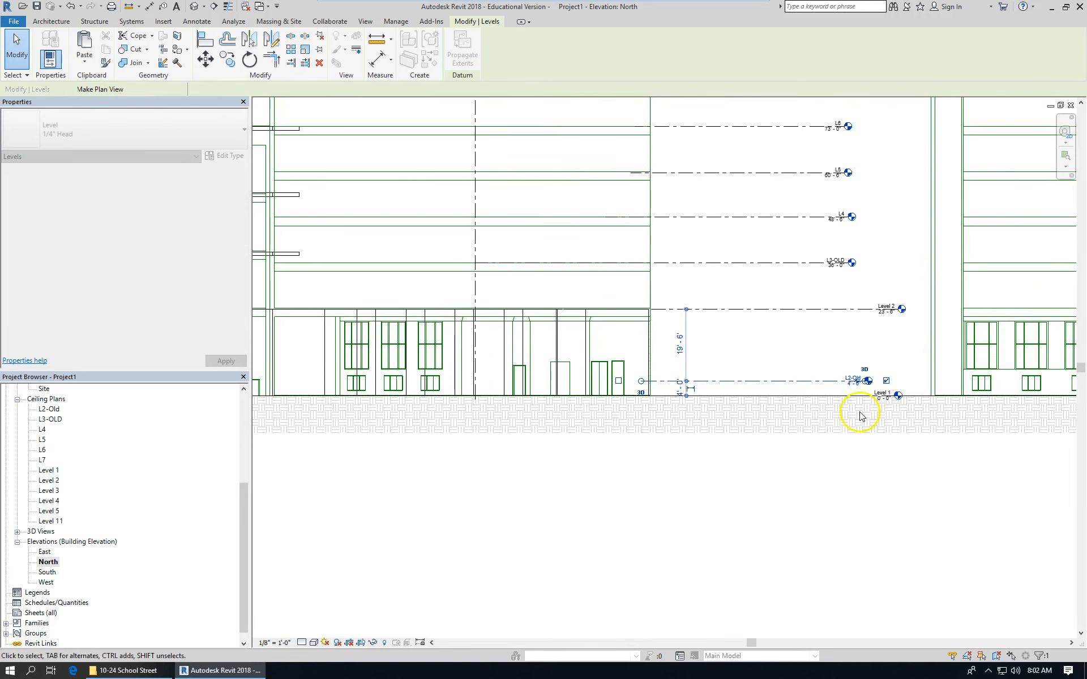
{"action": "left_click", "coordinate": [857, 430]}
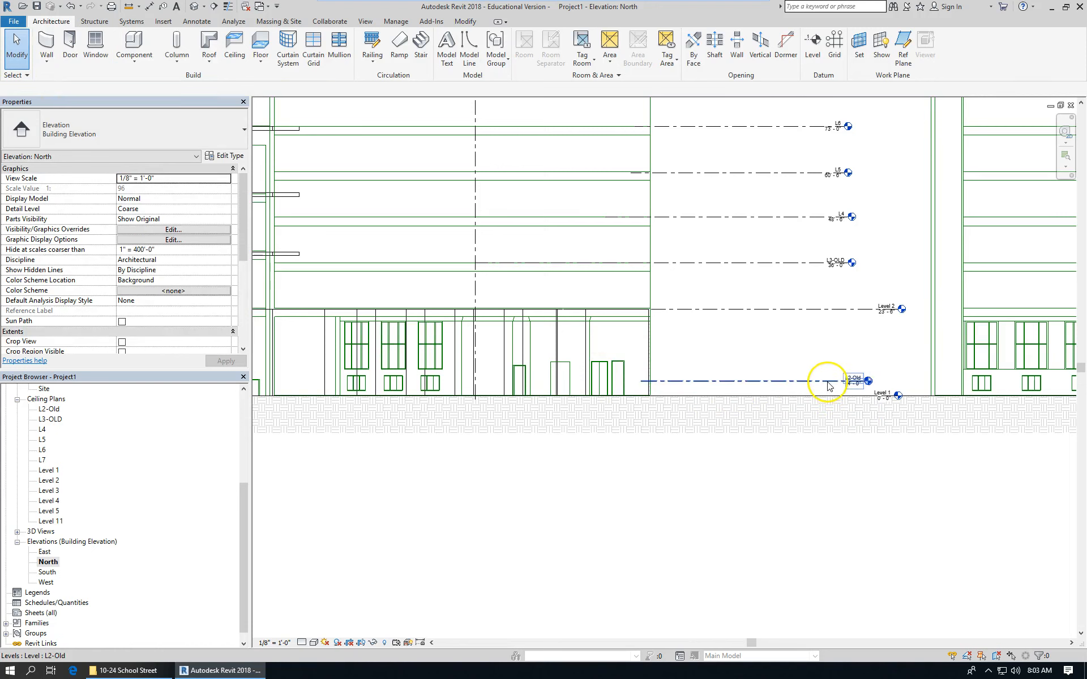
{"action": "left_click", "coordinate": [52, 409]}
{"action": "left_click_drag", "start_coordinate": [243, 504], "coordinate": [251, 414]}
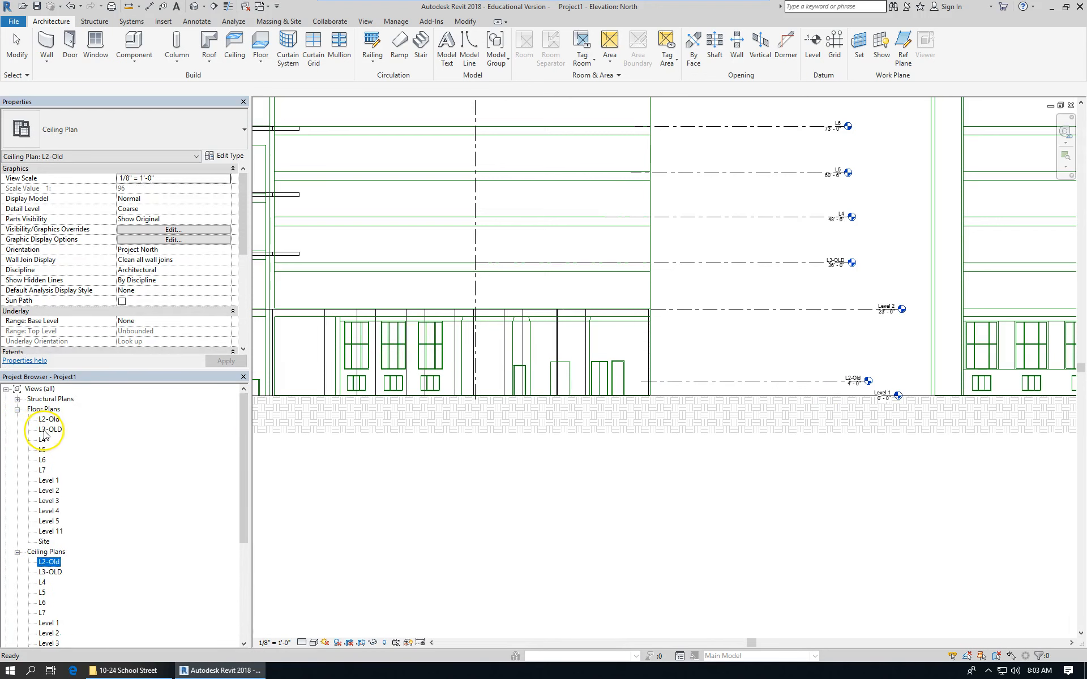
{"action": "double_click", "coordinate": [48, 420]}
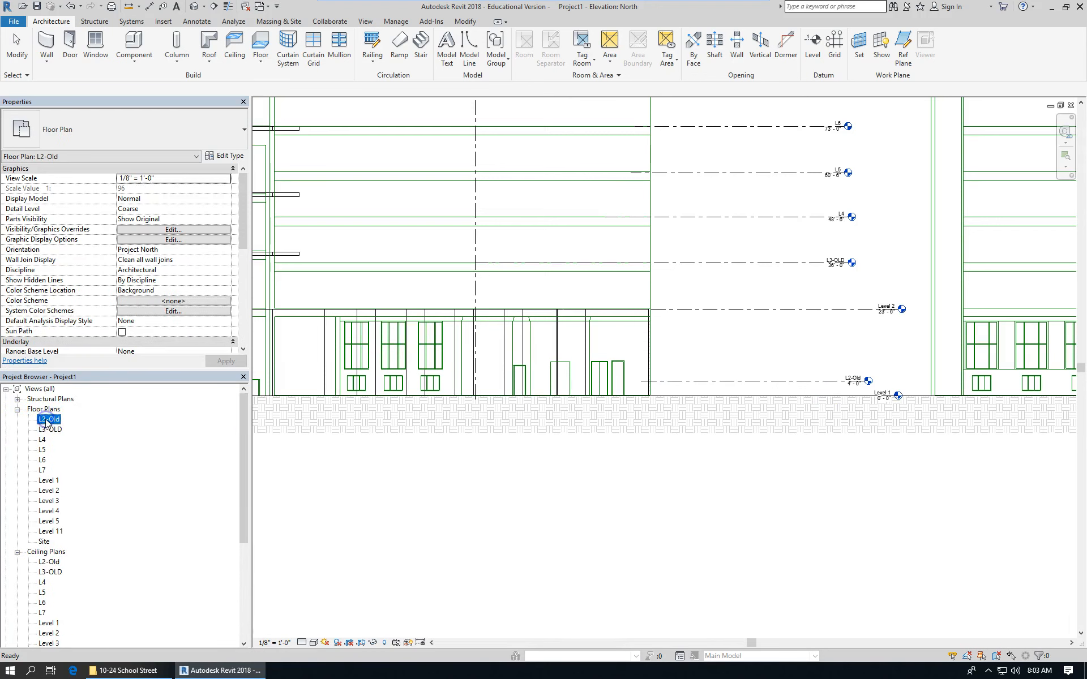
{"action": "scroll", "coordinate": [715, 315], "scroll_direction": "up", "scroll_amount": 5}
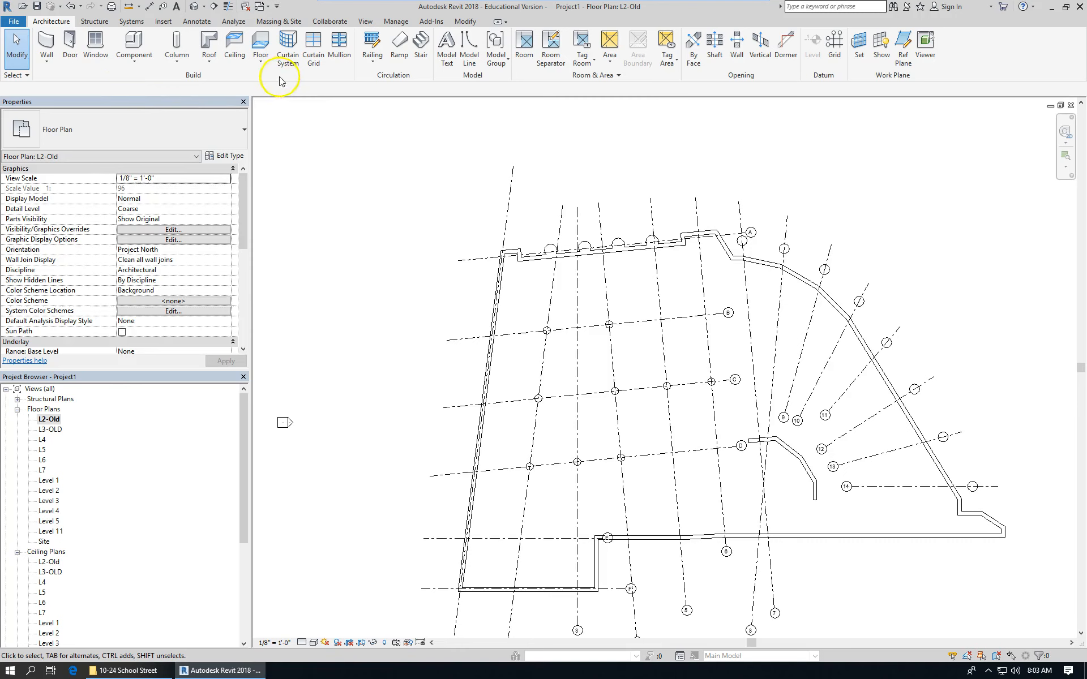
Start a Generic - 12" floor on L2-Old and draw its first boundary line along grid 6 between the outer wall faces
{"action": "left_click", "coordinate": [260, 42]}
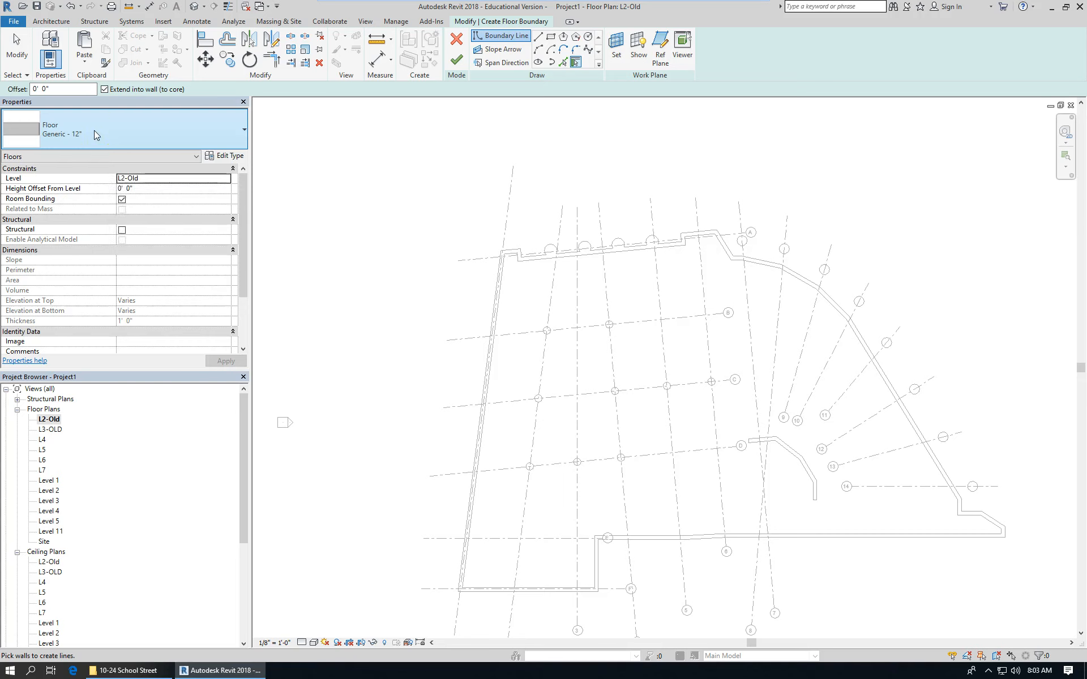
{"action": "left_click", "coordinate": [224, 145]}
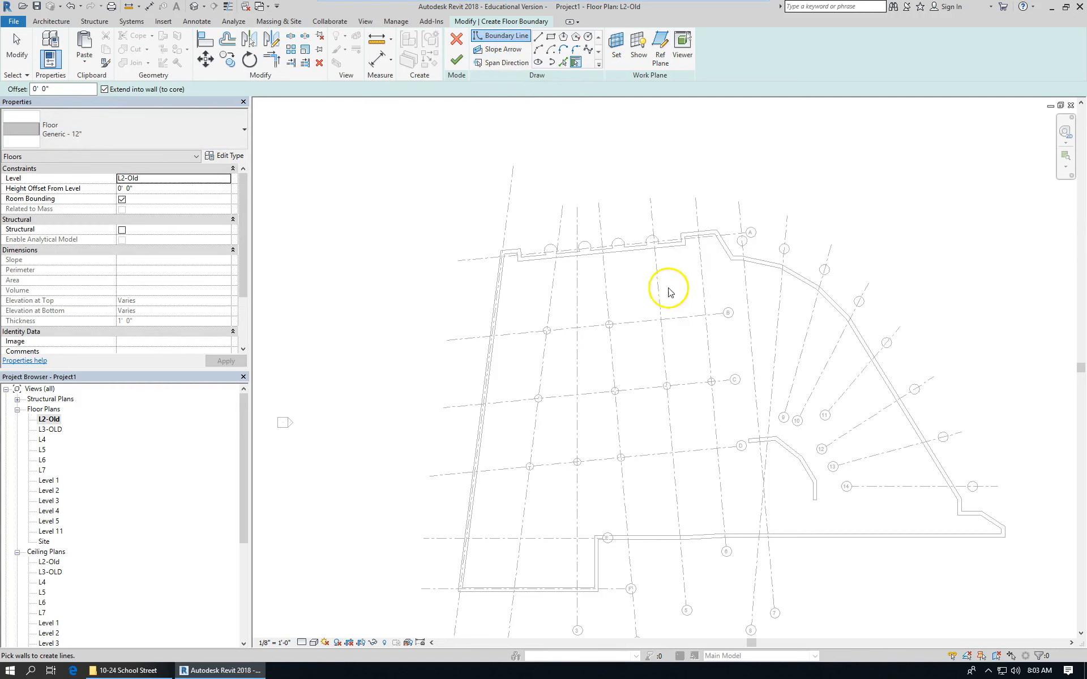
{"action": "scroll", "coordinate": [656, 304], "scroll_direction": "up", "scroll_amount": 2}
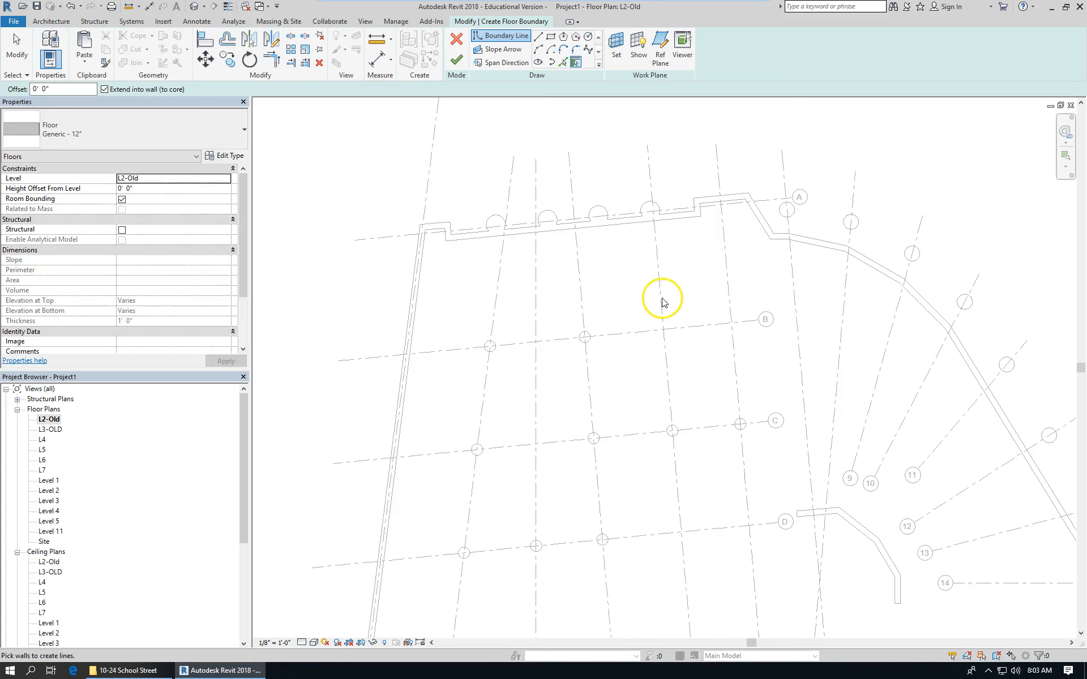
{"action": "scroll", "coordinate": [607, 206], "scroll_direction": "down", "scroll_amount": 3}
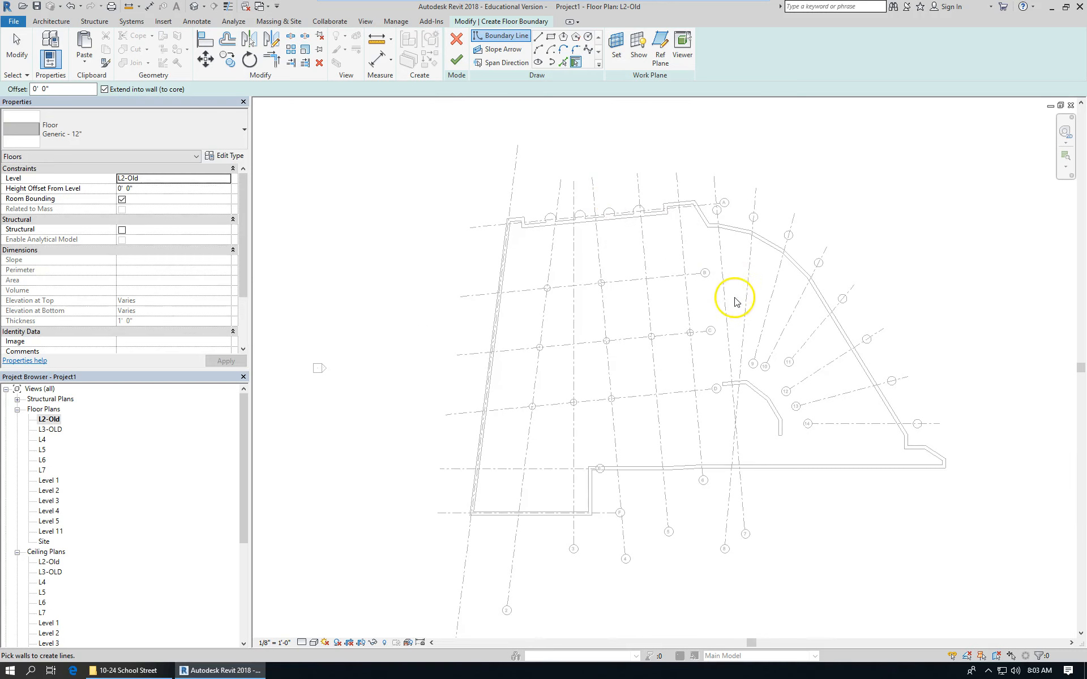
{"action": "scroll", "coordinate": [733, 296], "scroll_direction": "up", "scroll_amount": 2}
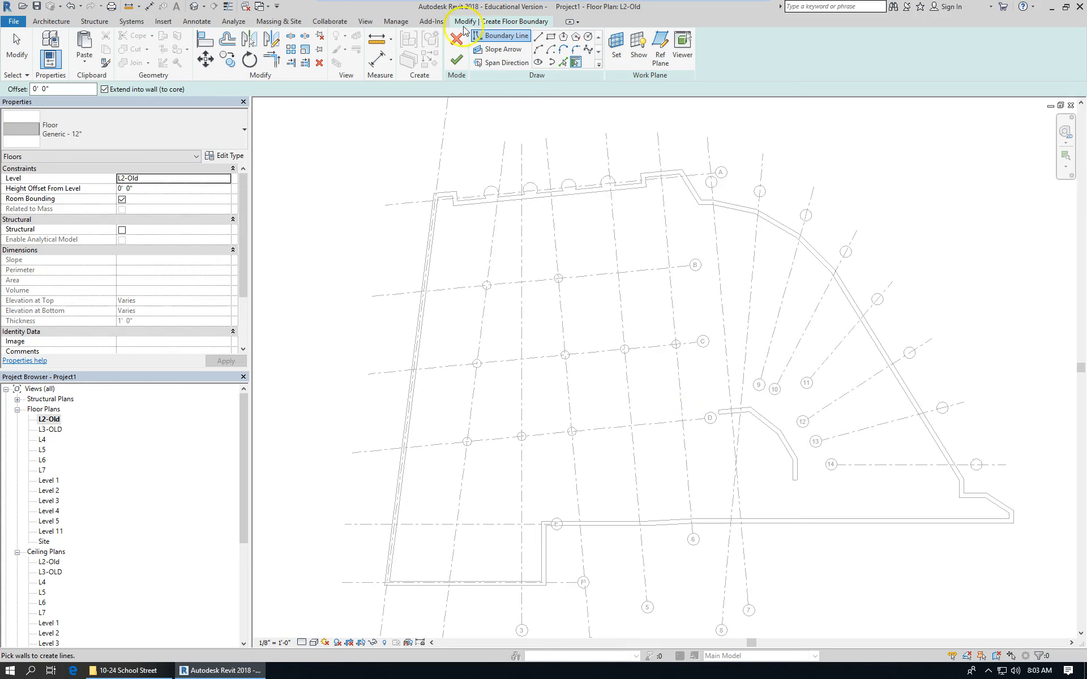
{"action": "left_click", "coordinate": [539, 36]}
{"action": "scroll", "coordinate": [693, 184], "scroll_direction": "up", "scroll_amount": 3}
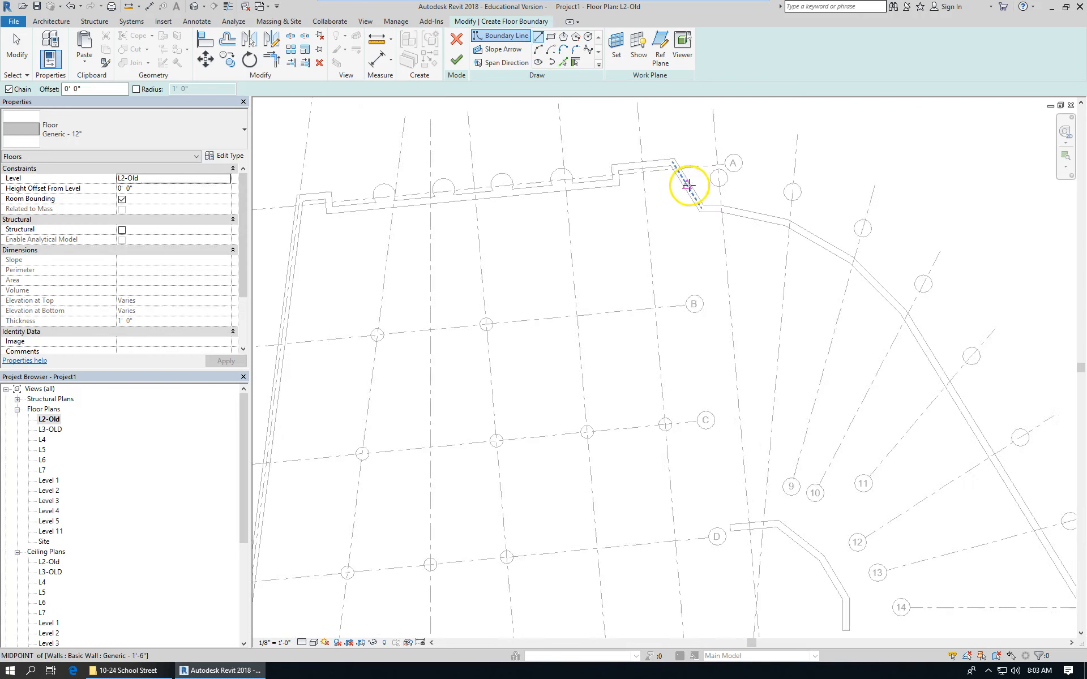
{"action": "scroll", "coordinate": [634, 158], "scroll_direction": "up", "scroll_amount": 4}
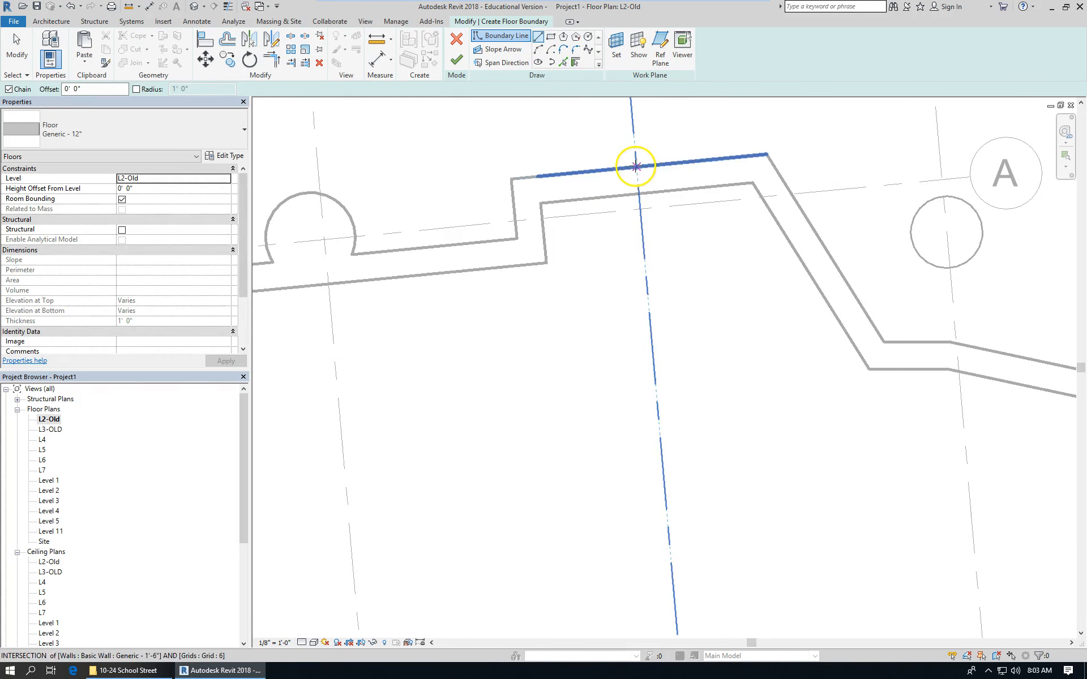
{"action": "left_click", "coordinate": [635, 166]}
{"action": "scroll", "coordinate": [636, 147], "scroll_direction": "down", "scroll_amount": 6}
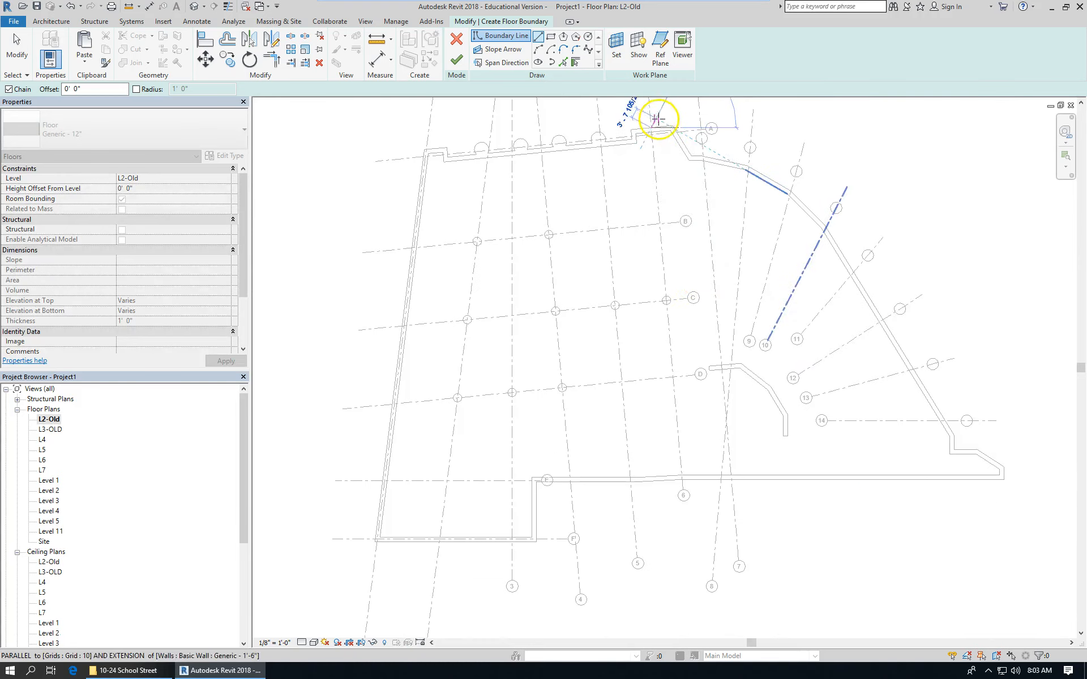
{"action": "scroll", "coordinate": [682, 483], "scroll_direction": "up", "scroll_amount": 7}
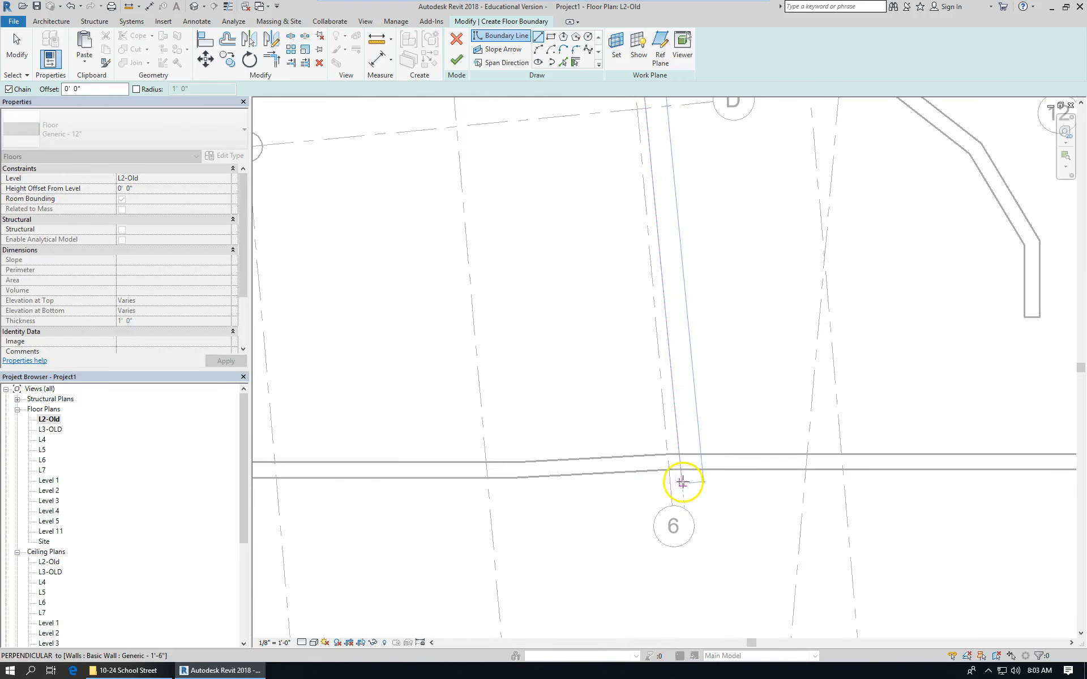
{"action": "left_click", "coordinate": [669, 470]}
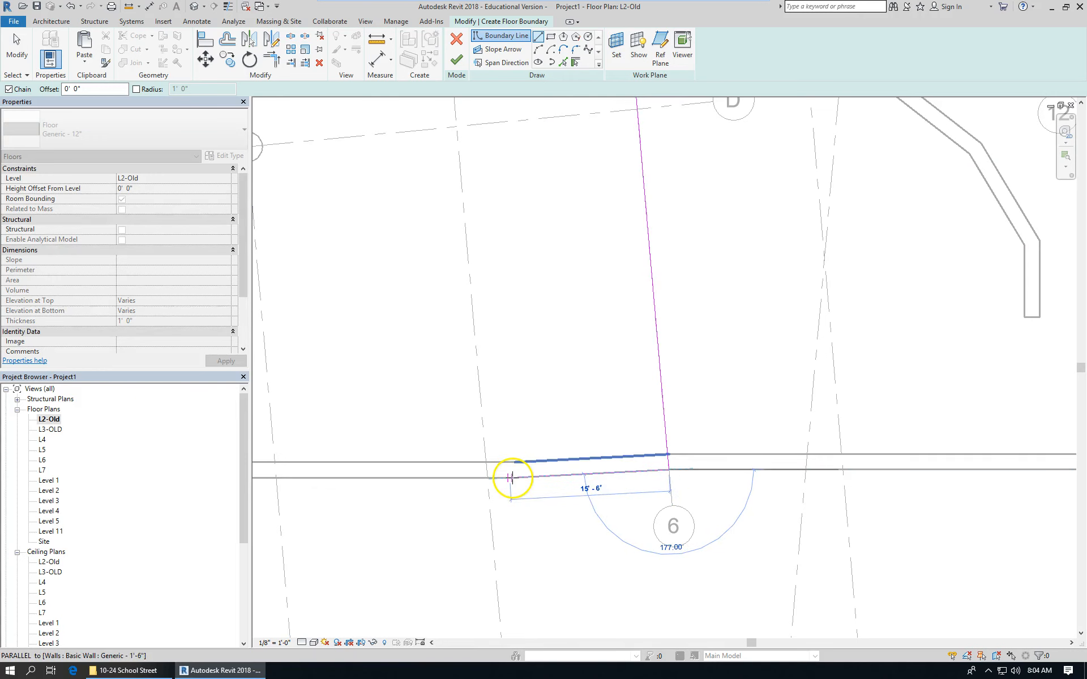
Continue the floor boundary from grid 6 along the outer faces of the lower walls, around the step at grid E, to the lower-left building corner
{"action": "scroll", "coordinate": [973, 417], "scroll_direction": "down", "scroll_amount": 3}
{"action": "scroll", "coordinate": [480, 451], "scroll_direction": "up", "scroll_amount": 1}
{"action": "scroll", "coordinate": [480, 451], "scroll_direction": "up", "scroll_amount": 2}
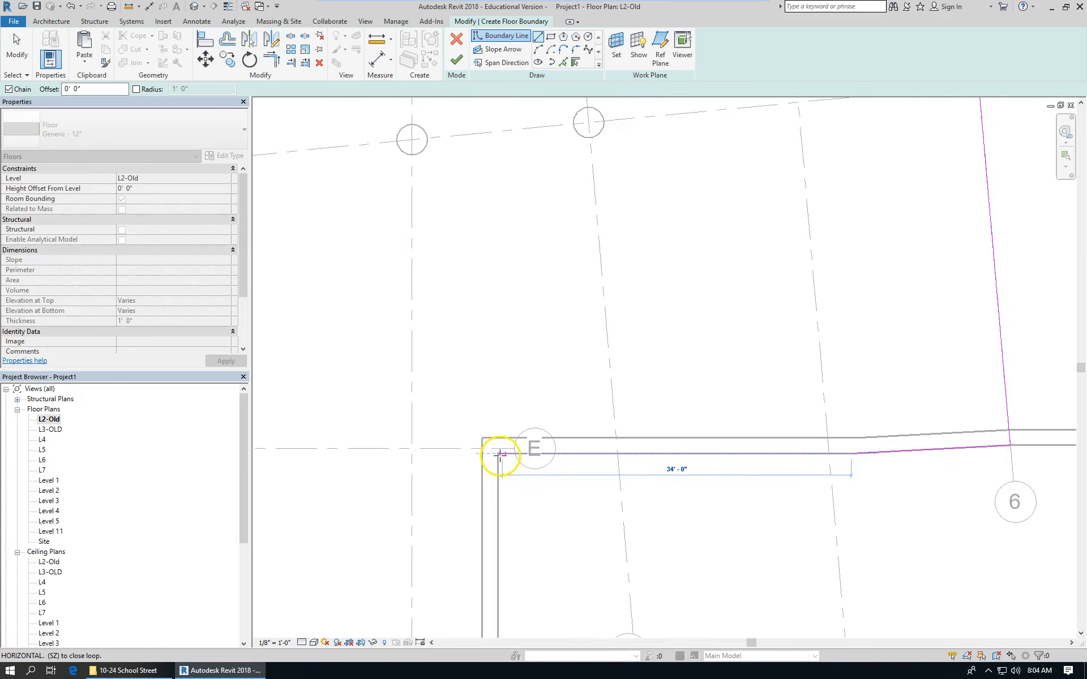
{"action": "left_click", "coordinate": [498, 453]}
{"action": "scroll", "coordinate": [589, 198], "scroll_direction": "down", "scroll_amount": 3}
{"action": "scroll", "coordinate": [560, 328], "scroll_direction": "up", "scroll_amount": 1}
{"action": "scroll", "coordinate": [560, 329], "scroll_direction": "up", "scroll_amount": 3}
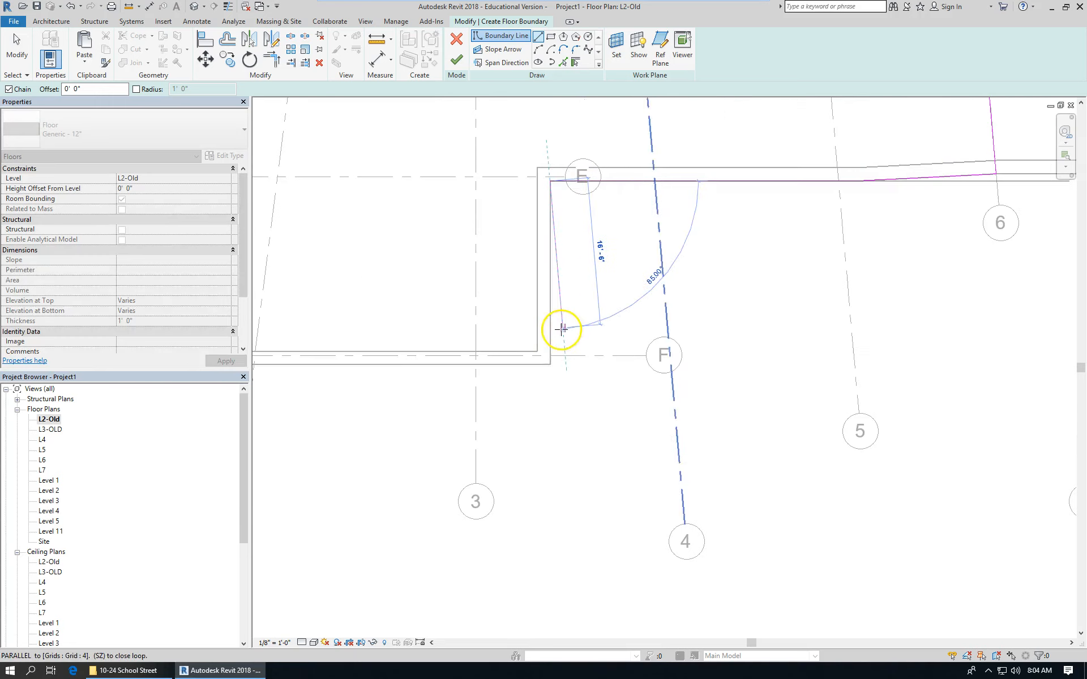
{"action": "left_click", "coordinate": [549, 364]}
{"action": "scroll", "coordinate": [854, 419], "scroll_direction": "down", "scroll_amount": 4}
{"action": "scroll", "coordinate": [603, 408], "scroll_direction": "up", "scroll_amount": 2}
{"action": "scroll", "coordinate": [604, 408], "scroll_direction": "up", "scroll_amount": 2}
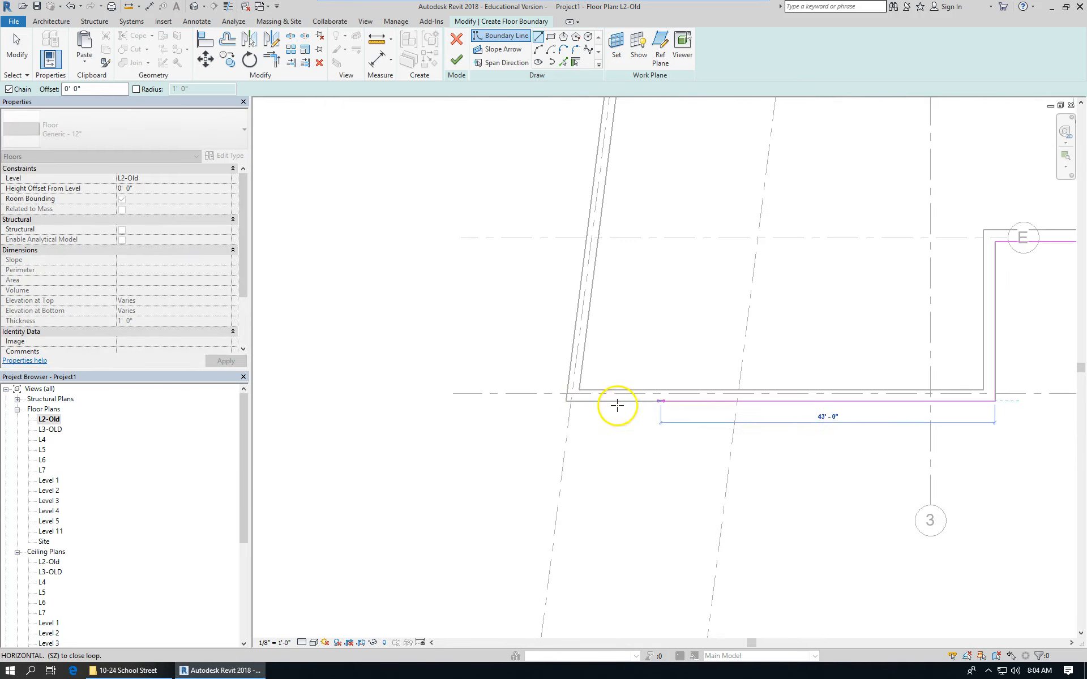
{"action": "left_click", "coordinate": [566, 400]}
Continue the boundary up the outer face of the slanted left wall and around the small jog at its upper corner
{"action": "scroll", "coordinate": [426, 515], "scroll_direction": "down", "scroll_amount": 6}
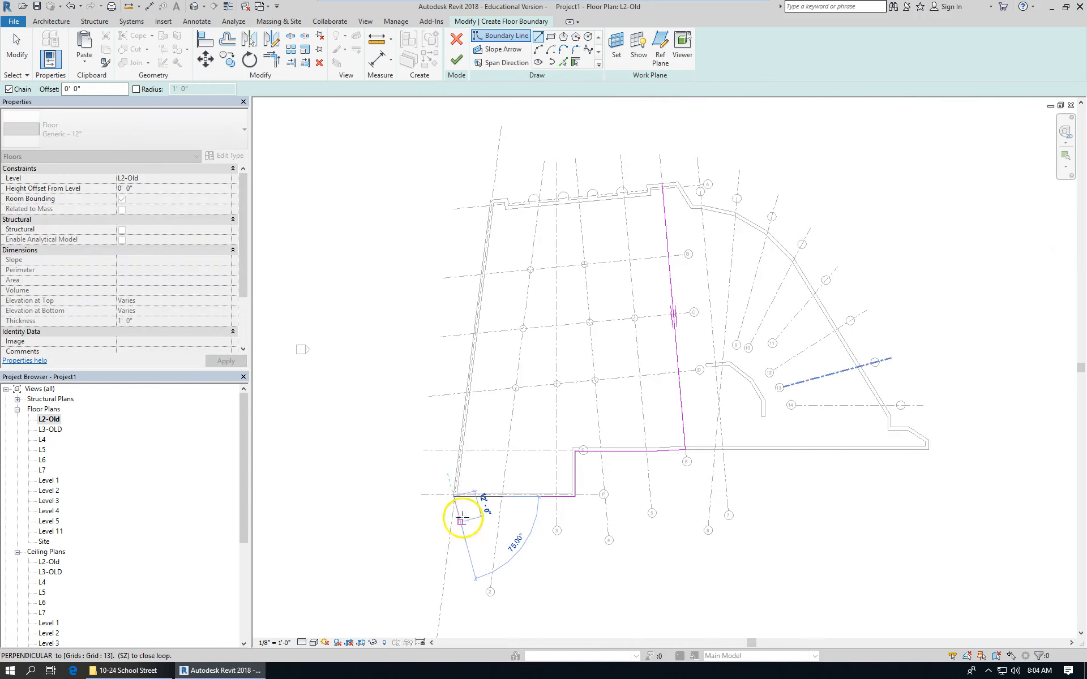
{"action": "scroll", "coordinate": [473, 289], "scroll_direction": "up", "scroll_amount": 6}
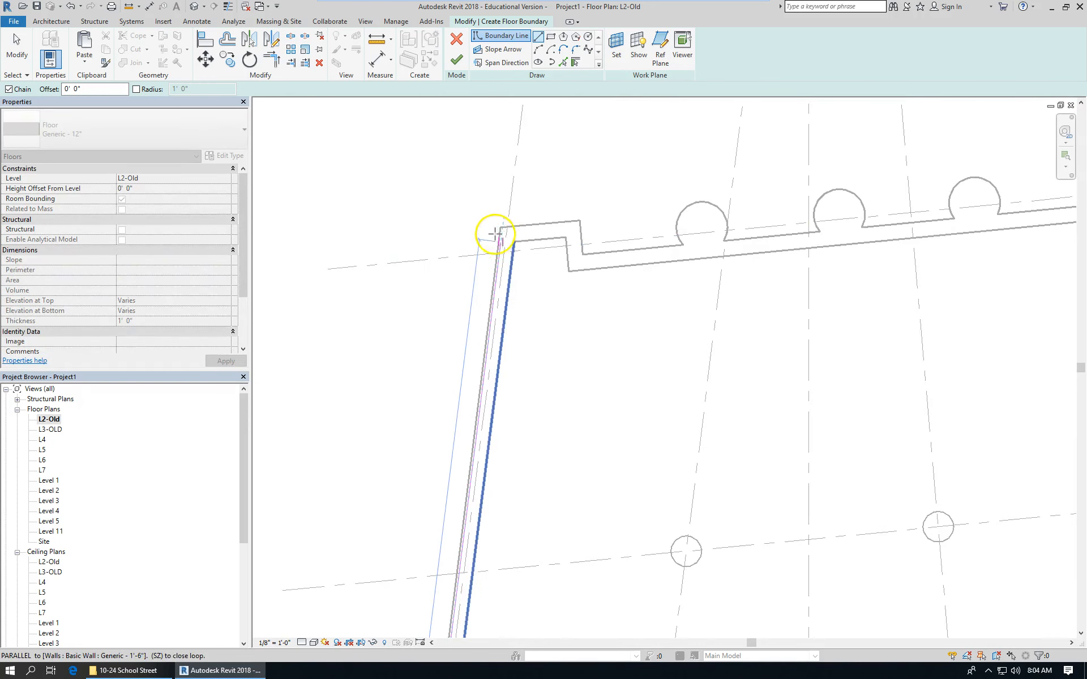
{"action": "left_click", "coordinate": [504, 228]}
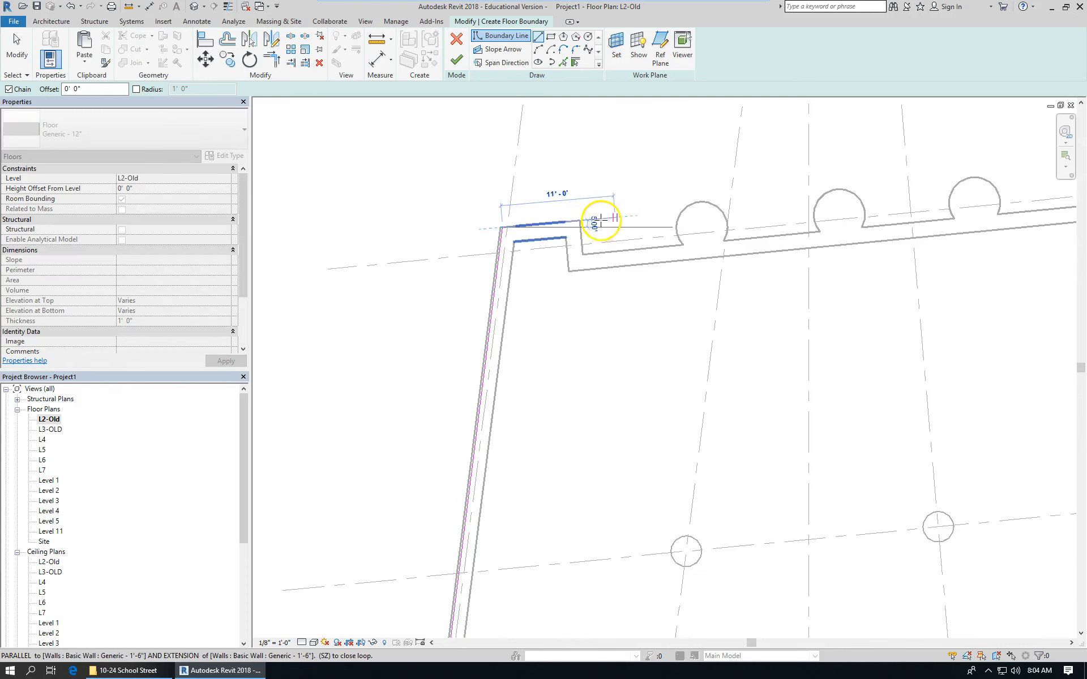
{"action": "left_click", "coordinate": [579, 221]}
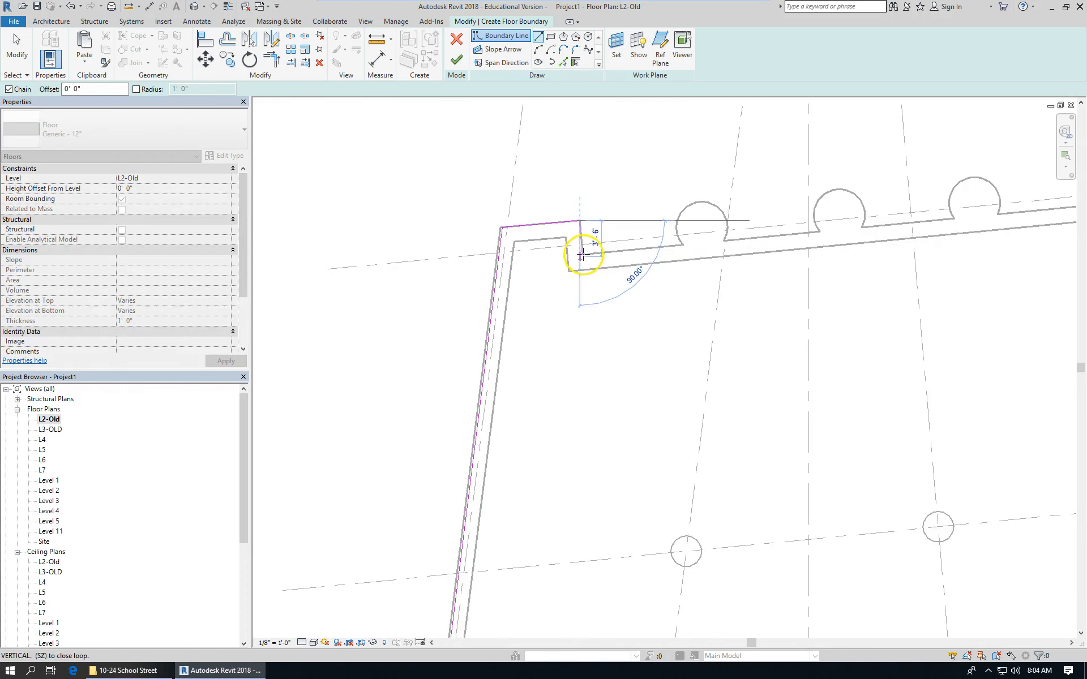
{"action": "left_click", "coordinate": [585, 254]}
Trace the boundary along the outer face of the grid A wall and its jog, closing the loop at grid 6
{"action": "scroll", "coordinate": [97, 215], "scroll_direction": "down", "scroll_amount": 3}
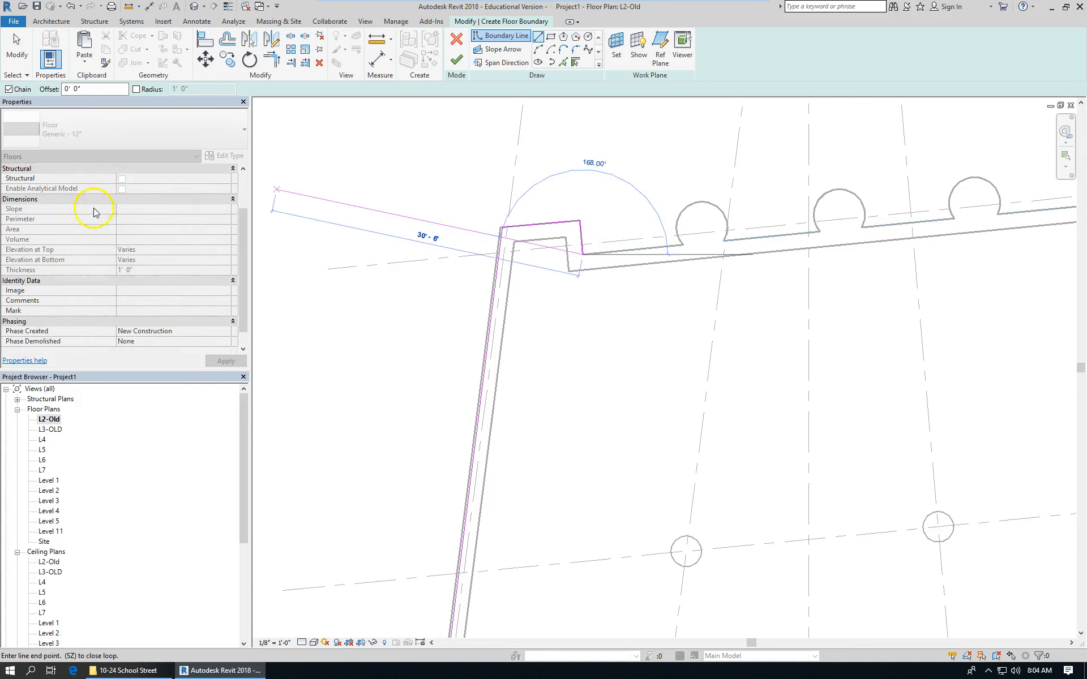
{"action": "scroll", "coordinate": [533, 242], "scroll_direction": "down", "scroll_amount": 6}
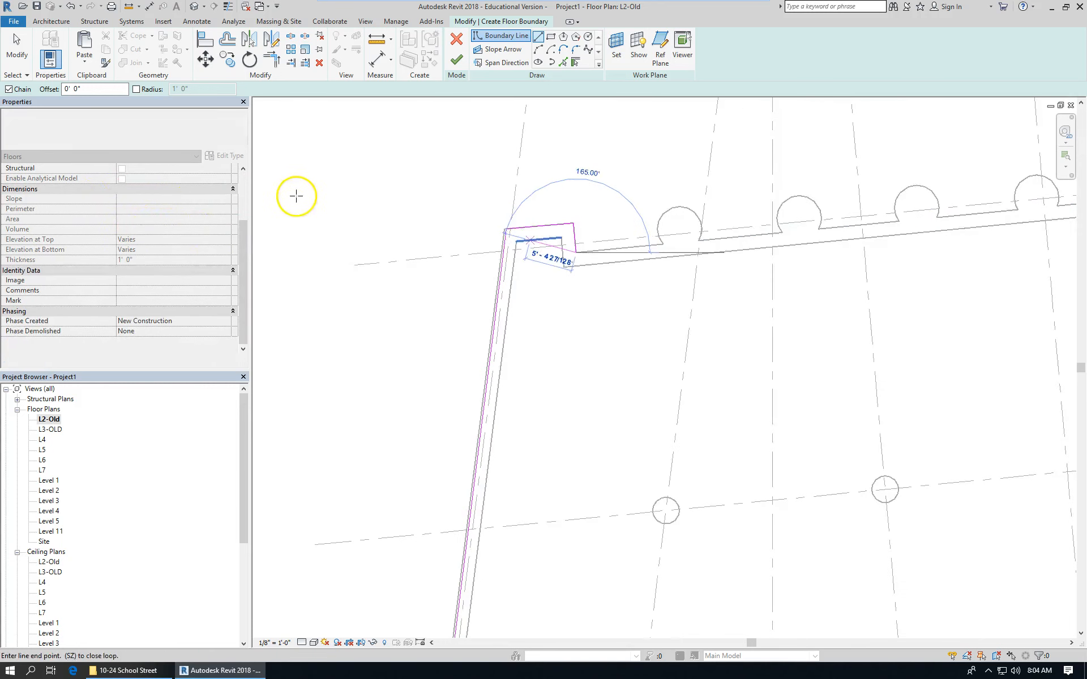
{"action": "scroll", "coordinate": [554, 226], "scroll_direction": "up", "scroll_amount": 6}
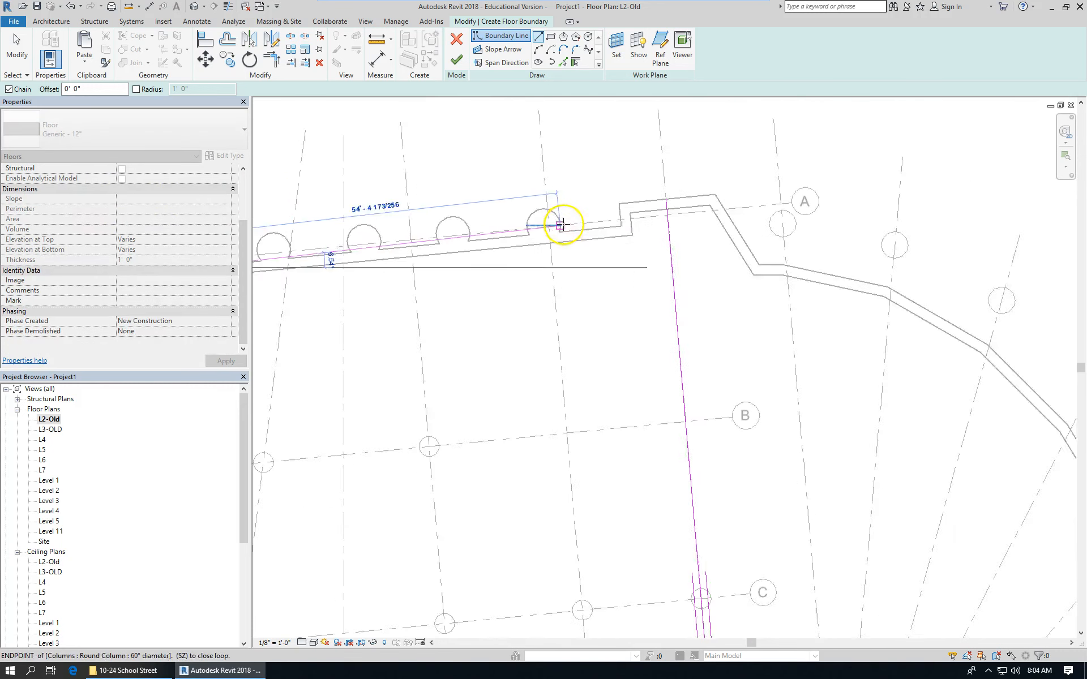
{"action": "left_click", "coordinate": [642, 228]}
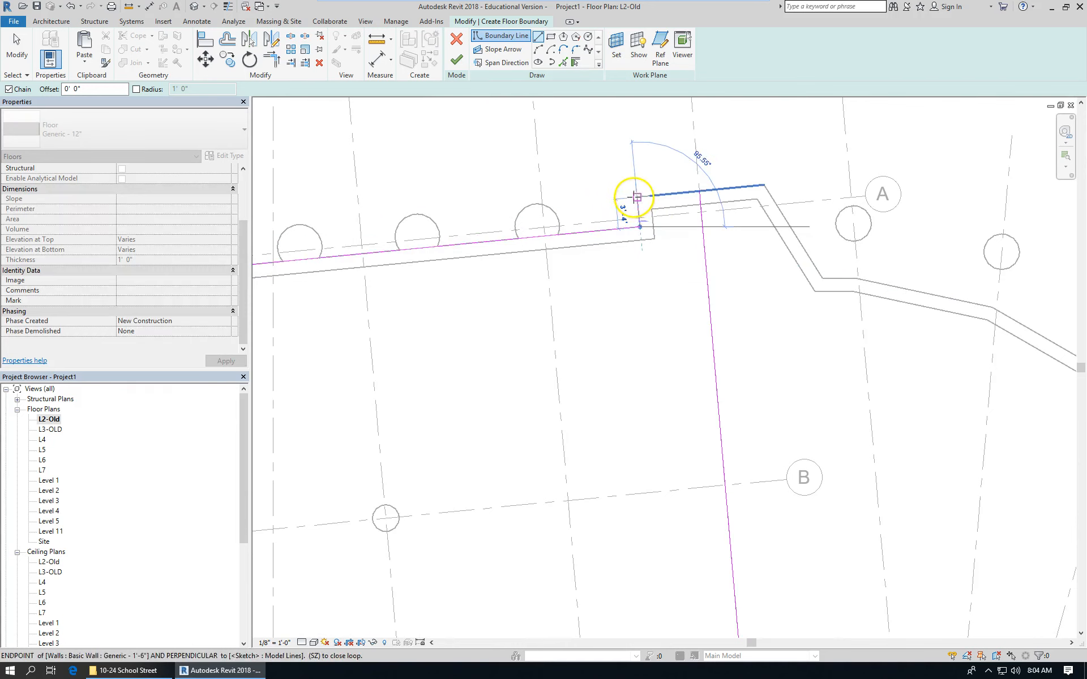
{"action": "left_click", "coordinate": [636, 196]}
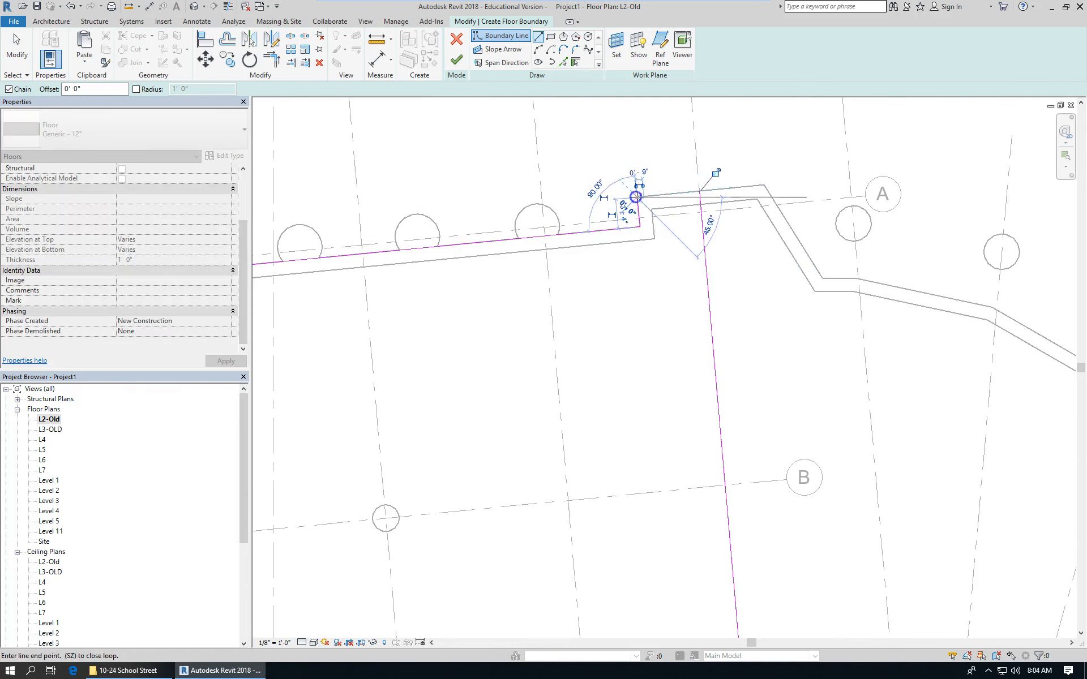
{"action": "left_click", "coordinate": [699, 191]}
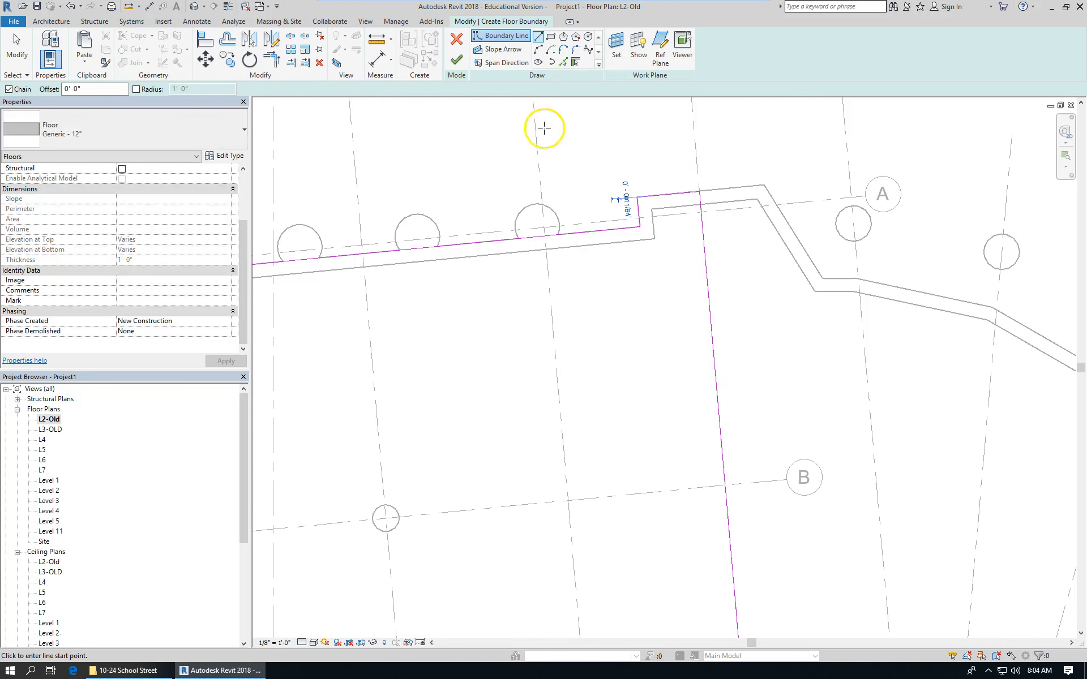
Finish the L2-Old floor sketch and inspect the new floor in the 3D view
{"action": "left_click", "coordinate": [16, 48]}
{"action": "scroll", "coordinate": [623, 185], "scroll_direction": "down", "scroll_amount": 5}
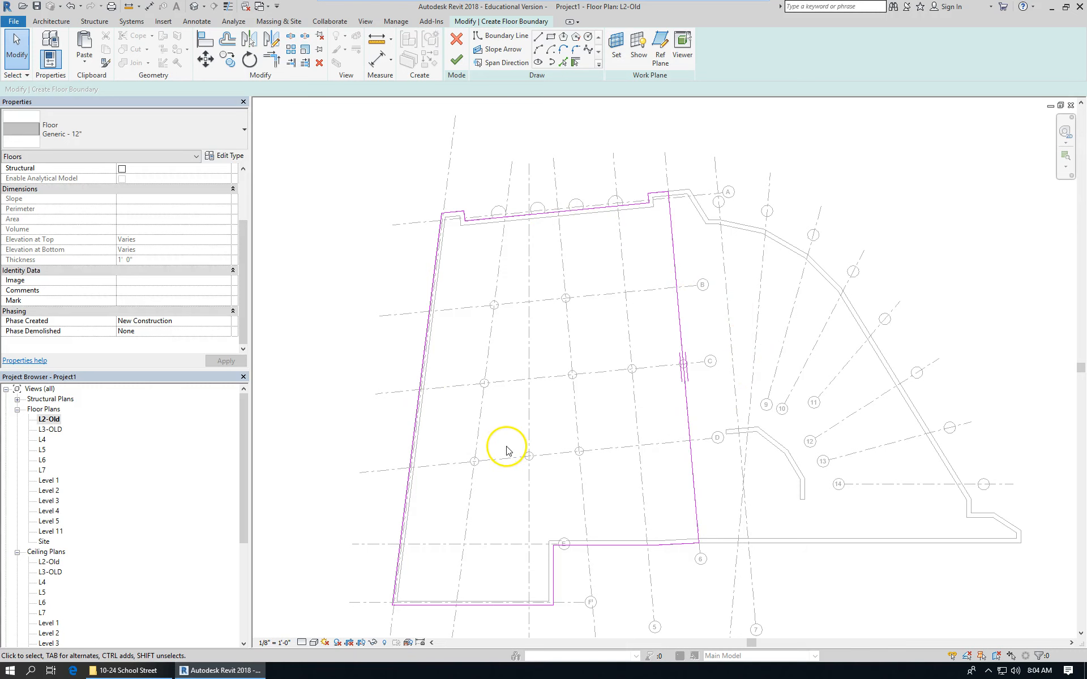
{"action": "left_click", "coordinate": [457, 60]}
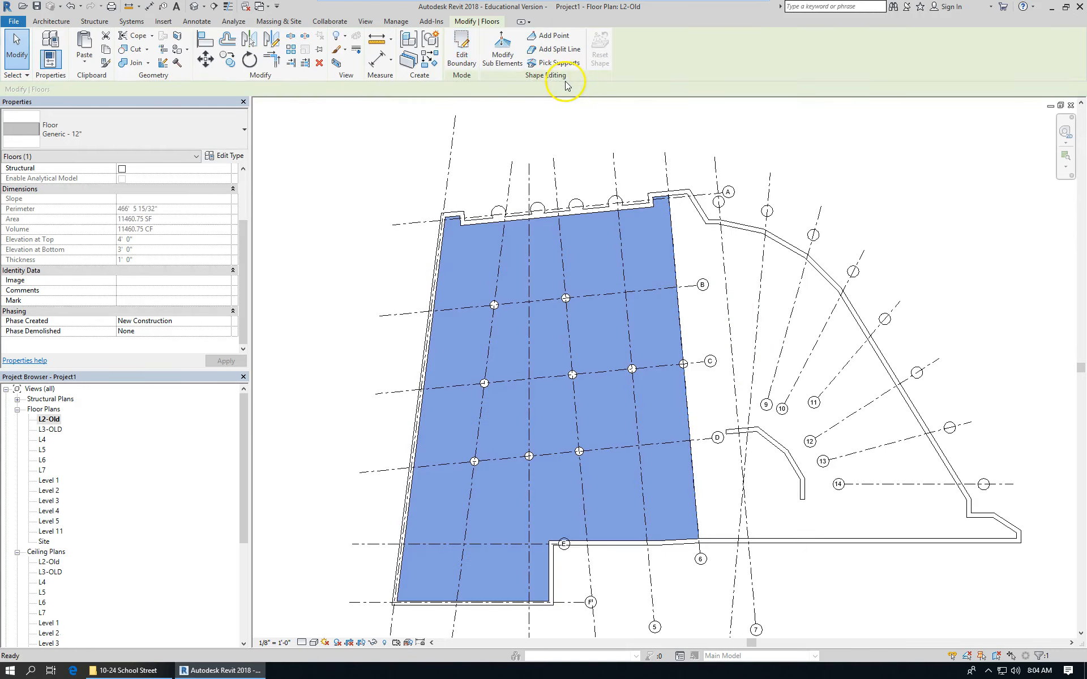
{"action": "key", "text": "ctrl+Tab"}
{"action": "key", "text": "ctrl+Tab"}
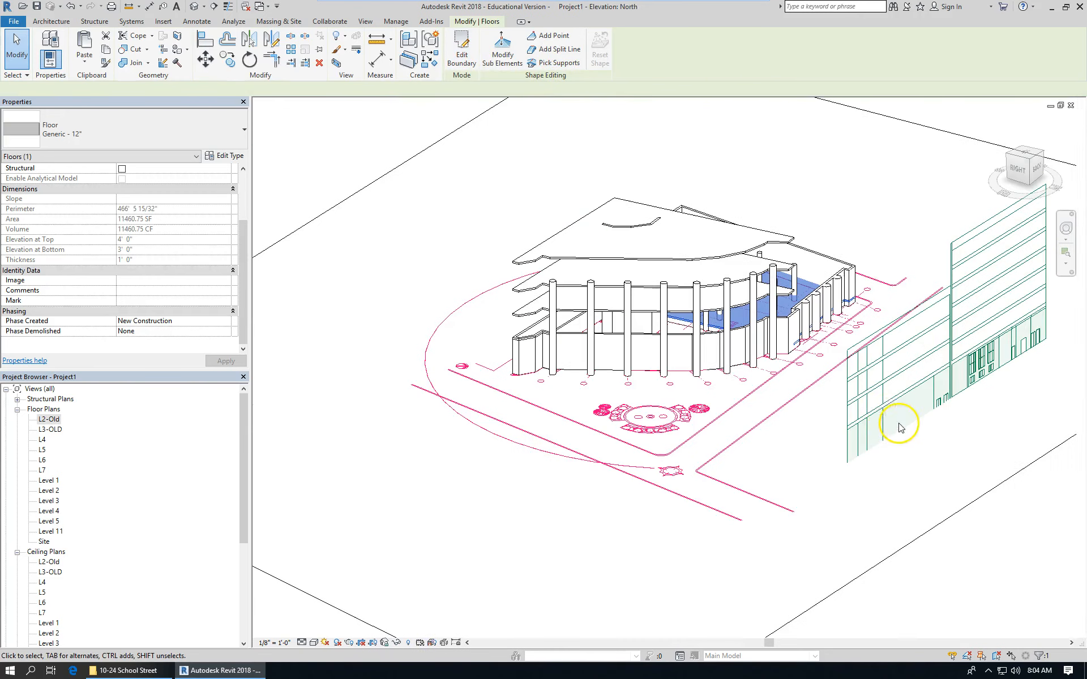
{"action": "scroll", "coordinate": [793, 376], "scroll_direction": "up", "scroll_amount": 5}
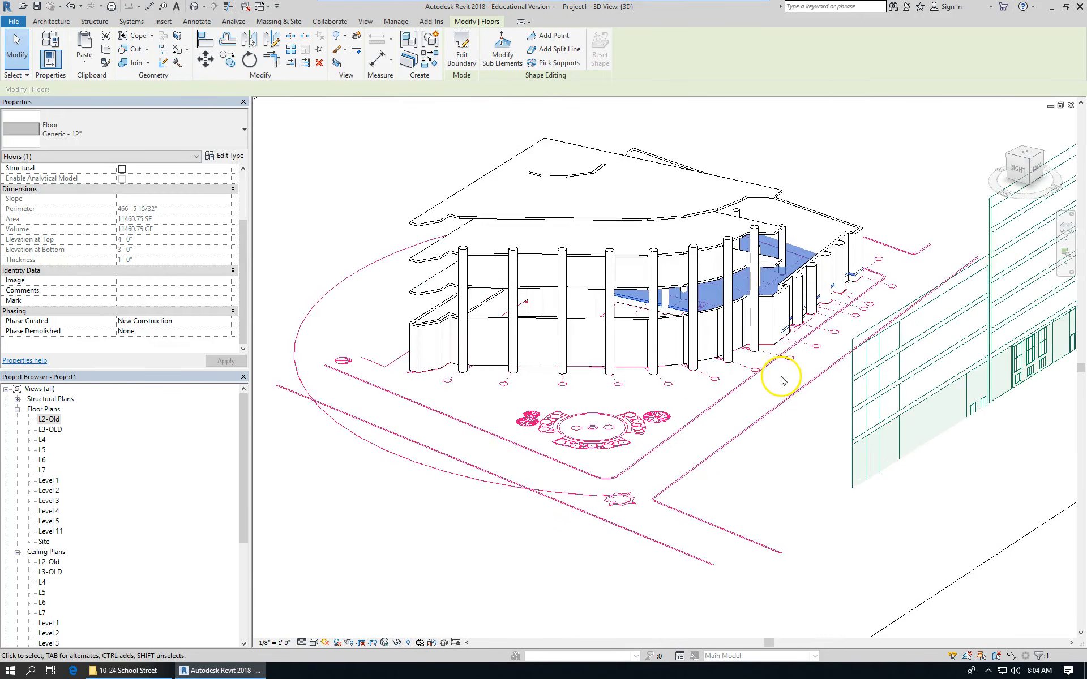
{"action": "mouse_move", "coordinate": [743, 349]}
{"action": "middle_mouse_down", "text": "shift"}
{"action": "mouse_move", "coordinate": [693, 444]}
{"action": "mouse_move", "coordinate": [618, 418]}
{"action": "middle_mouse_up", "text": "shift"}
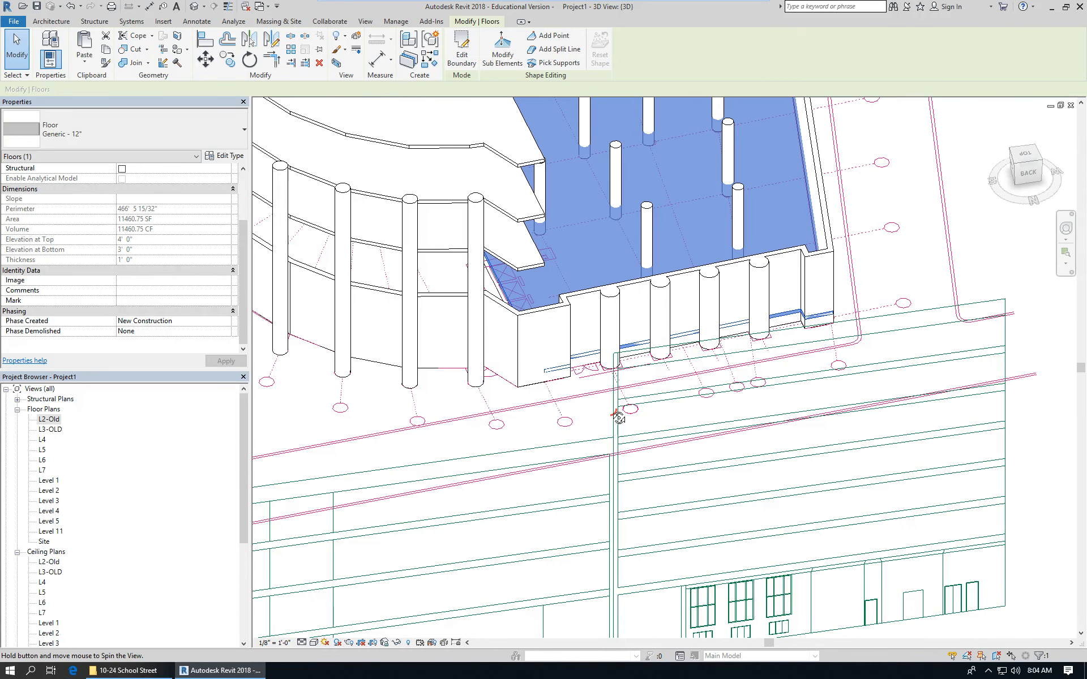
{"action": "middle_click_drag", "start_coordinate": [619, 418], "coordinate": [684, 548], "text": "shift"}
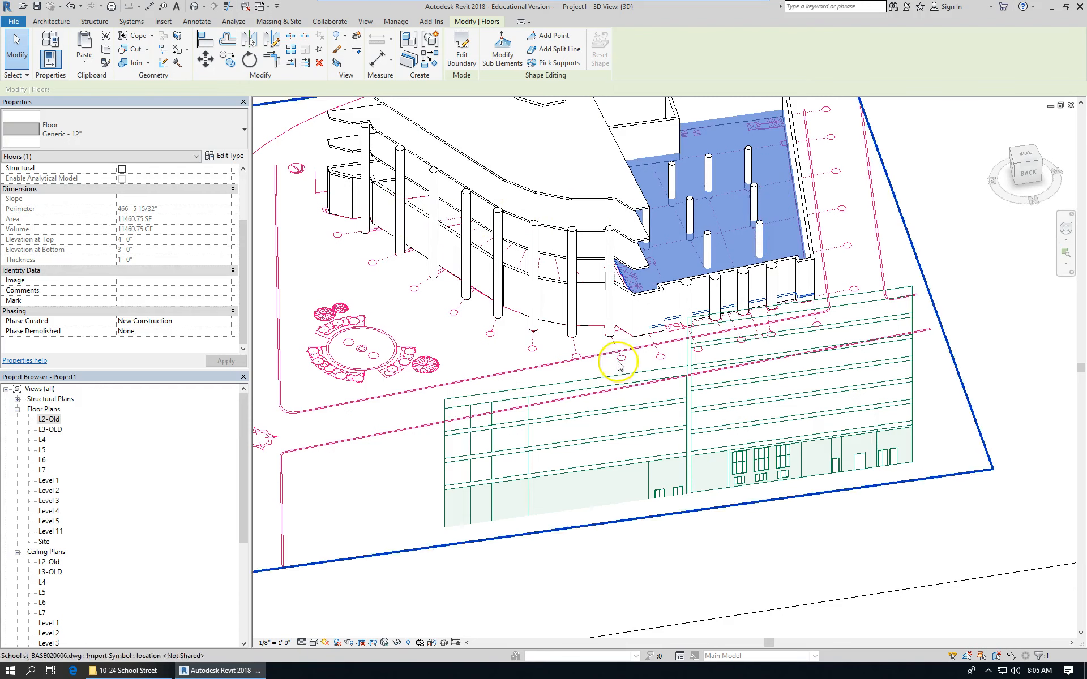
Paste copies of the L2-Old floor aligned to levels L3-OLD, L4, L5, L6 and L7
{"action": "left_click", "coordinate": [84, 63]}
{"action": "left_click", "coordinate": [131, 104]}
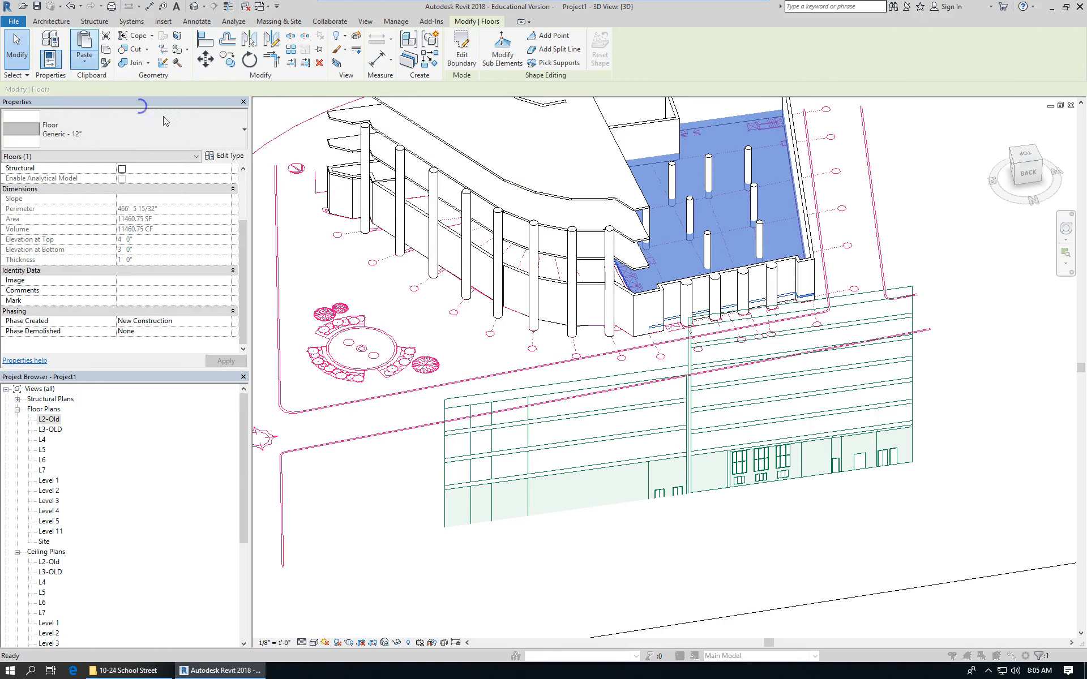
{"action": "left_click_drag", "start_coordinate": [824, 234], "coordinate": [983, 256]}
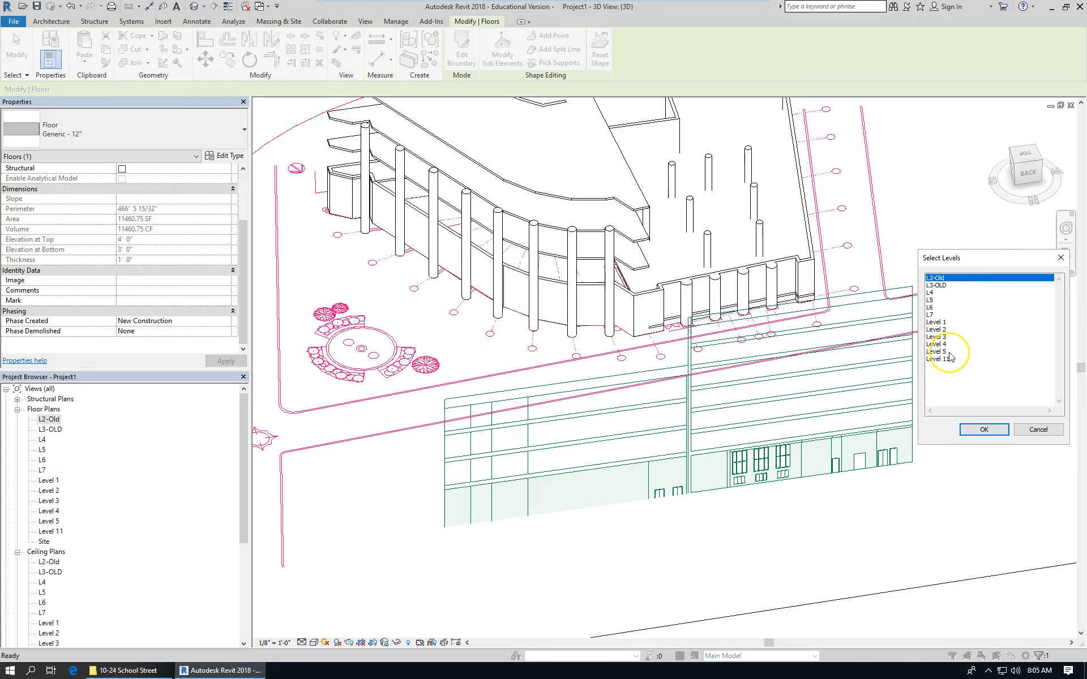
{"action": "left_click", "coordinate": [937, 285]}
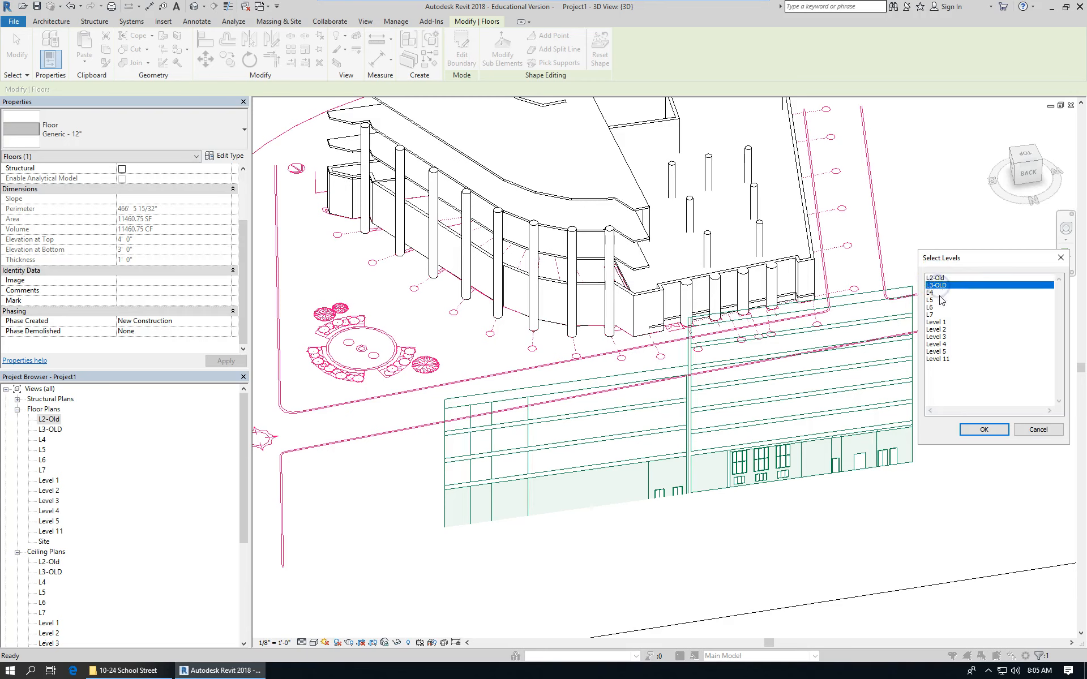
{"action": "left_click", "coordinate": [931, 292], "text": "shift"}
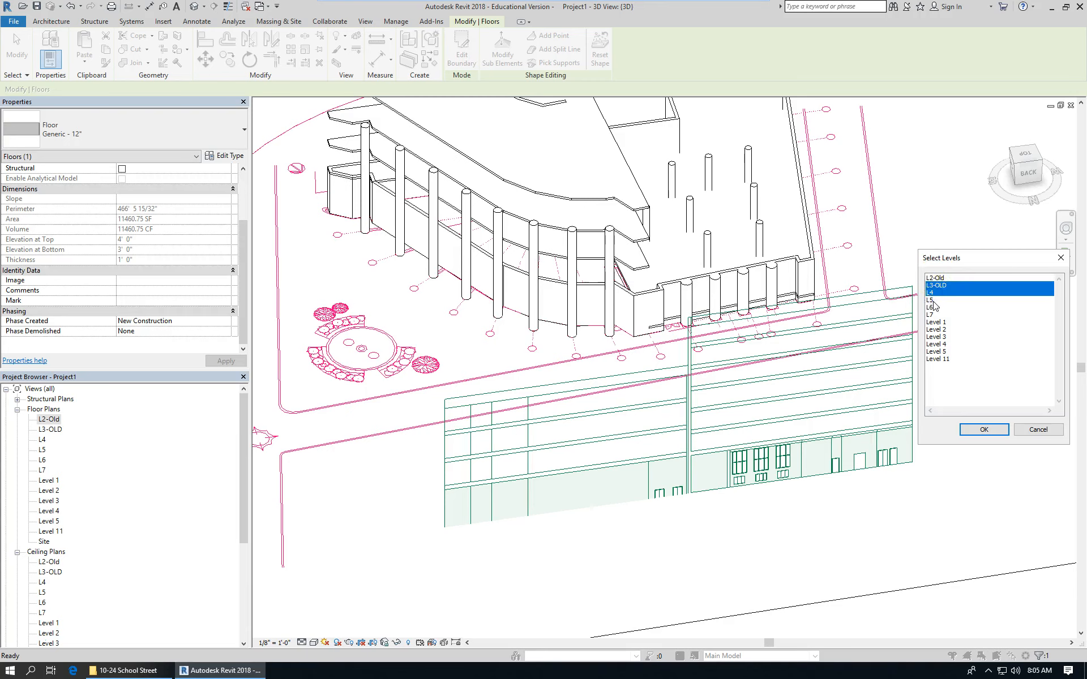
{"action": "left_click", "coordinate": [933, 300], "text": "shift"}
{"action": "left_click", "coordinate": [931, 308], "text": "shift"}
{"action": "left_click", "coordinate": [932, 315], "text": "shift"}
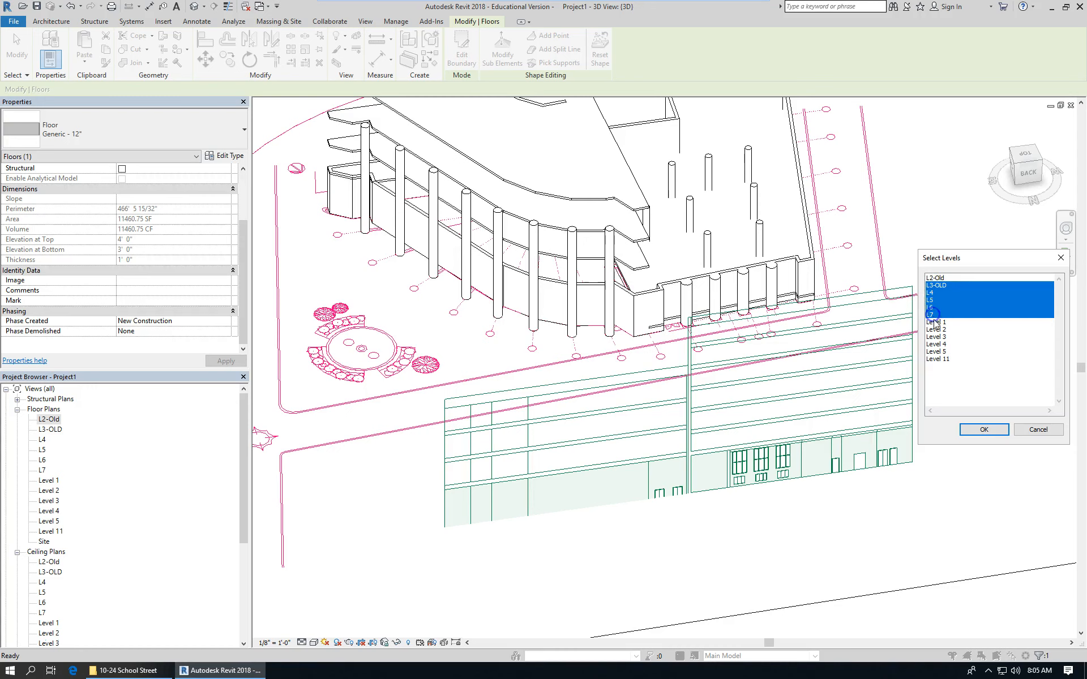
{"action": "left_click", "coordinate": [979, 430]}
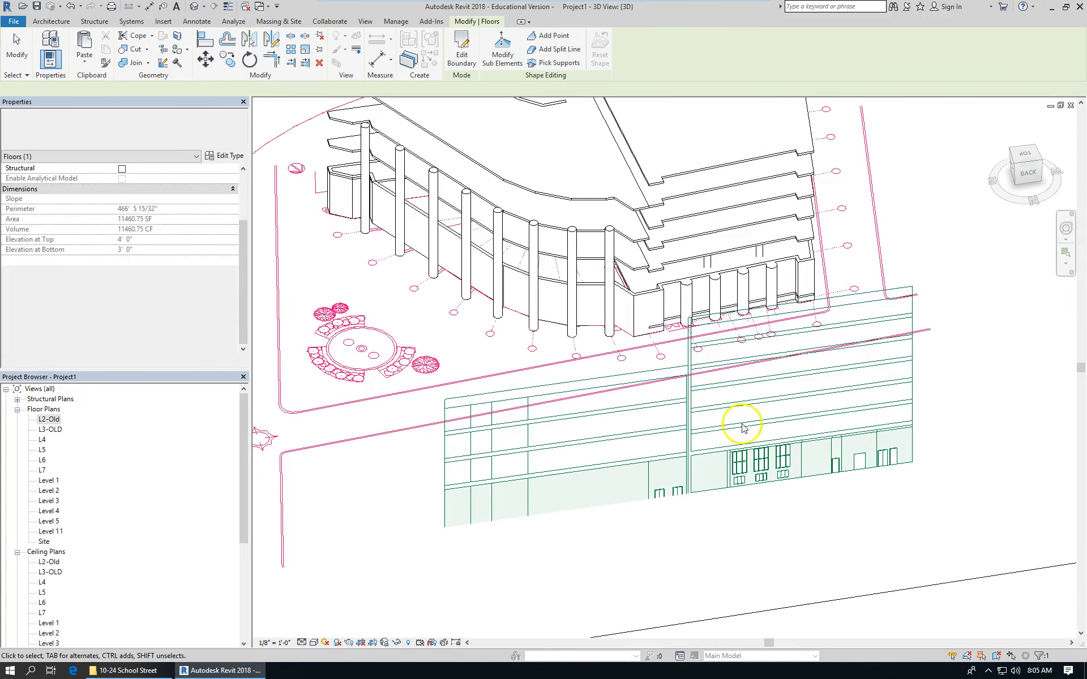
Examine the pasted floor copies and the whole building against the imported elevations in the 3D view
{"action": "scroll", "coordinate": [477, 455], "scroll_direction": "down", "scroll_amount": 2}
{"action": "middle_click_drag", "start_coordinate": [517, 436], "coordinate": [682, 371], "text": "shift"}
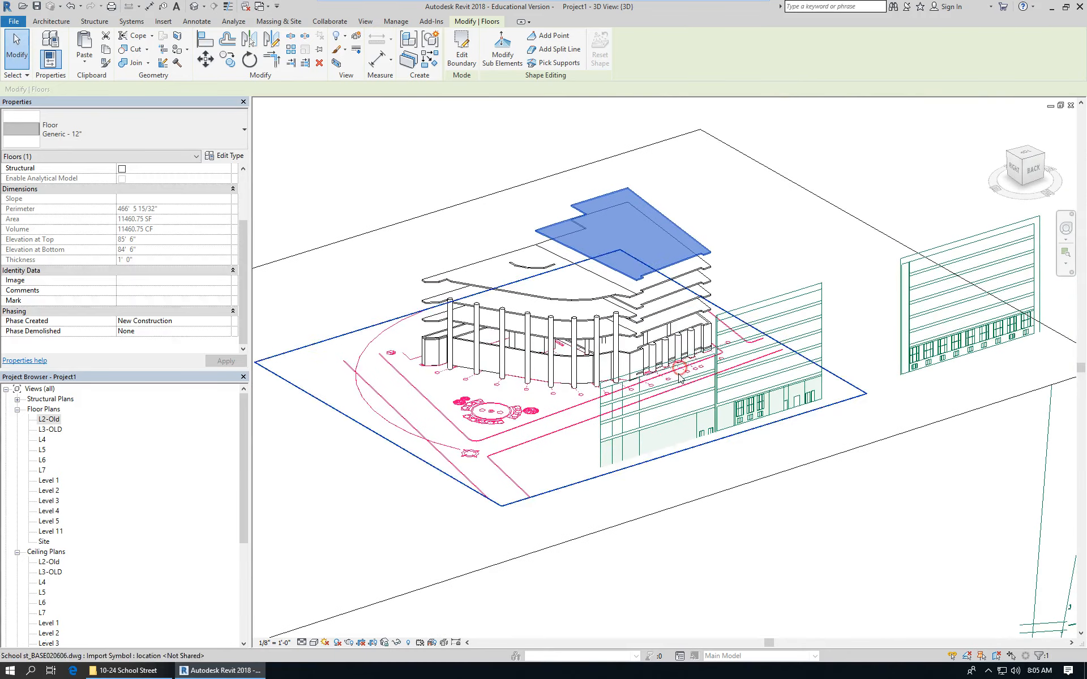
{"action": "scroll", "coordinate": [684, 339], "scroll_direction": "up", "scroll_amount": 3}
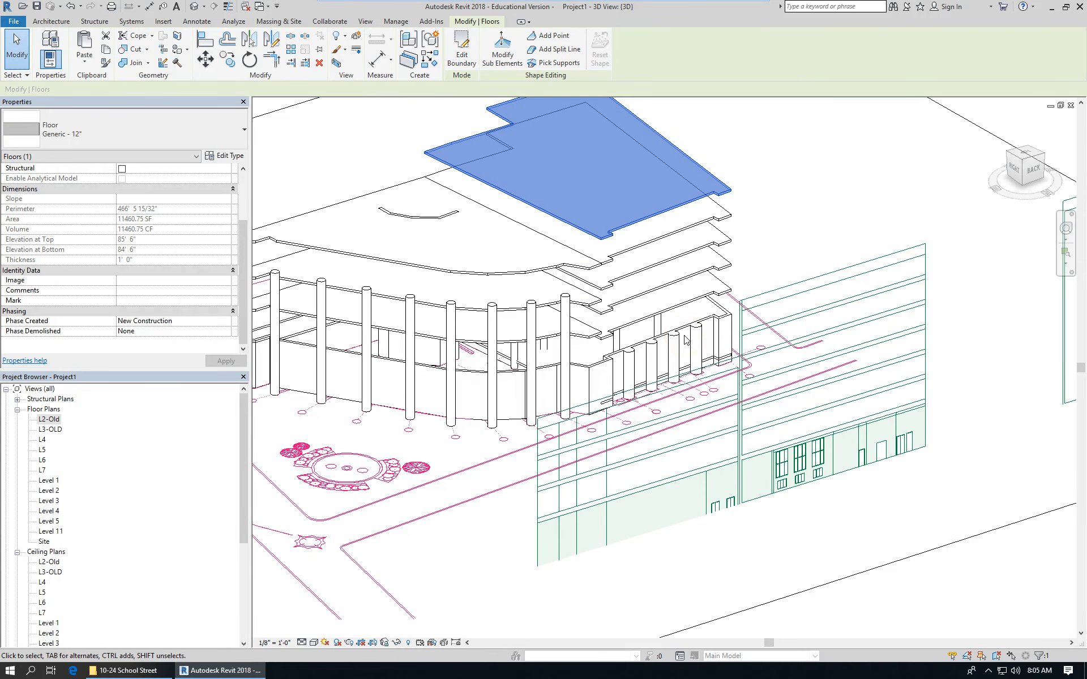
{"action": "scroll", "coordinate": [560, 255], "scroll_direction": "up", "scroll_amount": 2}
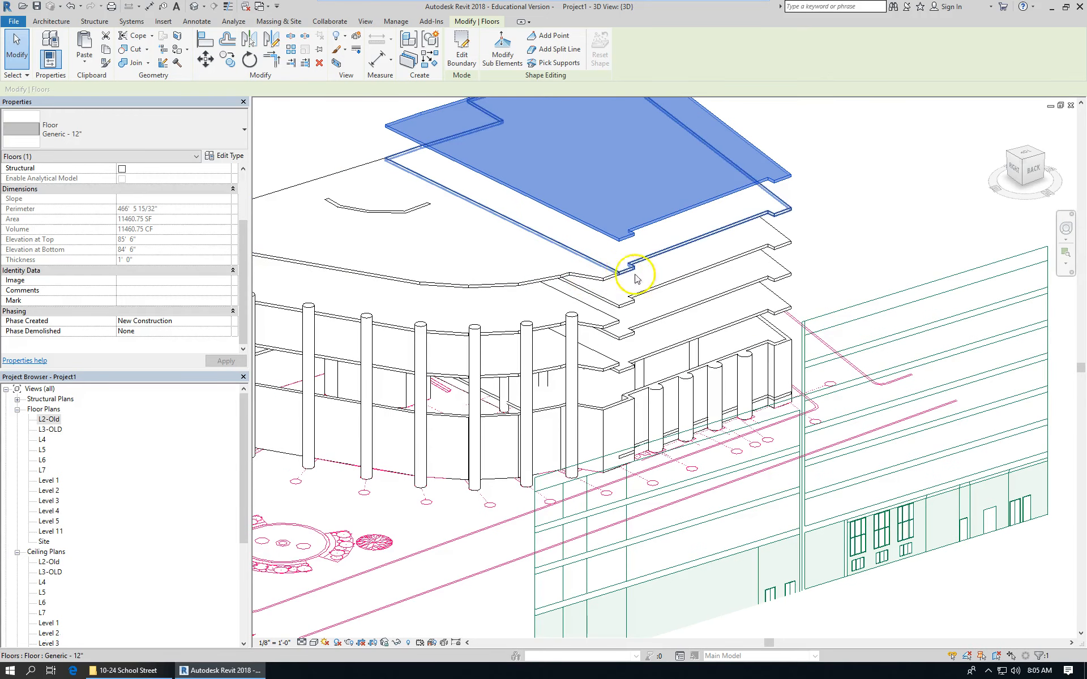
{"action": "scroll", "coordinate": [800, 250], "scroll_direction": "down", "scroll_amount": 3}
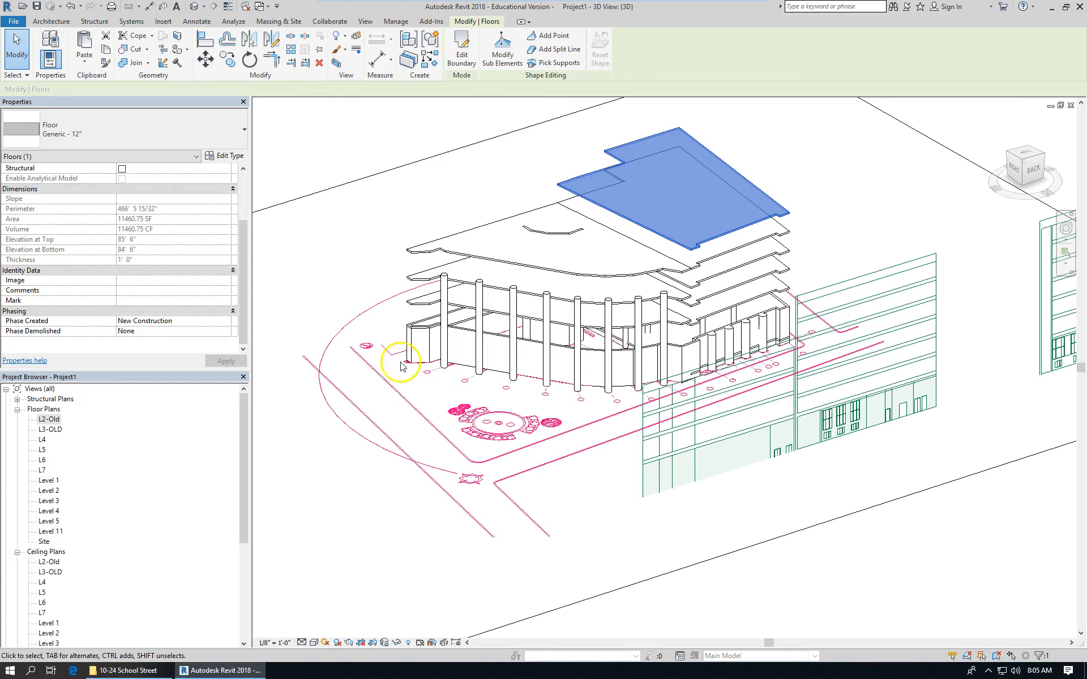
{"action": "scroll", "coordinate": [601, 482], "scroll_direction": "down", "scroll_amount": 2}
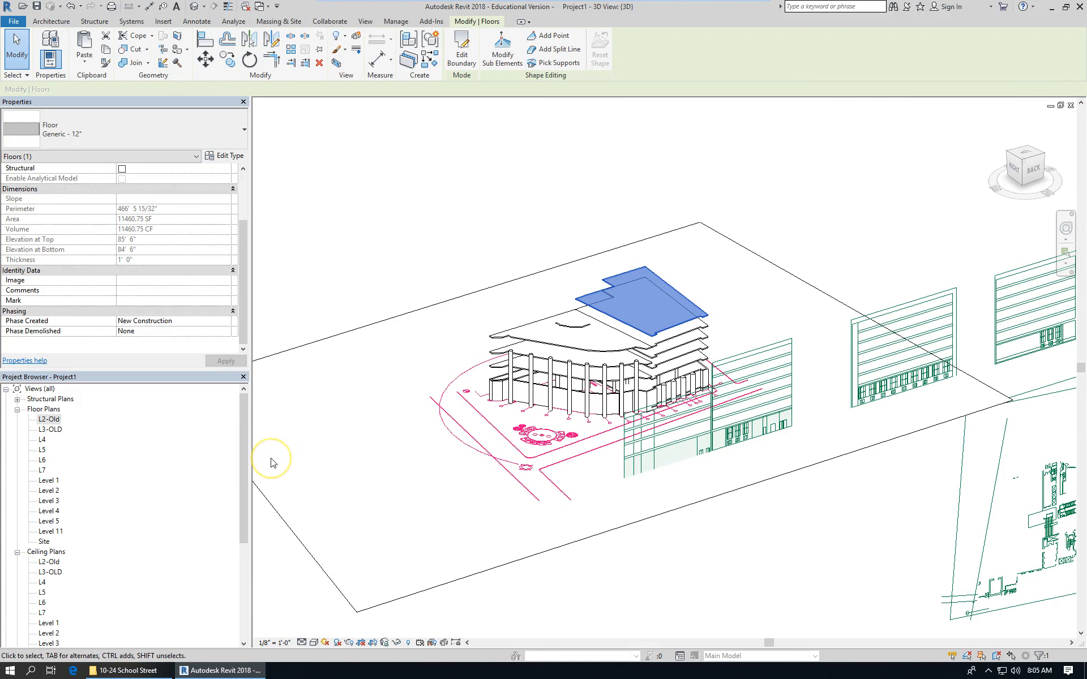
{"action": "scroll", "coordinate": [747, 315], "scroll_direction": "down", "scroll_amount": 2}
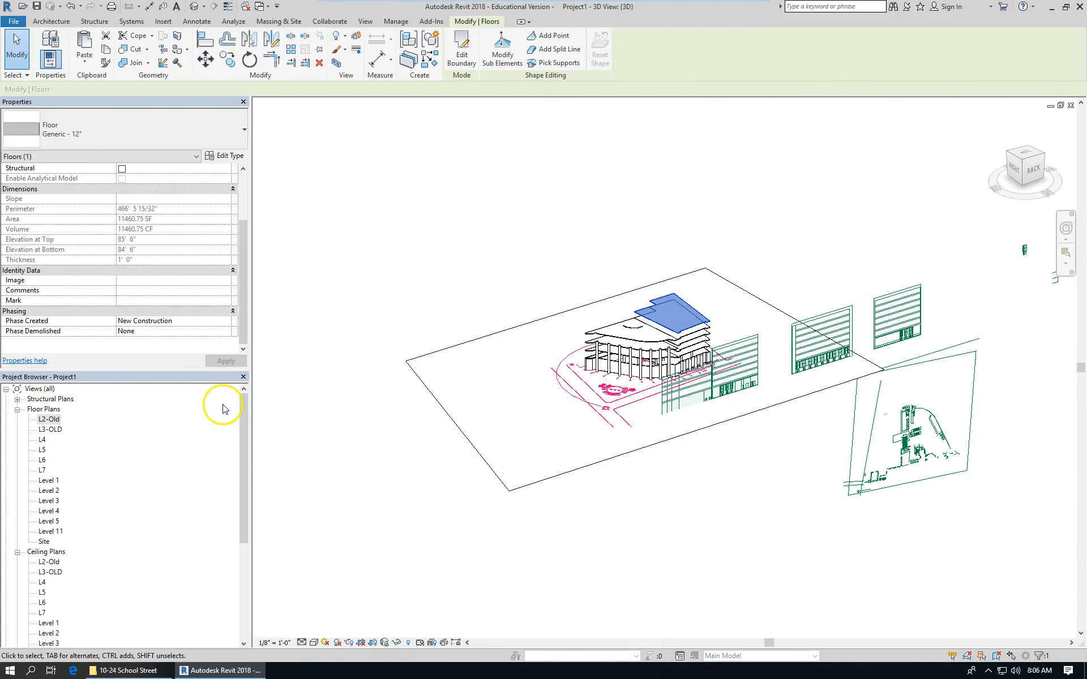
Duplicate the default {3D} view
{"action": "left_click_drag", "start_coordinate": [244, 447], "coordinate": [244, 495]}
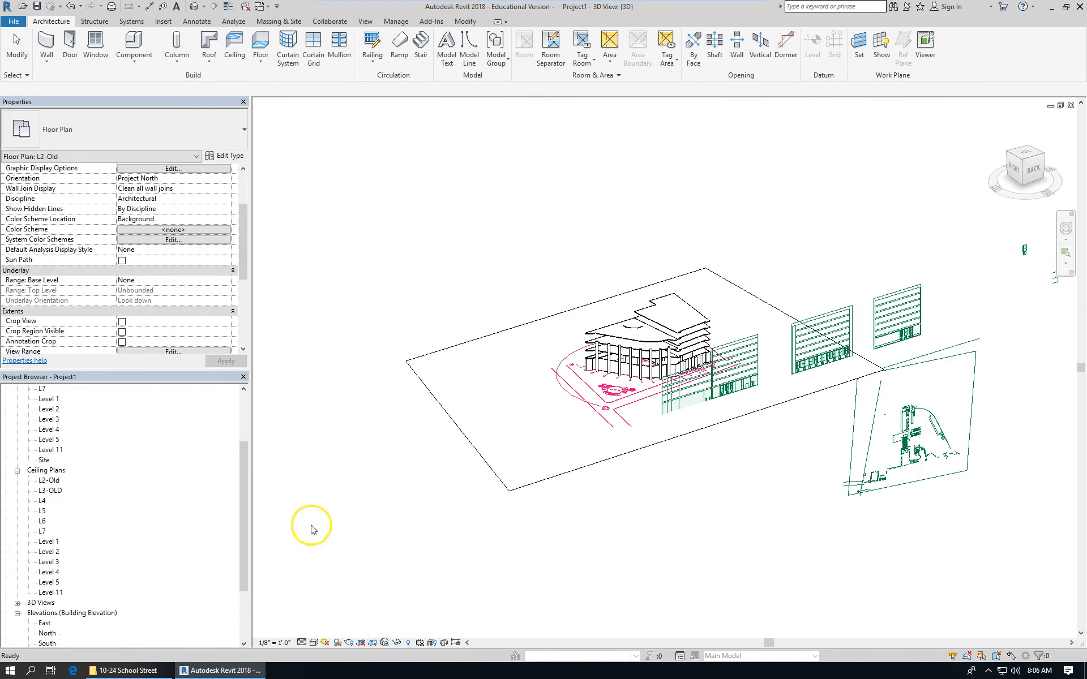
{"action": "left_click_drag", "start_coordinate": [244, 517], "coordinate": [244, 469]}
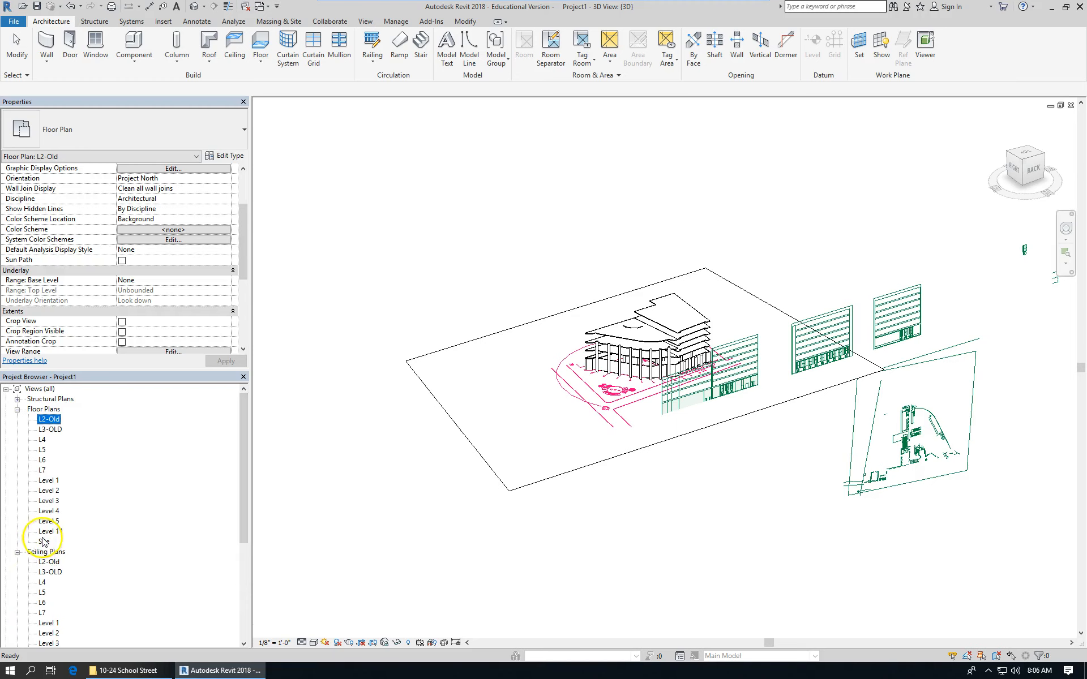
{"action": "left_click_drag", "start_coordinate": [244, 462], "coordinate": [244, 578]}
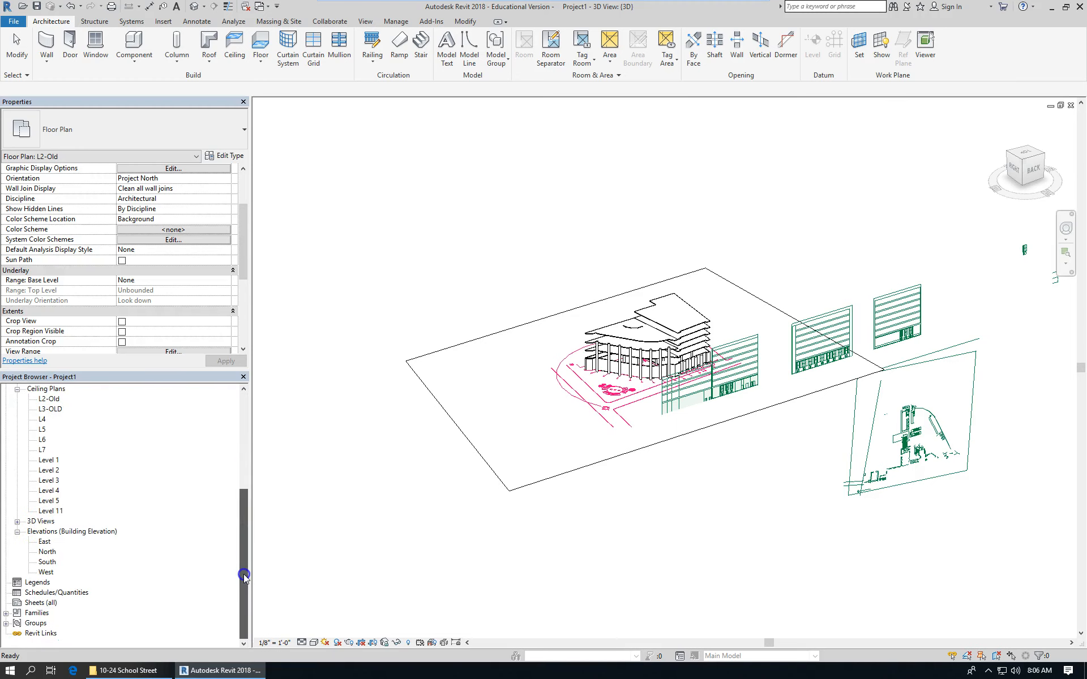
{"action": "left_click", "coordinate": [17, 522]}
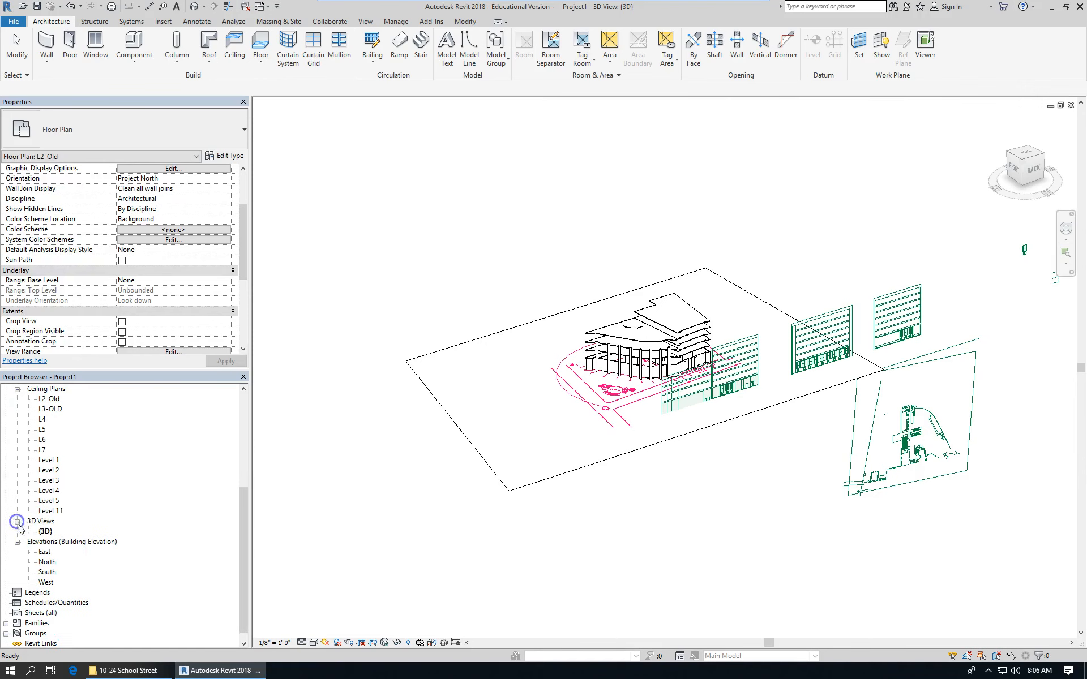
{"action": "left_click", "coordinate": [46, 532]}
{"action": "right_click", "coordinate": [45, 532]}
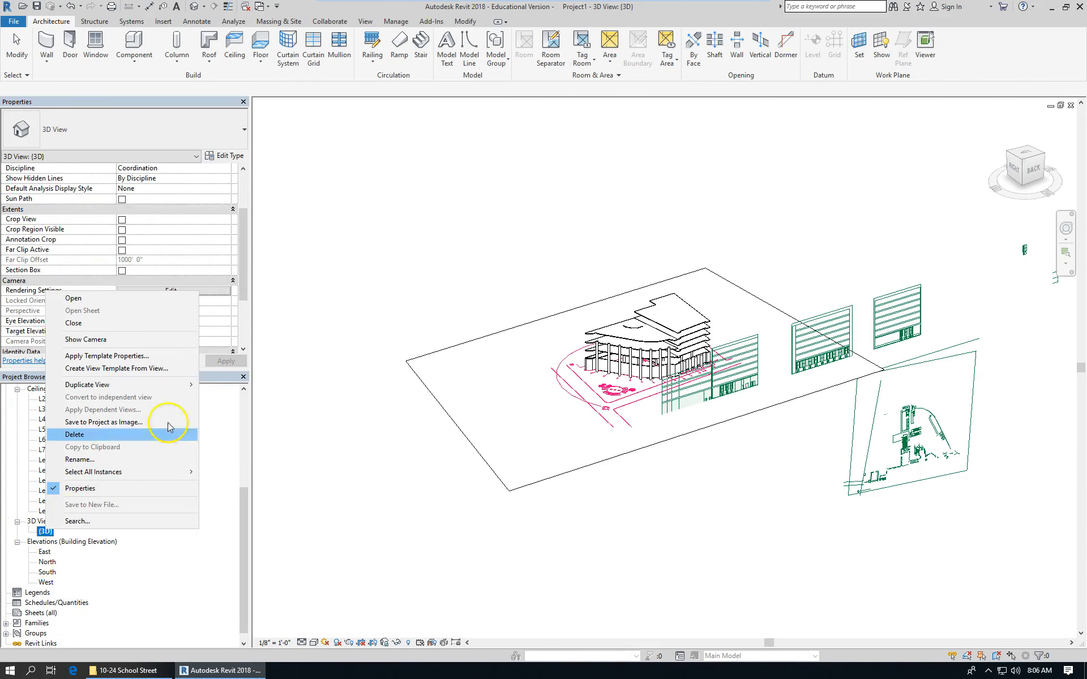
{"action": "mouse_move", "coordinate": [147, 391]}
{"action": "left_click", "coordinate": [230, 385]}
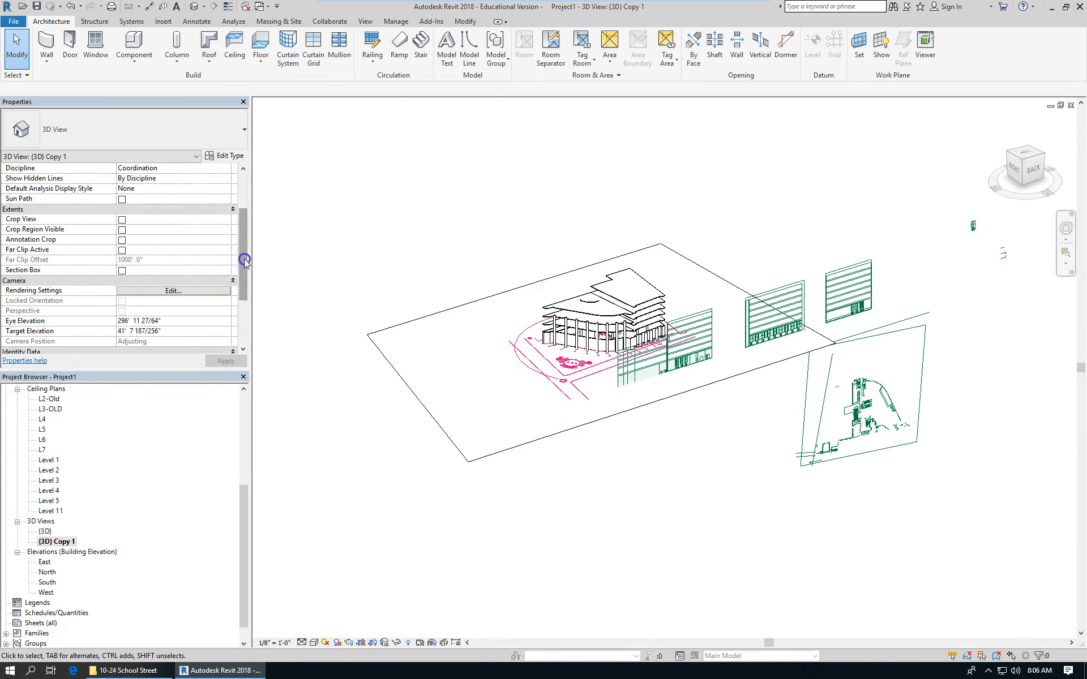
Turn on the section box in the copied 3D view and select the box
{"action": "left_click_drag", "start_coordinate": [245, 262], "coordinate": [241, 176]}
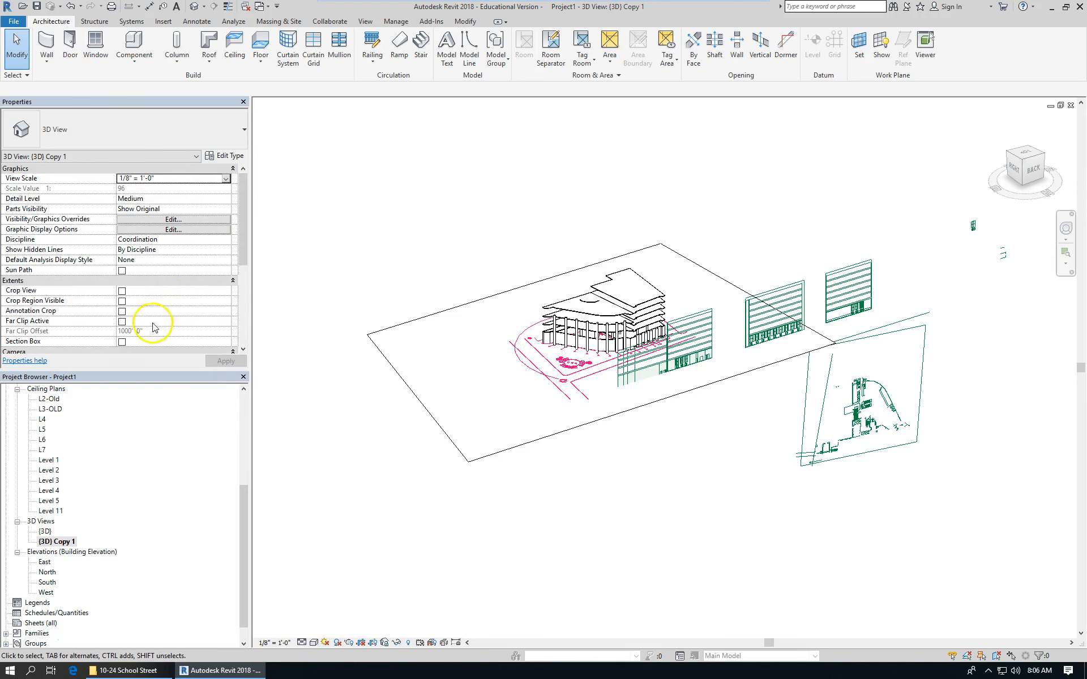
{"action": "left_click", "coordinate": [122, 342]}
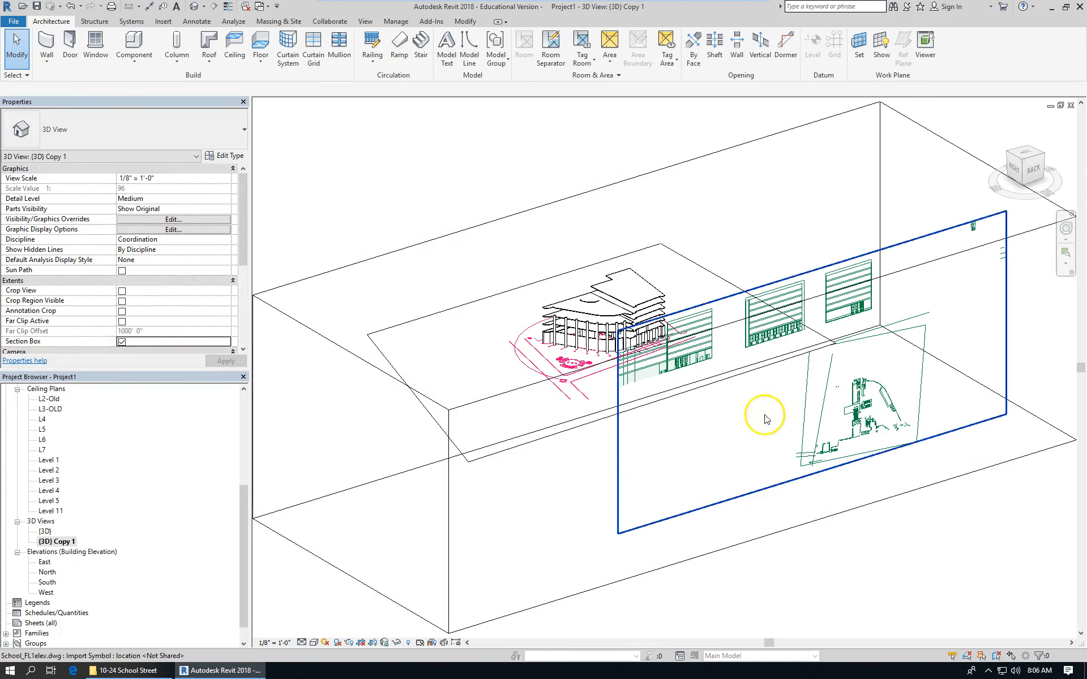
{"action": "left_click", "coordinate": [724, 445]}
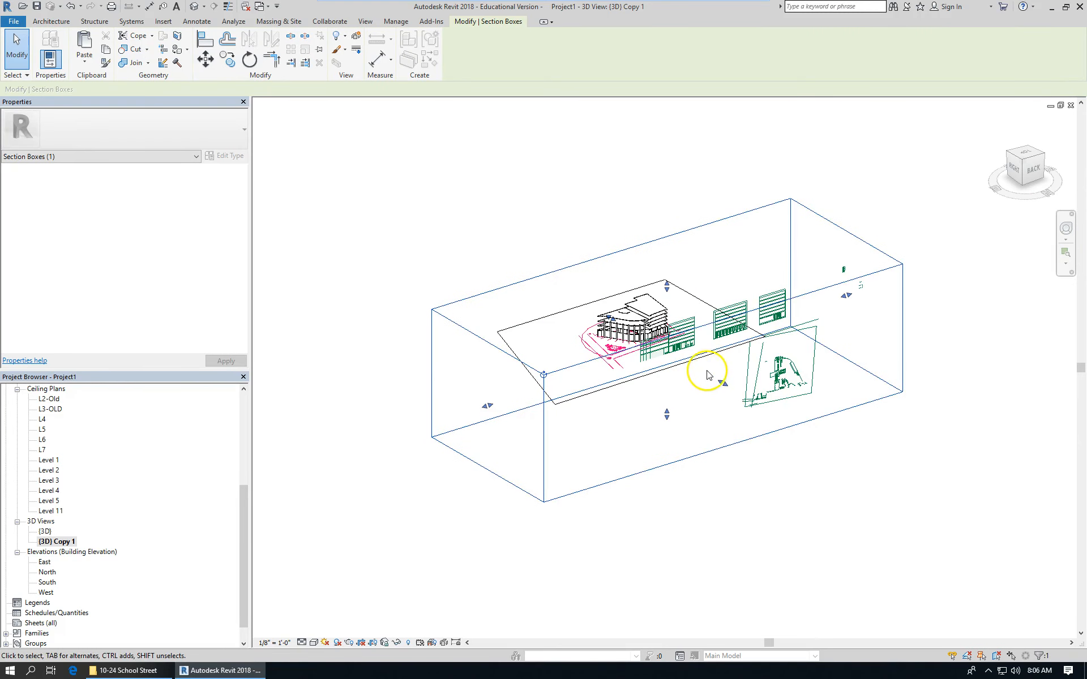
{"action": "scroll", "coordinate": [707, 375], "scroll_direction": "up", "scroll_amount": 2}
{"action": "left_click", "coordinate": [736, 394]}
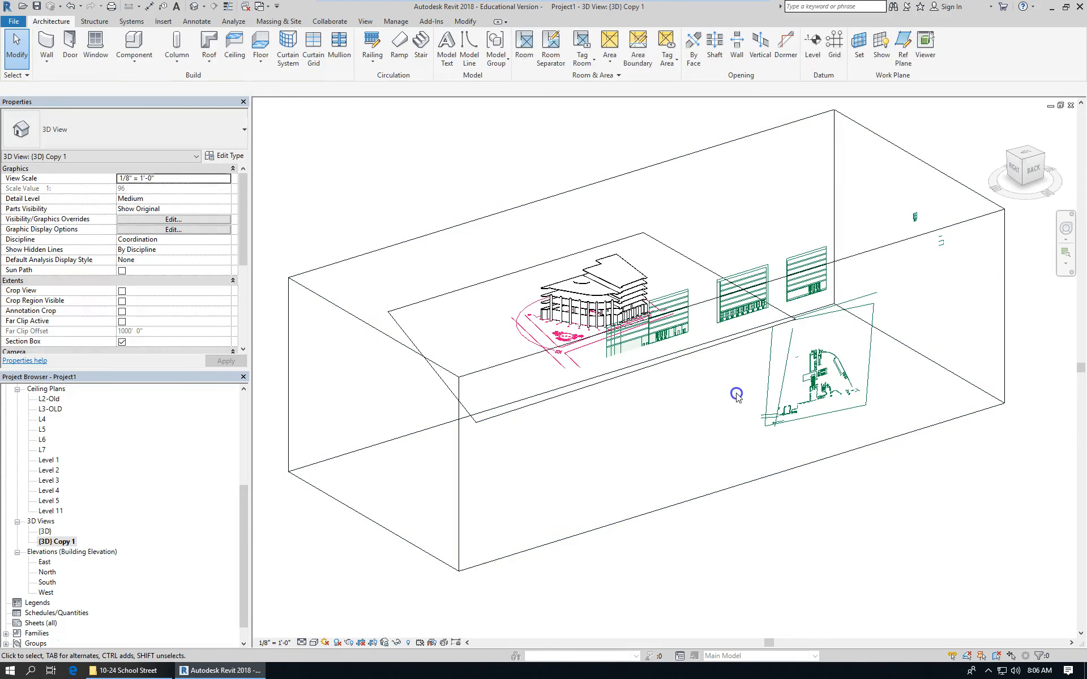
{"action": "left_click", "coordinate": [765, 481]}
{"action": "left_click", "coordinate": [735, 394]}
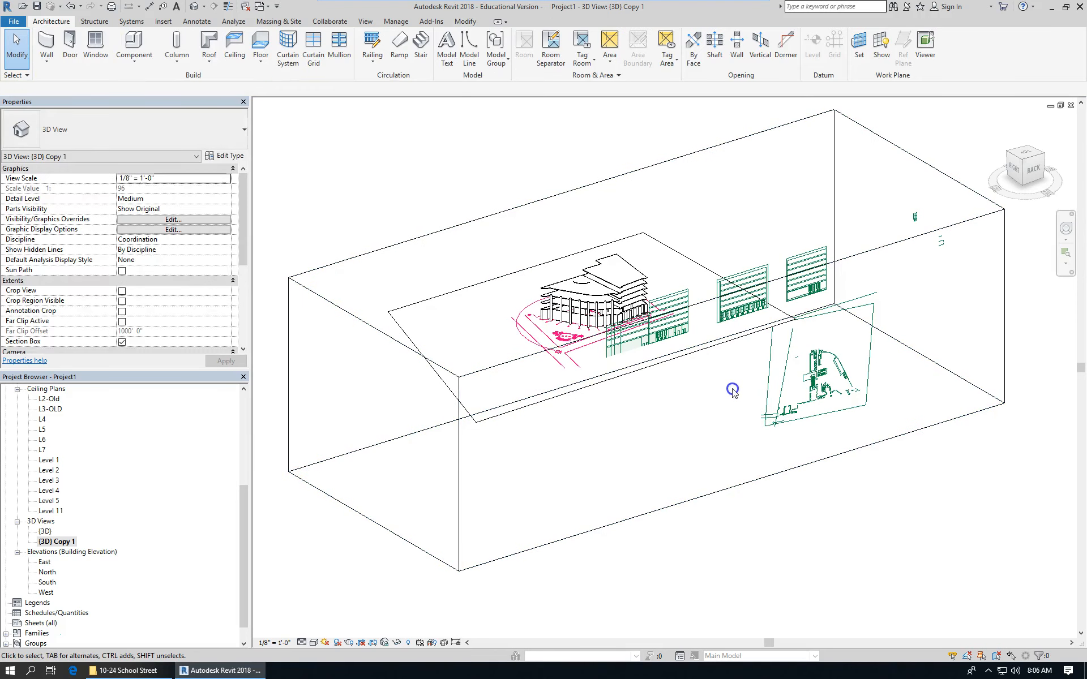
{"action": "left_click", "coordinate": [742, 484]}
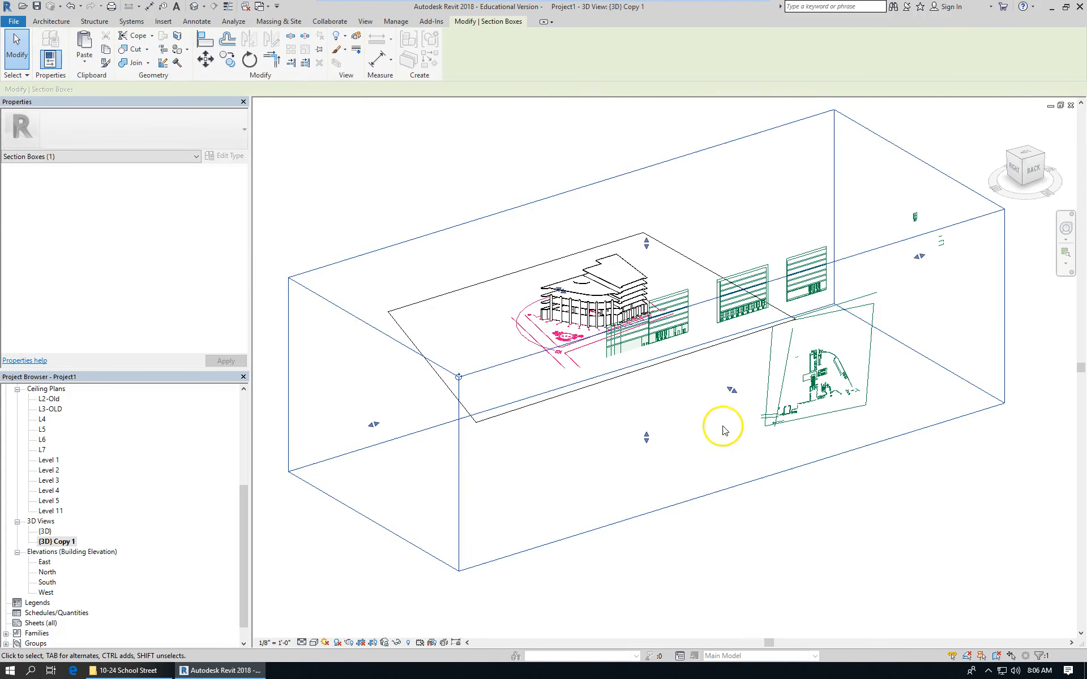
Move the section box's long face nearest the elevation drawings inward so it cuts through the columned front and the old wing
{"action": "left_click_drag", "start_coordinate": [727, 389], "coordinate": [634, 317]}
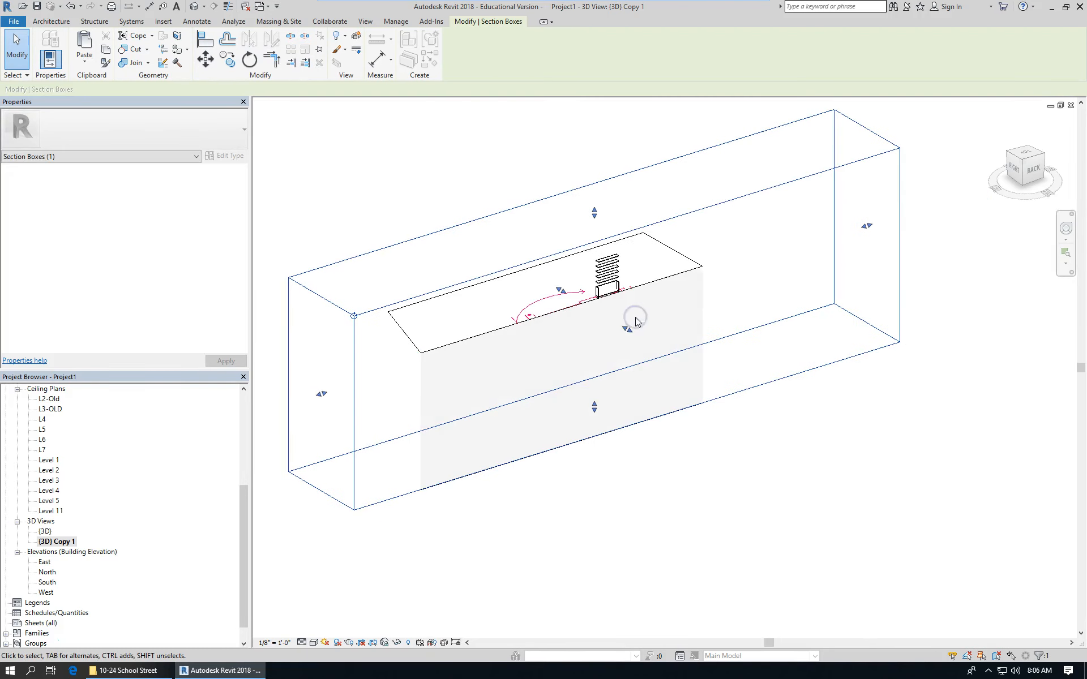
{"action": "scroll", "coordinate": [628, 325], "scroll_direction": "up", "scroll_amount": 3}
{"action": "scroll", "coordinate": [624, 336], "scroll_direction": "up", "scroll_amount": 2}
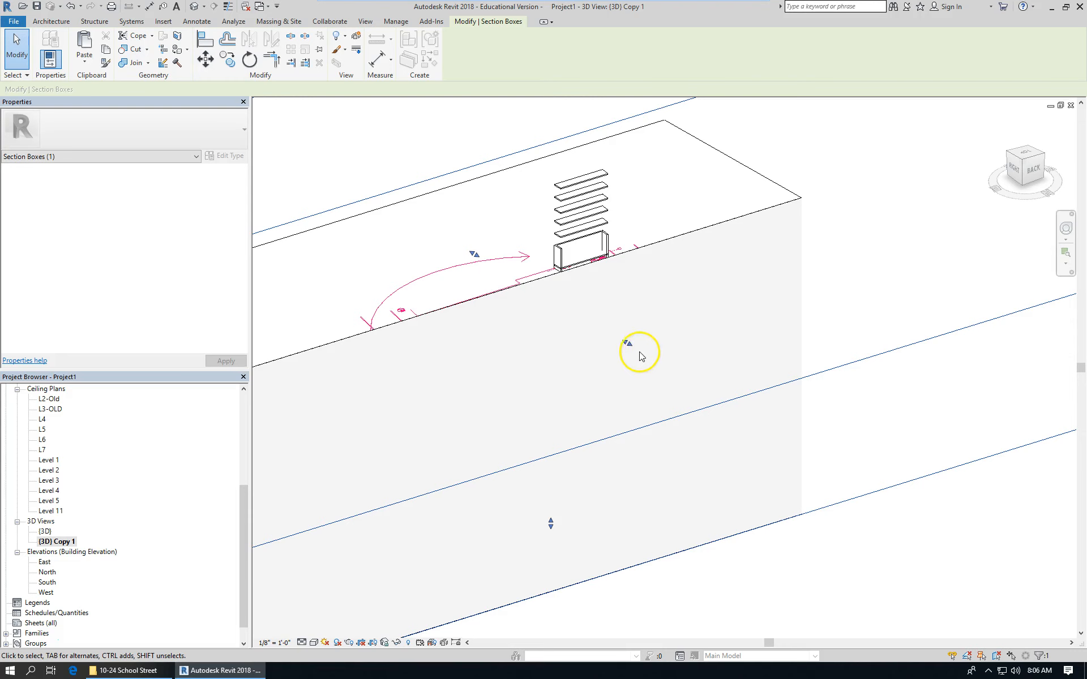
{"action": "left_click_drag", "start_coordinate": [629, 347], "coordinate": [656, 370]}
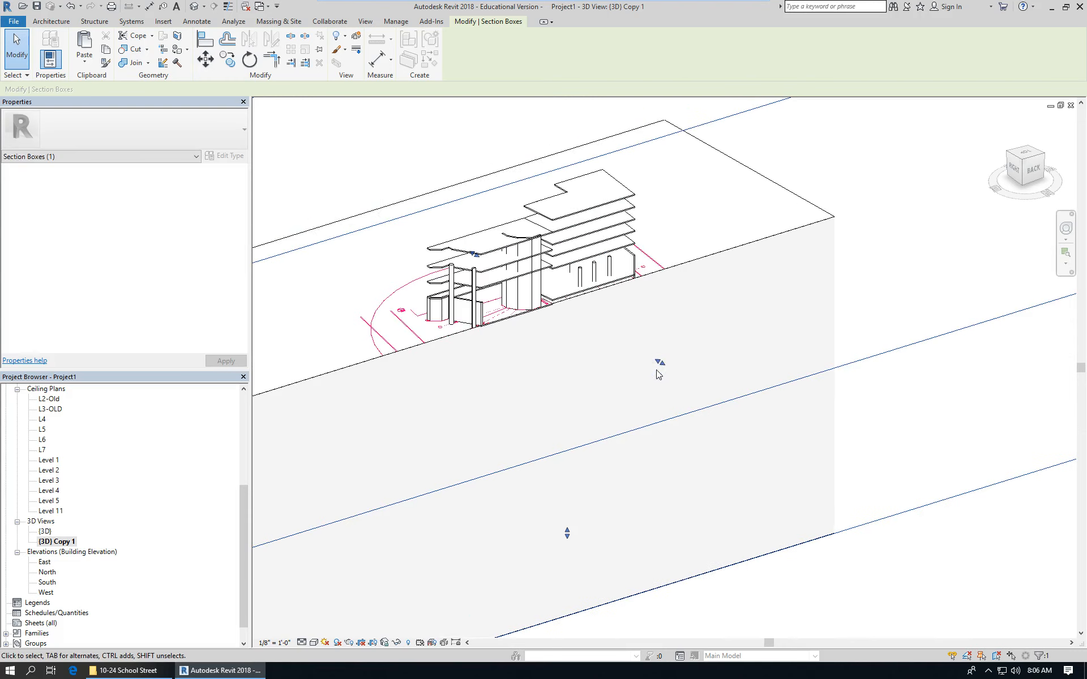
Examine the cut building from several angles, checking the sectioned floors, columns and ground, and leave the section box selection
{"action": "scroll", "coordinate": [486, 317], "scroll_direction": "up", "scroll_amount": 2}
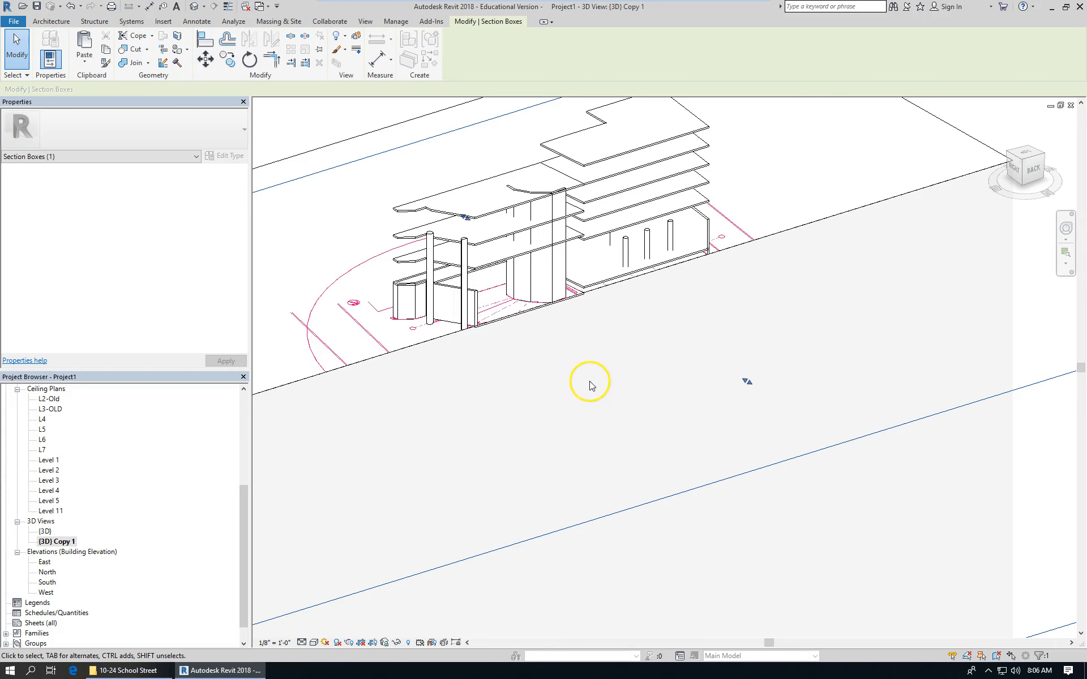
{"action": "middle_click_drag", "start_coordinate": [587, 375], "coordinate": [602, 342], "text": "shift"}
{"action": "scroll", "coordinate": [594, 367], "scroll_direction": "down", "scroll_amount": 1}
{"action": "scroll", "coordinate": [521, 393], "scroll_direction": "down", "scroll_amount": 2}
{"action": "middle_click_drag", "start_coordinate": [572, 382], "coordinate": [518, 416], "text": "shift"}
{"action": "scroll", "coordinate": [575, 419], "scroll_direction": "up", "scroll_amount": 2}
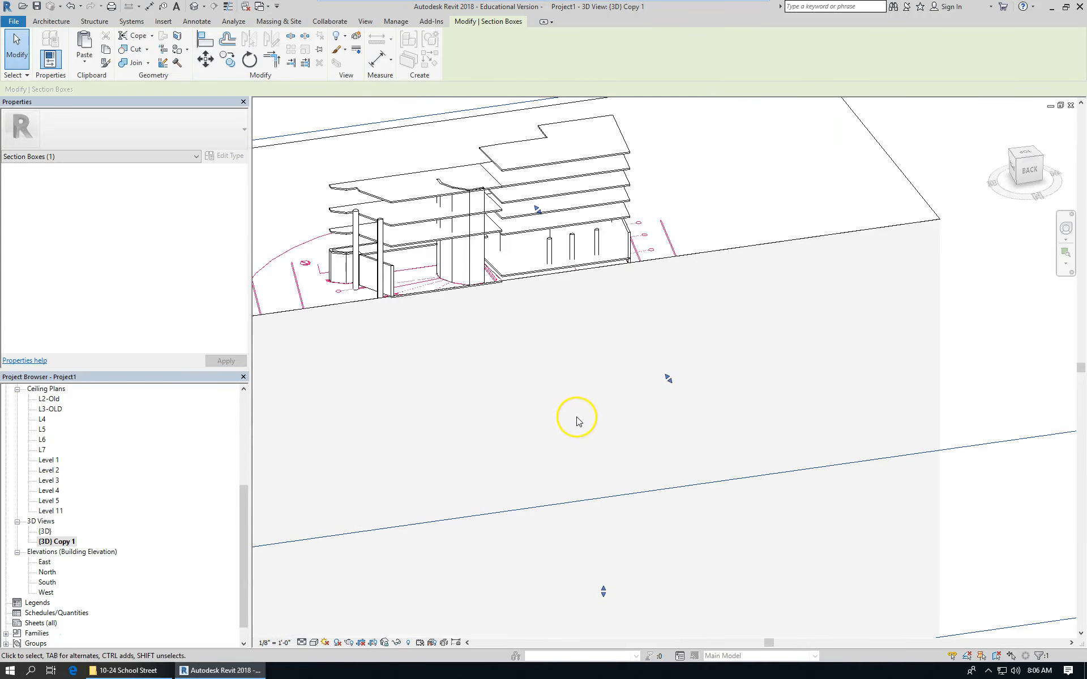
{"action": "scroll", "coordinate": [699, 419], "scroll_direction": "down", "scroll_amount": 2}
{"action": "scroll", "coordinate": [481, 349], "scroll_direction": "up", "scroll_amount": 2}
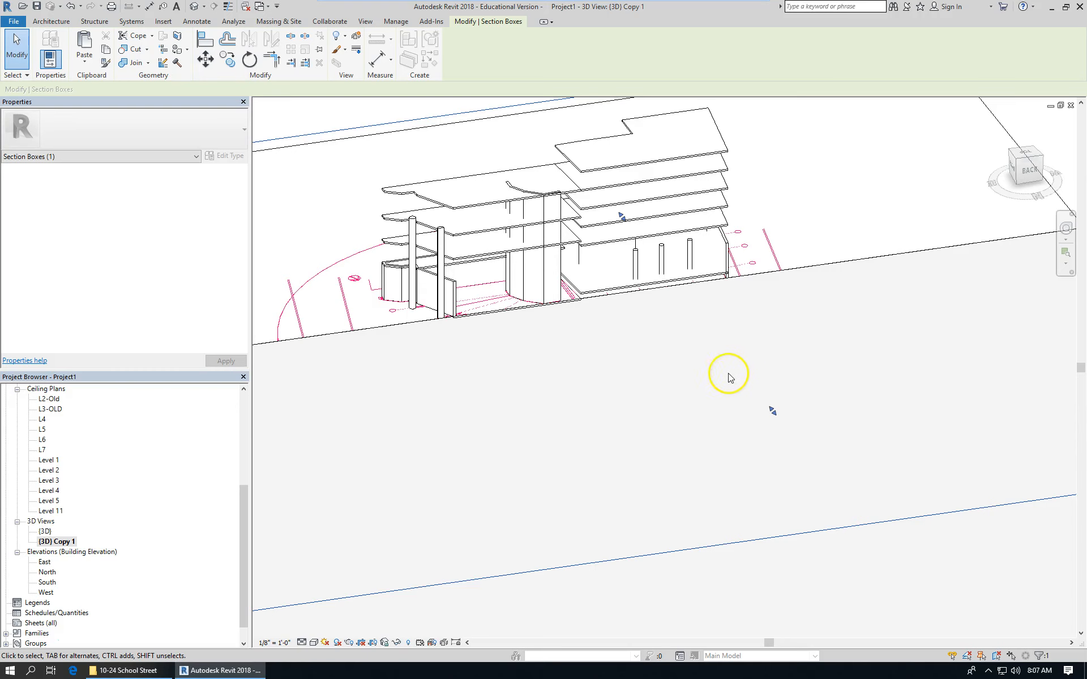
{"action": "scroll", "coordinate": [668, 385], "scroll_direction": "down", "scroll_amount": 2}
{"action": "scroll", "coordinate": [691, 382], "scroll_direction": "down", "scroll_amount": 2}
{"action": "left_click", "coordinate": [748, 480]}
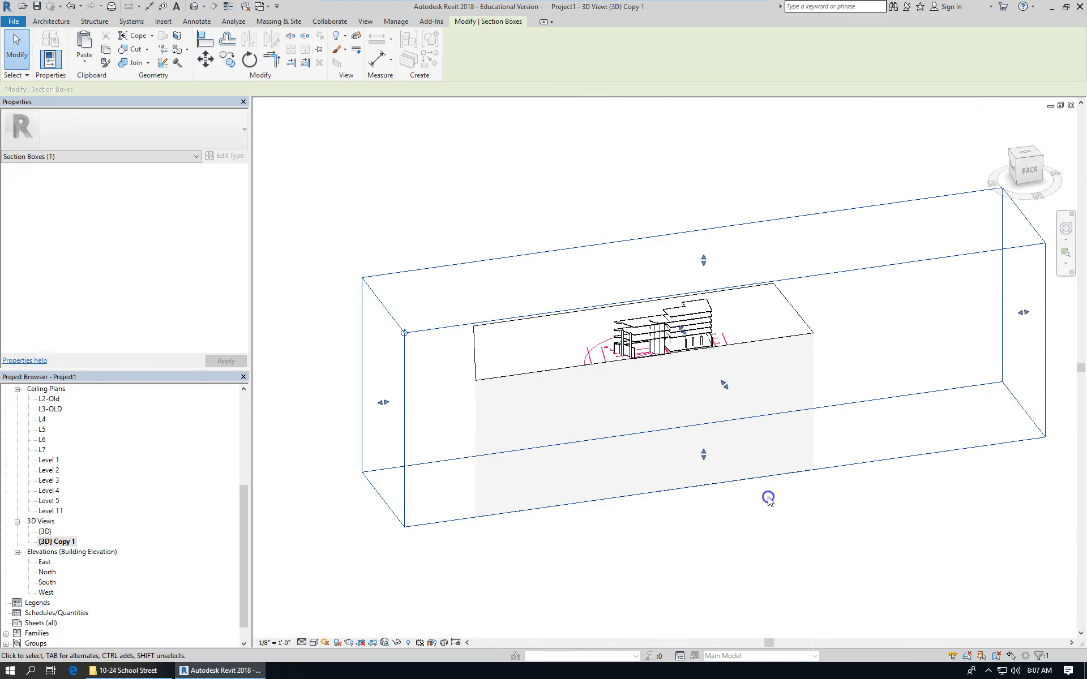